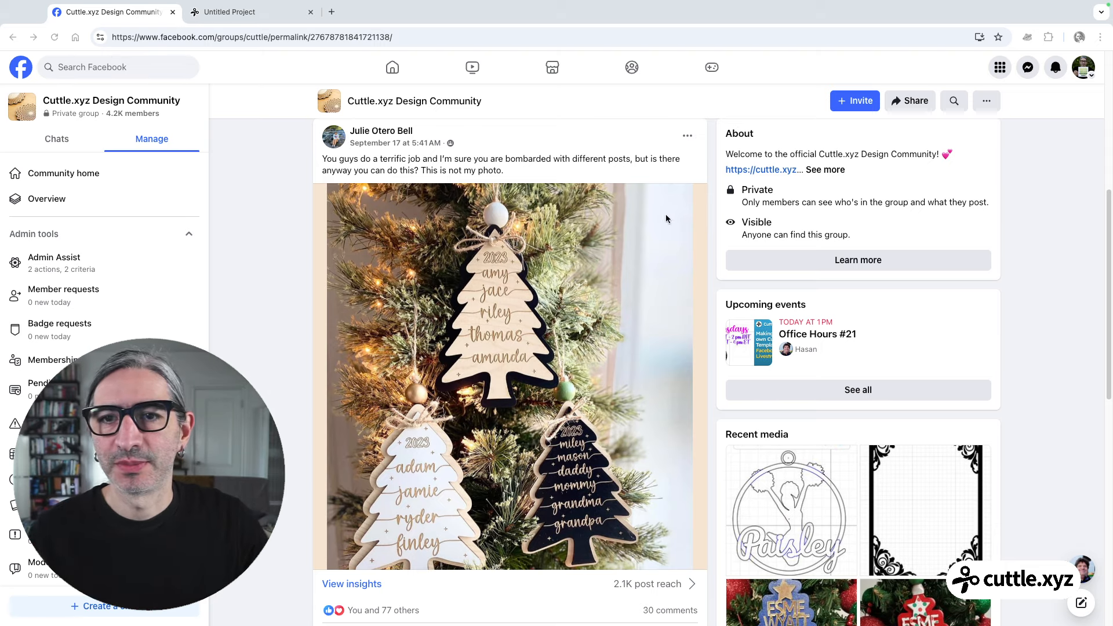
{"action": "scroll", "coordinate": [568, 218], "scroll_direction": "down", "scroll_amount": 2}
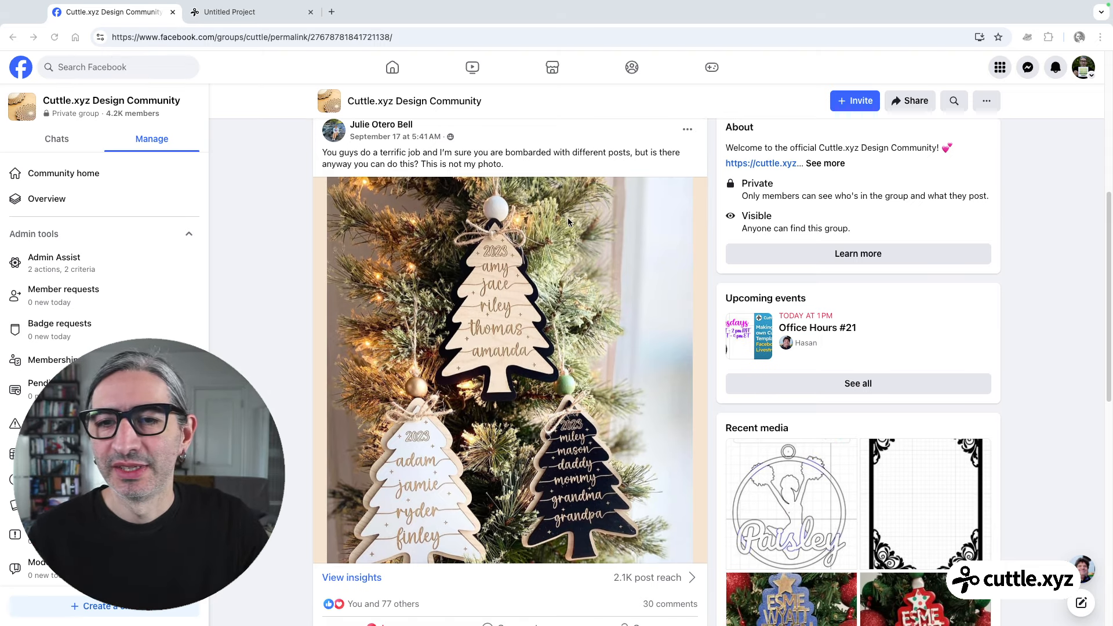
{"action": "scroll", "coordinate": [568, 217], "scroll_direction": "down", "scroll_amount": 1}
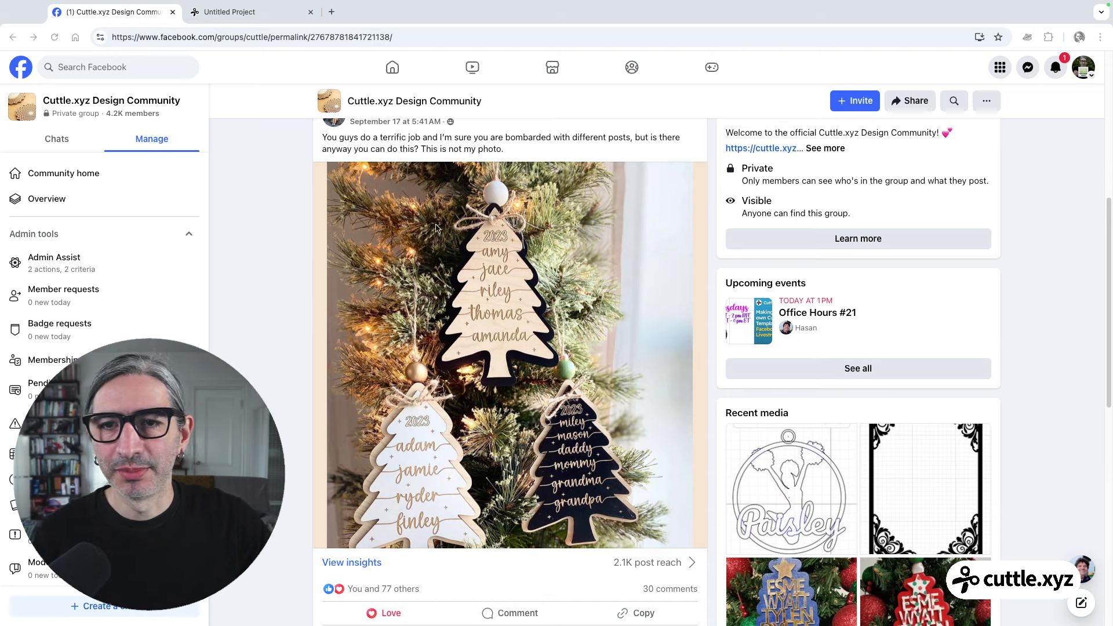
{"action": "scroll", "coordinate": [552, 215], "scroll_direction": "down", "scroll_amount": 1}
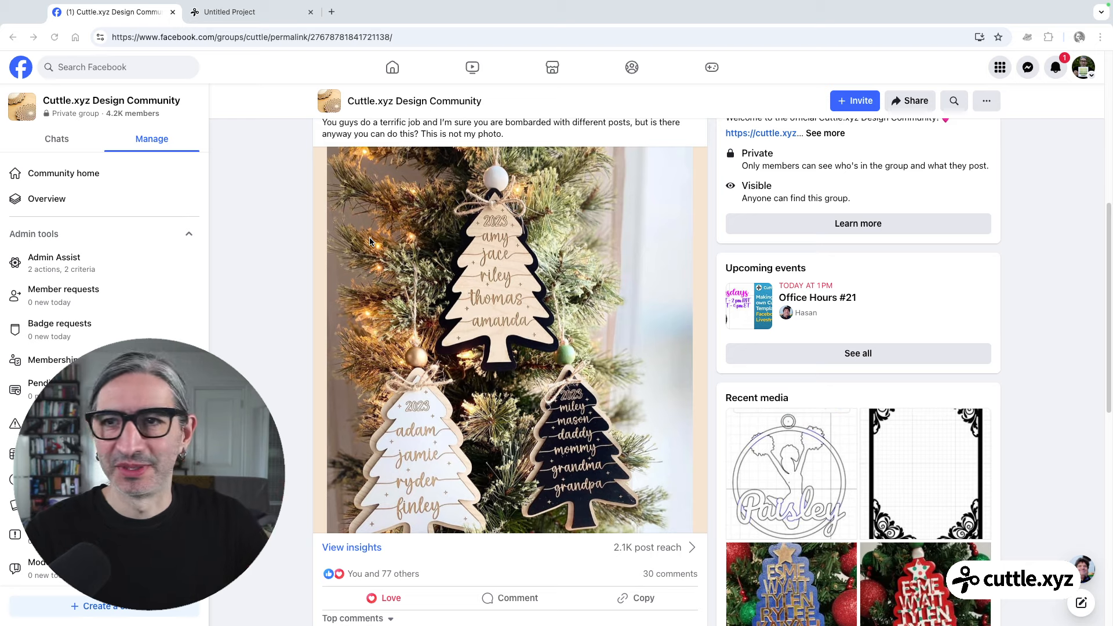
Switch to the untitled Cuttle project and rename it "Christmas Tree with Names".
{"action": "left_click", "coordinate": [261, 21]}
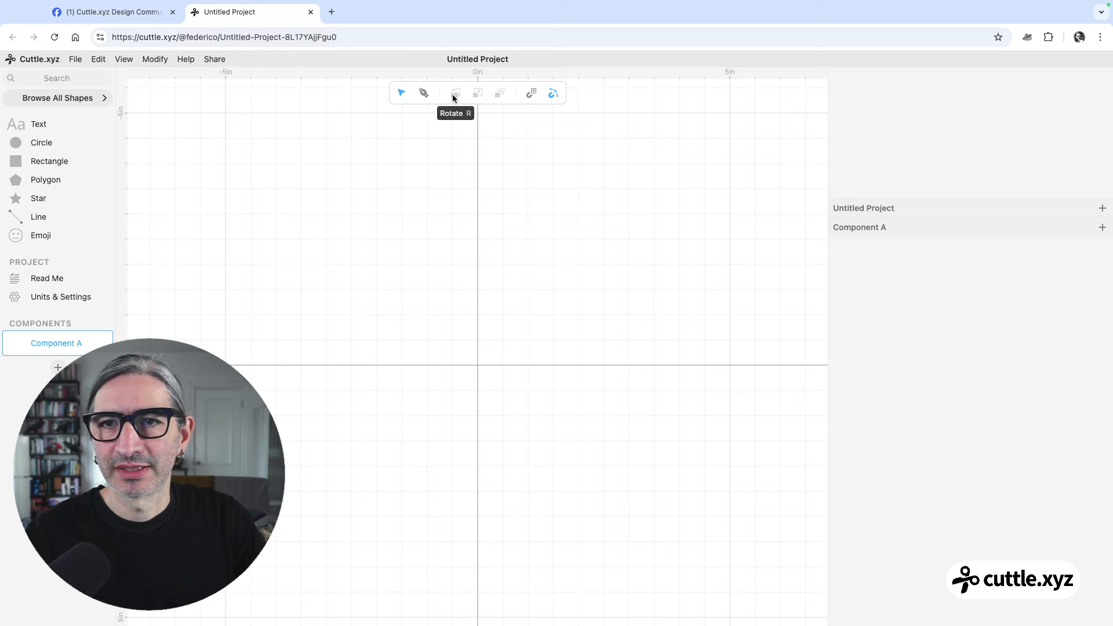
{"action": "left_click", "coordinate": [491, 60]}
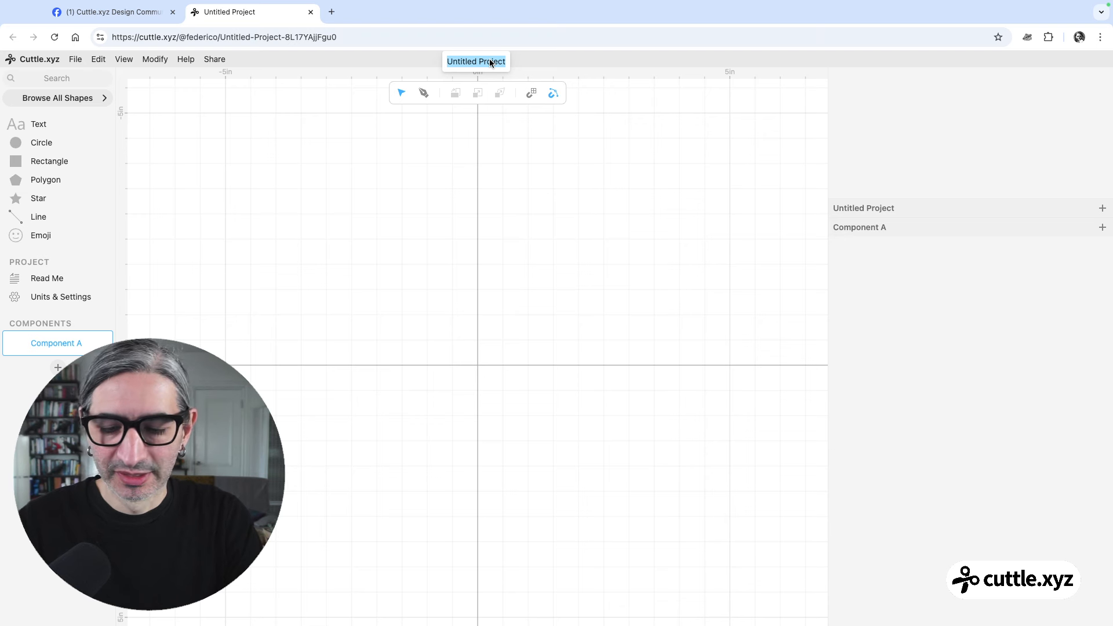
{"action": "type", "text": "Christmas Tree"}
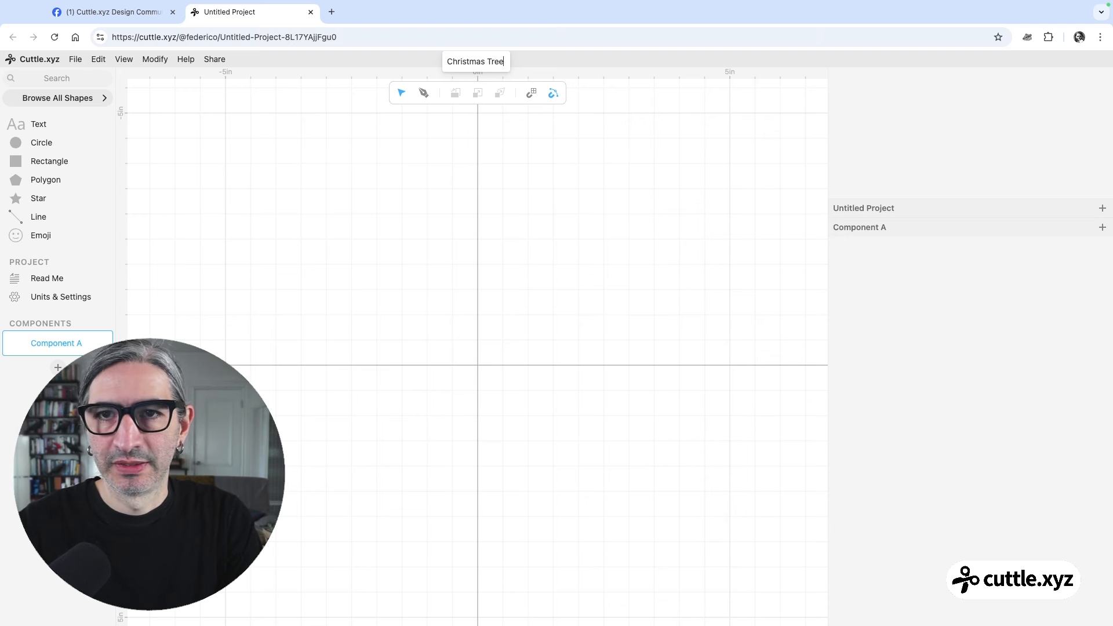
{"action": "type", "text": " with "}
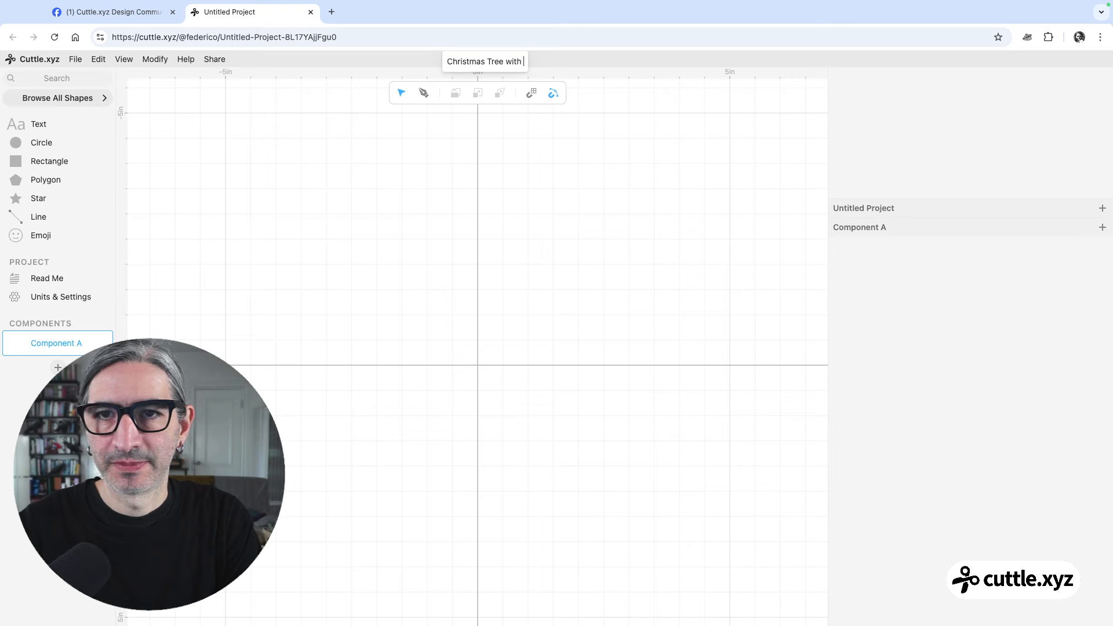
{"action": "type", "text": "Names"}
{"action": "left_click", "coordinate": [592, 257]}
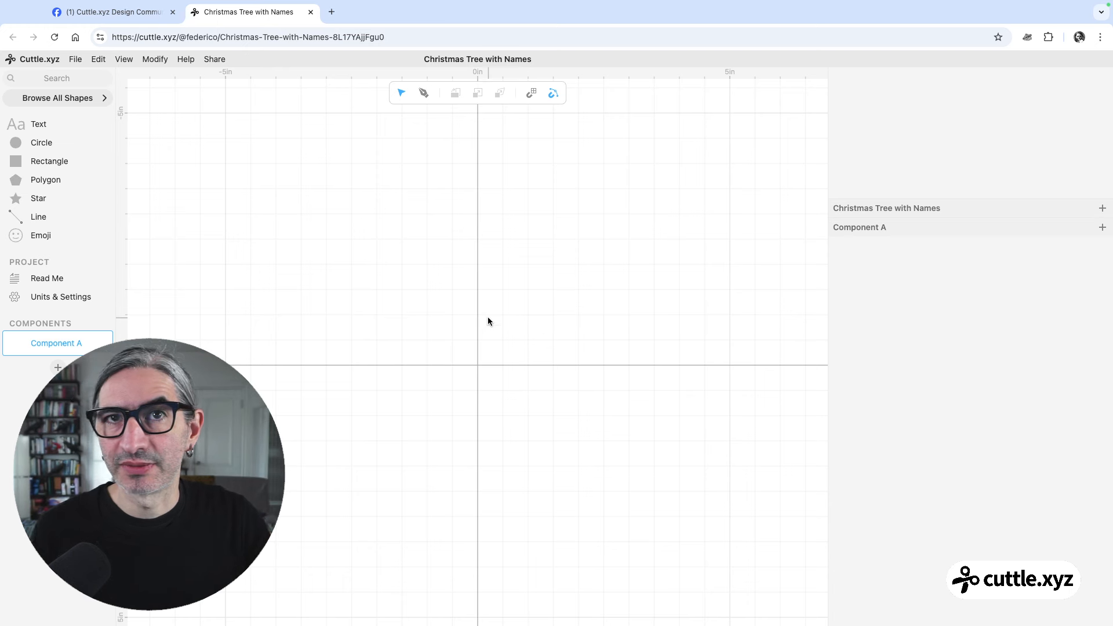
{"action": "left_click", "coordinate": [76, 59]}
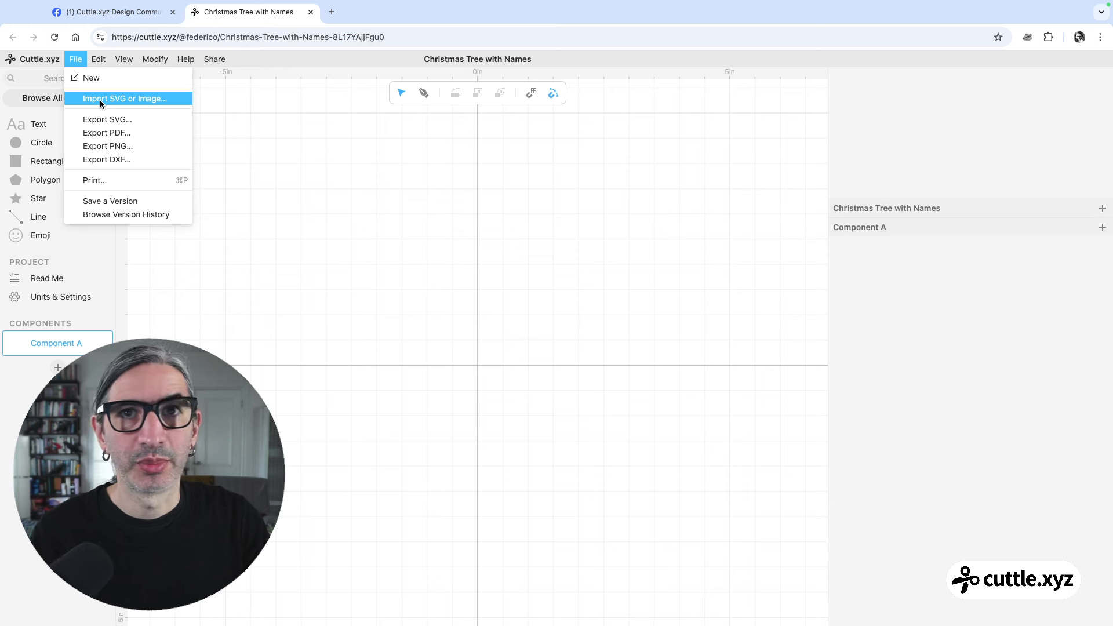
{"action": "left_click", "coordinate": [320, 225]}
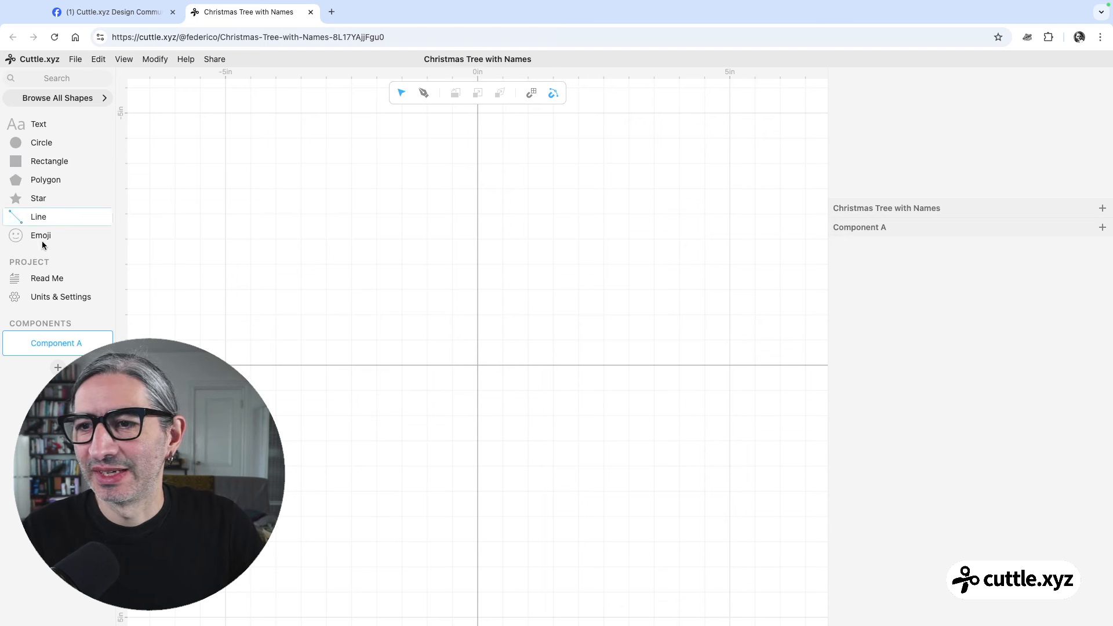
Rename Component A as "Tree".
{"action": "double_click", "coordinate": [74, 341]}
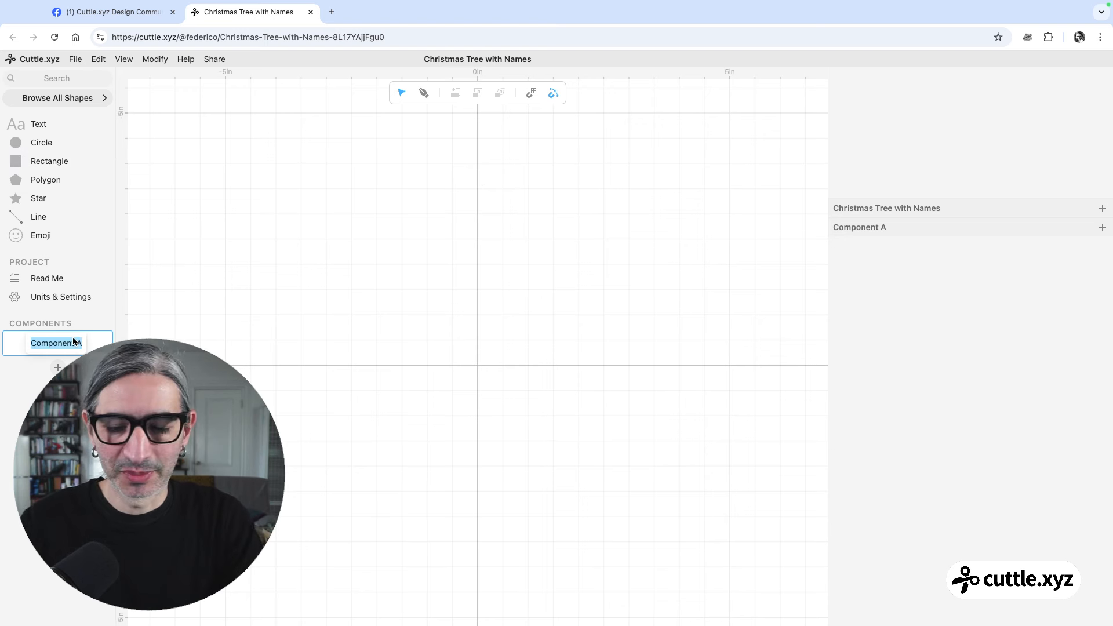
{"action": "type", "text": "Tree"}
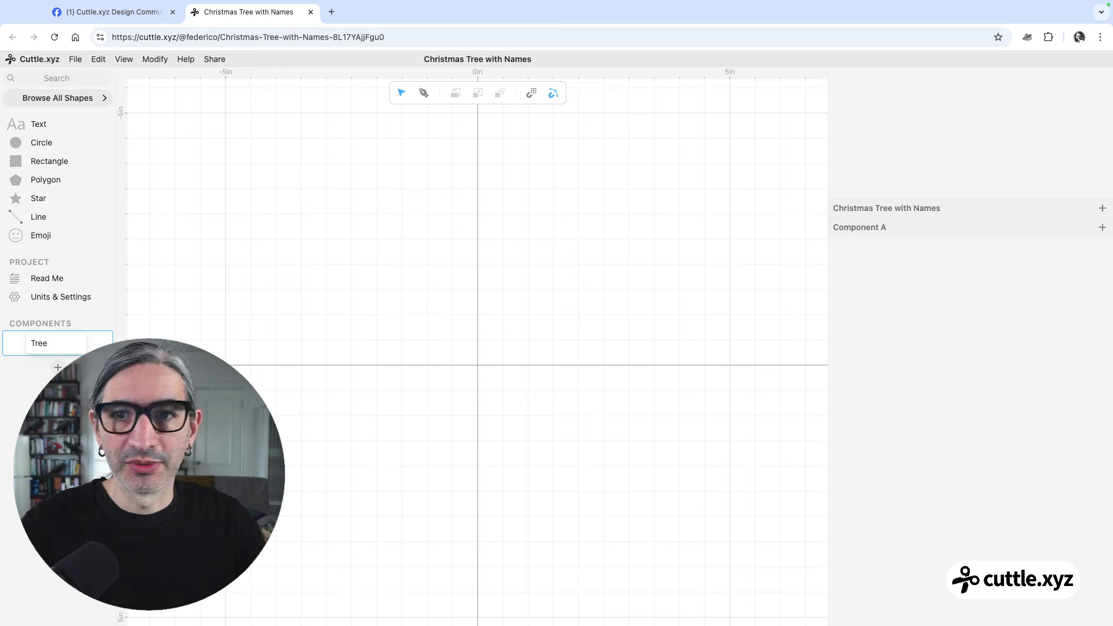
{"action": "key", "text": "Return"}
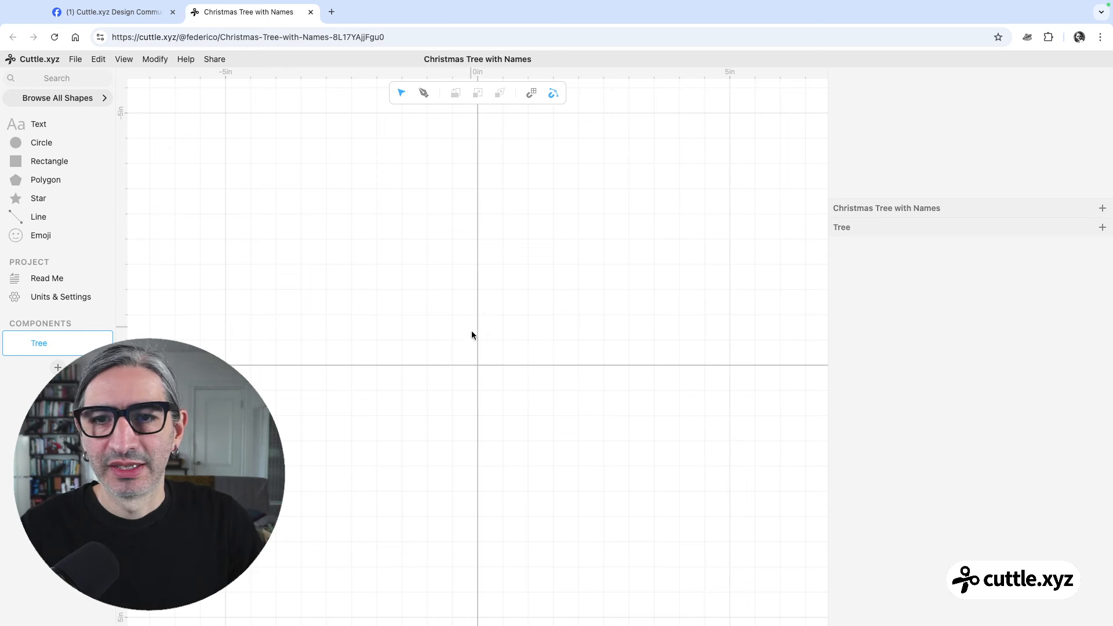
Check the reference photo in the Facebook post, return to the Cuttle project and place a rectangle centred on the origin.
{"action": "left_click_drag", "start_coordinate": [472, 334], "coordinate": [495, 299]}
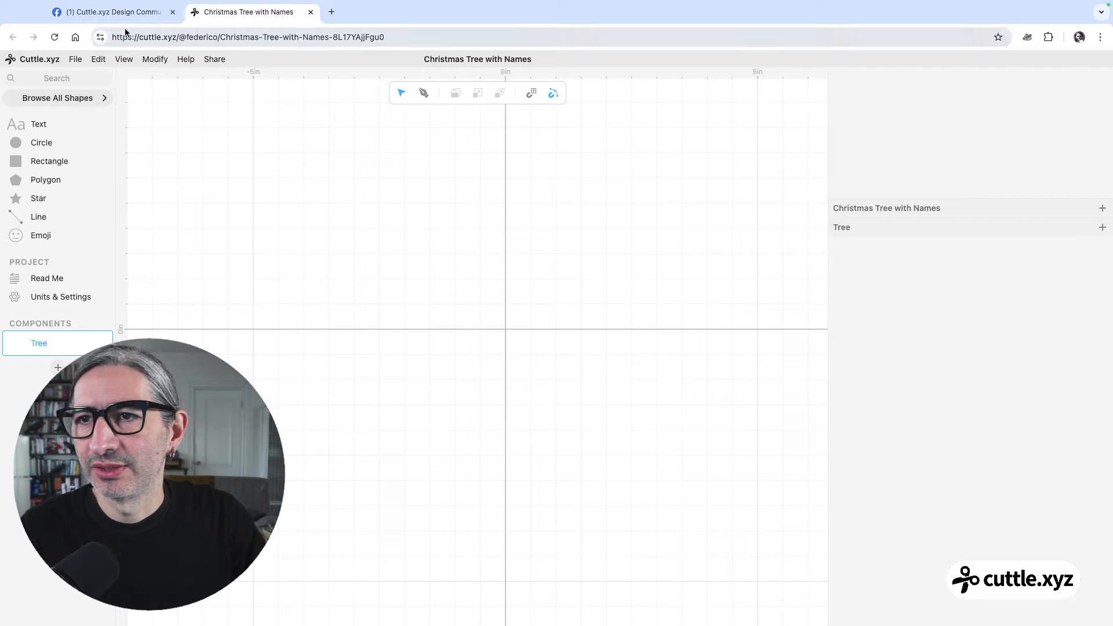
{"action": "left_click", "coordinate": [116, 12]}
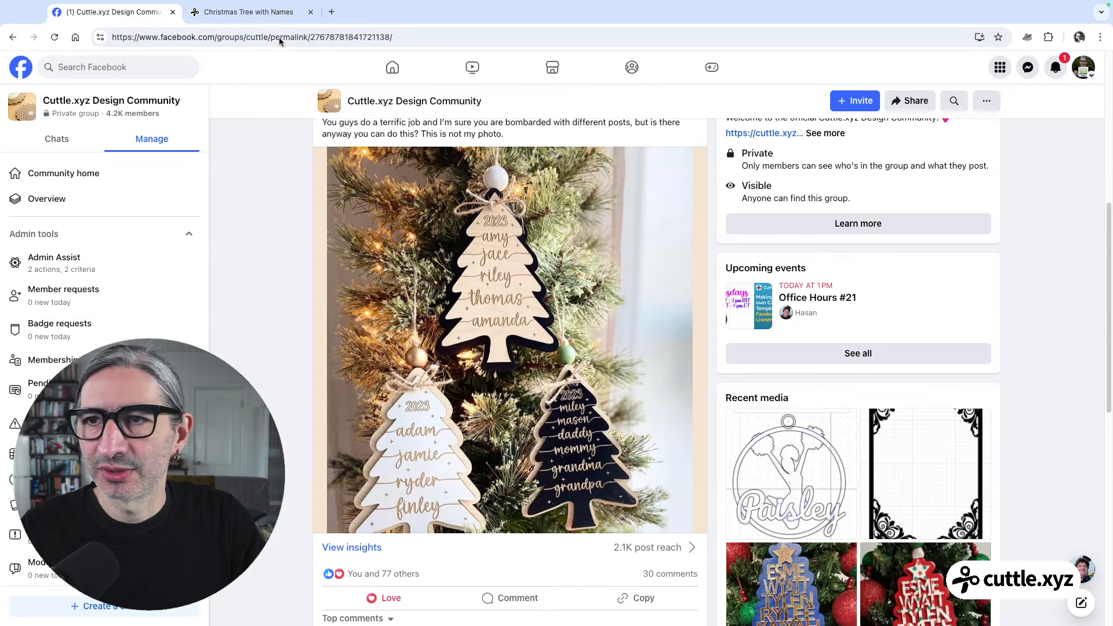
{"action": "left_click", "coordinate": [269, 19]}
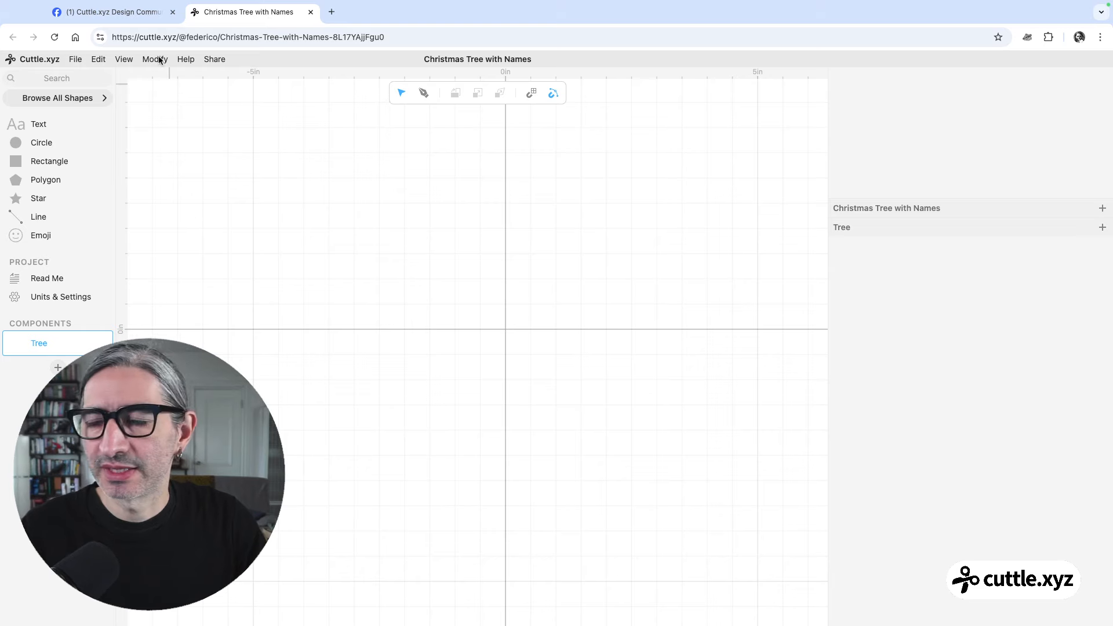
{"action": "left_click_drag", "start_coordinate": [24, 164], "coordinate": [506, 330]}
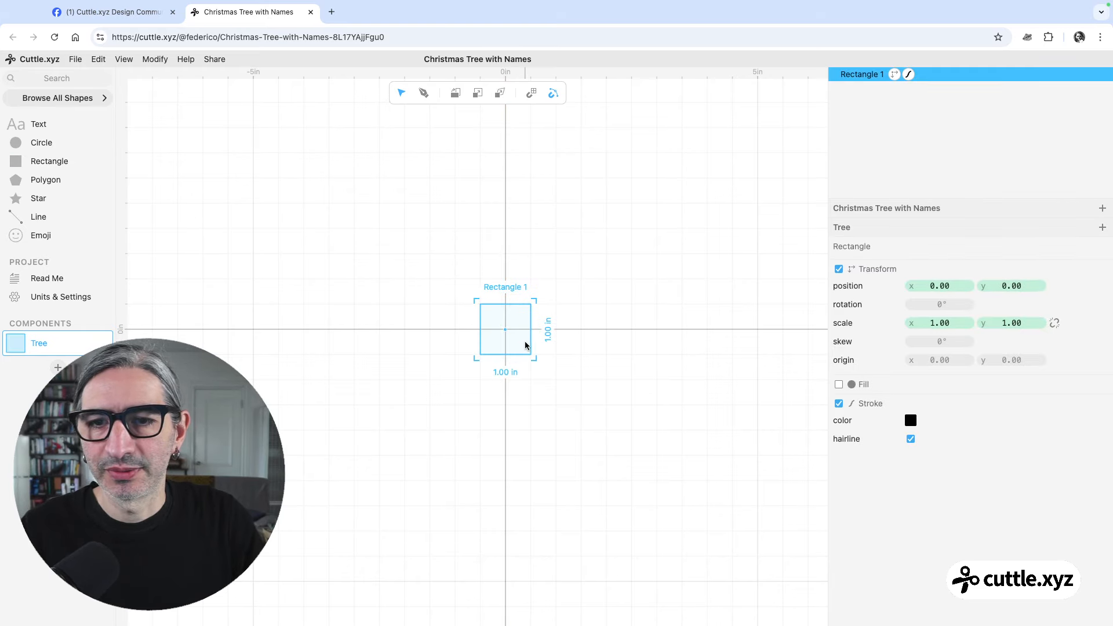
Set the rectangle's height to 5 in and its width to 3 in.
{"action": "scroll", "coordinate": [517, 351], "scroll_direction": "up", "scroll_amount": 5}
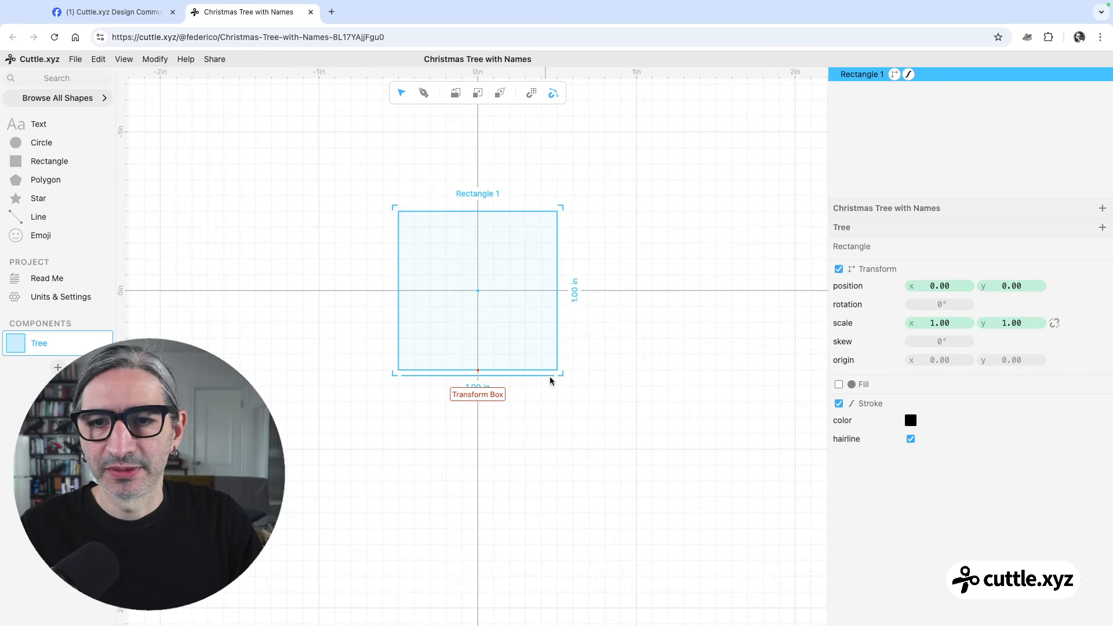
{"action": "scroll", "coordinate": [534, 380], "scroll_direction": "left", "scroll_amount": 1}
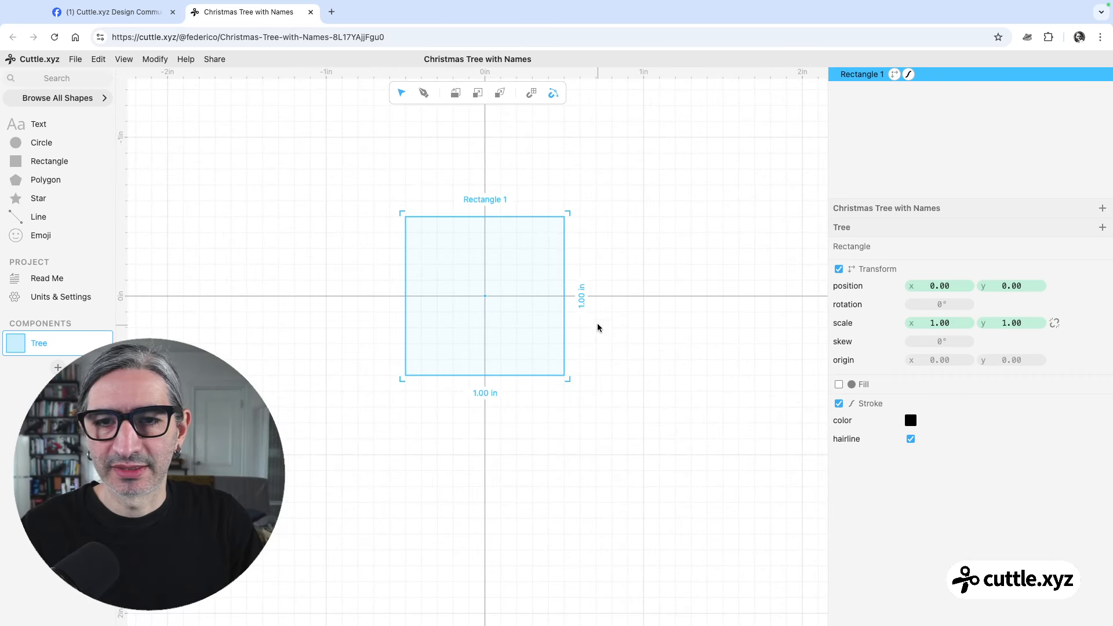
{"action": "left_click", "coordinate": [585, 307]}
{"action": "type", "text": "5"}
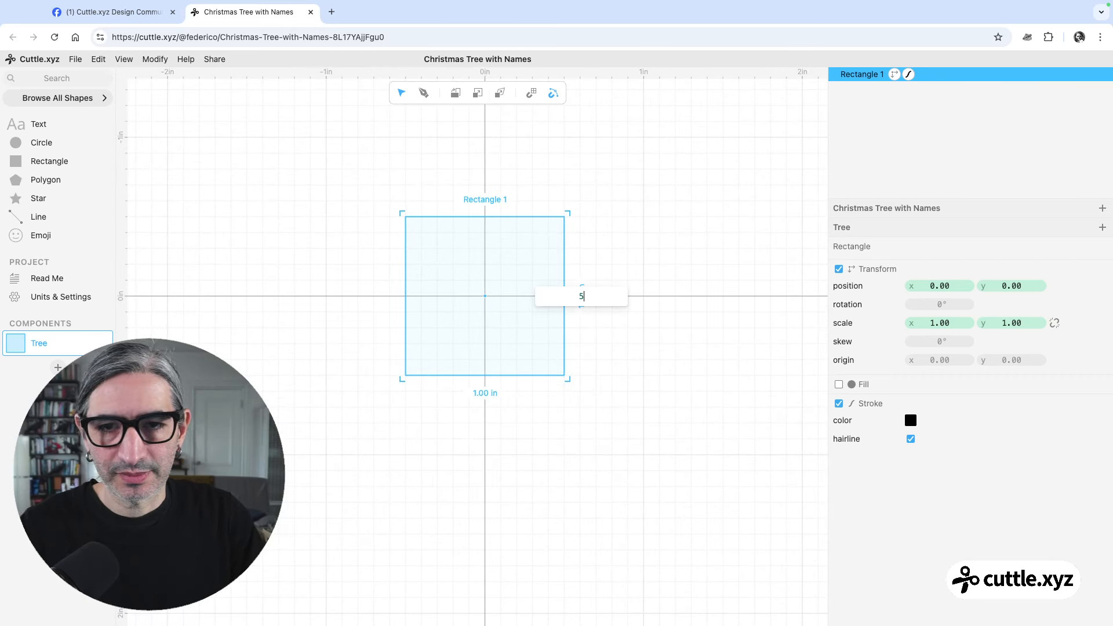
{"action": "key", "text": "Return"}
{"action": "scroll", "coordinate": [597, 311], "scroll_direction": "down", "scroll_amount": 5}
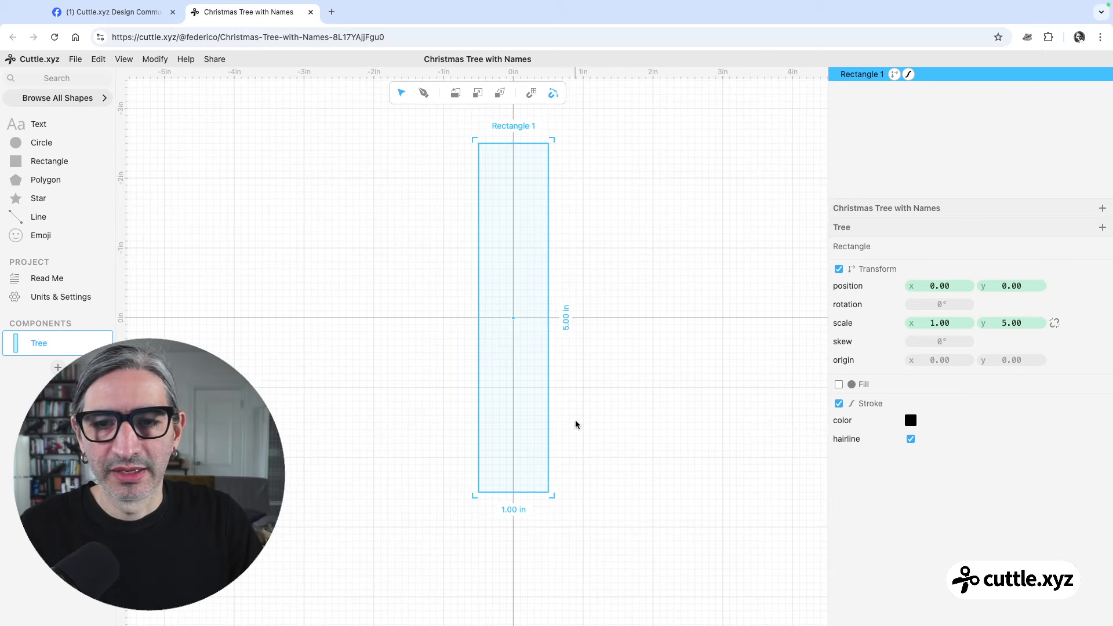
{"action": "left_click", "coordinate": [523, 508]}
{"action": "type", "text": "3"}
{"action": "key", "text": "Return"}
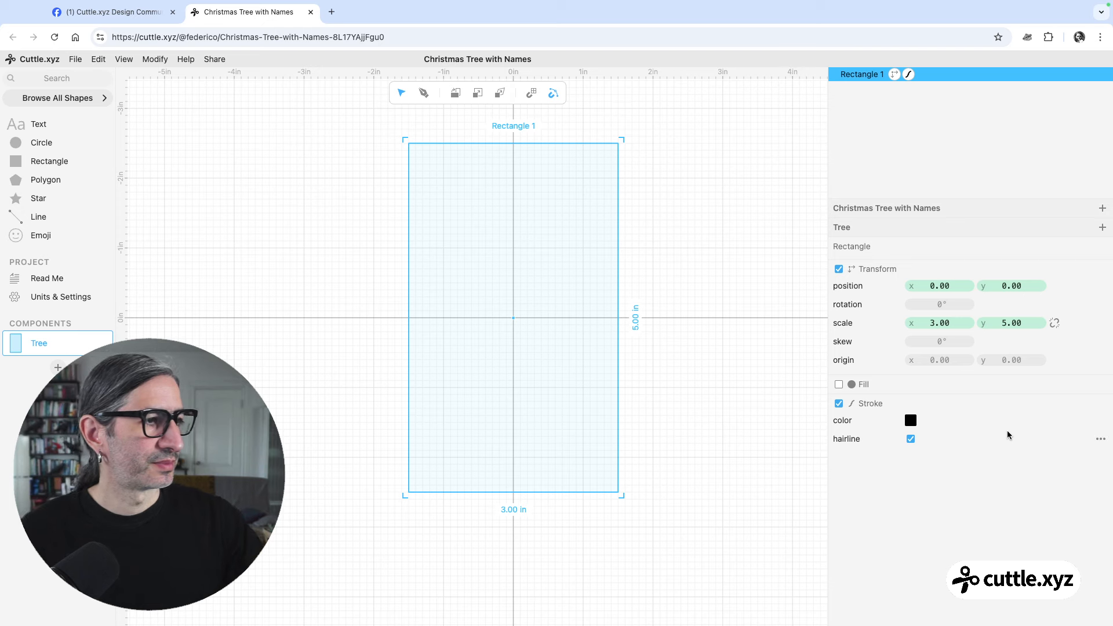
{"action": "left_click", "coordinate": [657, 363]}
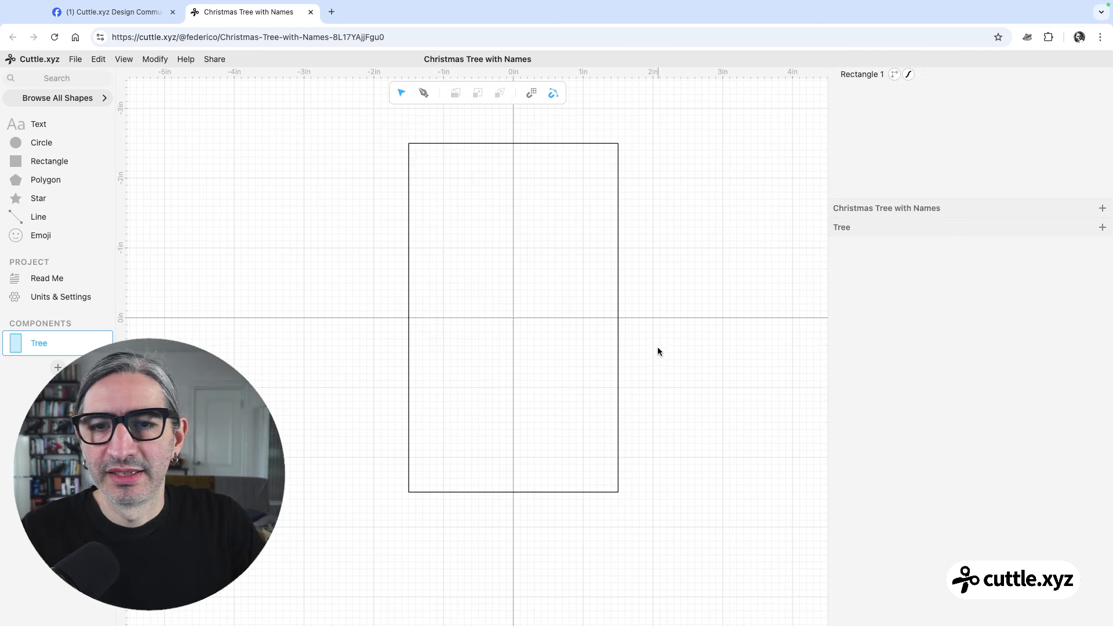
Turn the 3 × 5 in rectangle into a guide shape and deselect it.
{"action": "scroll", "coordinate": [658, 347], "scroll_direction": "up", "scroll_amount": 1}
{"action": "scroll", "coordinate": [655, 352], "scroll_direction": "up", "scroll_amount": 1}
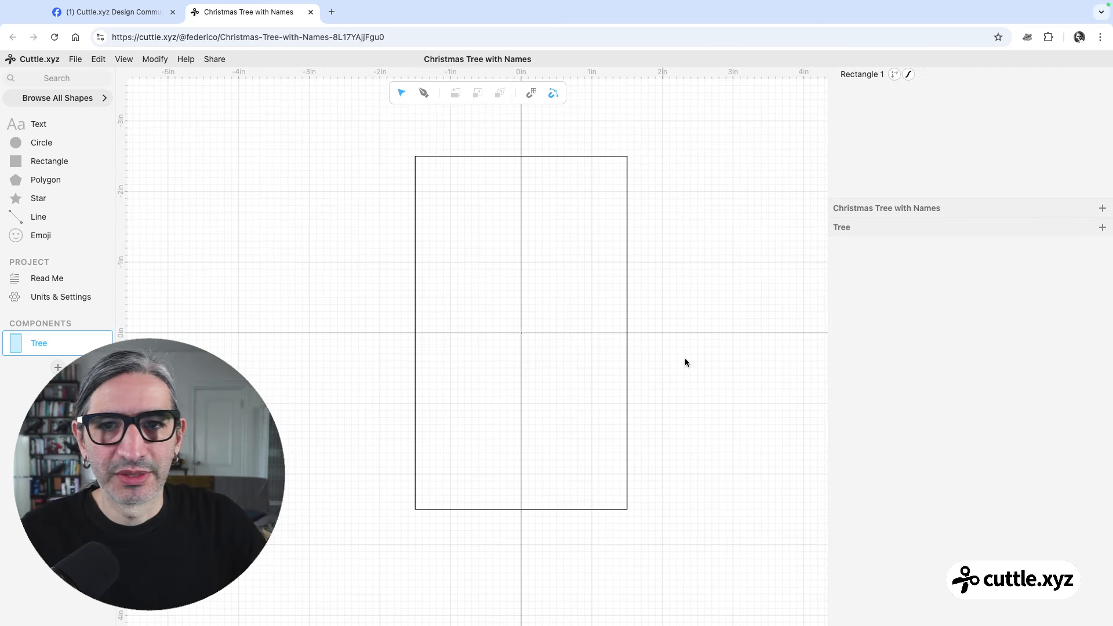
{"action": "scroll", "coordinate": [688, 255], "scroll_direction": "up", "scroll_amount": 1}
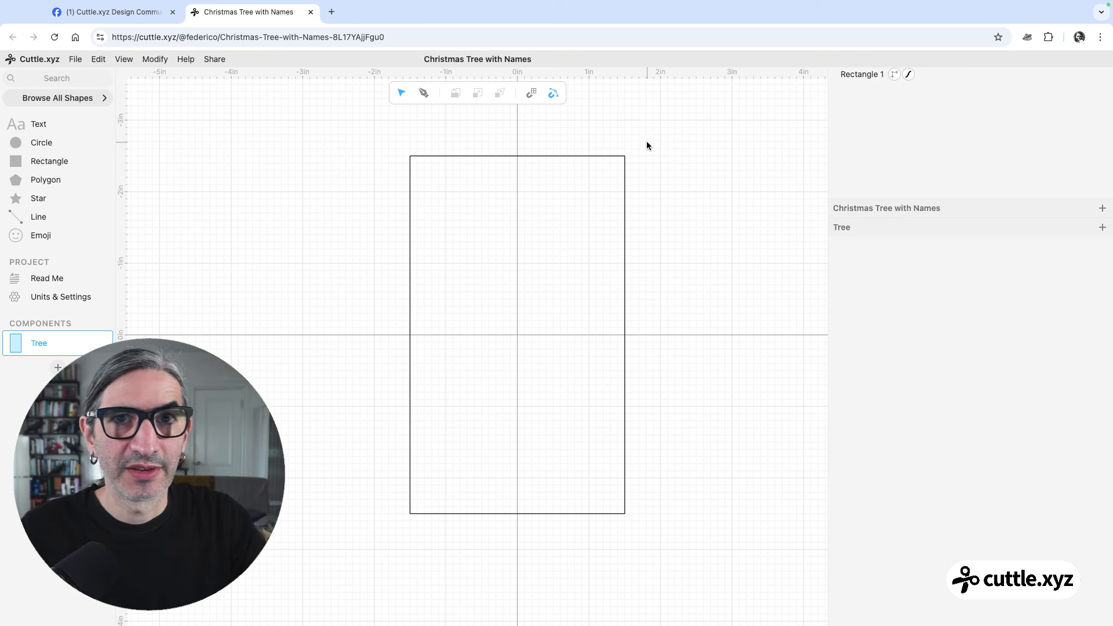
{"action": "left_click", "coordinate": [586, 203]}
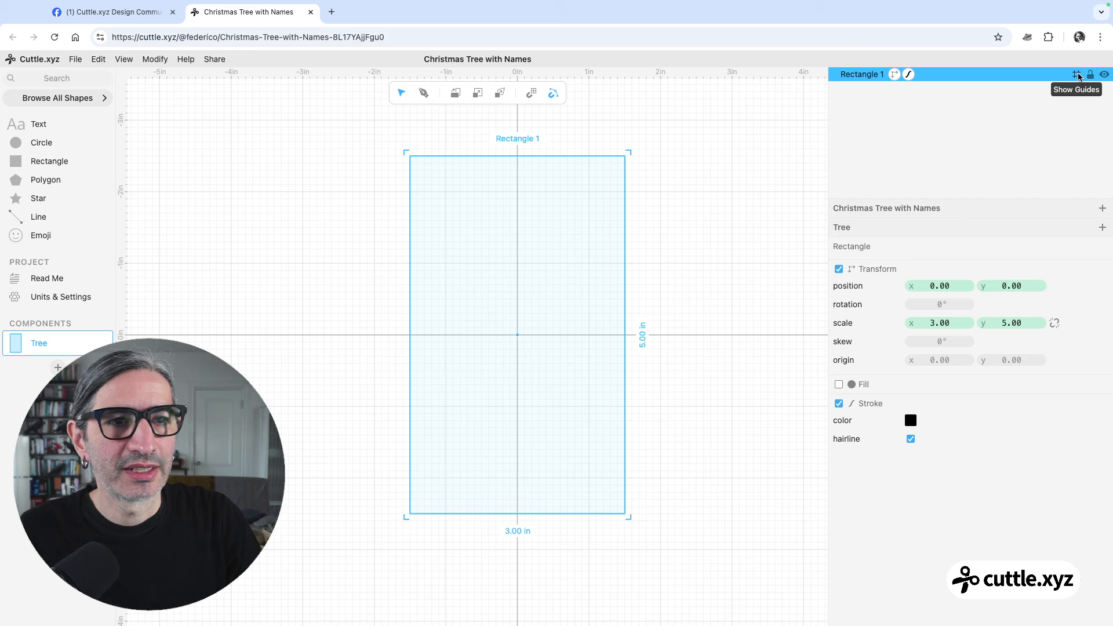
{"action": "left_click", "coordinate": [1077, 77]}
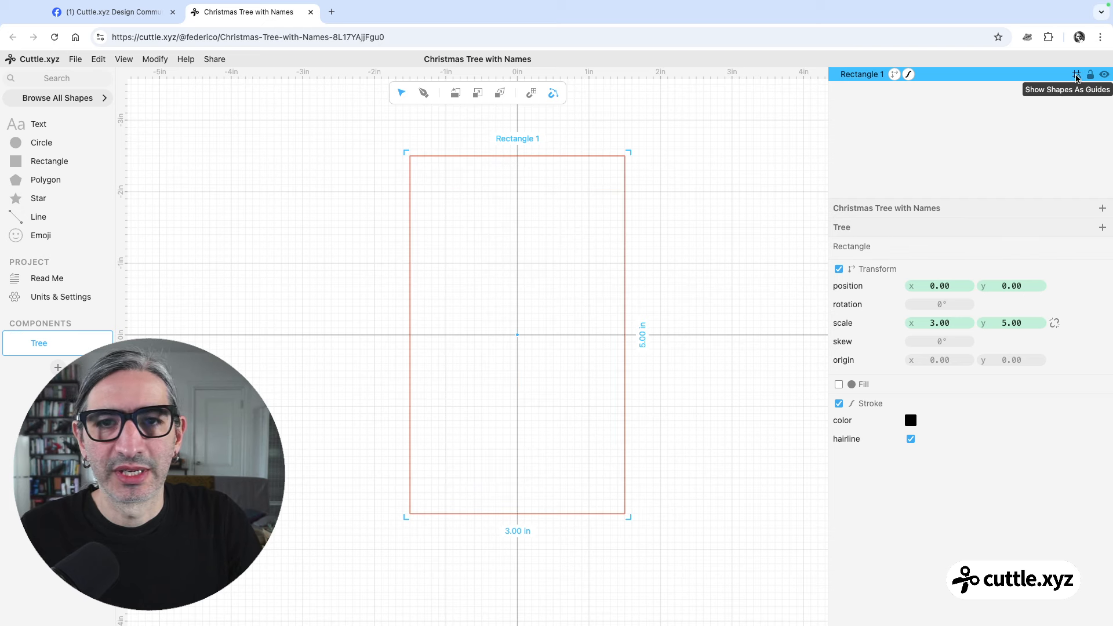
{"action": "left_click", "coordinate": [708, 190]}
Start a Pen path at the guide's top centre (0, -2.50) and draw two zigzag branch tiers down the left half to about (-0.75, 0).
{"action": "scroll", "coordinate": [632, 193], "scroll_direction": "up", "scroll_amount": 1}
{"action": "mouse_move", "coordinate": [640, 197]}
{"action": "left_mouse_down"}
{"action": "mouse_move", "coordinate": [621, 209]}
{"action": "mouse_move", "coordinate": [618, 199]}
{"action": "left_mouse_up"}
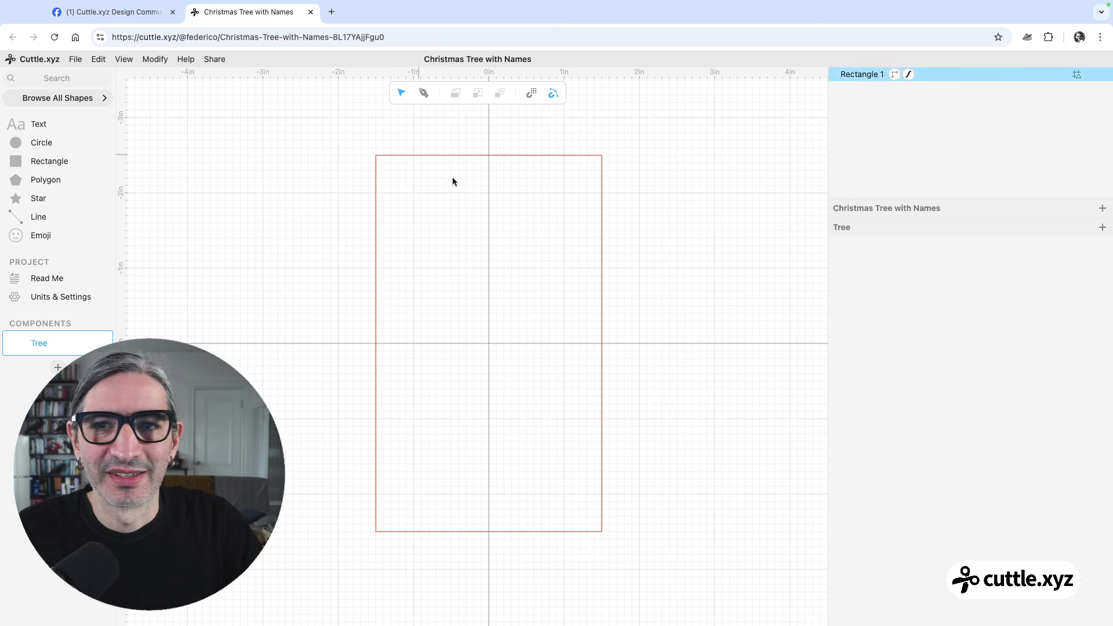
{"action": "left_click", "coordinate": [423, 94]}
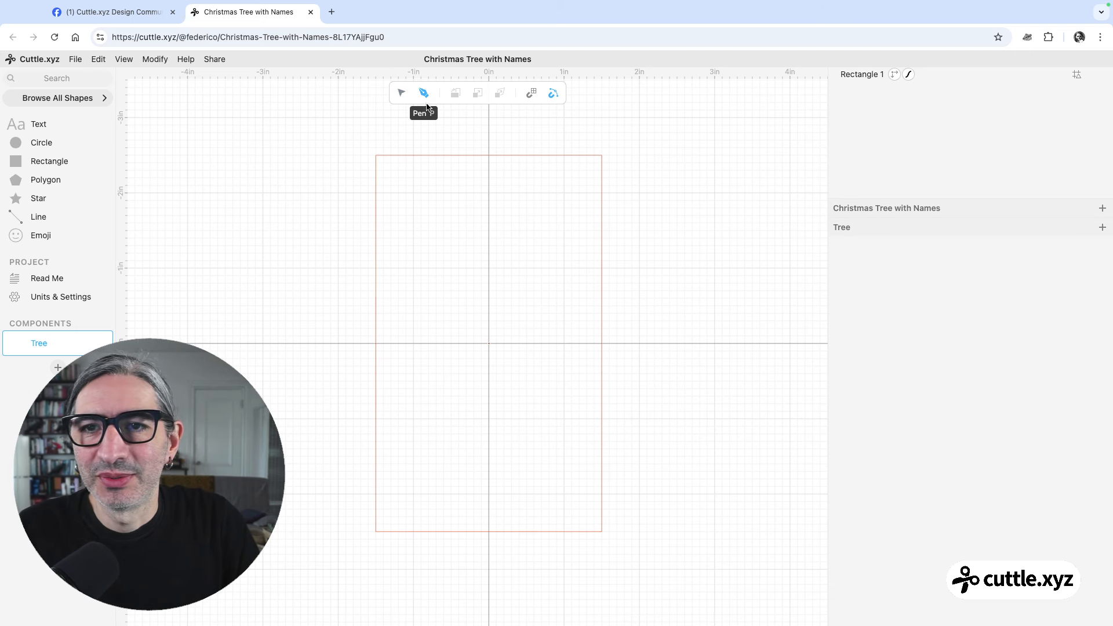
{"action": "left_click", "coordinate": [488, 156]}
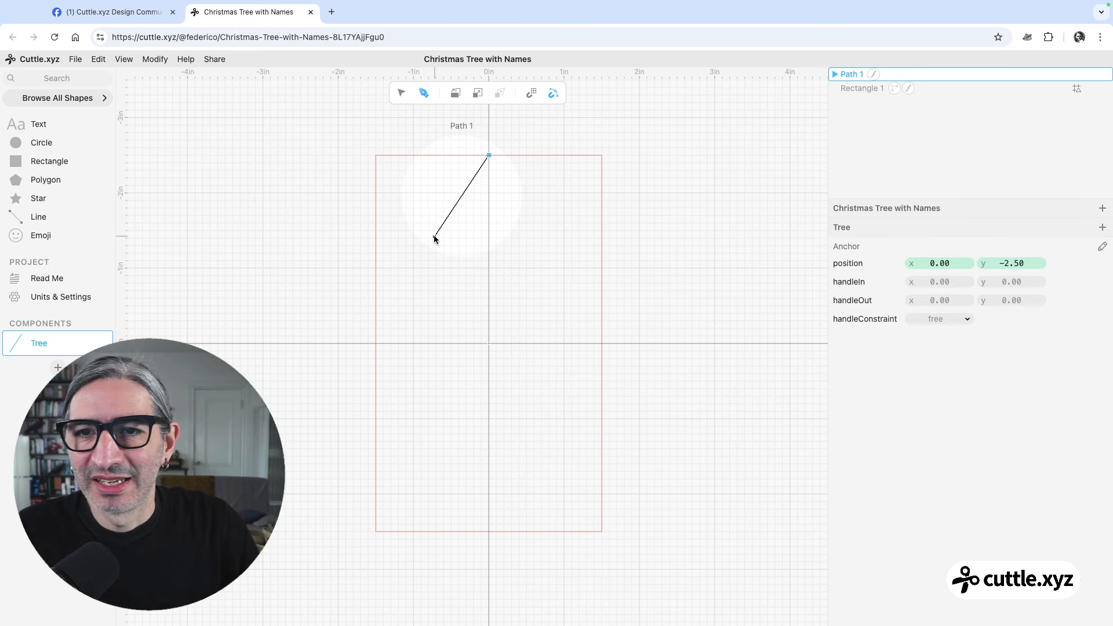
{"action": "left_click", "coordinate": [405, 267]}
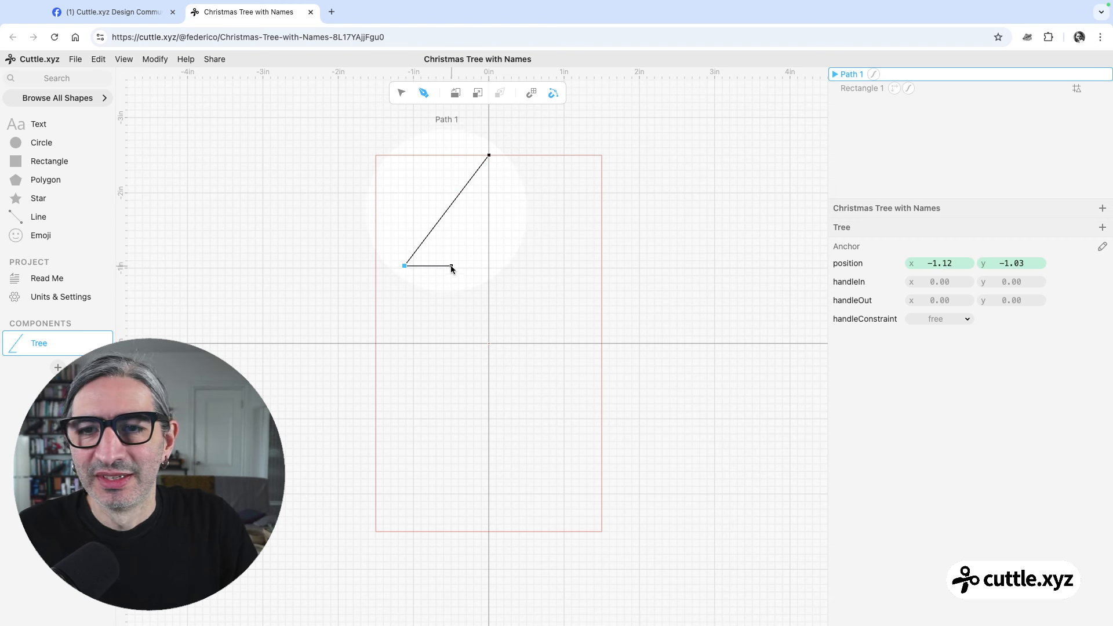
{"action": "left_click", "coordinate": [452, 266]}
{"action": "left_click", "coordinate": [384, 344]}
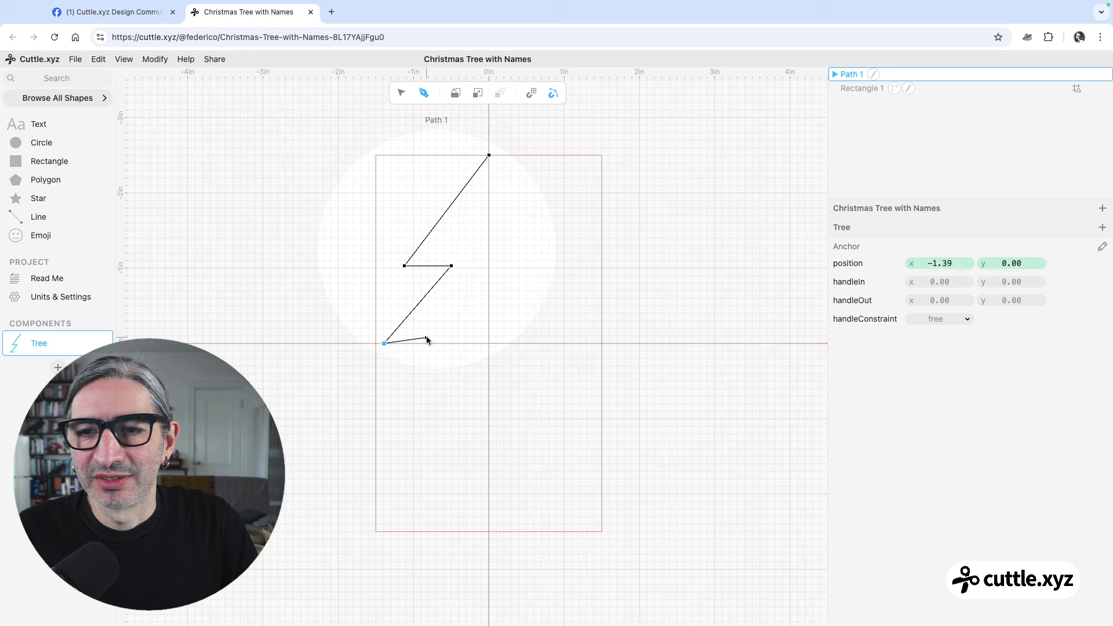
{"action": "left_click", "coordinate": [432, 343]}
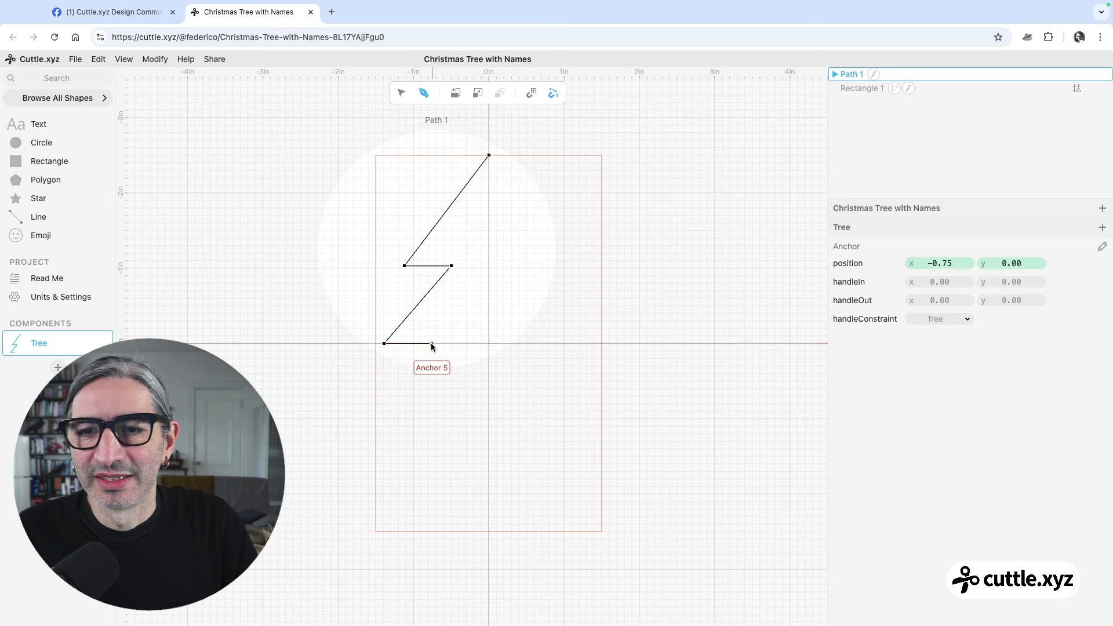
Continue the path with two more branch tiers reaching the guide's left edge and a half trunk, ending at the guide's bottom centre (0, 2.50).
{"action": "left_click", "coordinate": [376, 422]}
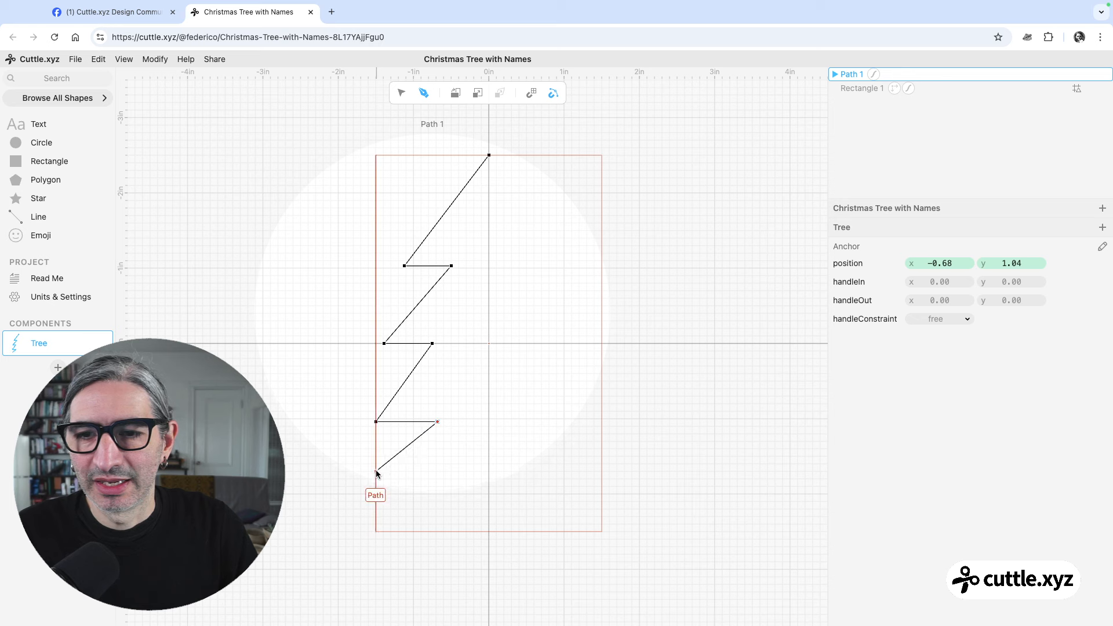
{"action": "left_click", "coordinate": [376, 489]}
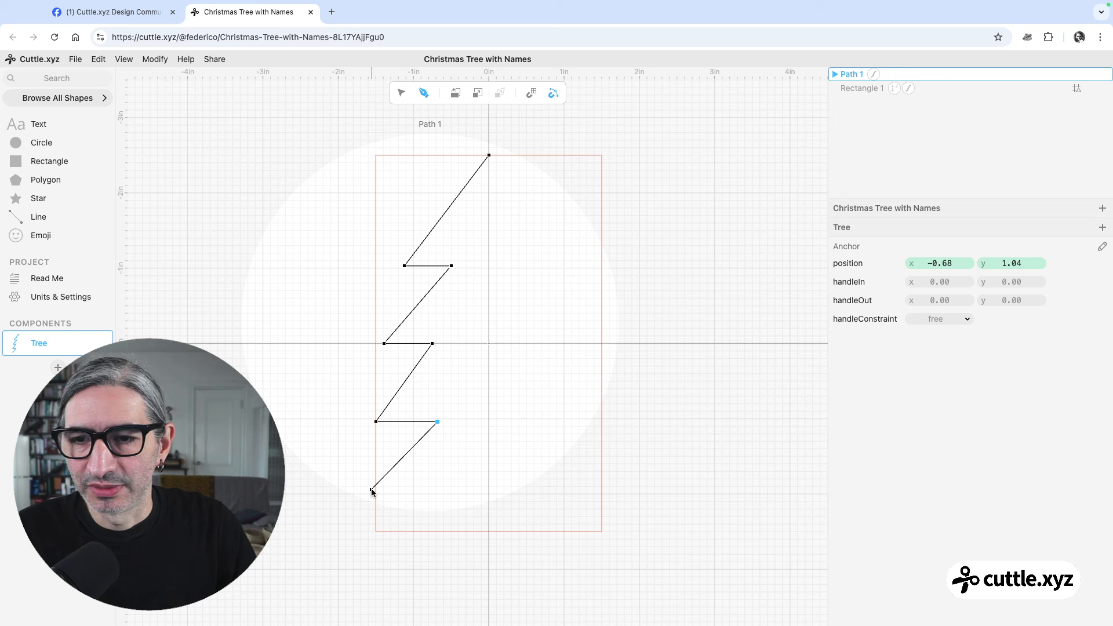
{"action": "left_click", "coordinate": [374, 479]}
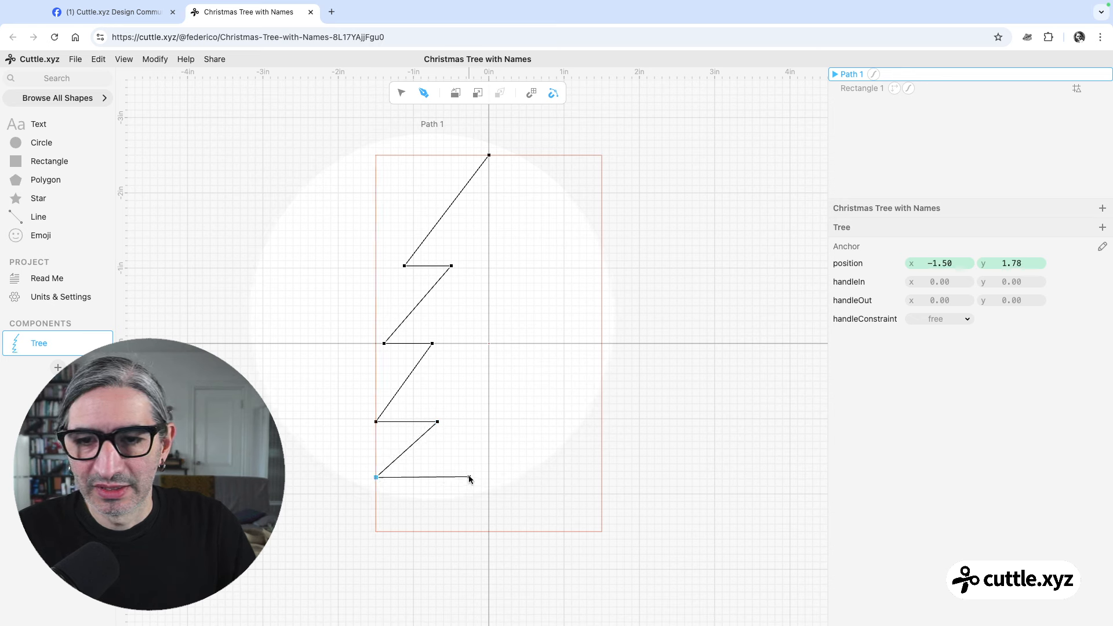
{"action": "left_click", "coordinate": [429, 533]}
{"action": "left_click", "coordinate": [489, 532]}
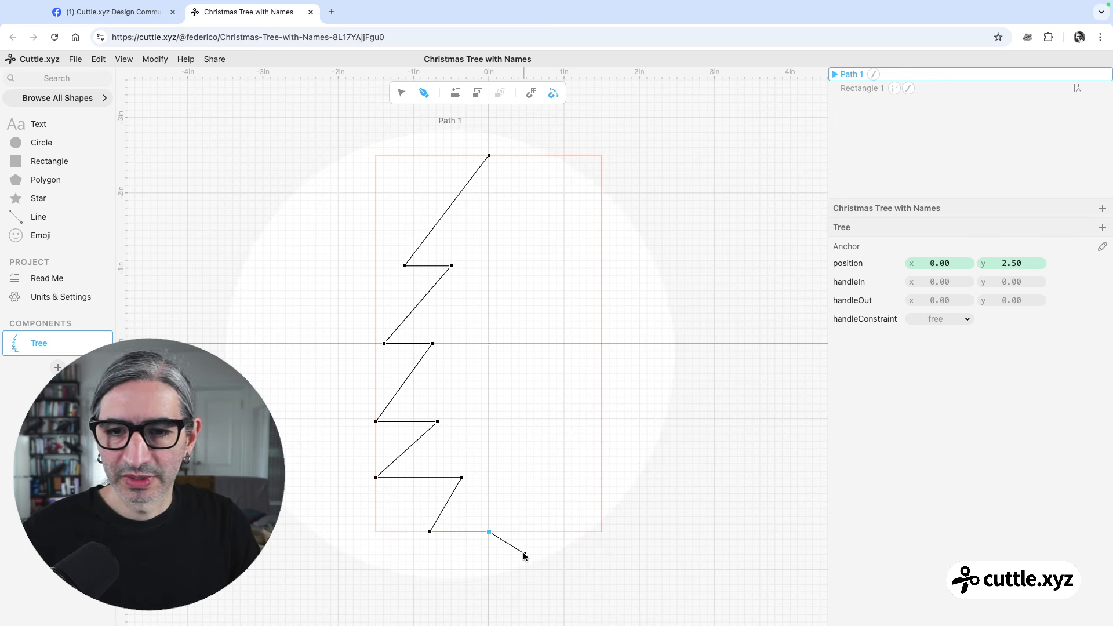
{"action": "left_click", "coordinate": [401, 94]}
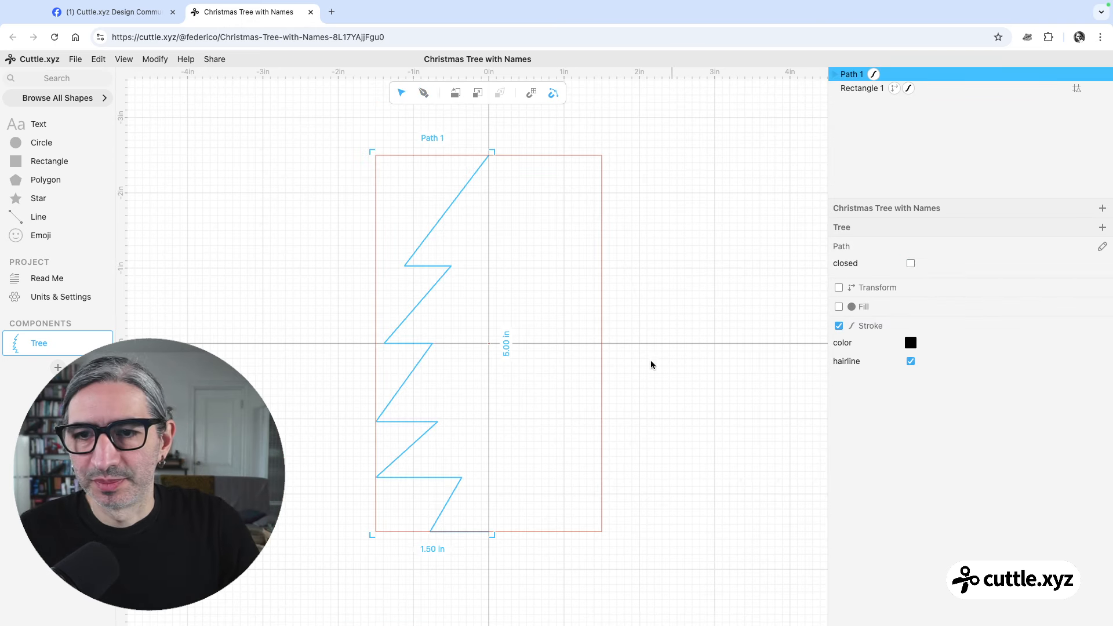
Mirror the half-tree path across the vertical centre axis with Mirror Repeat and inspect the modifier's settings.
{"action": "left_click", "coordinate": [354, 262]}
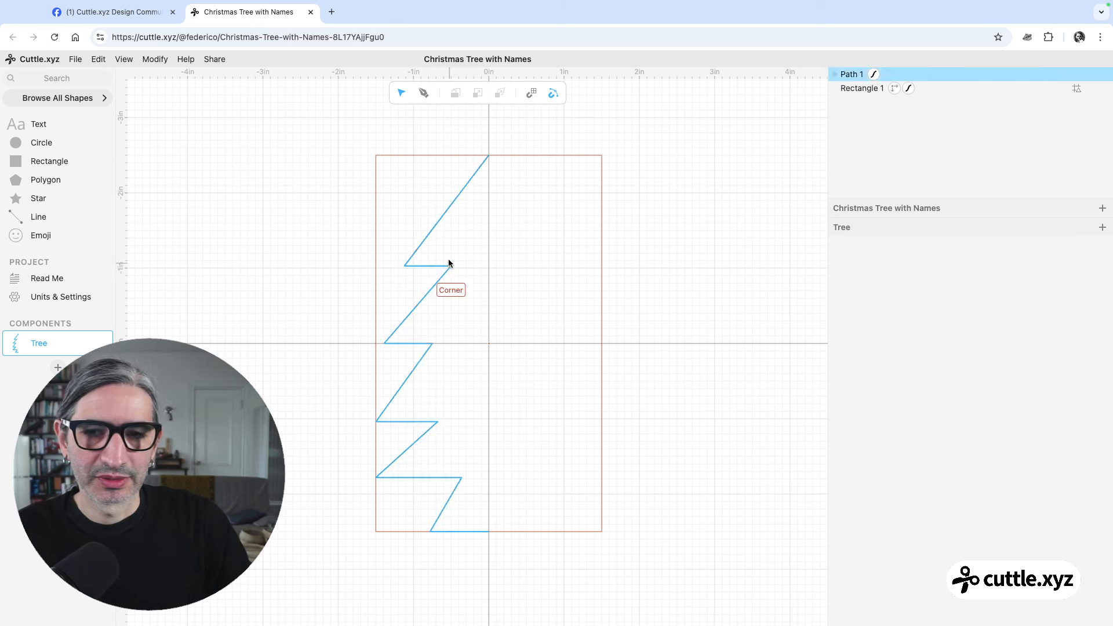
{"action": "left_click", "coordinate": [457, 198]}
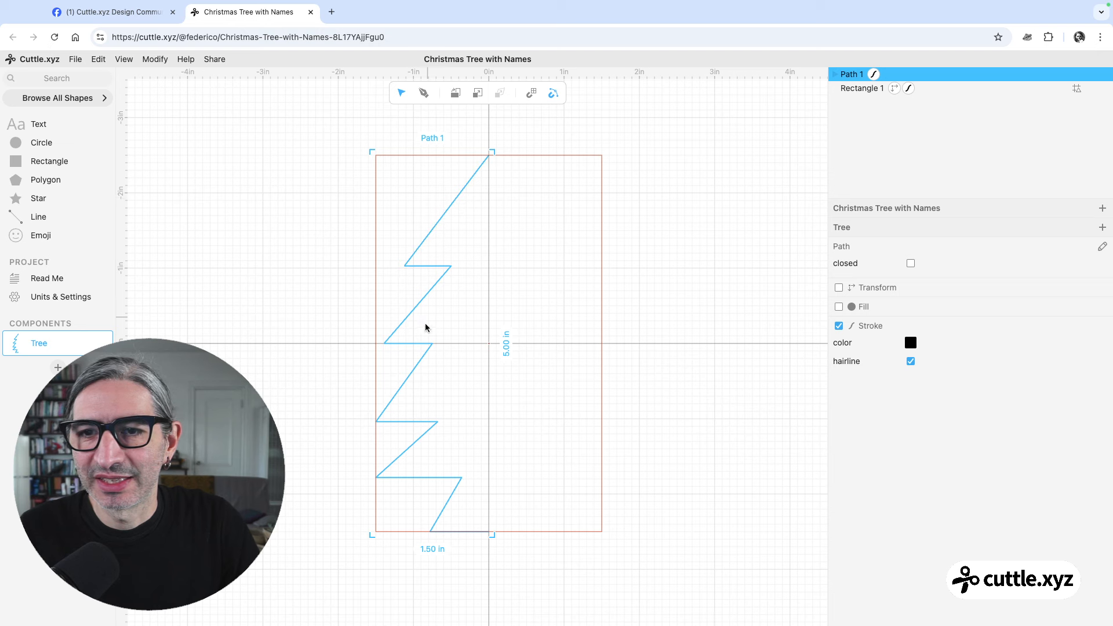
{"action": "left_click", "coordinate": [155, 60]}
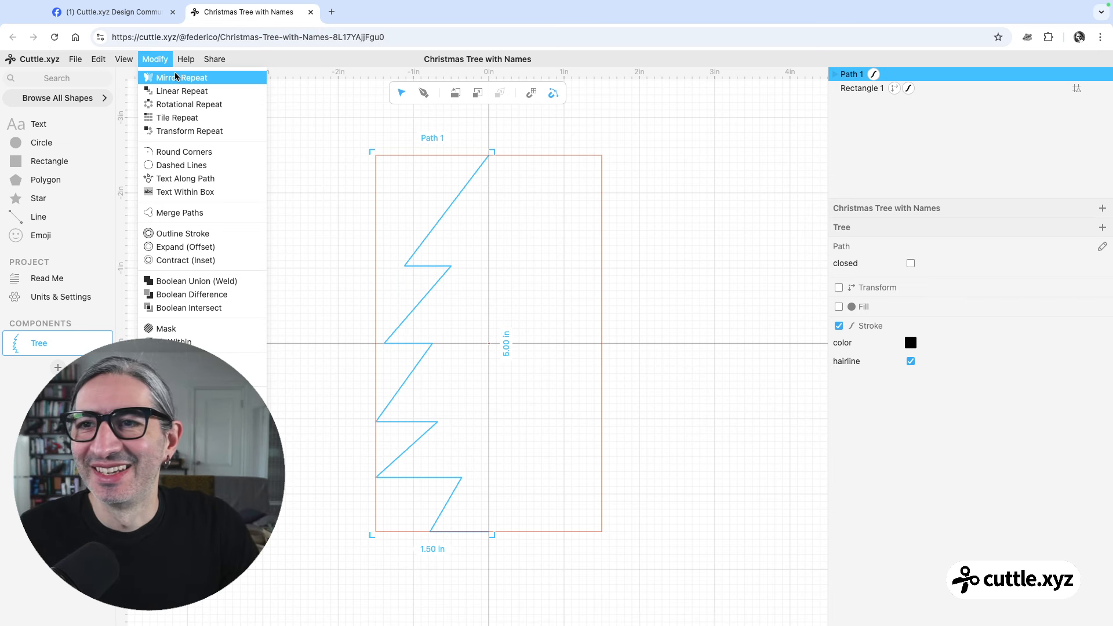
{"action": "left_click", "coordinate": [176, 76]}
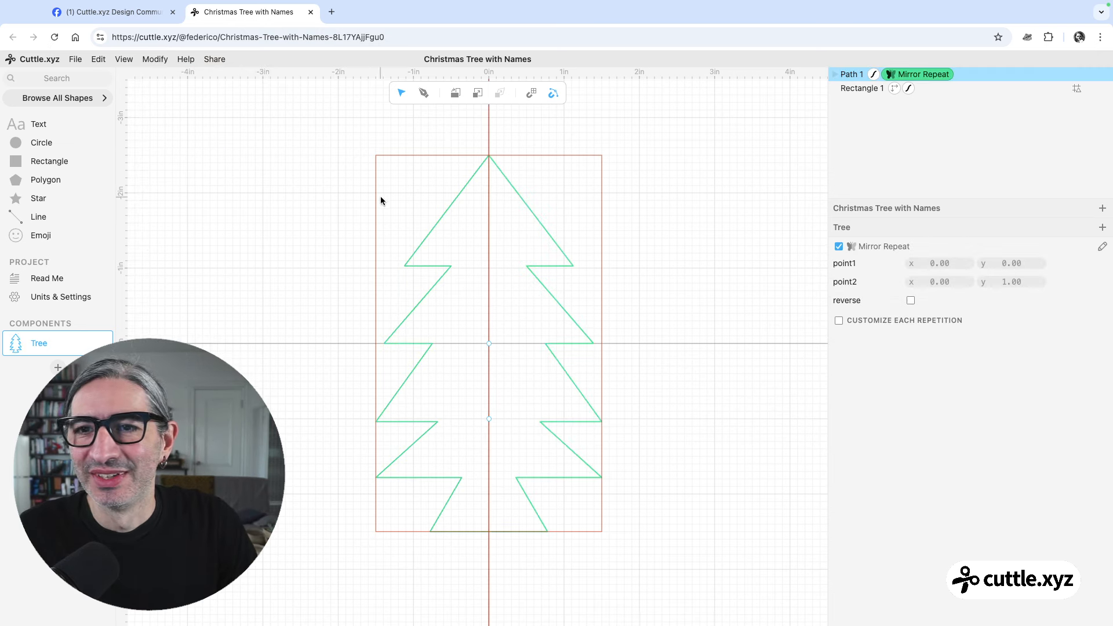
{"action": "left_click", "coordinate": [339, 197]}
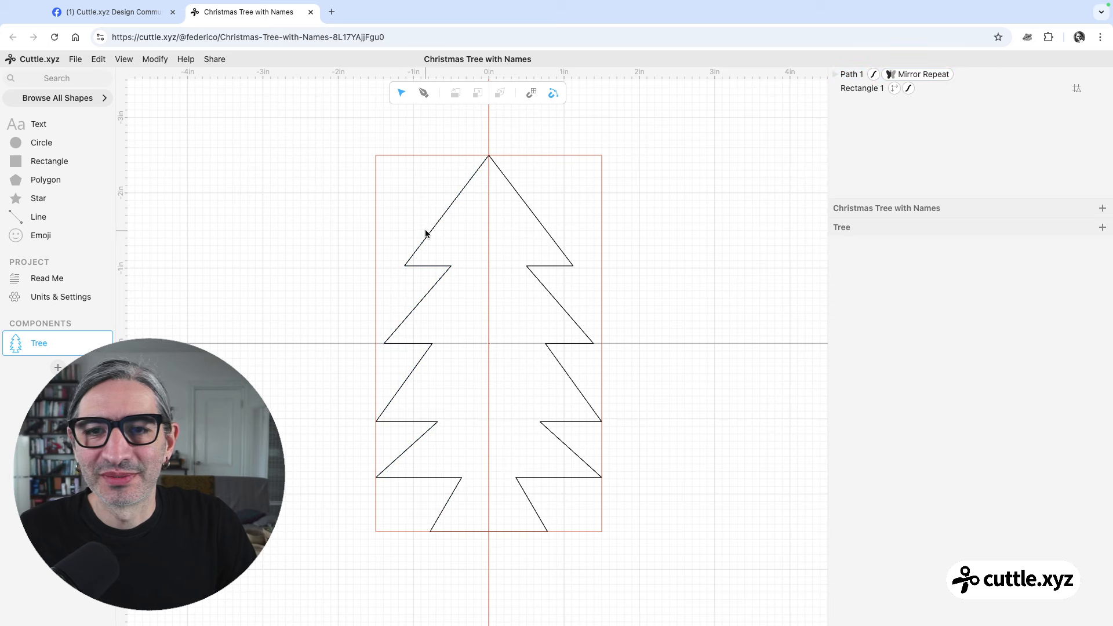
{"action": "scroll", "coordinate": [540, 299], "scroll_direction": "up", "scroll_amount": 2}
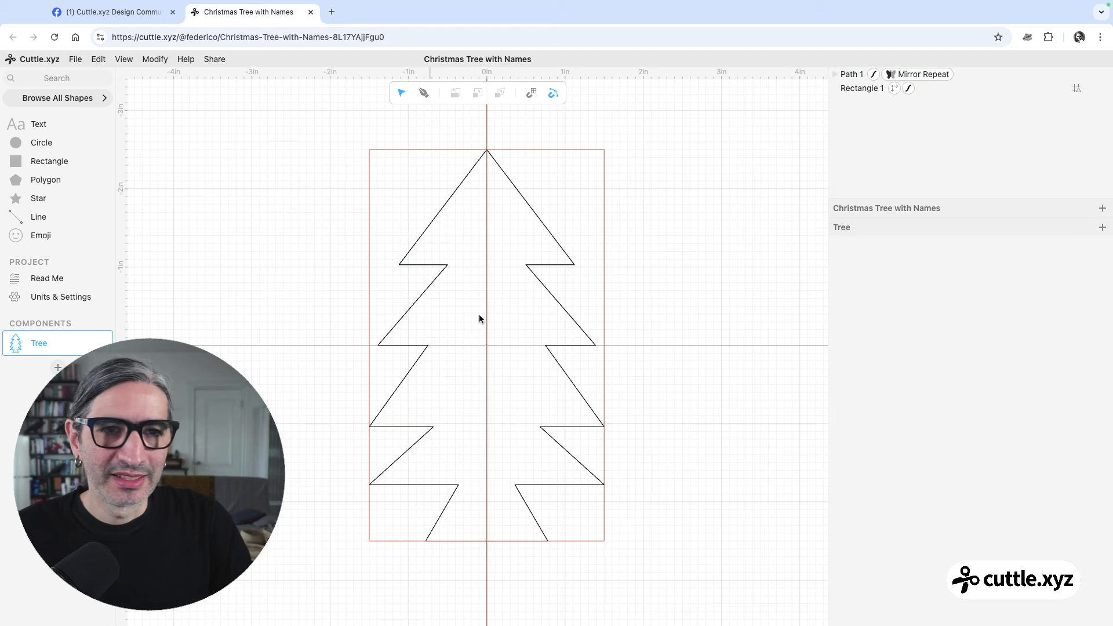
{"action": "left_click", "coordinate": [909, 74]}
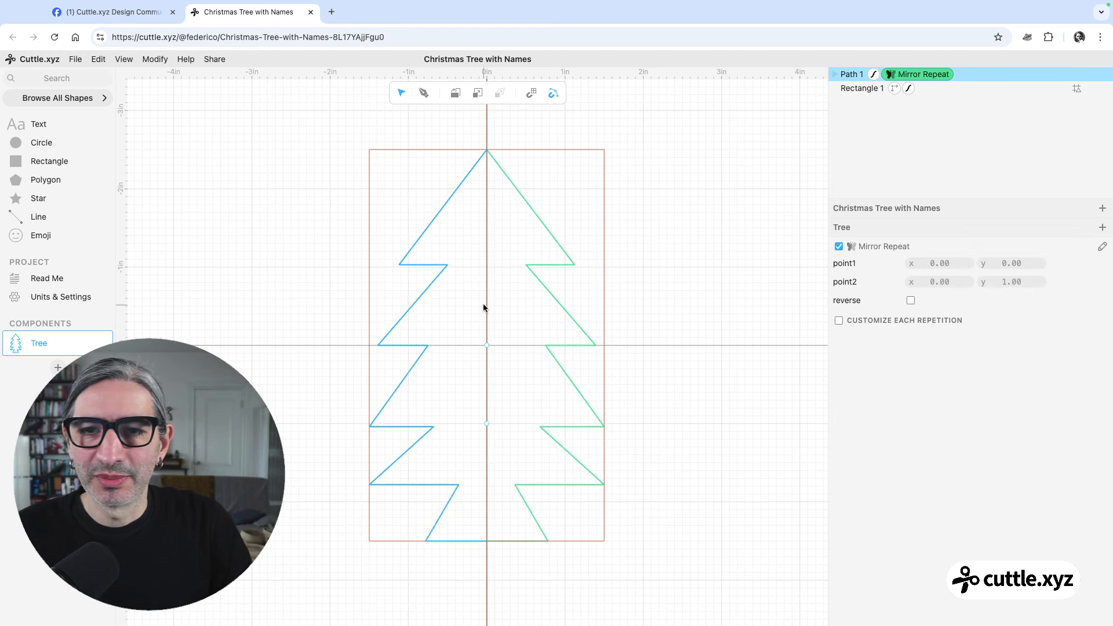
{"action": "left_click", "coordinate": [485, 312]}
{"action": "left_click", "coordinate": [430, 304]}
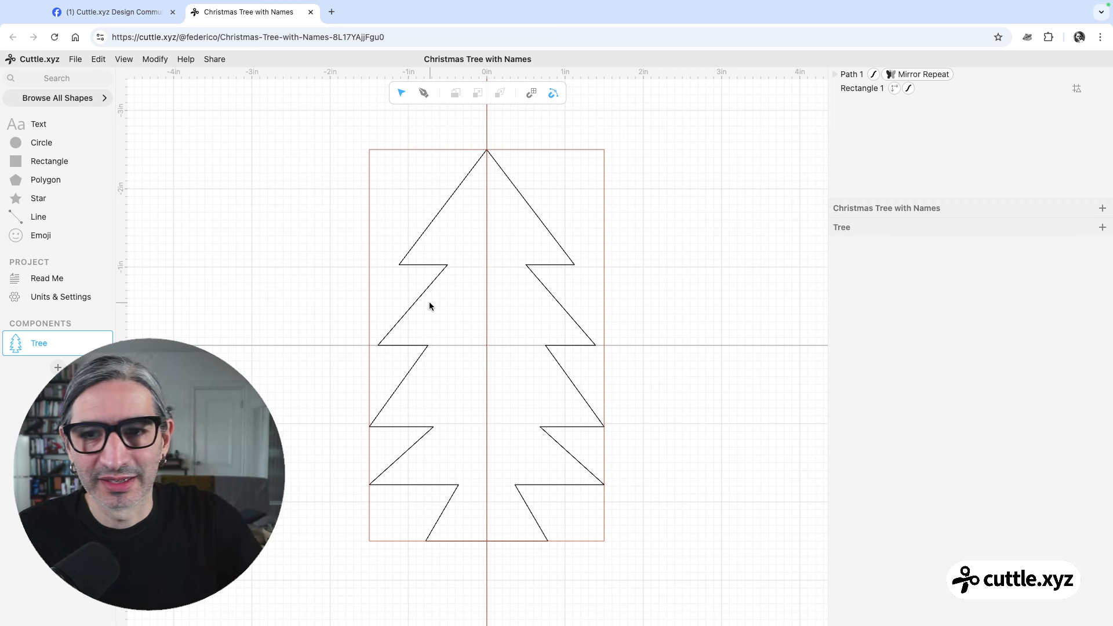
Raise the path's four inner corners to about (-0.49, -1.13), (-0.67, -0.14), (-0.83, 0.95) and (-0.44, 1.65) so the branch undersides slant.
{"action": "double_click", "coordinate": [444, 265]}
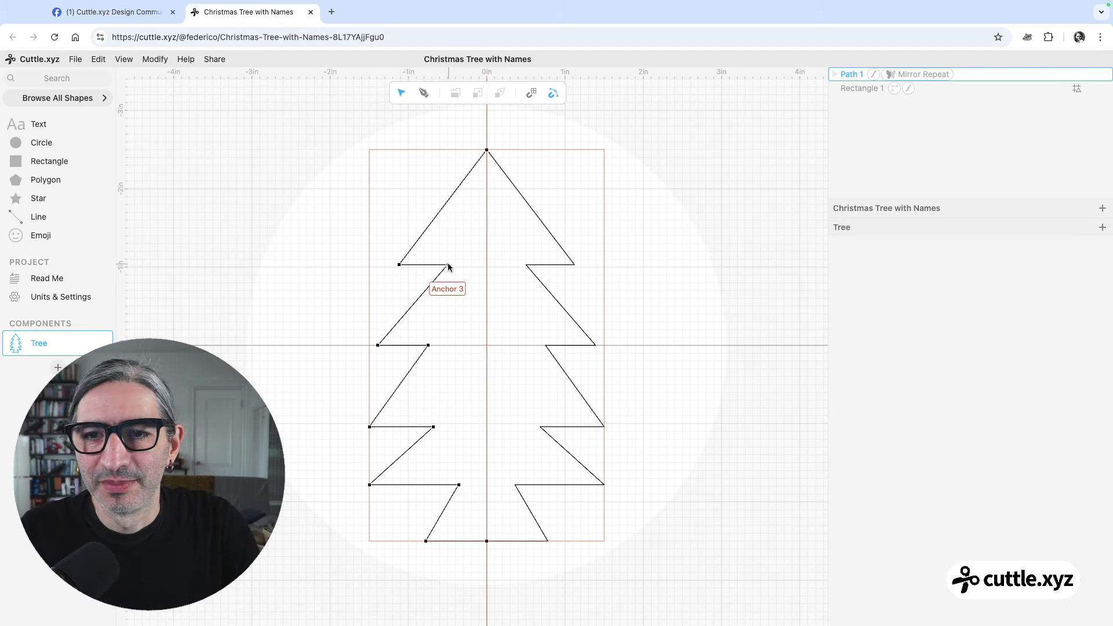
{"action": "mouse_move", "coordinate": [448, 265]}
{"action": "left_mouse_down"}
{"action": "mouse_move", "coordinate": [458, 257]}
{"action": "mouse_move", "coordinate": [449, 260]}
{"action": "left_mouse_up"}
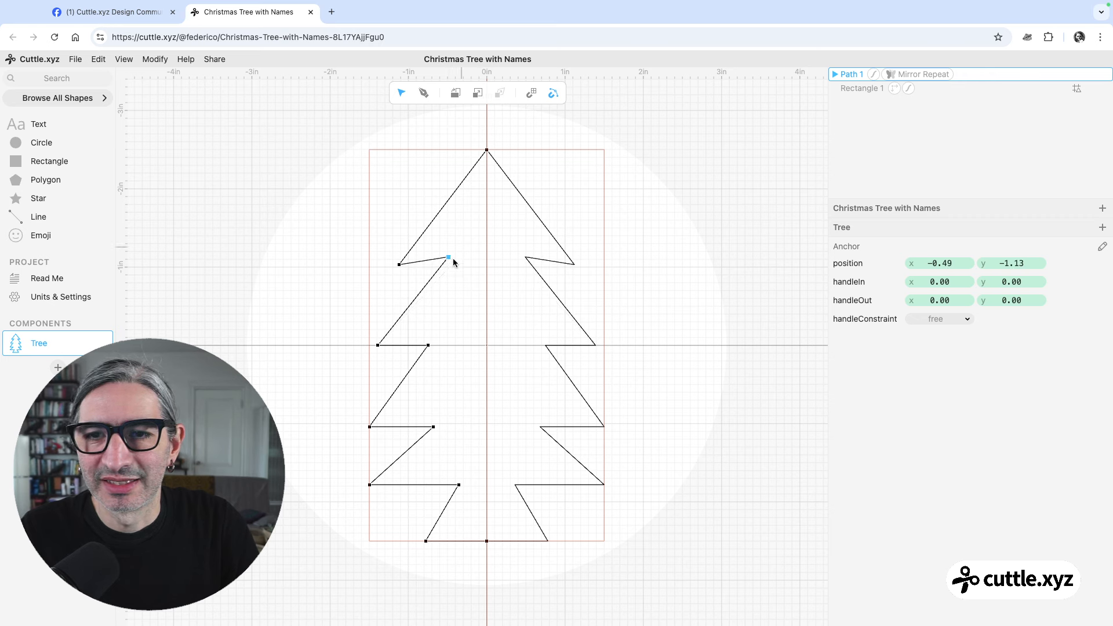
{"action": "left_click_drag", "start_coordinate": [428, 345], "coordinate": [435, 334]}
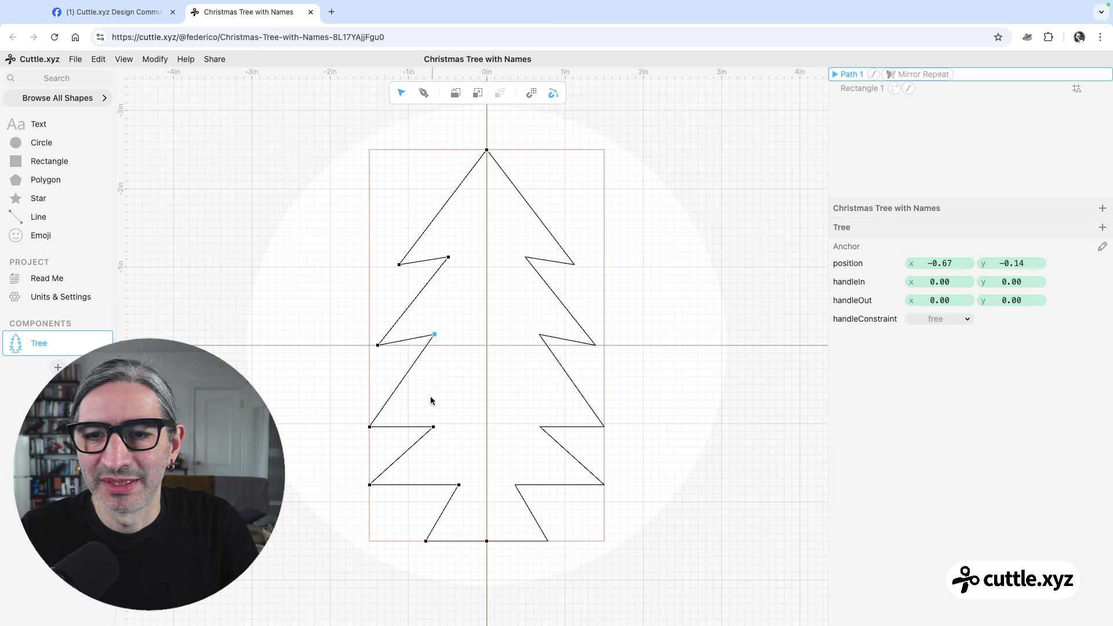
{"action": "left_click_drag", "start_coordinate": [434, 425], "coordinate": [421, 420]}
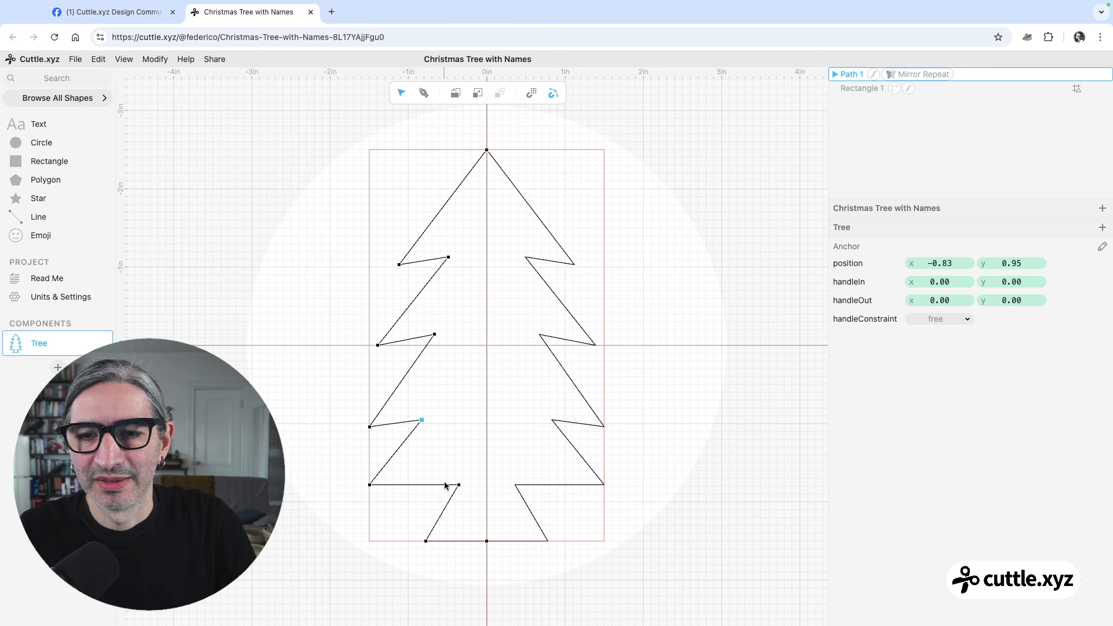
{"action": "left_click_drag", "start_coordinate": [460, 486], "coordinate": [452, 475]}
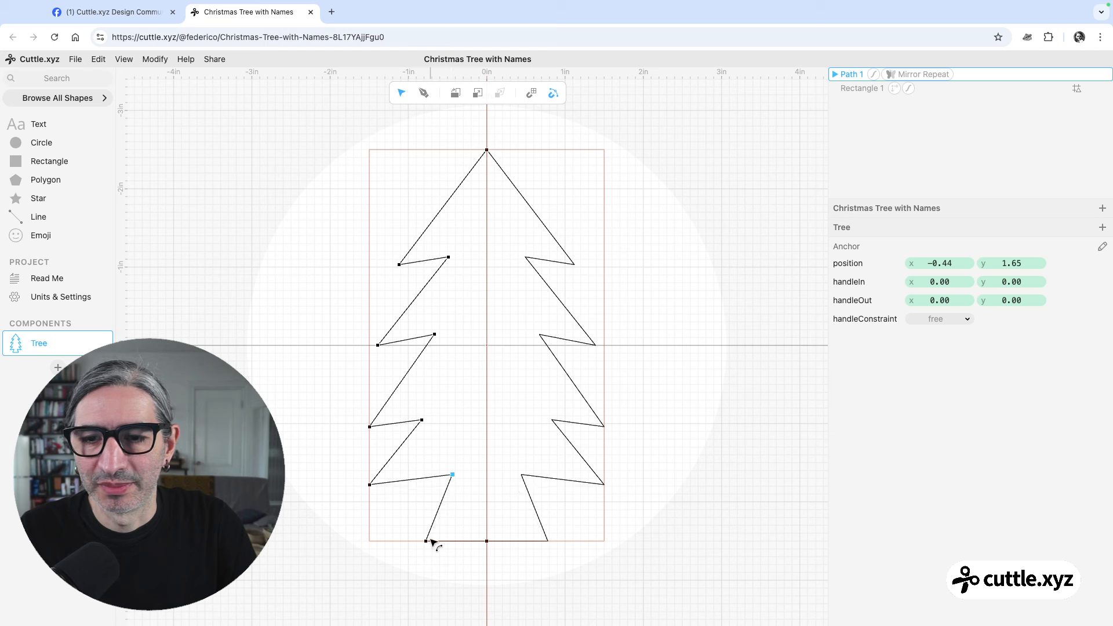
Reshape the trunk by moving its bottom corner to about (-0.63, 2.50) and its top corner to about (-0.39, 1.66).
{"action": "left_click", "coordinate": [427, 541]}
{"action": "left_click_drag", "start_coordinate": [427, 541], "coordinate": [438, 540]}
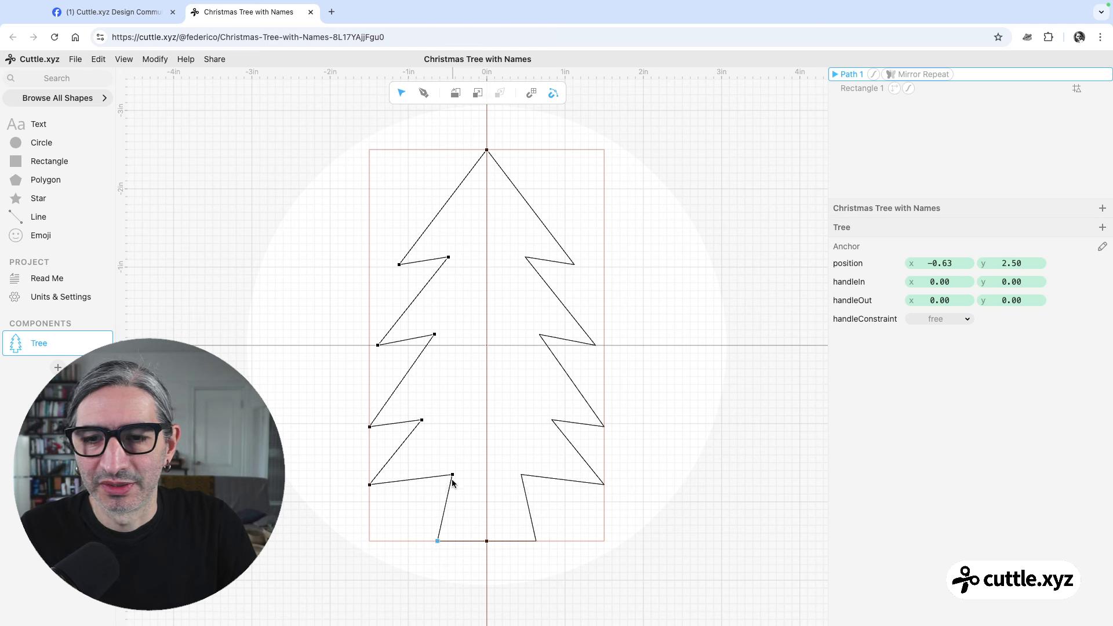
{"action": "left_click_drag", "start_coordinate": [453, 476], "coordinate": [456, 477]}
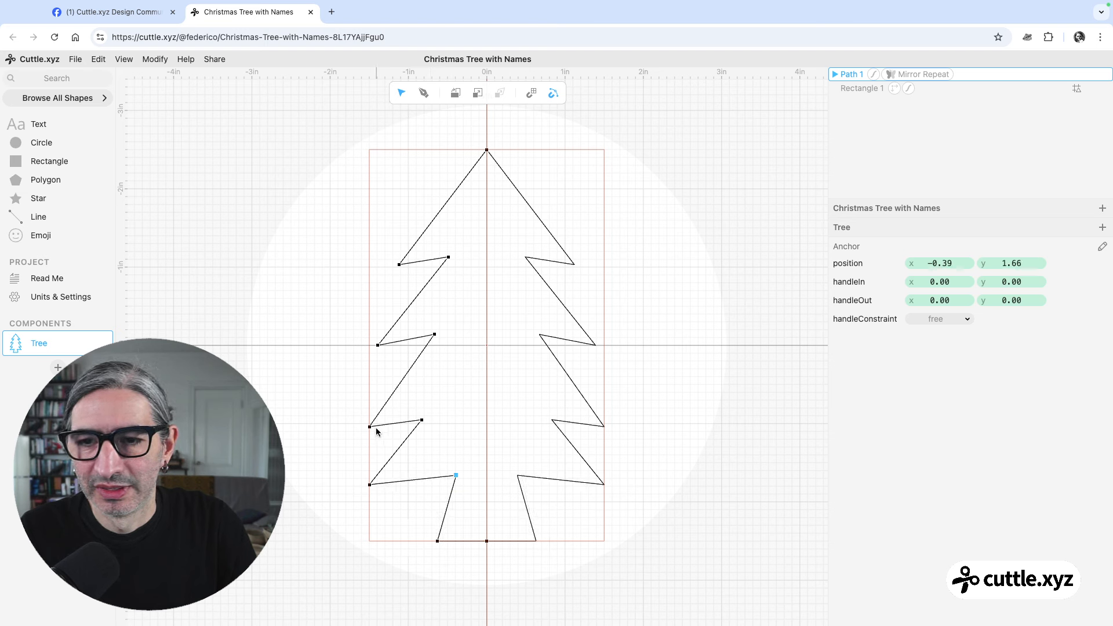
Adjust the outer branch tips, placing the lowest at about (-1.68, 1.89), the second at (-1.43, 0.19) and the top one at (-1.14, -1.03), and refine the notches.
{"action": "left_click_drag", "start_coordinate": [371, 490], "coordinate": [355, 492]}
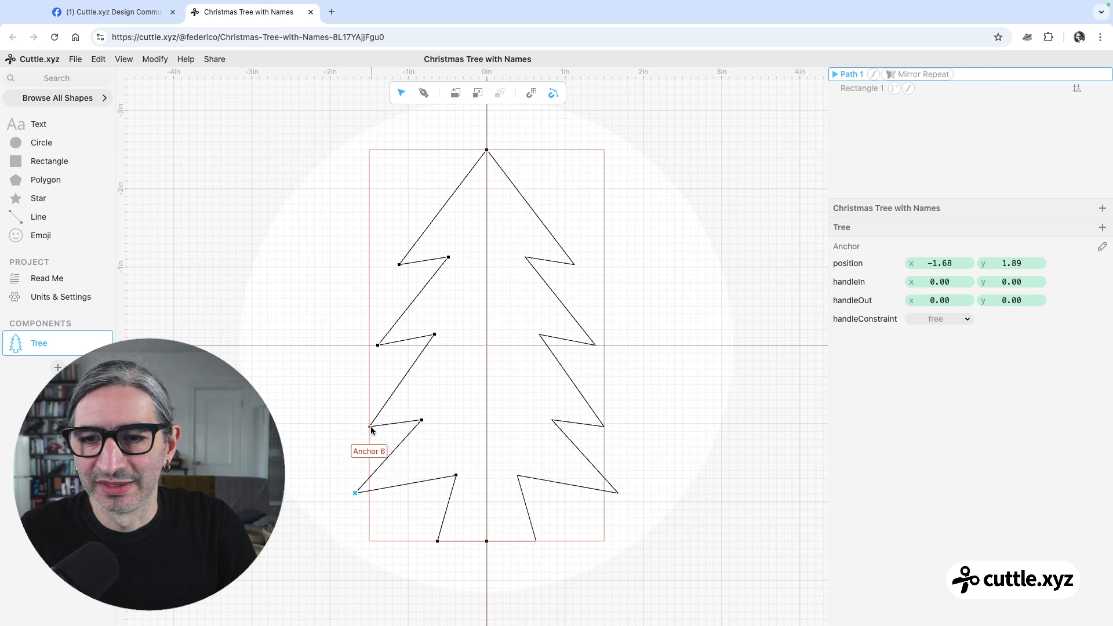
{"action": "left_click_drag", "start_coordinate": [370, 427], "coordinate": [365, 429]}
{"action": "left_click", "coordinate": [376, 346]}
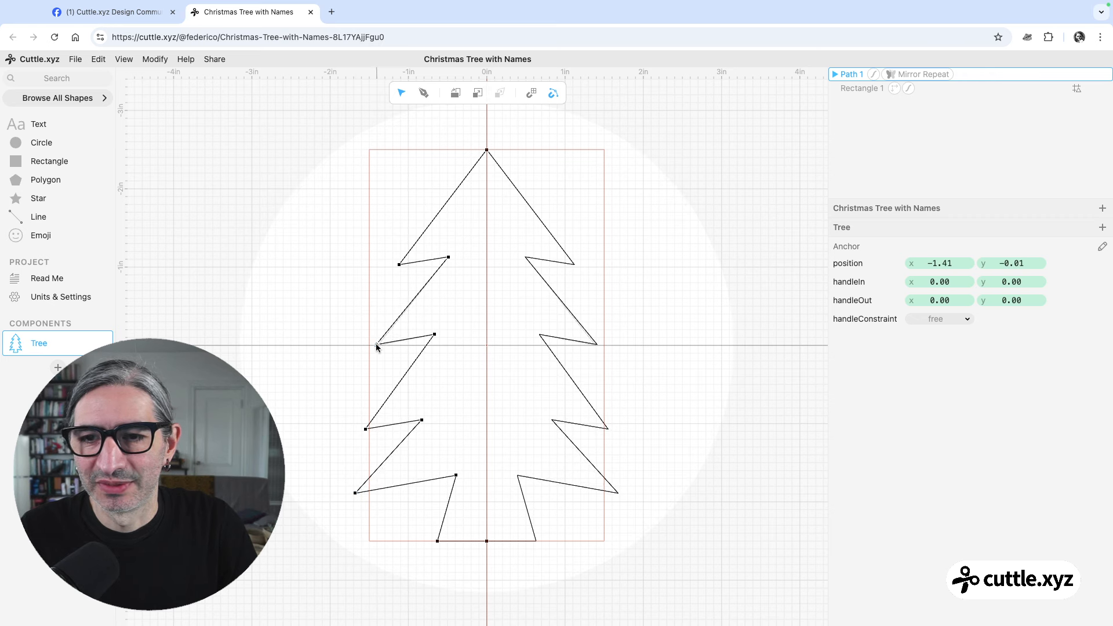
{"action": "left_click_drag", "start_coordinate": [434, 335], "coordinate": [375, 360]}
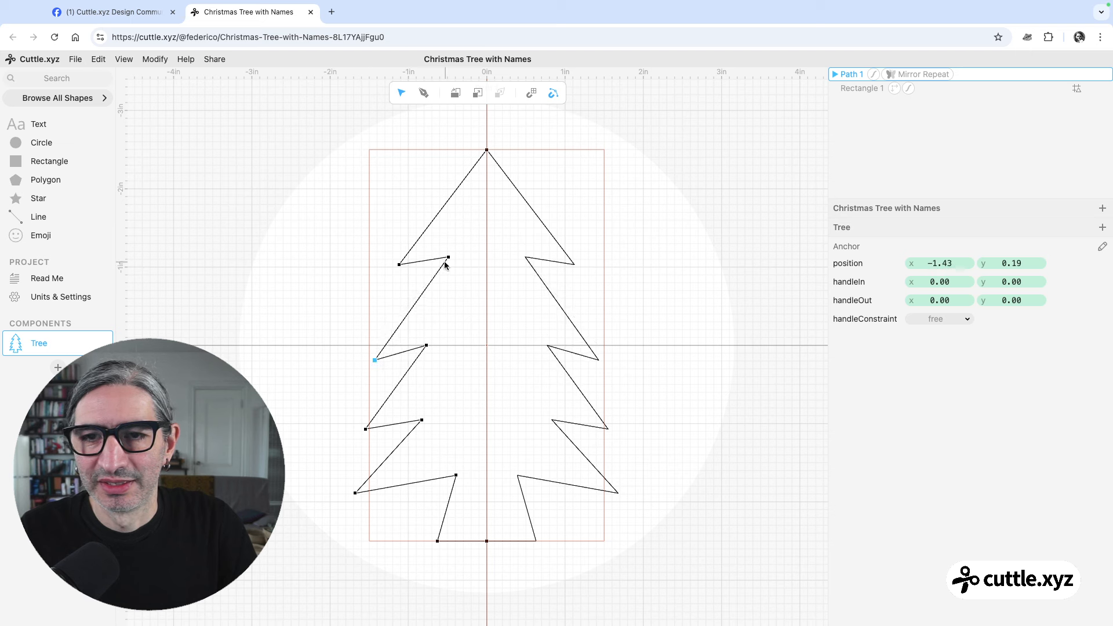
{"action": "left_click_drag", "start_coordinate": [448, 257], "coordinate": [396, 265]}
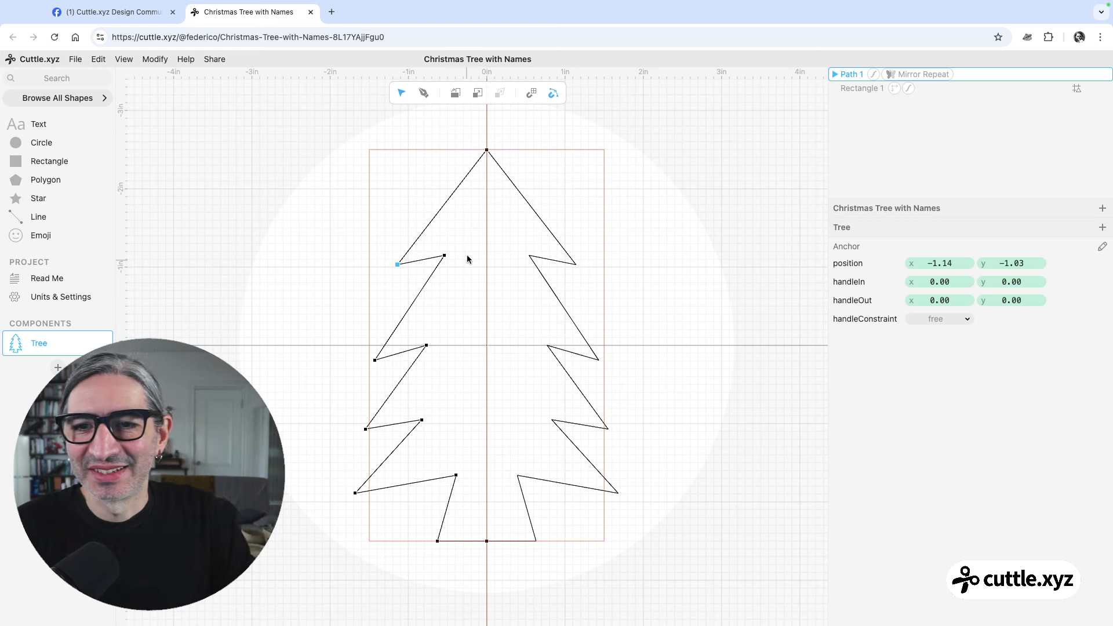
{"action": "double_click", "coordinate": [653, 301]}
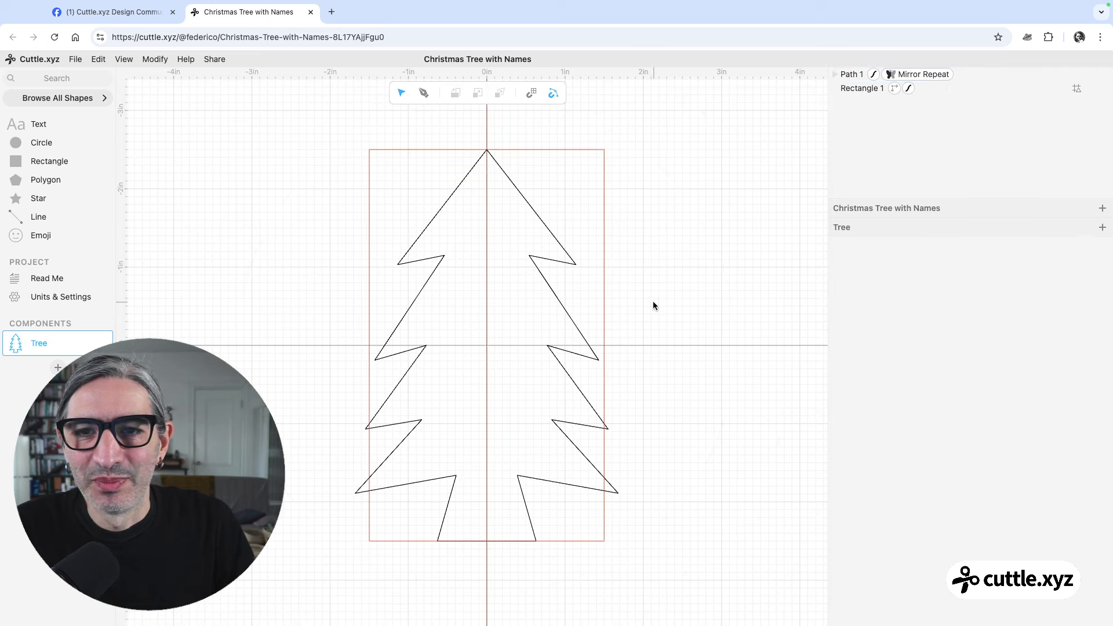
Hide the 3 × 5 in guide rectangle, leaving only the mirrored tree outline on the canvas.
{"action": "left_click_drag", "start_coordinate": [675, 317], "coordinate": [691, 308]}
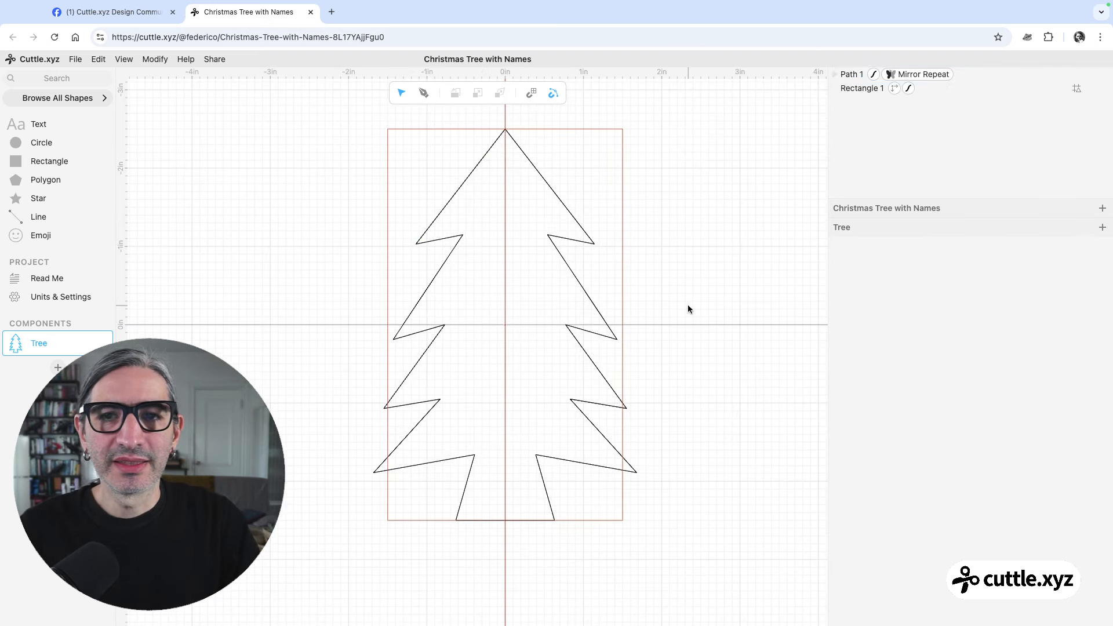
{"action": "left_click", "coordinate": [492, 150]}
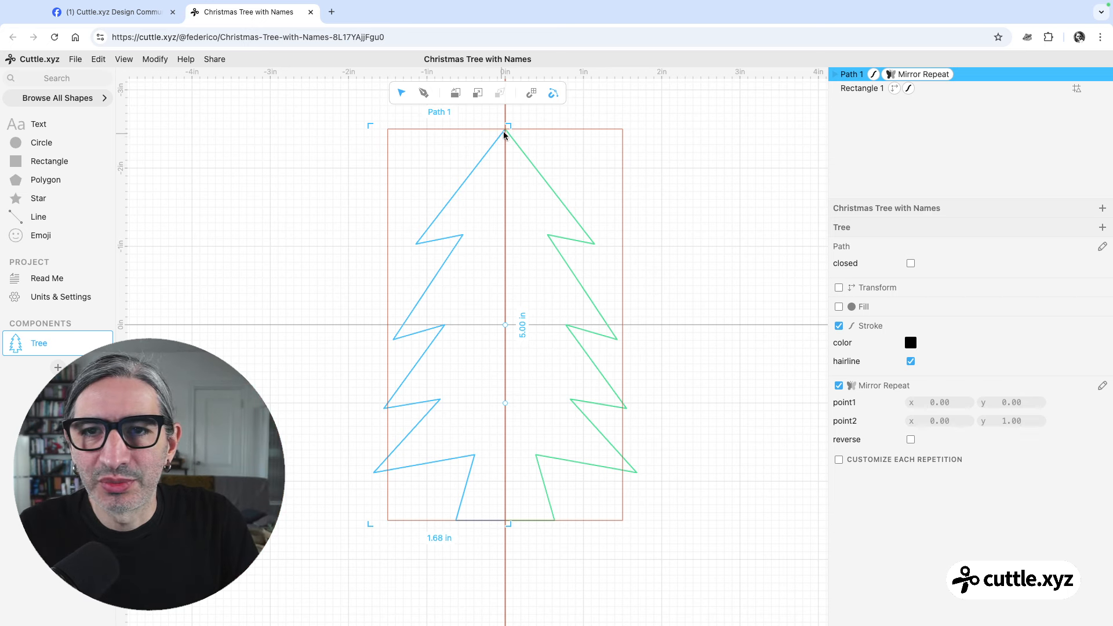
{"action": "left_click", "coordinate": [683, 207]}
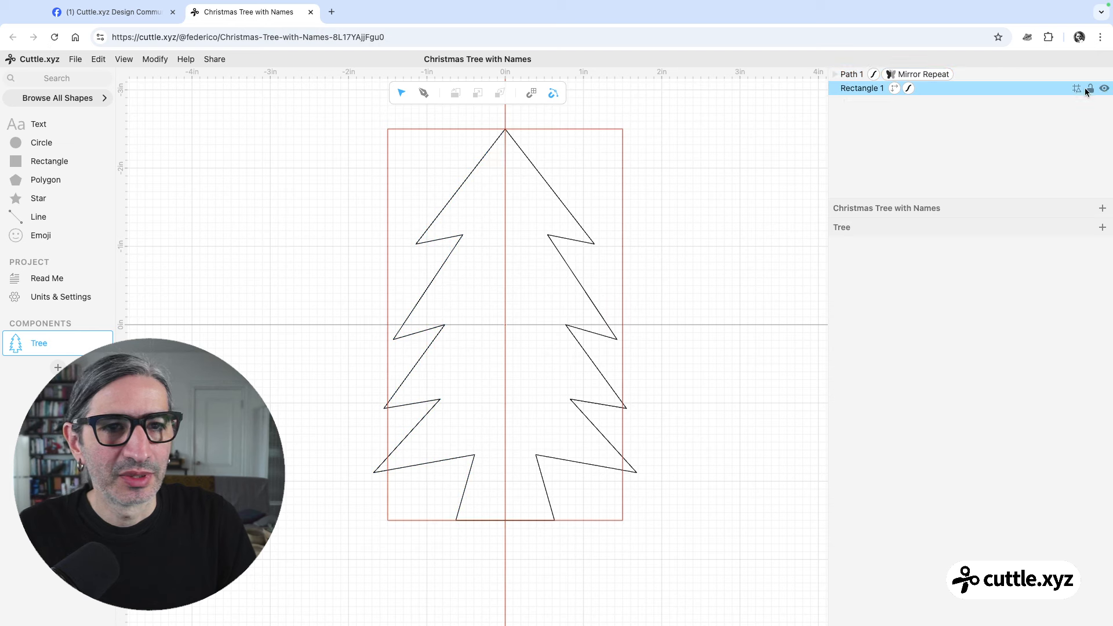
{"action": "left_click", "coordinate": [1104, 89]}
{"action": "scroll", "coordinate": [674, 208], "scroll_direction": "down", "scroll_amount": 1}
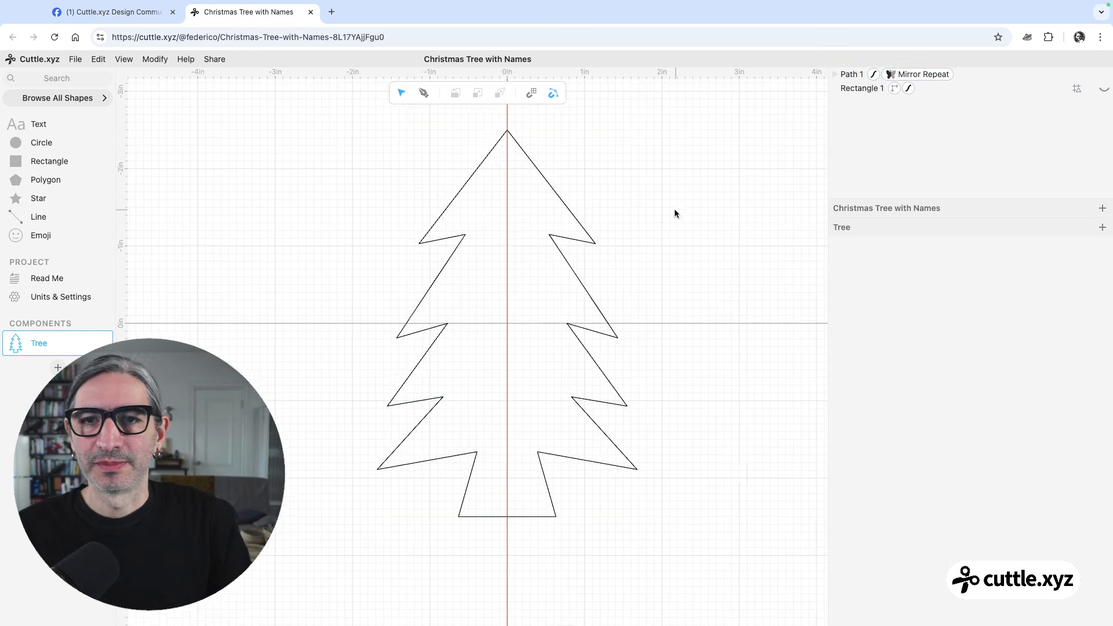
{"action": "mouse_move", "coordinate": [660, 230]}
{"action": "left_mouse_down"}
{"action": "mouse_move", "coordinate": [661, 254]}
{"action": "mouse_move", "coordinate": [646, 246]}
{"action": "left_mouse_up"}
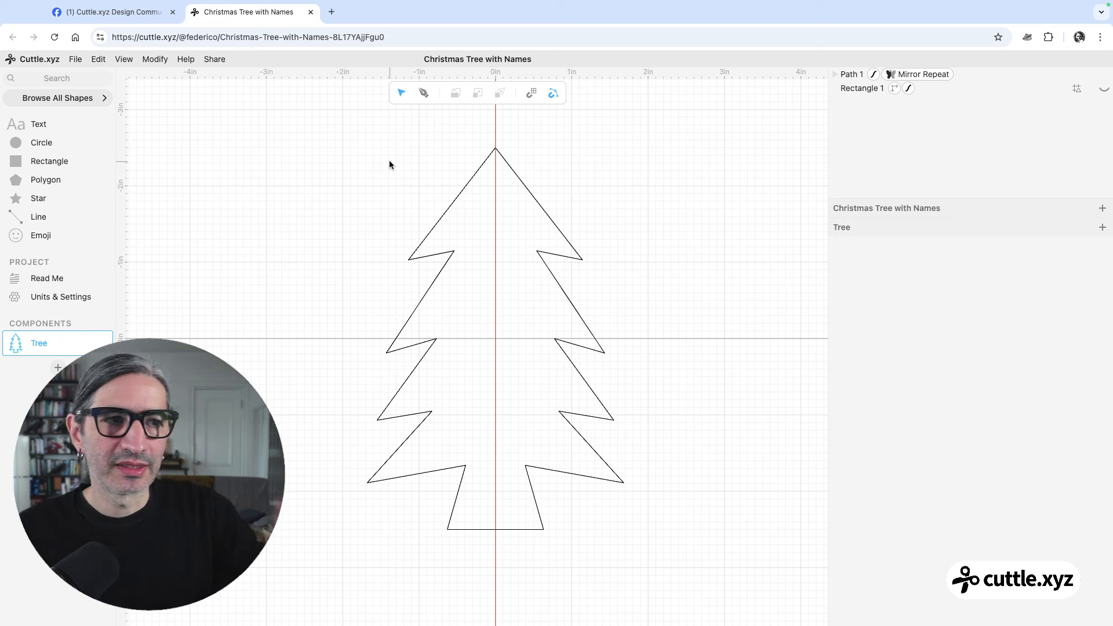
{"action": "left_click", "coordinate": [478, 168]}
{"action": "left_click", "coordinate": [459, 406]}
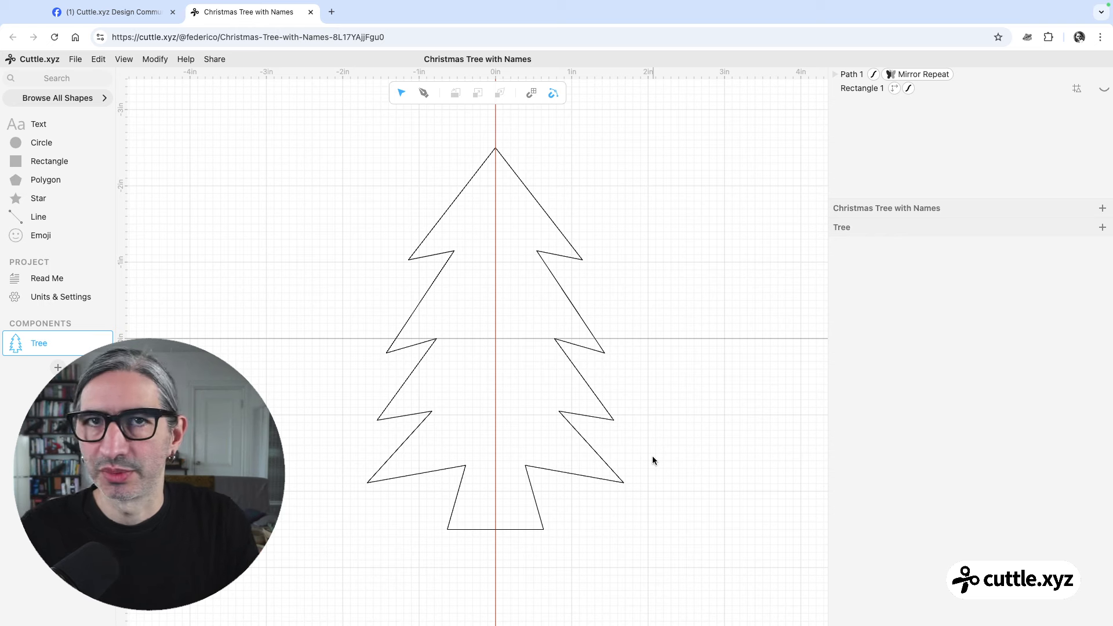
Add a grey colour fill to the mirrored tree path.
{"action": "left_click_drag", "start_coordinate": [366, 174], "coordinate": [607, 382]}
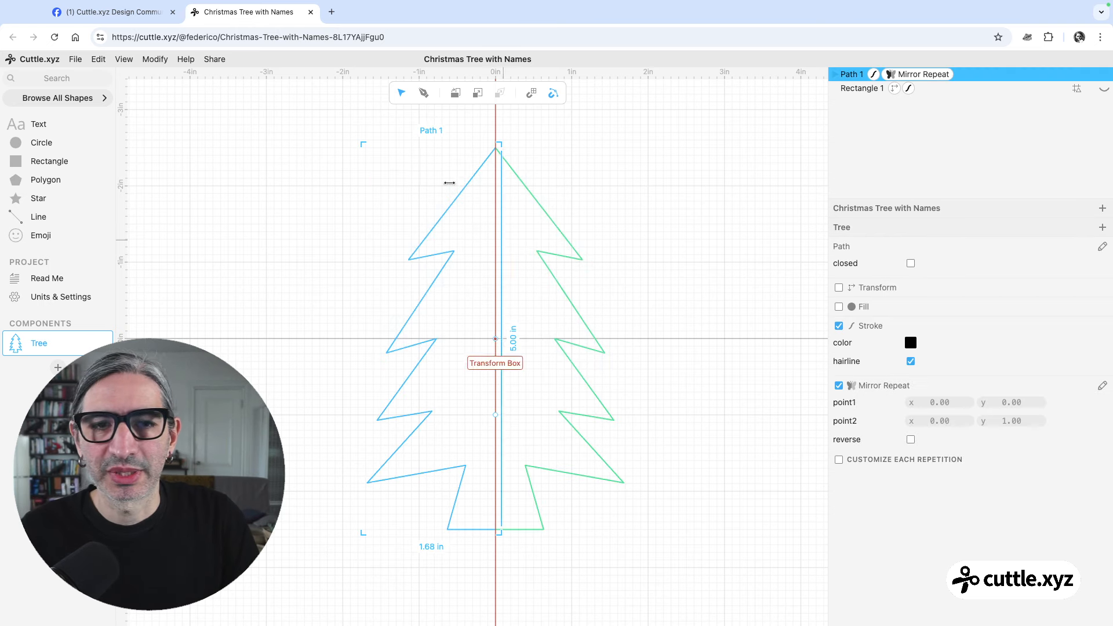
{"action": "left_click", "coordinate": [839, 307]}
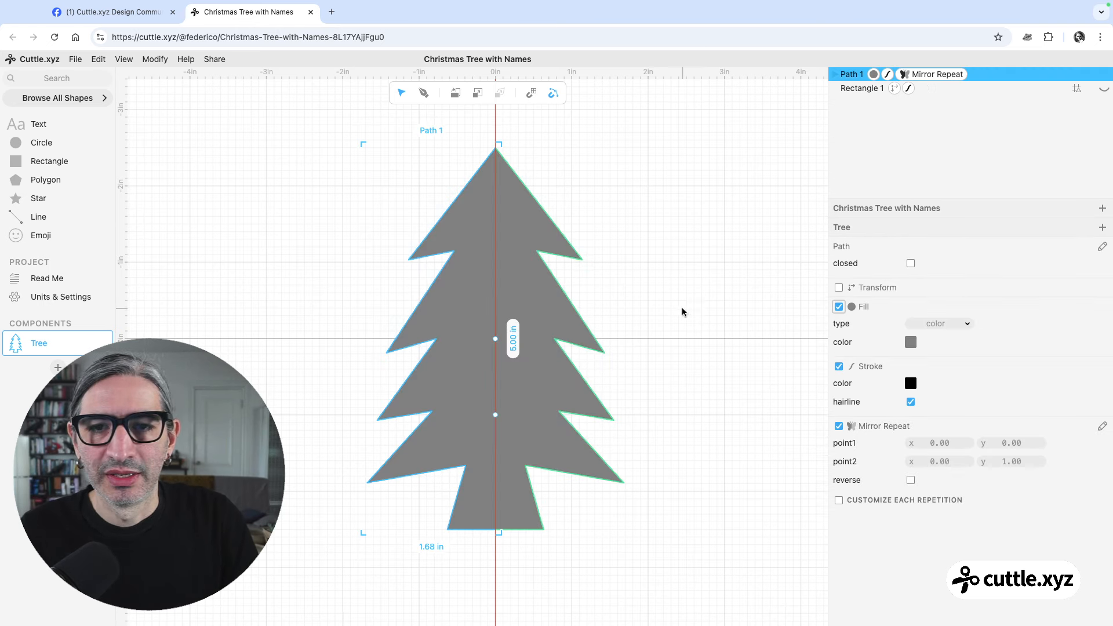
{"action": "left_click", "coordinate": [695, 305]}
{"action": "left_click", "coordinate": [538, 334]}
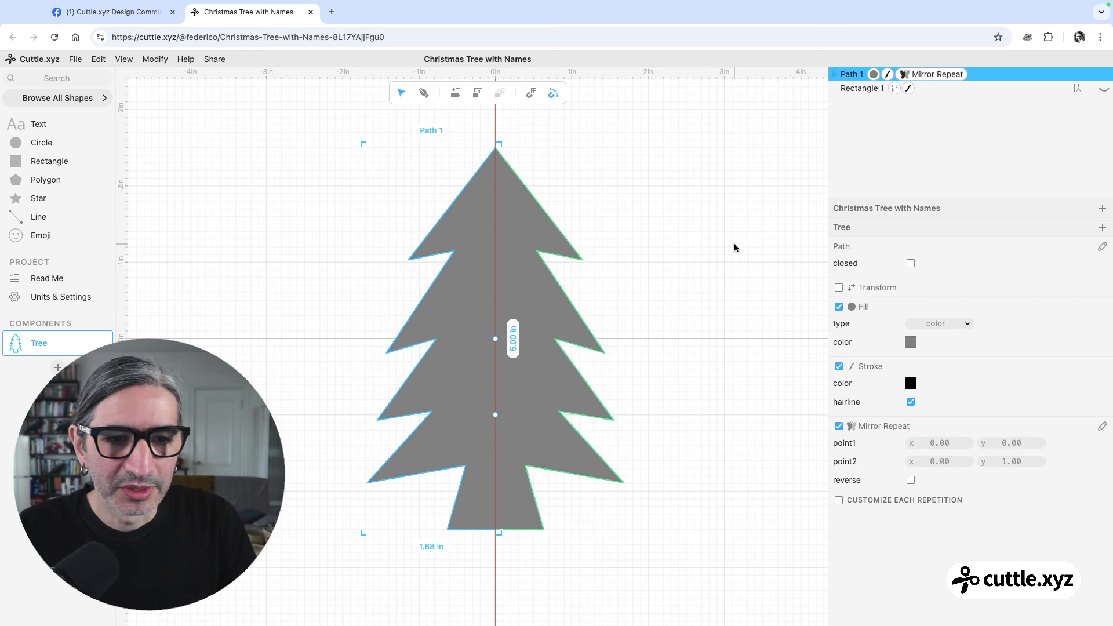
{"action": "left_click", "coordinate": [752, 208]}
{"action": "left_click", "coordinate": [496, 240]}
{"action": "left_click", "coordinate": [674, 173]}
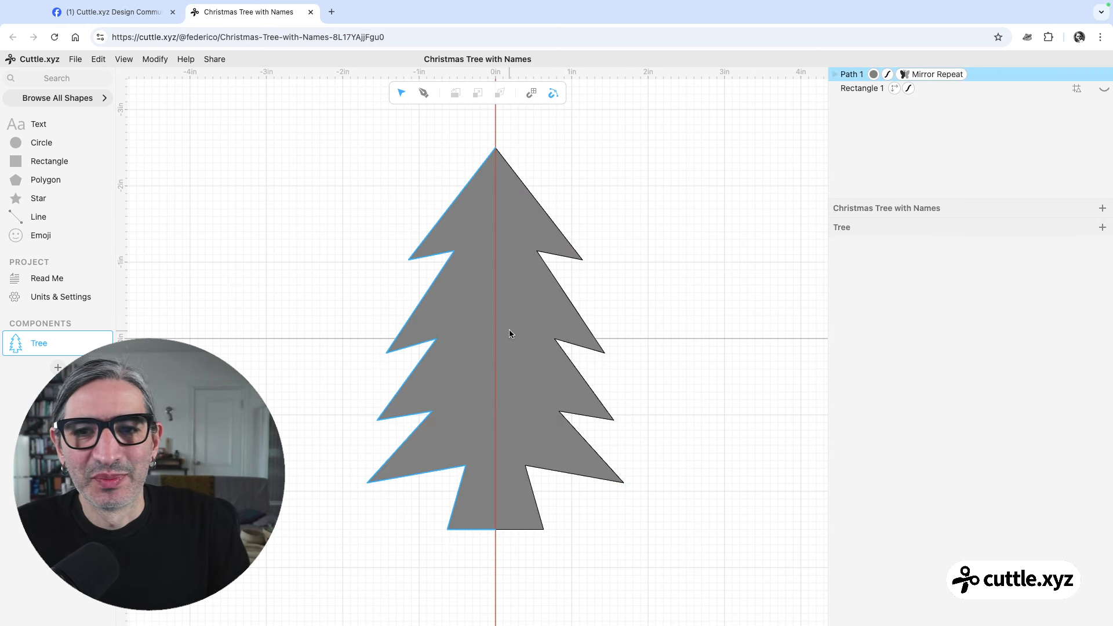
Pull the trunk's bottom centre anchor off the mirror line to expose the gap between the halves, and move it back to the line.
{"action": "double_click", "coordinate": [494, 530]}
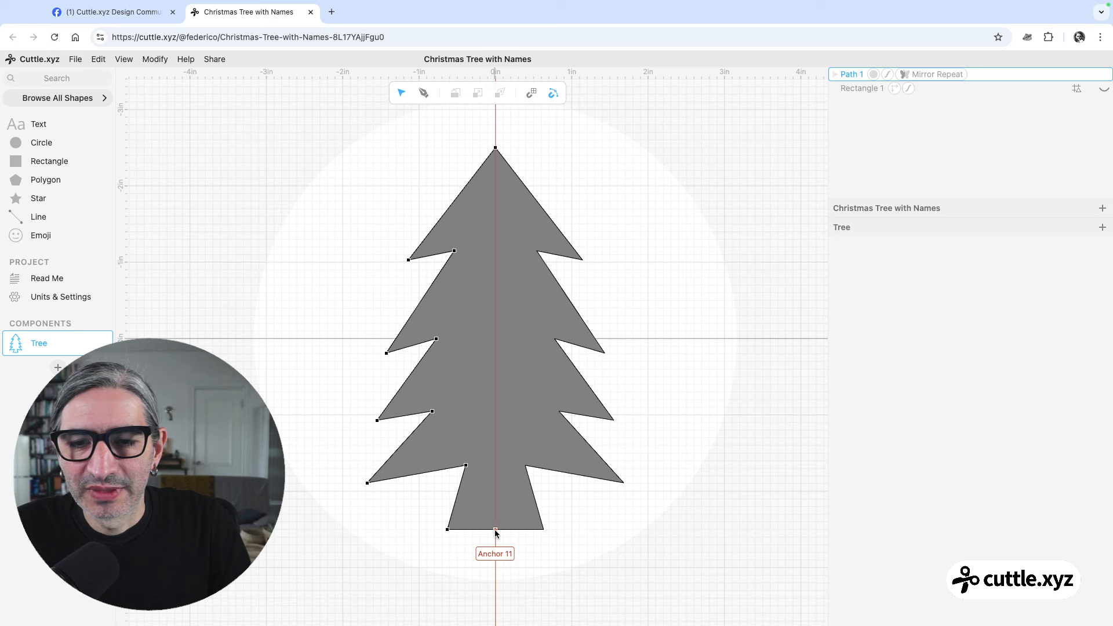
{"action": "left_click_drag", "start_coordinate": [495, 529], "coordinate": [485, 530]}
{"action": "left_click", "coordinate": [520, 553]}
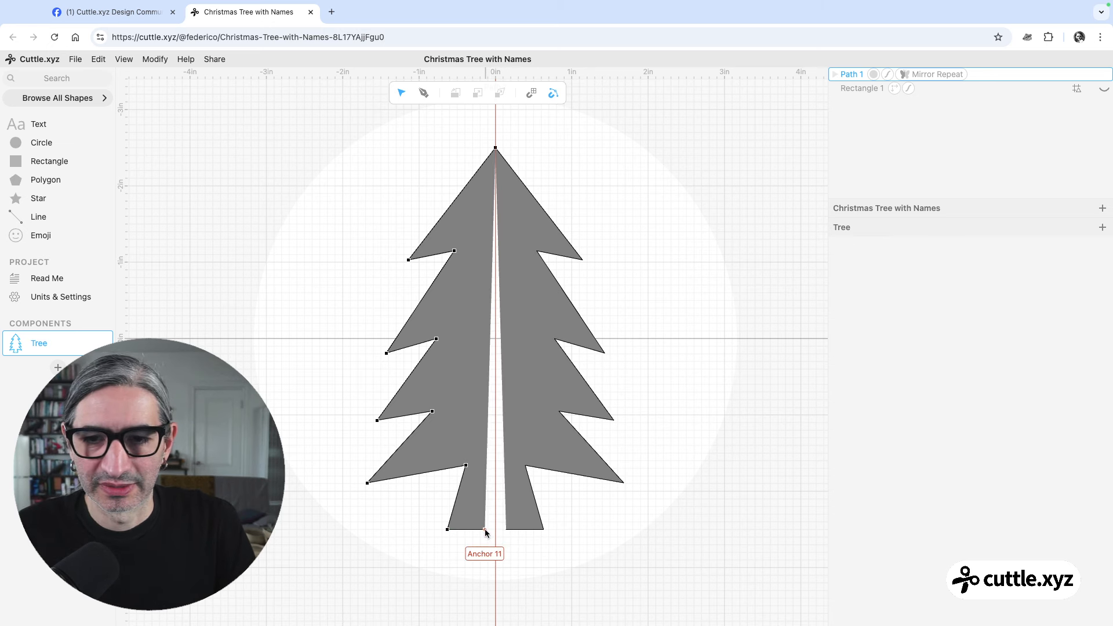
{"action": "left_click_drag", "start_coordinate": [484, 529], "coordinate": [496, 528]}
{"action": "left_click", "coordinate": [634, 486]}
Remove the fill from the tree path, keeping only its stroke.
{"action": "left_click", "coordinate": [877, 74]}
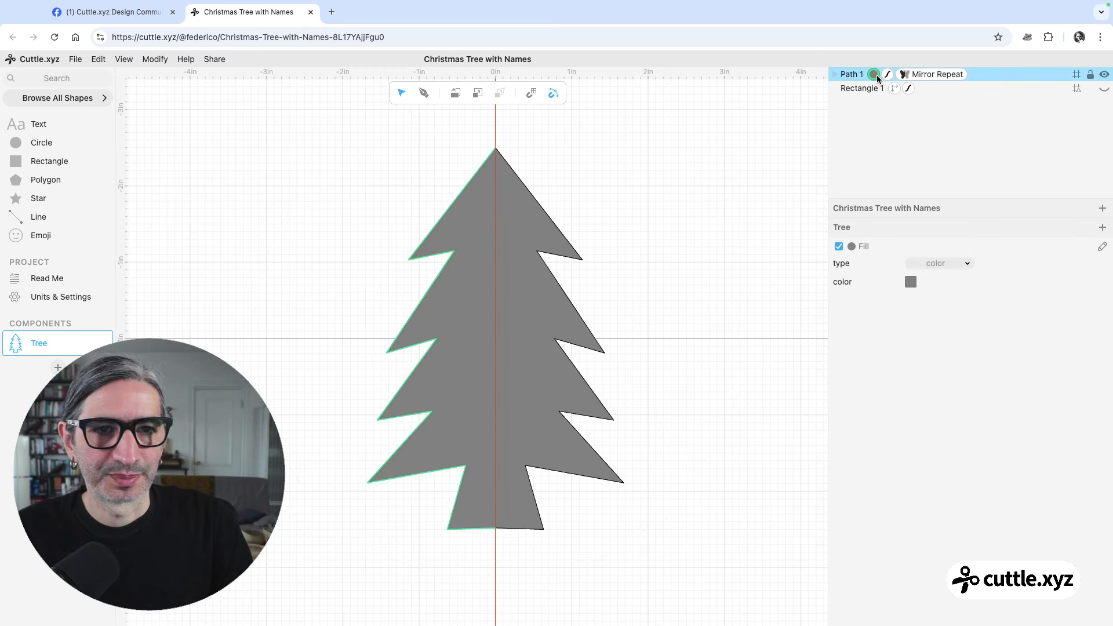
{"action": "left_click", "coordinate": [877, 75]}
{"action": "left_click", "coordinate": [687, 153]}
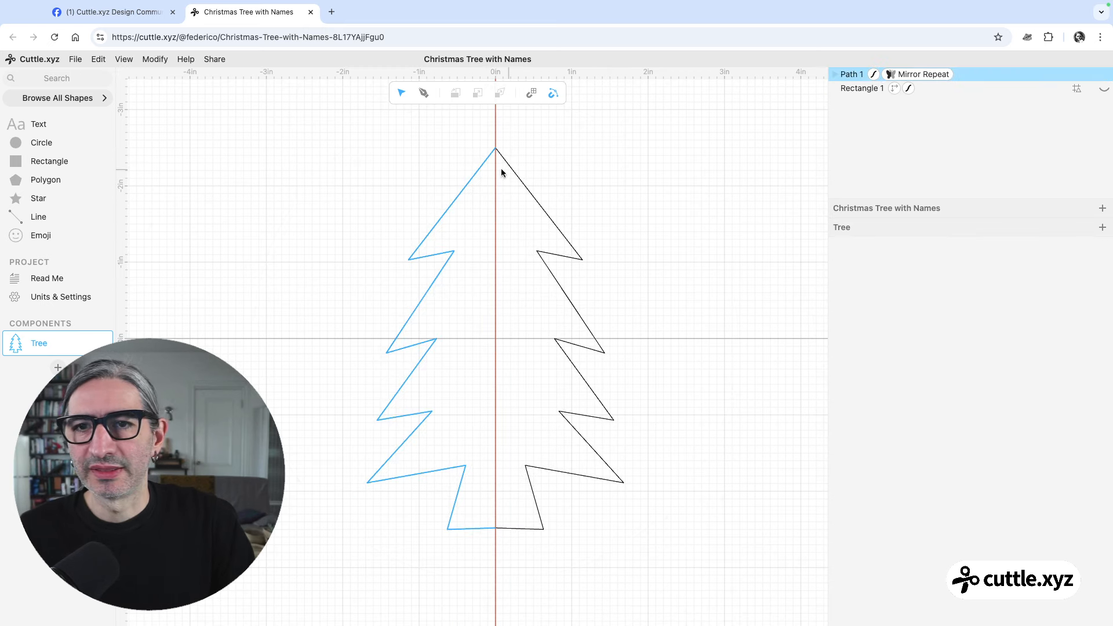
Apply Merge Paths to the mirrored tree so both halves join into one outline.
{"action": "left_click_drag", "start_coordinate": [409, 145], "coordinate": [579, 282]}
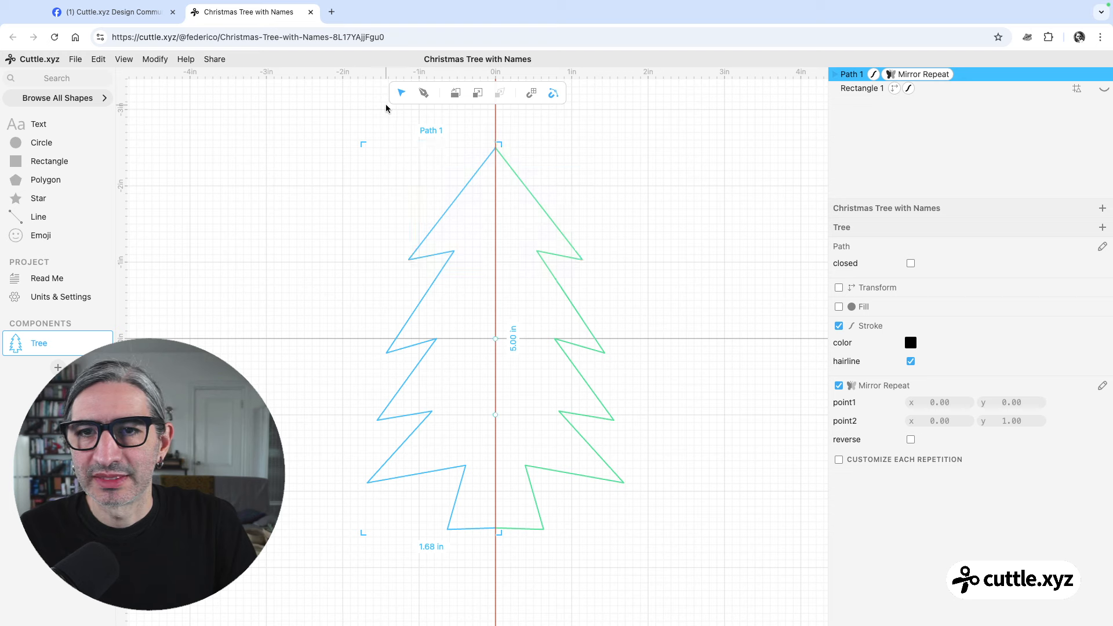
{"action": "left_click", "coordinate": [155, 59]}
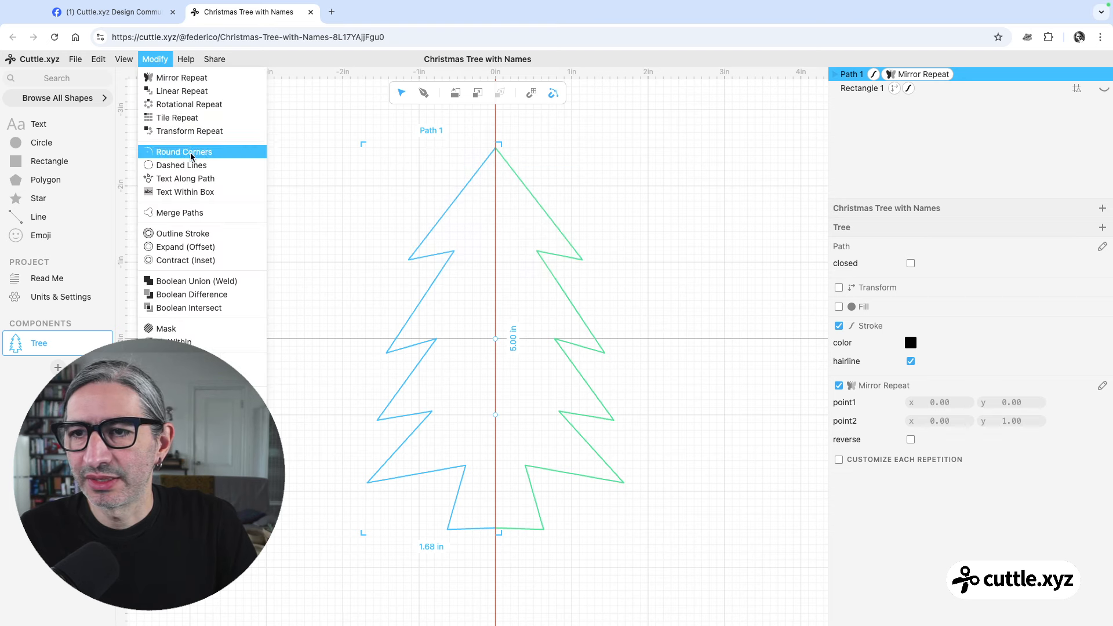
{"action": "left_click", "coordinate": [189, 212]}
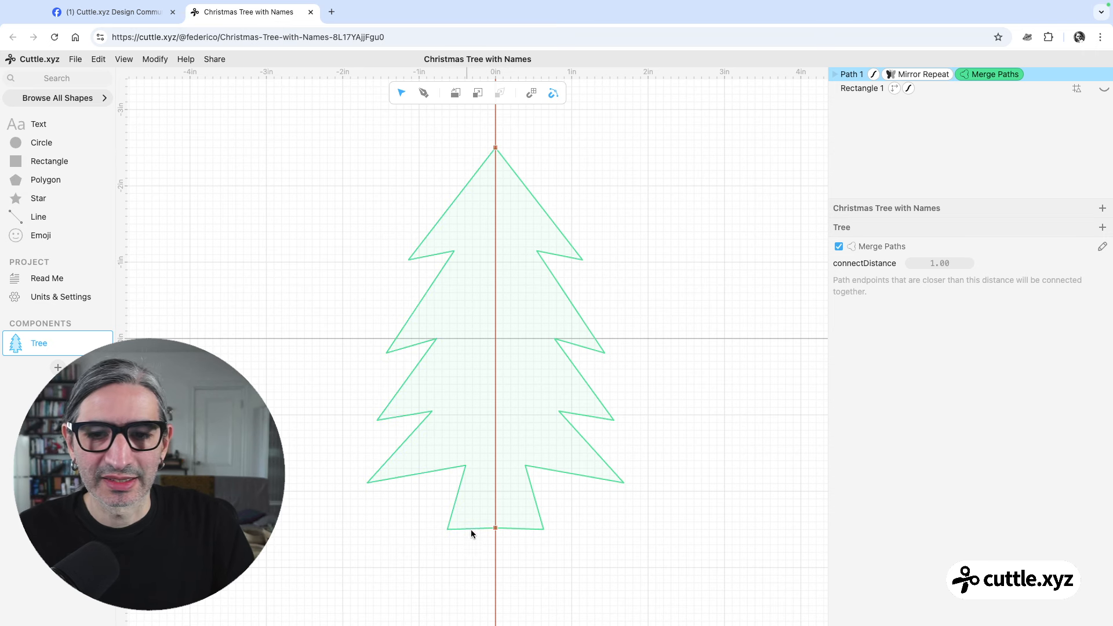
{"action": "left_click", "coordinate": [510, 539]}
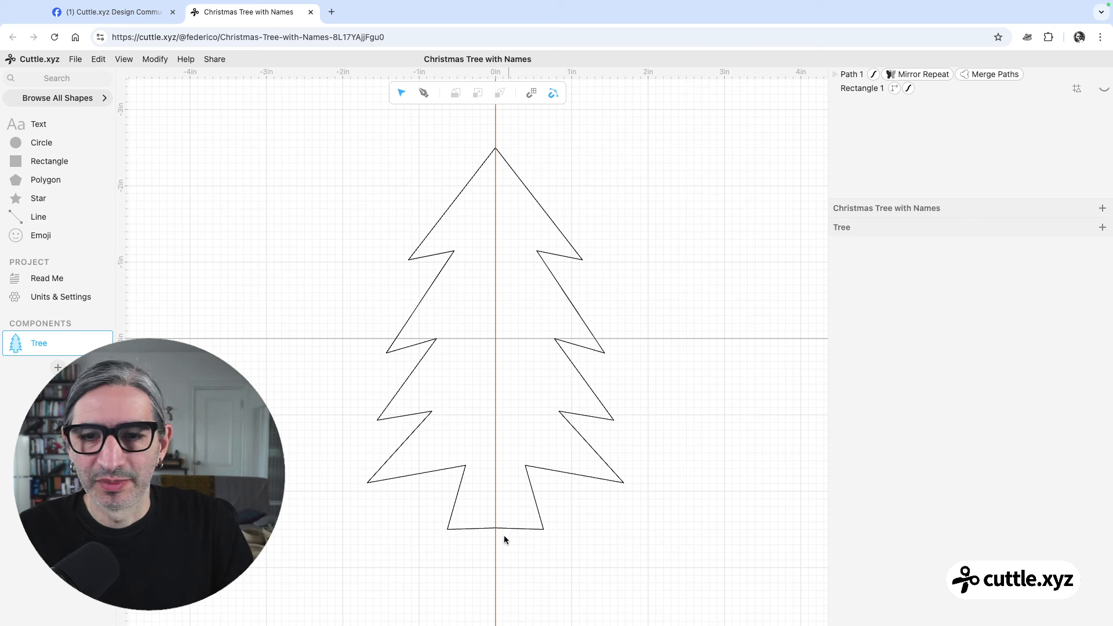
Move the trunk's bottom centre anchor down on the mirror line to about (0.00, 2.62), giving the base a slight point.
{"action": "double_click", "coordinate": [493, 529]}
{"action": "left_click_drag", "start_coordinate": [496, 529], "coordinate": [480, 546]}
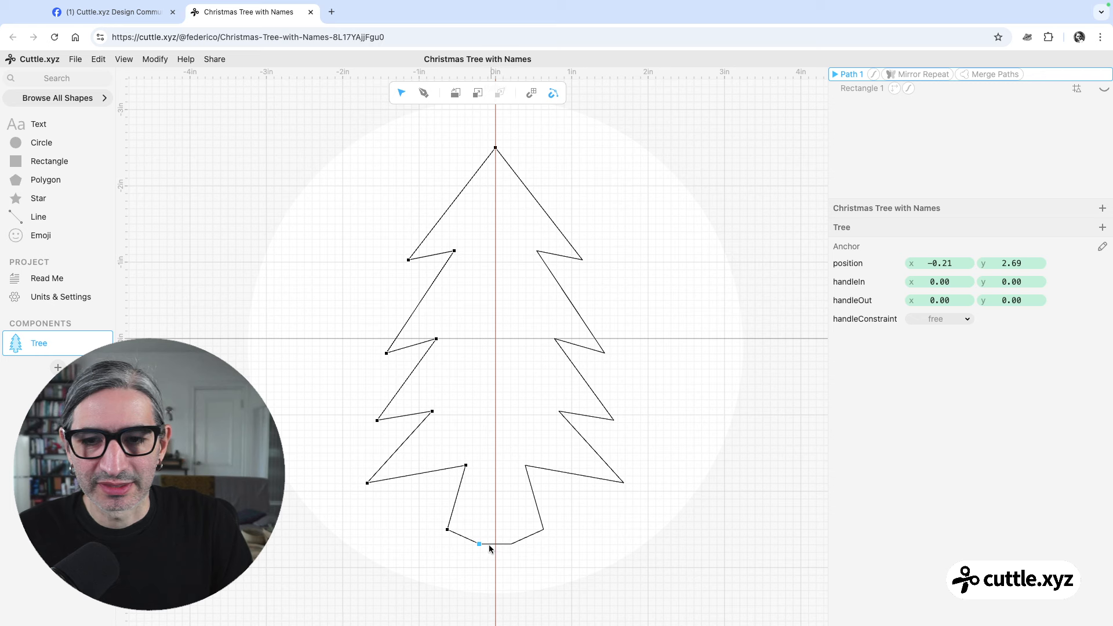
{"action": "left_click_drag", "start_coordinate": [480, 548], "coordinate": [496, 539]}
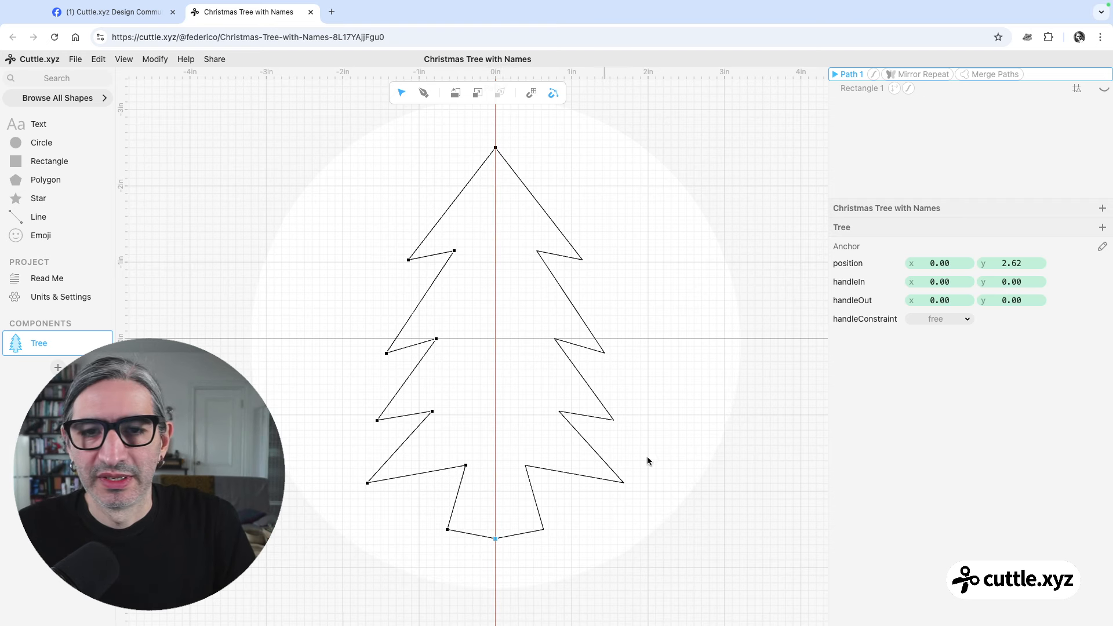
{"action": "left_click", "coordinate": [724, 440]}
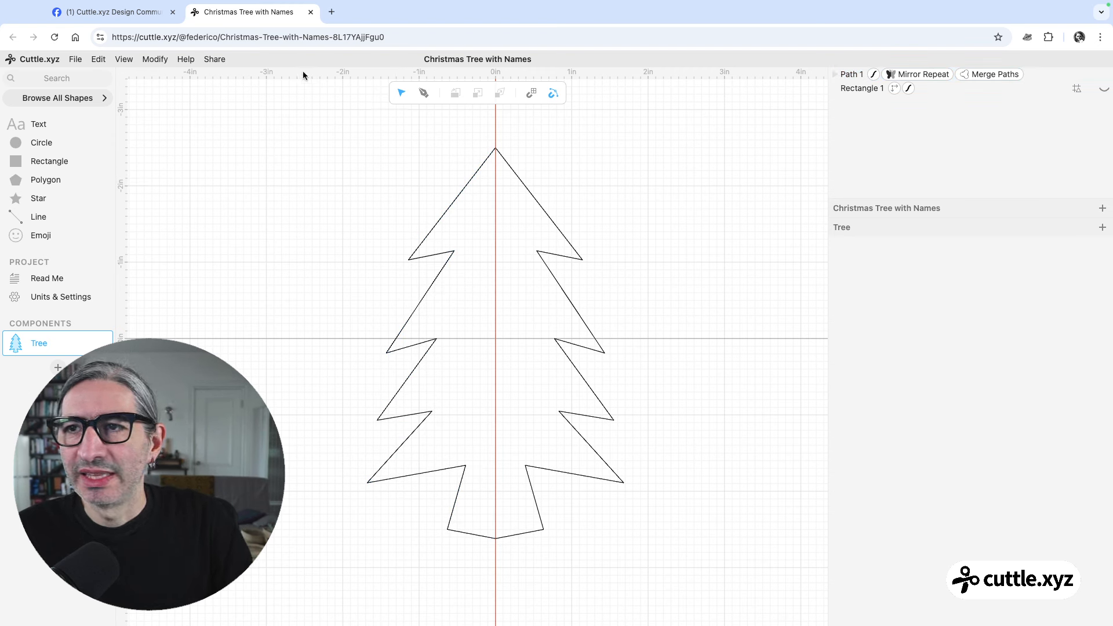
Apply Round Corners to the merged tree outline.
{"action": "left_click_drag", "start_coordinate": [369, 174], "coordinate": [495, 286]}
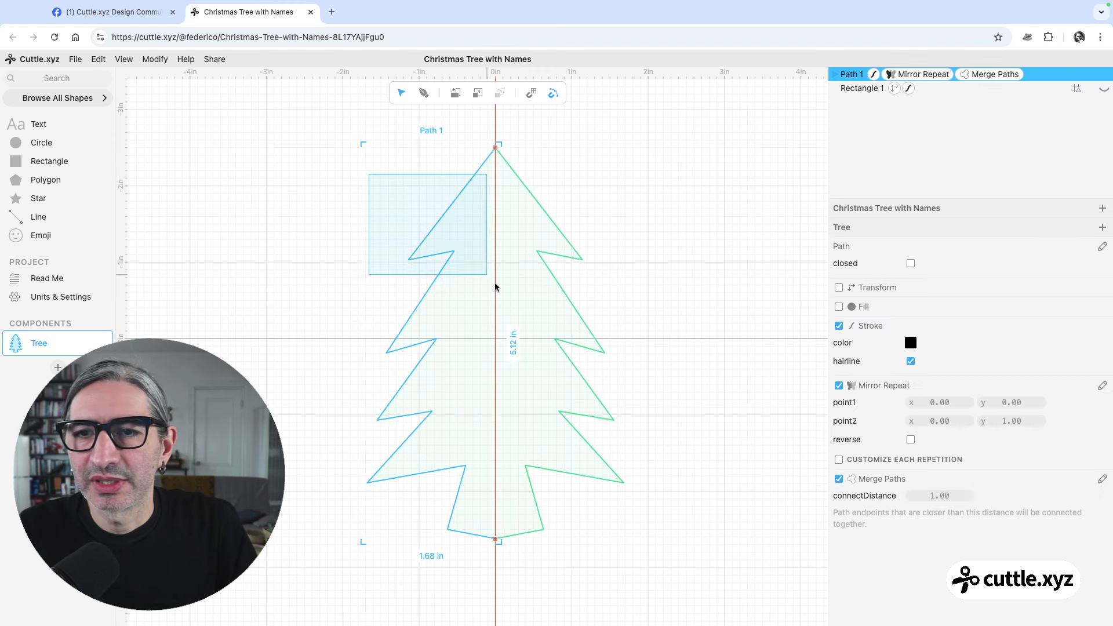
{"action": "left_click", "coordinate": [155, 60]}
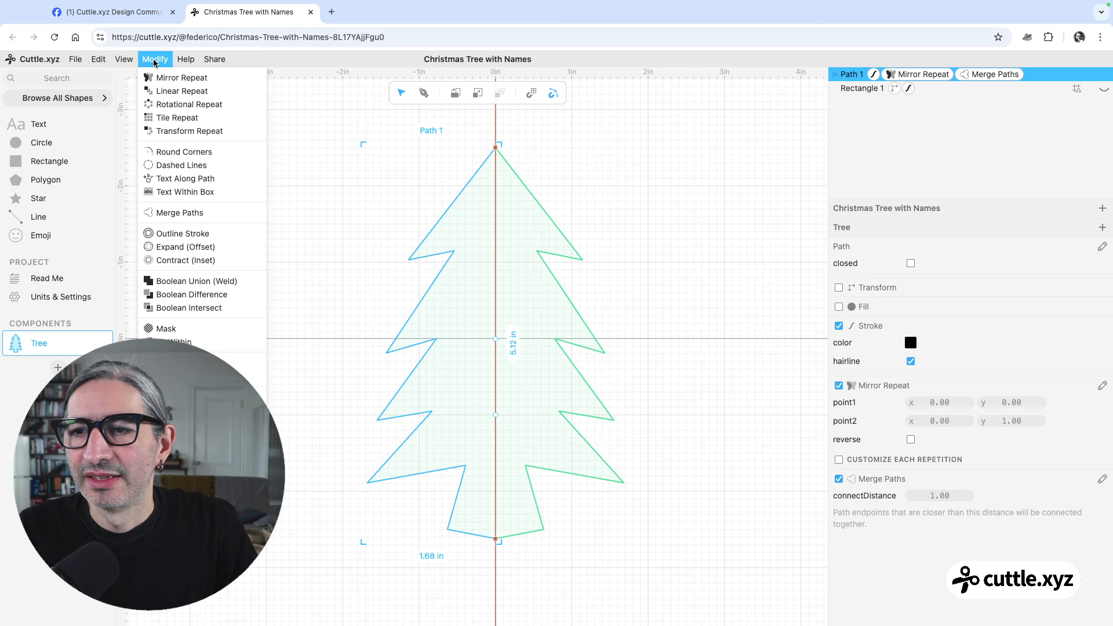
{"action": "left_click", "coordinate": [181, 151]}
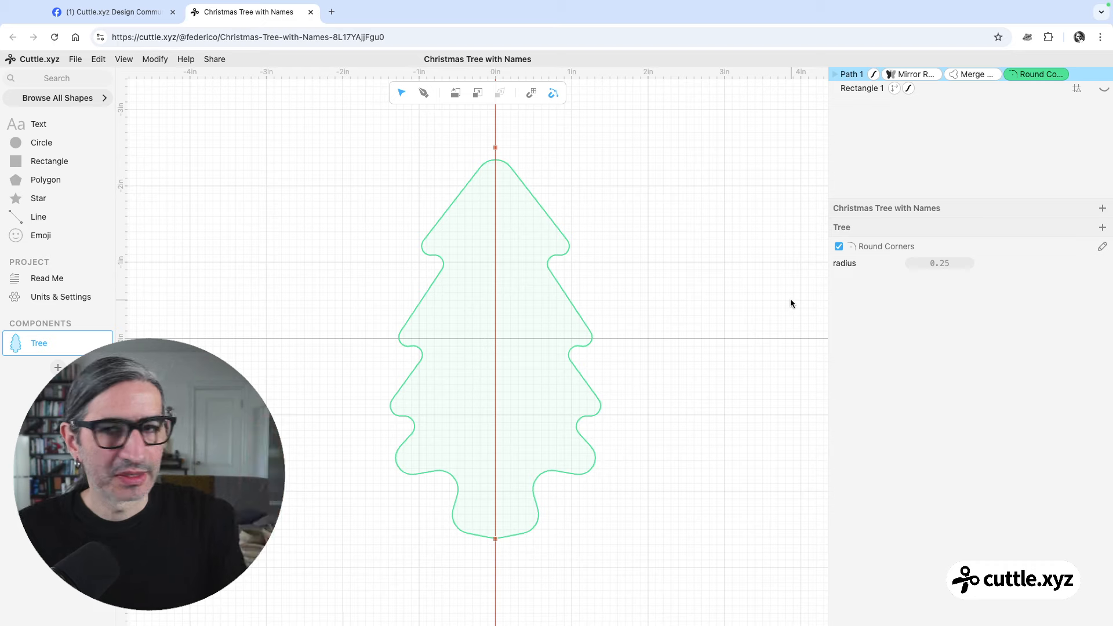
Compare the shape with the community ornament photo and set the Round Corners radius to 0.08.
{"action": "left_click", "coordinate": [145, 12]}
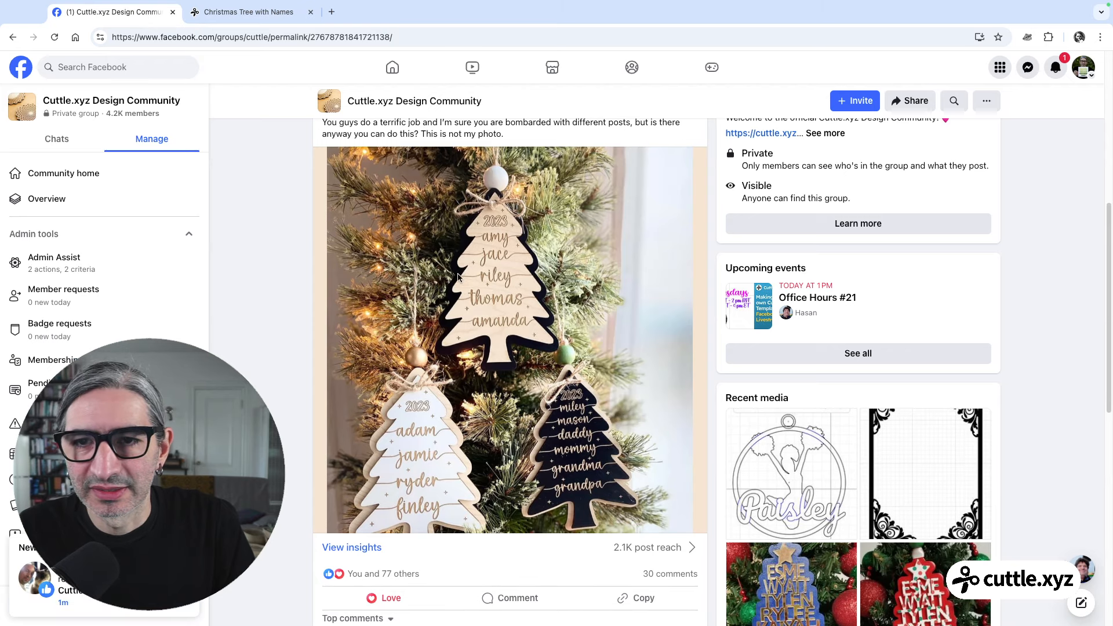
{"action": "left_click", "coordinate": [247, 12]}
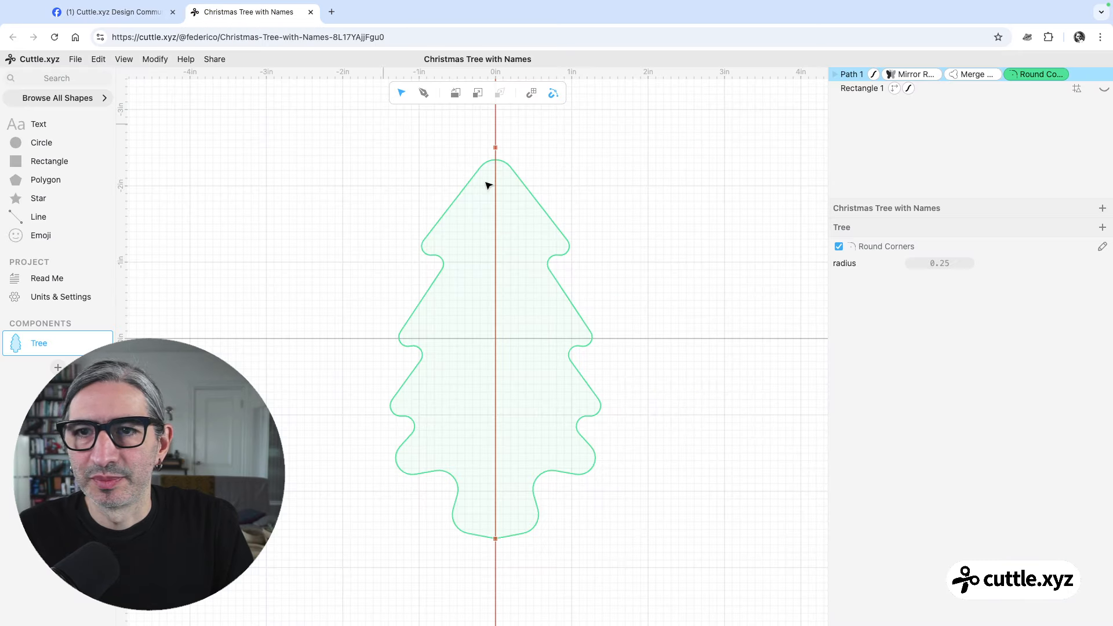
{"action": "left_click", "coordinate": [948, 263]}
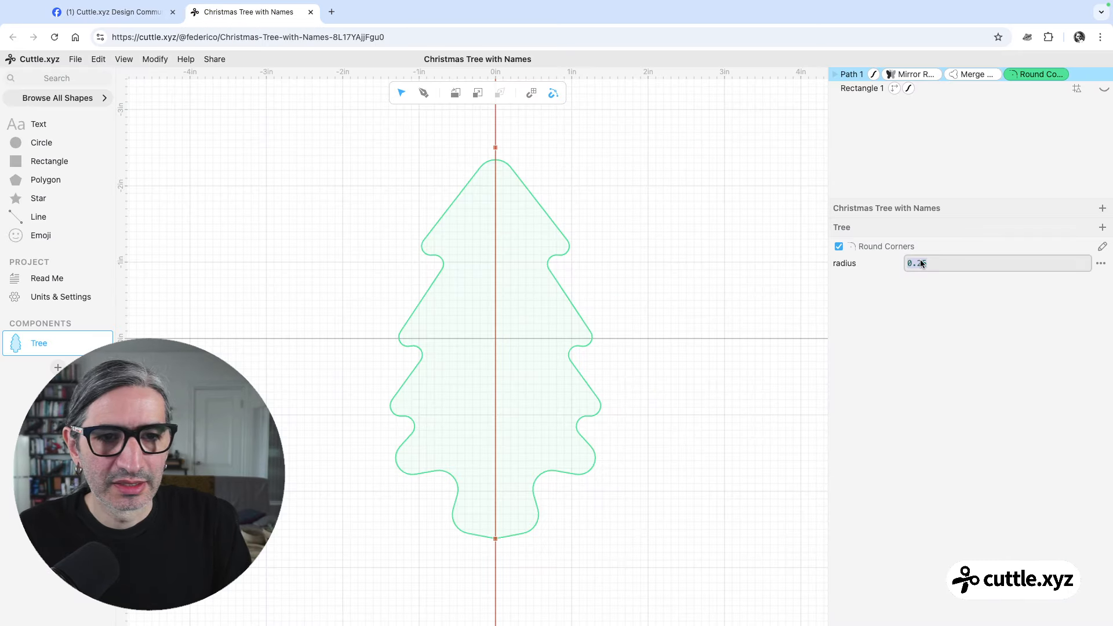
{"action": "left_click", "coordinate": [735, 282]}
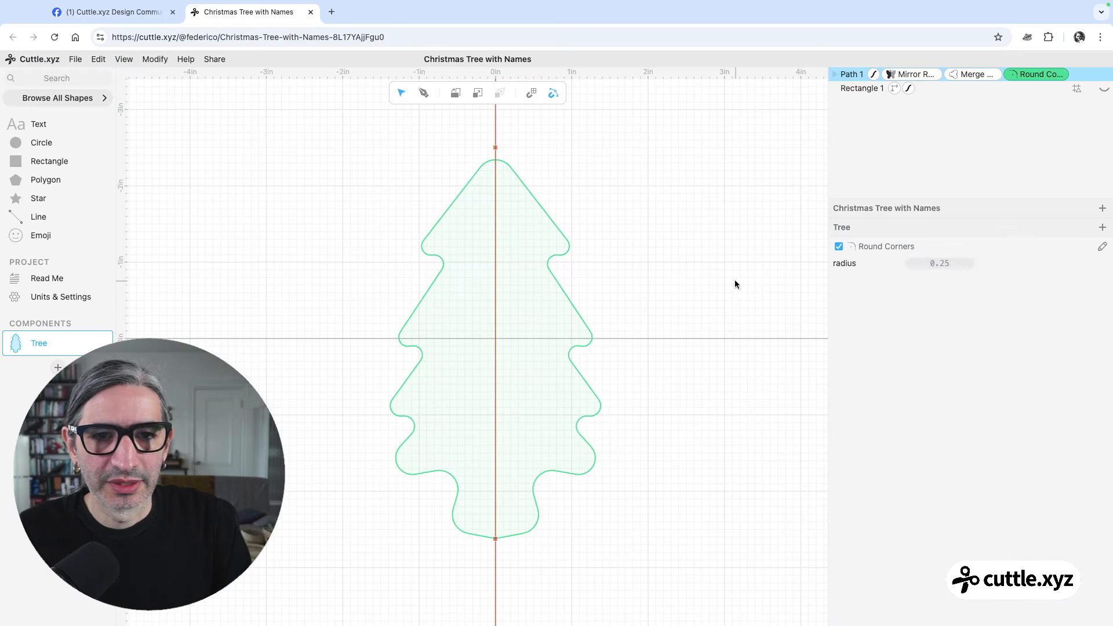
{"action": "left_click", "coordinate": [1020, 76]}
{"action": "left_click_drag", "start_coordinate": [944, 266], "coordinate": [907, 270]}
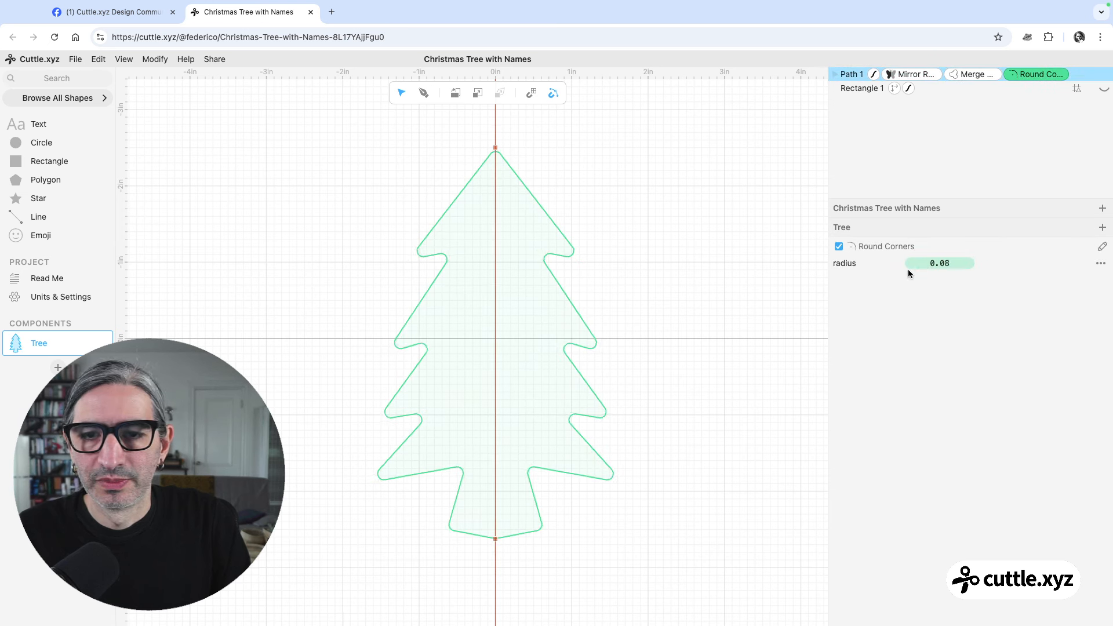
{"action": "left_click", "coordinate": [736, 316]}
Move the tree path's top inner corner to about (-0.45, -1.12) and the second one to about (-0.68, 0.00).
{"action": "scroll", "coordinate": [659, 343], "scroll_direction": "up", "scroll_amount": 1}
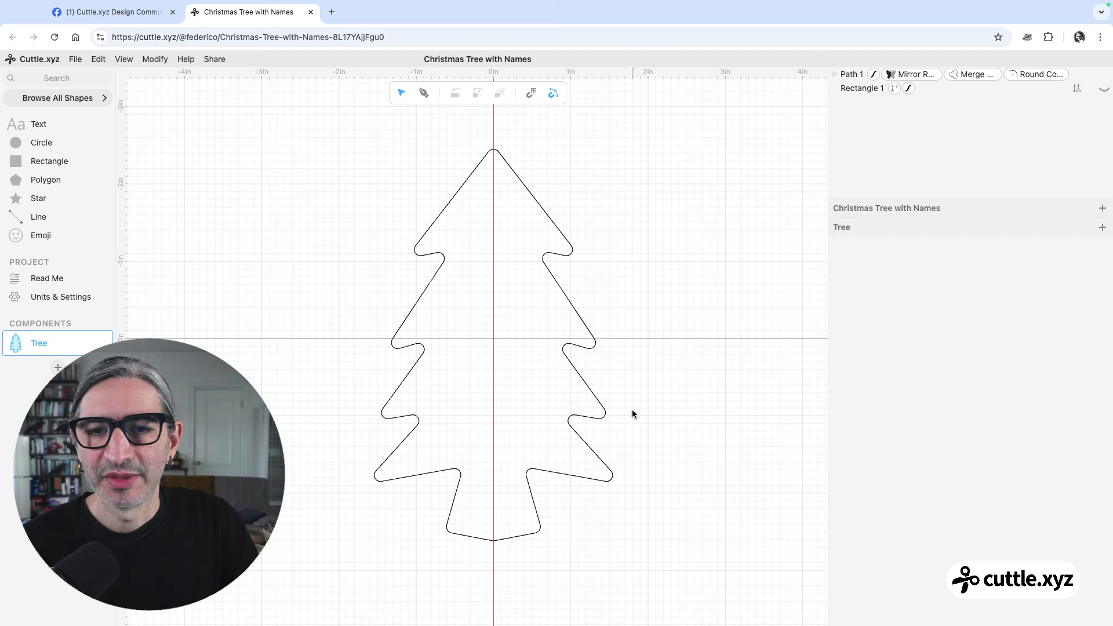
{"action": "double_click", "coordinate": [461, 186]}
{"action": "left_click_drag", "start_coordinate": [452, 250], "coordinate": [459, 252]}
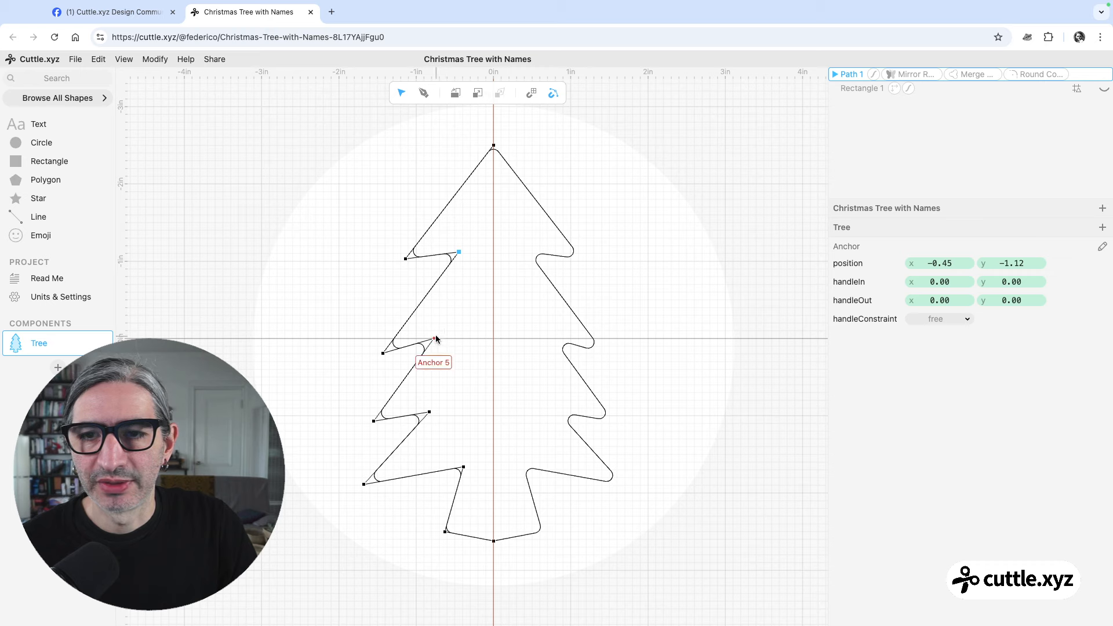
{"action": "left_click_drag", "start_coordinate": [435, 338], "coordinate": [440, 339]}
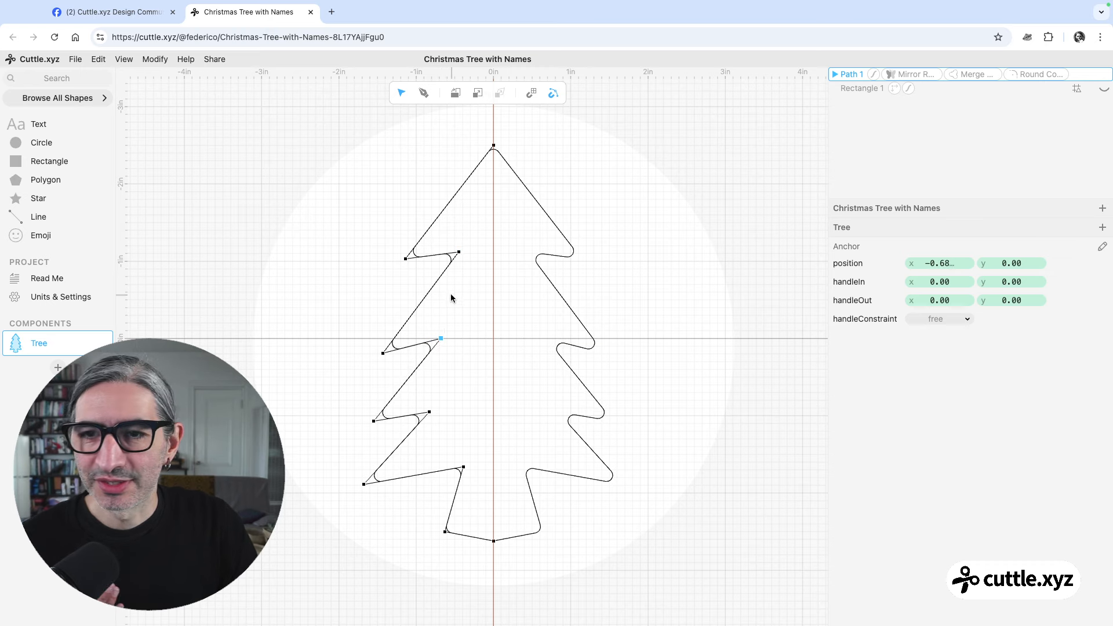
{"action": "scroll", "coordinate": [502, 290], "scroll_direction": "up", "scroll_amount": 3}
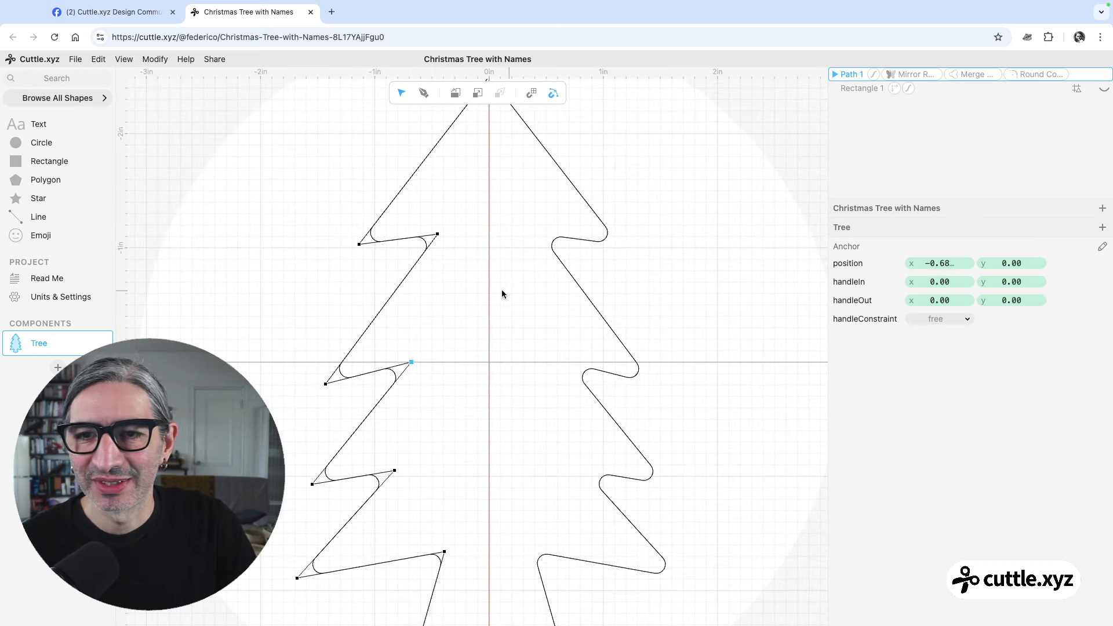
{"action": "scroll", "coordinate": [443, 276], "scroll_direction": "down", "scroll_amount": 3}
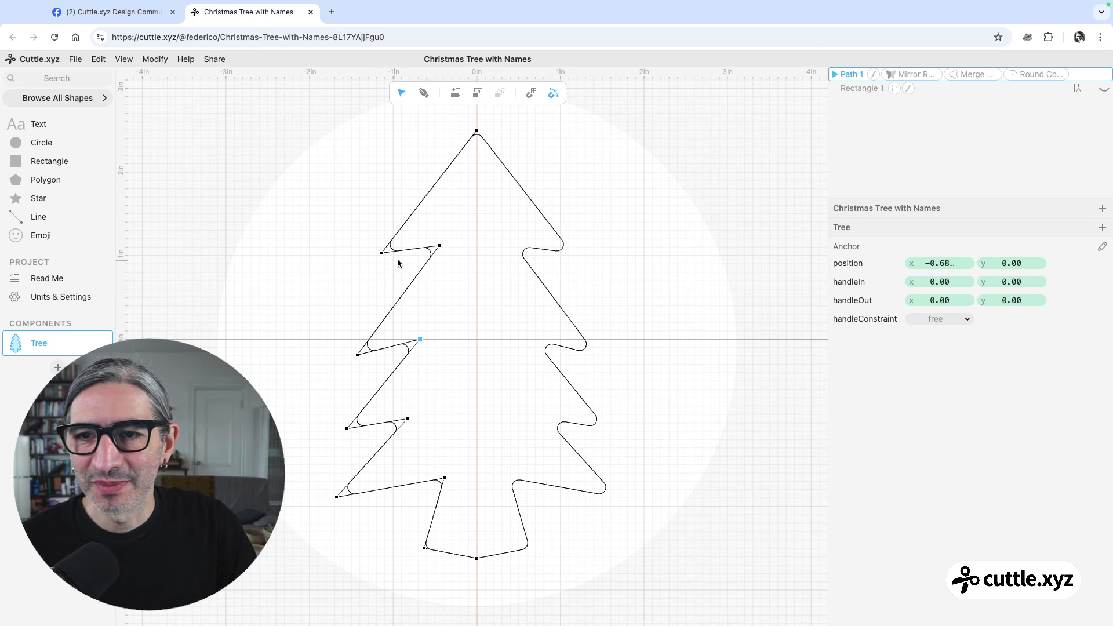
Lower the upper two inner corners, placing the top one at about (-0.56, -0.97), and move the third to about (-0.75, 1.01).
{"action": "left_click_drag", "start_coordinate": [439, 249], "coordinate": [430, 258]}
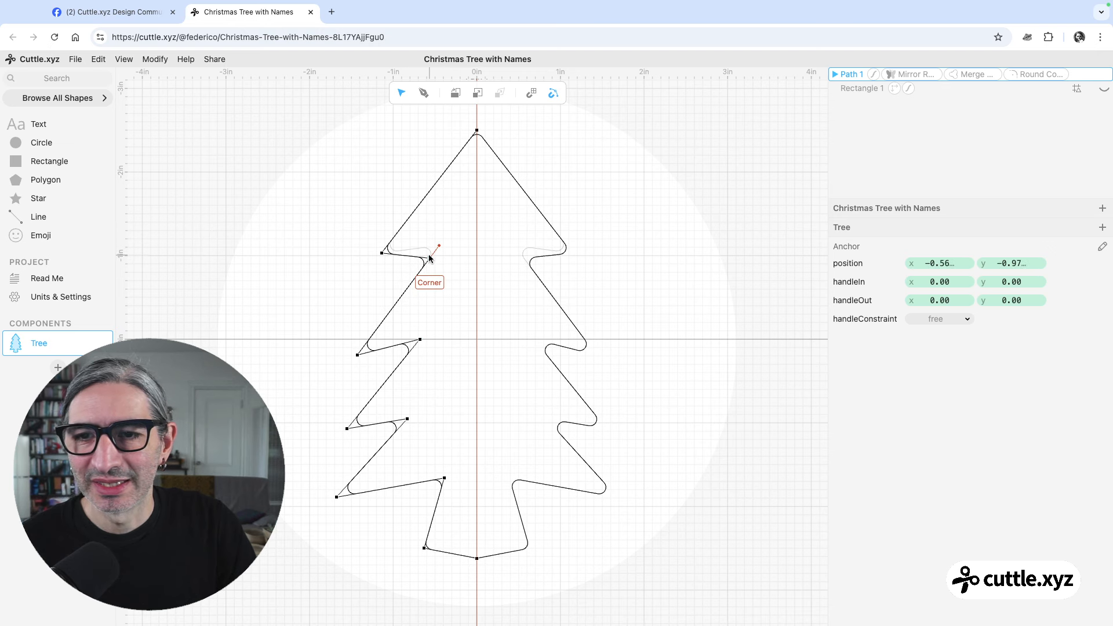
{"action": "left_click_drag", "start_coordinate": [425, 341], "coordinate": [419, 351]}
{"action": "left_click_drag", "start_coordinate": [408, 421], "coordinate": [413, 423]}
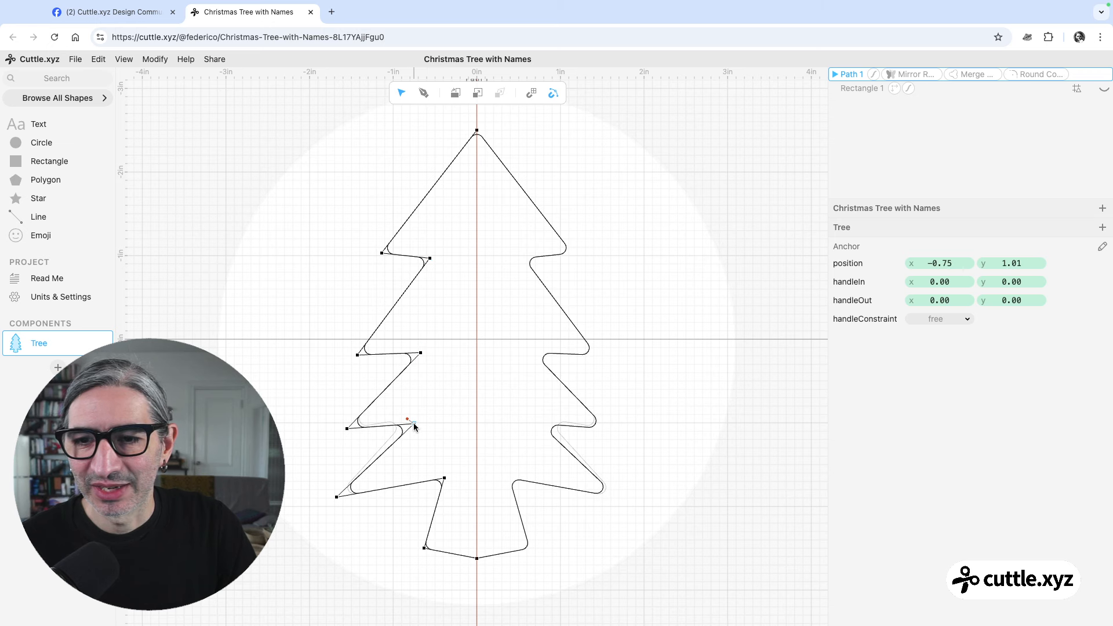
Move the lowest branch tip to about (-1.77, 1.90) and the trunk's top corner to (-0.49, 1.81), and fine-tune the second inner corner.
{"action": "left_click_drag", "start_coordinate": [337, 497], "coordinate": [328, 498]}
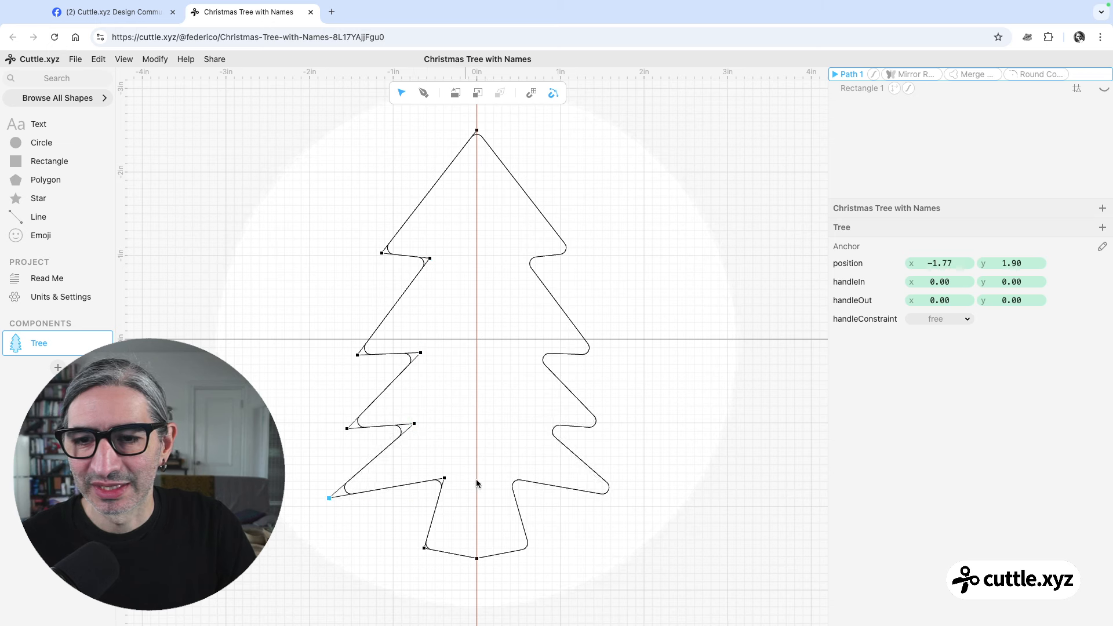
{"action": "left_click_drag", "start_coordinate": [445, 479], "coordinate": [435, 491]}
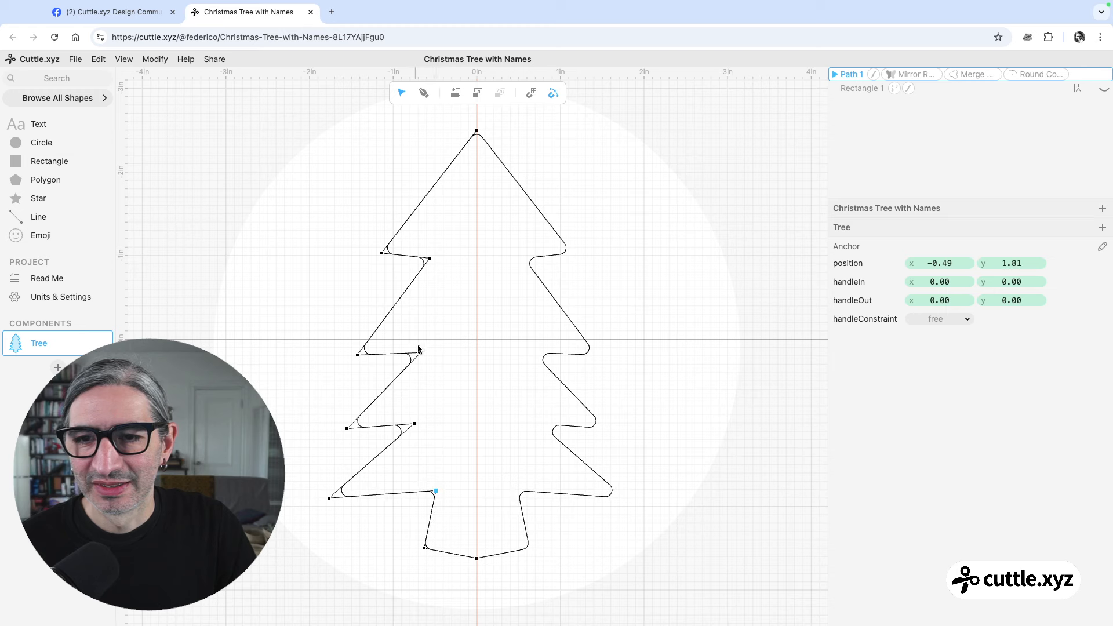
{"action": "left_click_drag", "start_coordinate": [419, 348], "coordinate": [418, 350]}
{"action": "left_click", "coordinate": [688, 297]}
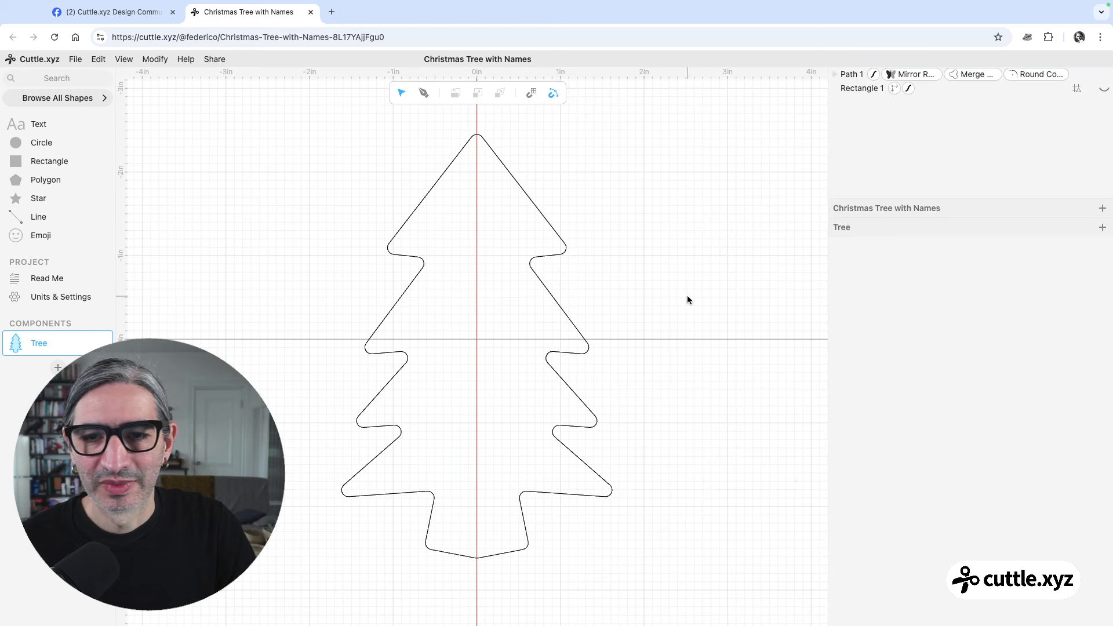
Move the tree path's top inner corner to about (-0.48, -1.07) and raise the second branch's tip and inner corner.
{"action": "scroll", "coordinate": [679, 283], "scroll_direction": "down", "scroll_amount": 2}
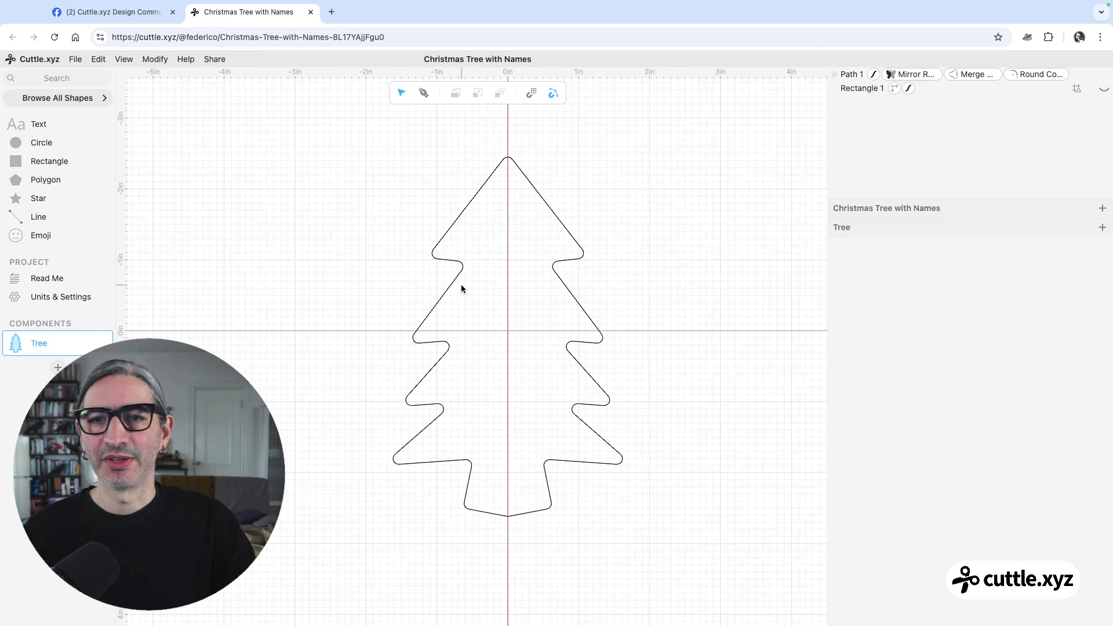
{"action": "double_click", "coordinate": [454, 279]}
{"action": "left_click_drag", "start_coordinate": [467, 262], "coordinate": [474, 255]}
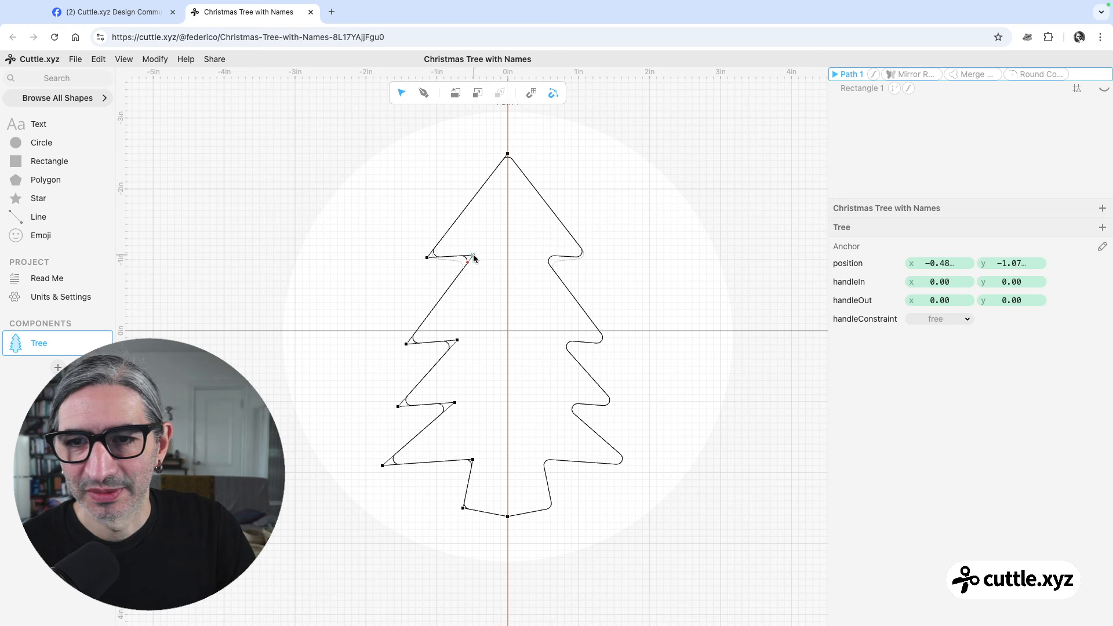
{"action": "left_click_drag", "start_coordinate": [410, 346], "coordinate": [469, 324]}
Raise the third inner corner slightly, and place the trunk's top corner at (-0.52, 1.76) and the third branch tip at about (-1.68, 1.09).
{"action": "mouse_move", "coordinate": [456, 404]}
{"action": "left_mouse_down"}
{"action": "mouse_move", "coordinate": [454, 385]}
{"action": "mouse_move", "coordinate": [460, 400]}
{"action": "left_mouse_up"}
{"action": "left_click_drag", "start_coordinate": [472, 462], "coordinate": [470, 457]}
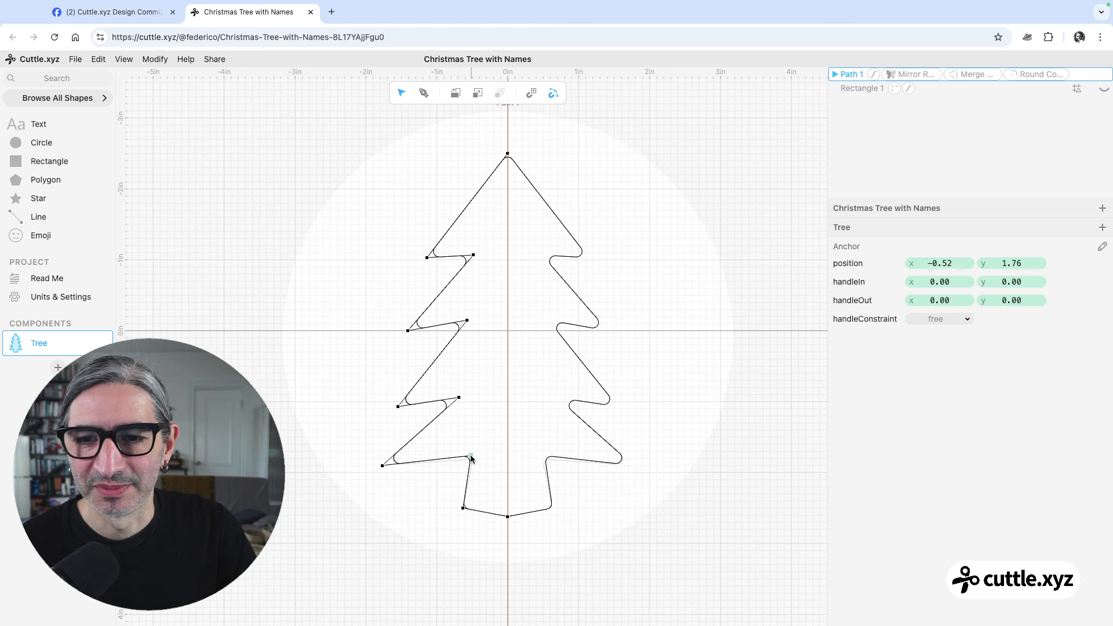
{"action": "left_click_drag", "start_coordinate": [397, 406], "coordinate": [388, 405]}
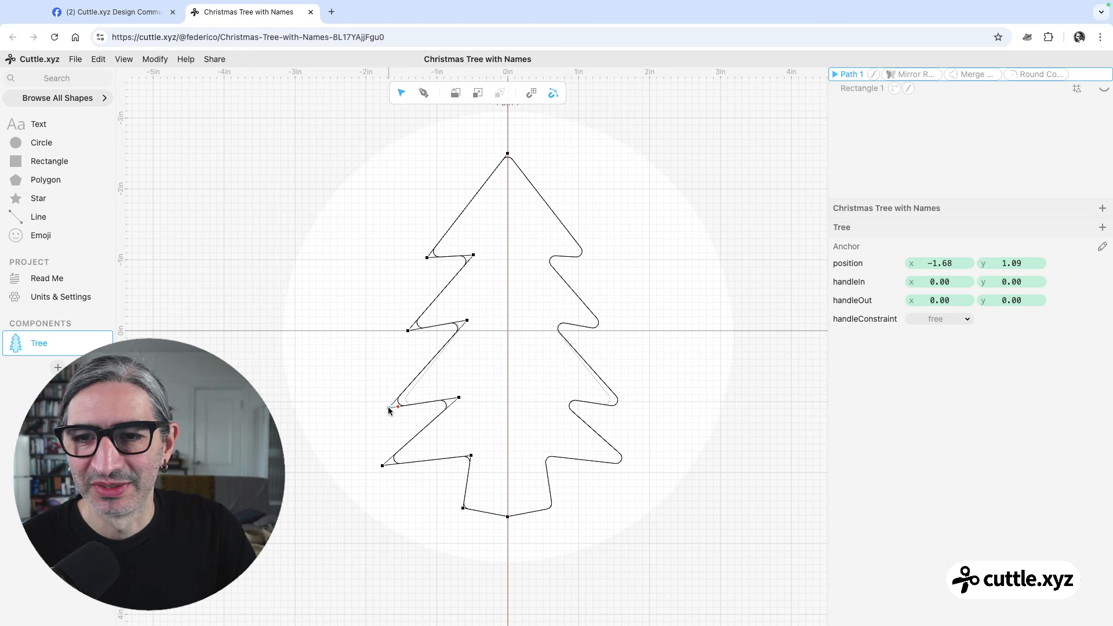
{"action": "left_click", "coordinate": [690, 427]}
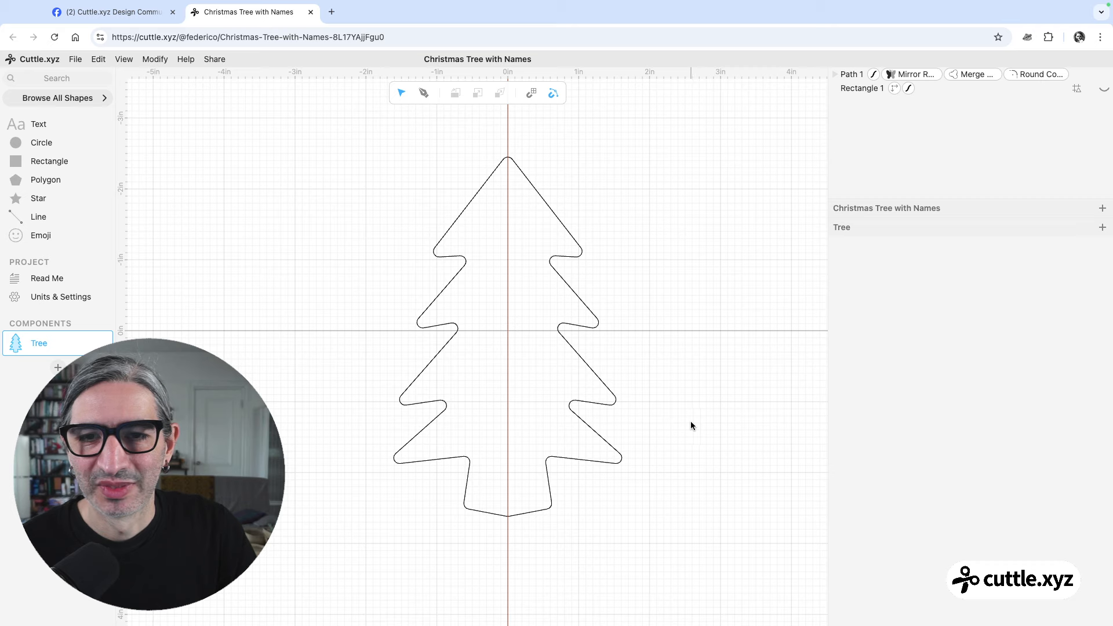
{"action": "scroll", "coordinate": [689, 419], "scroll_direction": "up", "scroll_amount": 3}
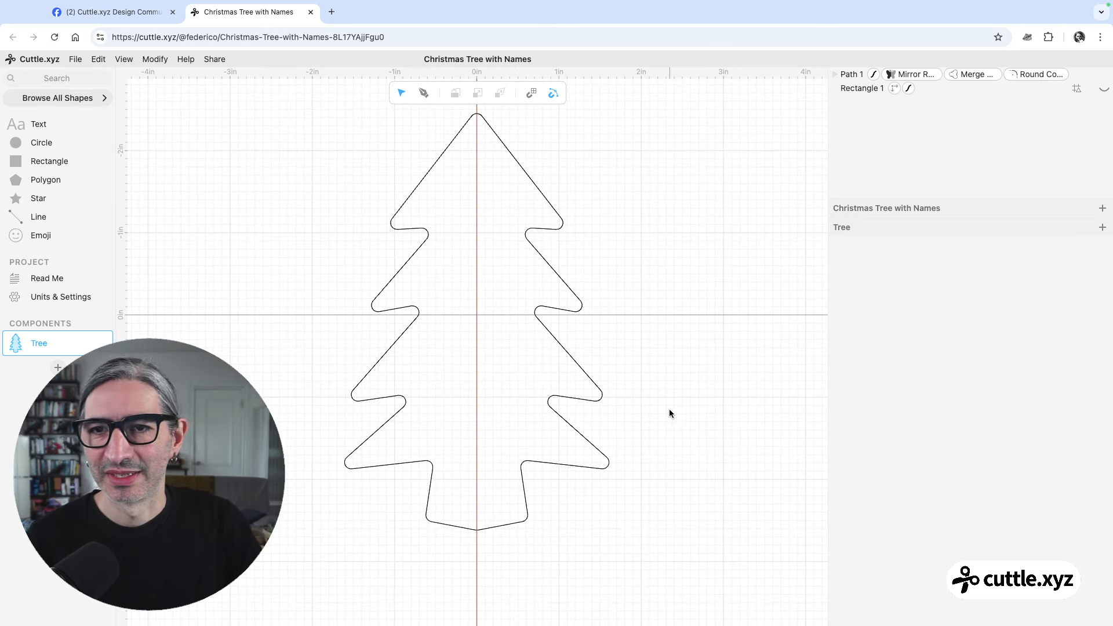
{"action": "scroll", "coordinate": [670, 409], "scroll_direction": "up", "scroll_amount": 2}
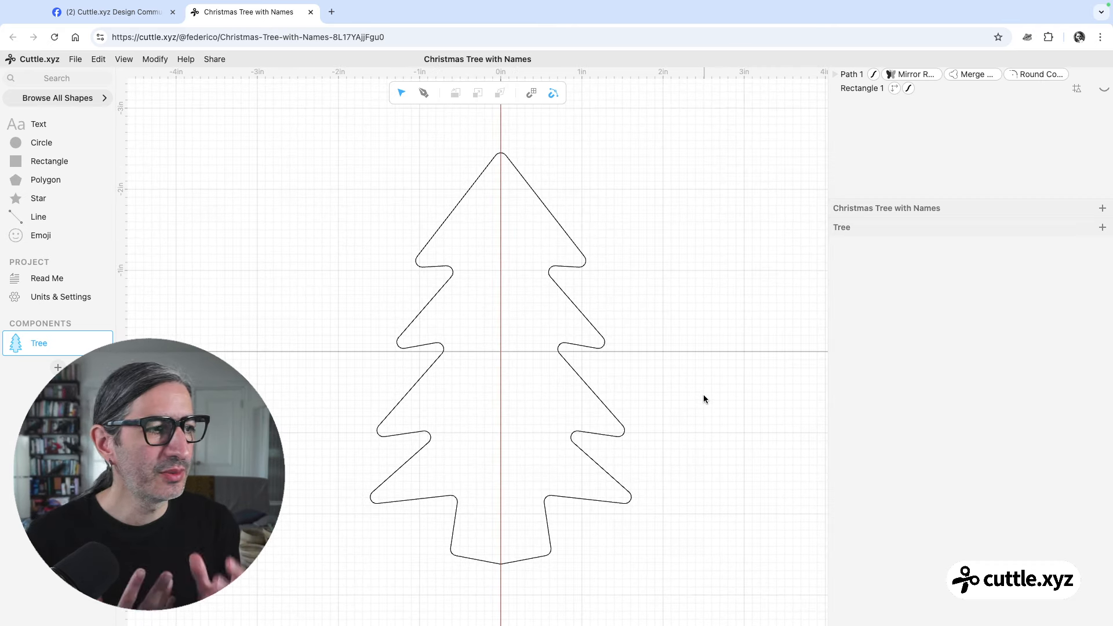
Check the community ornament photo again and create a new component named Names.
{"action": "left_click", "coordinate": [107, 27]}
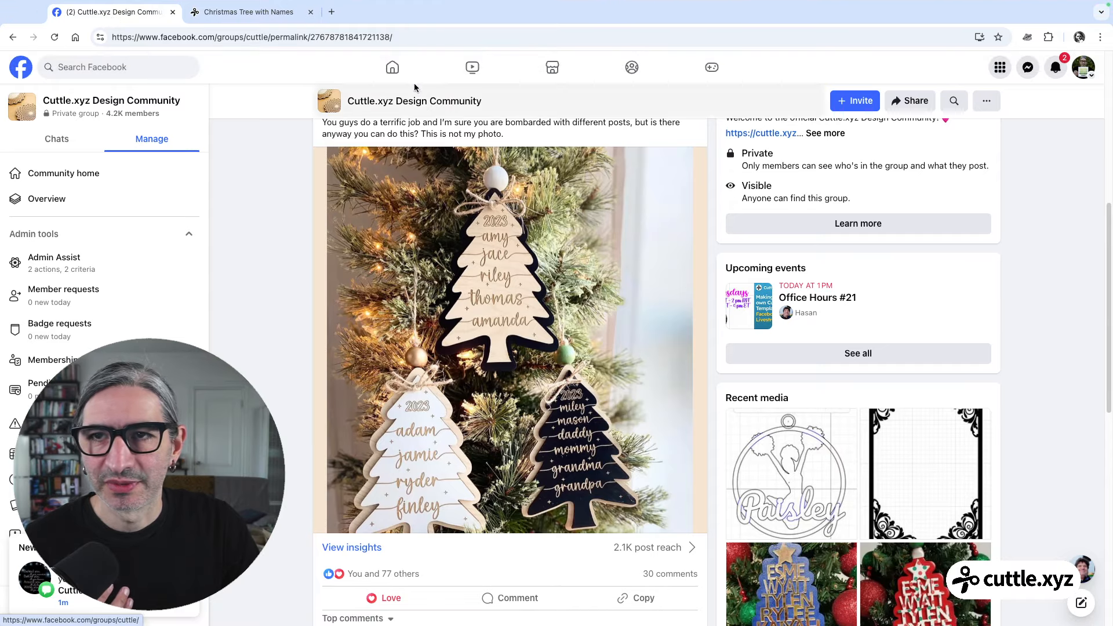
{"action": "left_click", "coordinate": [249, 12]}
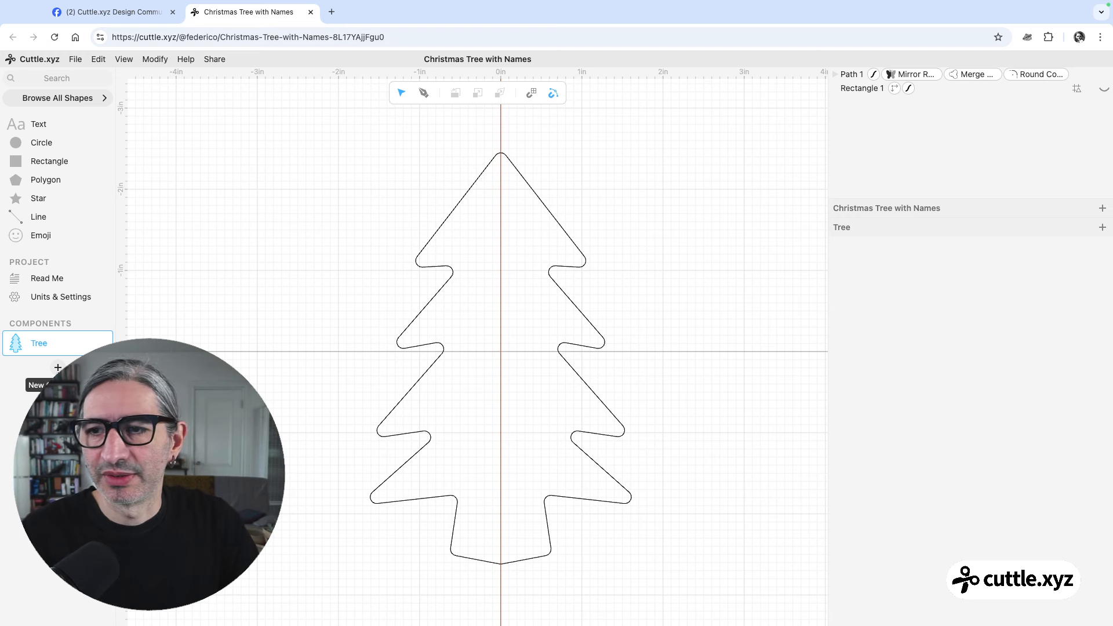
{"action": "left_click", "coordinate": [57, 367]}
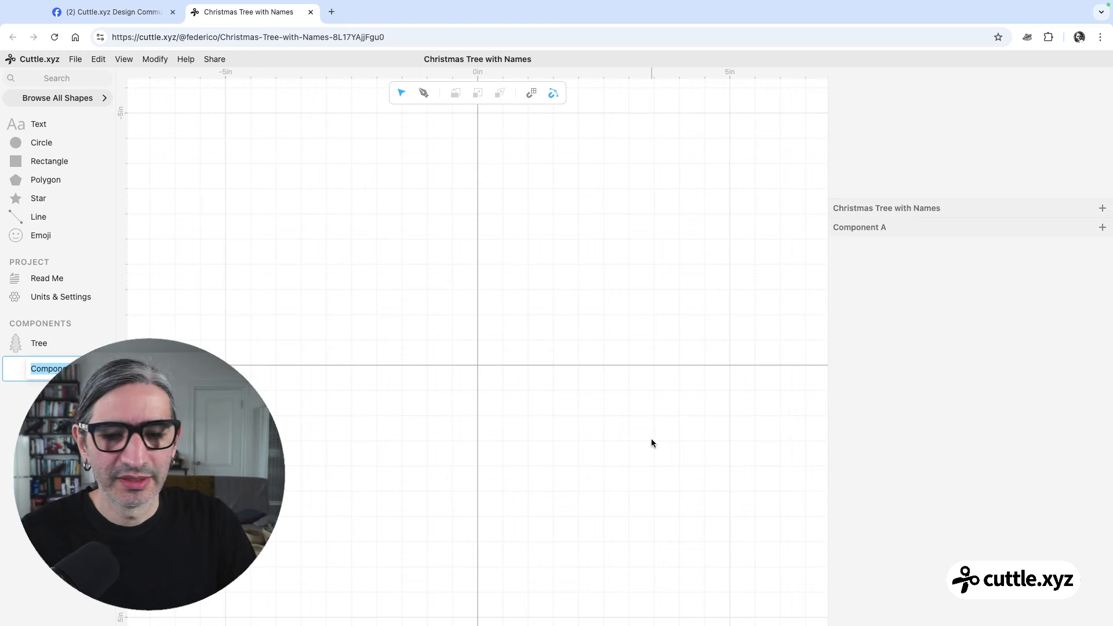
{"action": "type", "text": "N"}
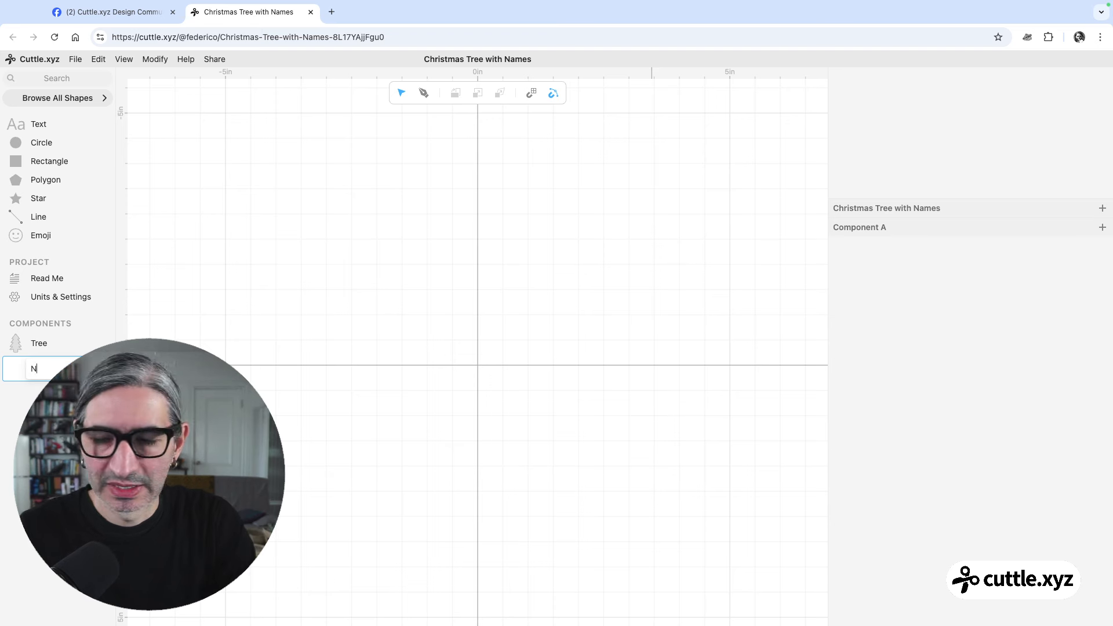
{"action": "type", "text": "ames"}
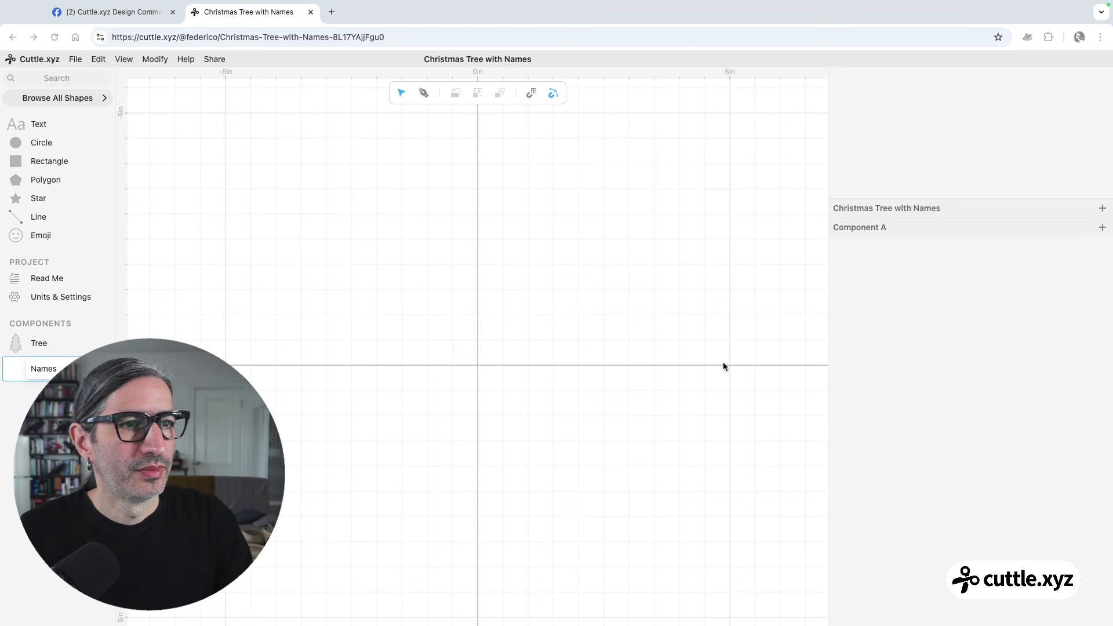
{"action": "key", "text": "Return"}
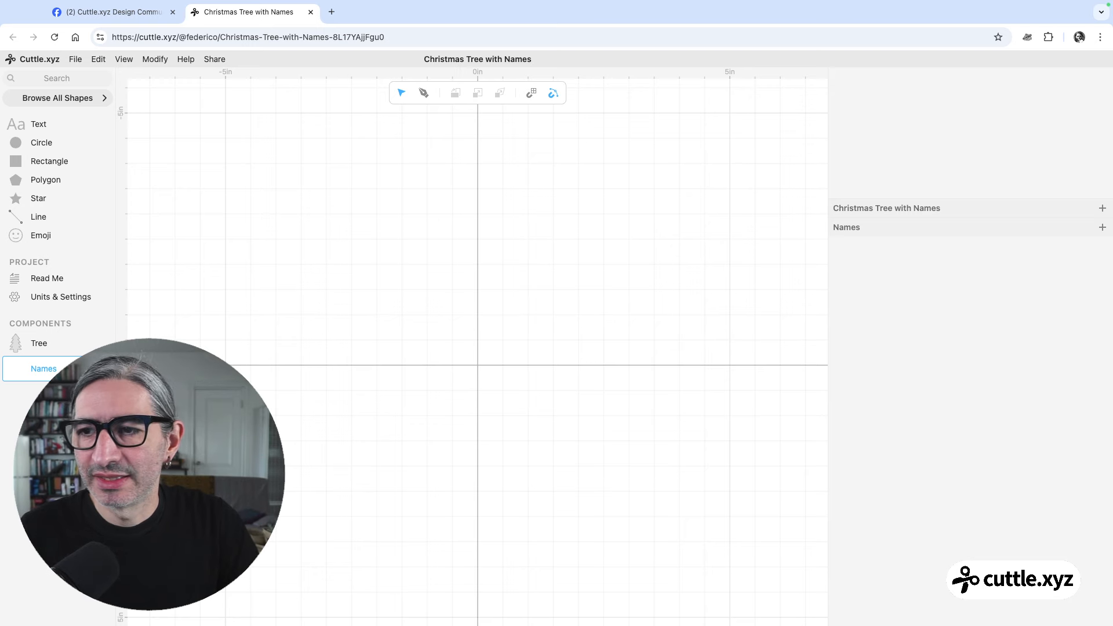
Place an instance of the Tree component at the origin (0.00, 0.00) of the Names component.
{"action": "left_click_drag", "start_coordinate": [16, 342], "coordinate": [478, 365]}
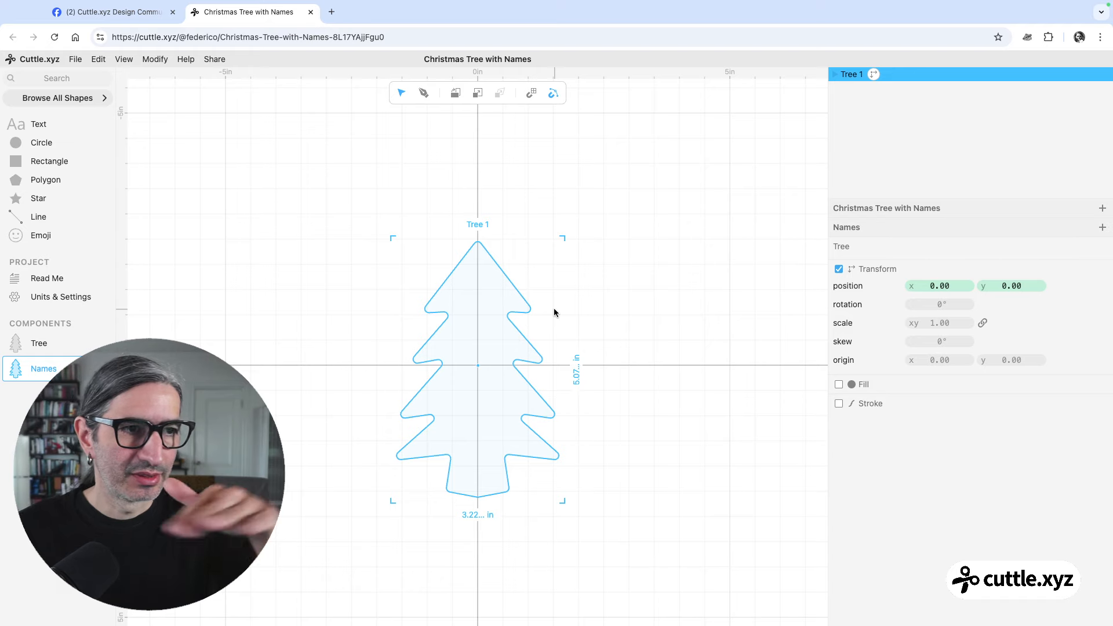
{"action": "left_click", "coordinate": [597, 308]}
{"action": "scroll", "coordinate": [597, 309], "scroll_direction": "up", "scroll_amount": 3}
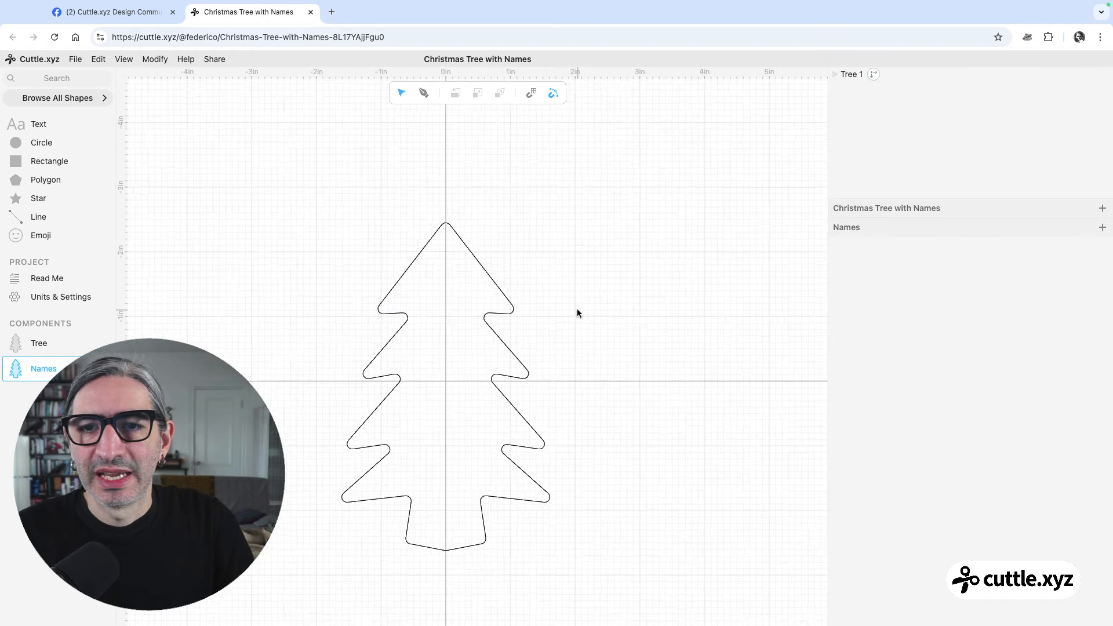
{"action": "scroll", "coordinate": [578, 313], "scroll_direction": "up", "scroll_amount": 2}
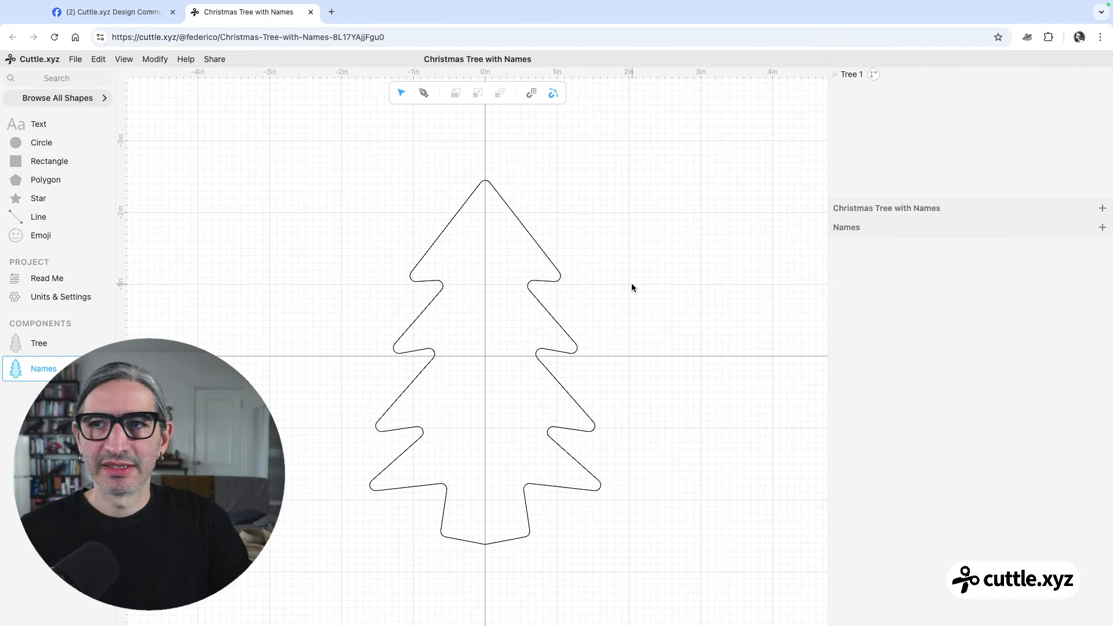
Search the shape library for "text" and place Connected Text With Tails across the middle of the tree, centered on the origin.
{"action": "left_click", "coordinate": [74, 78]}
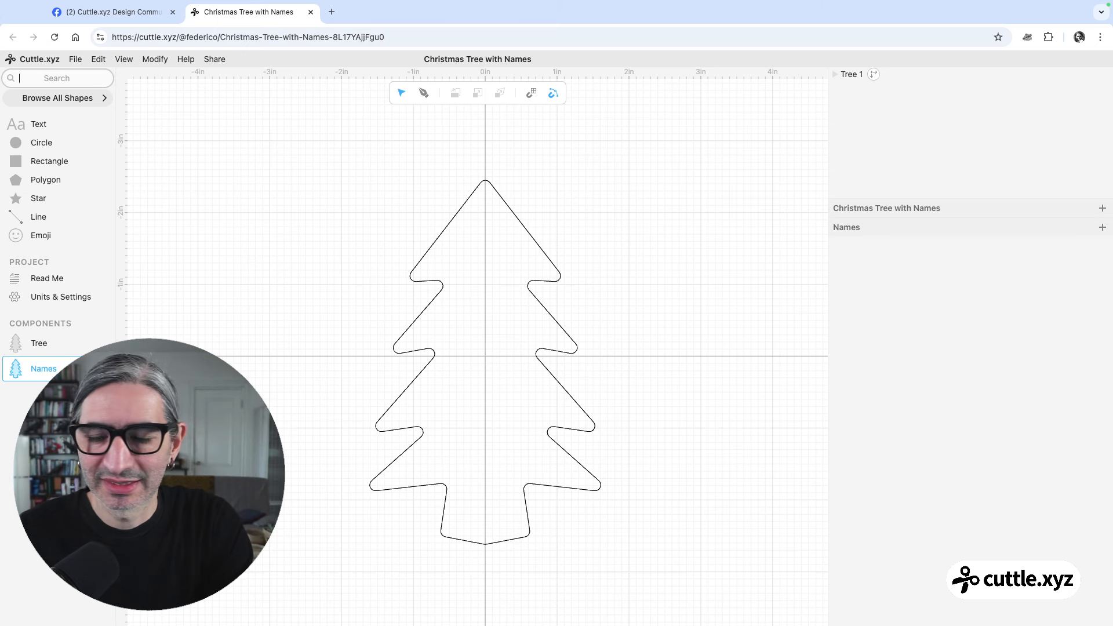
{"action": "type", "text": "text"}
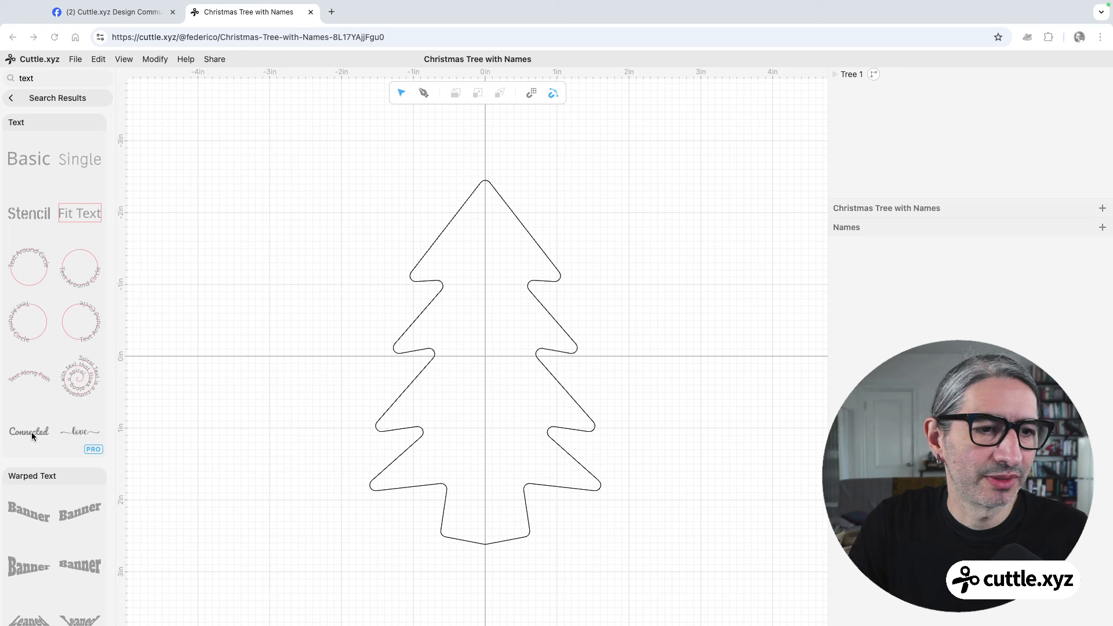
{"action": "left_click", "coordinate": [80, 430]}
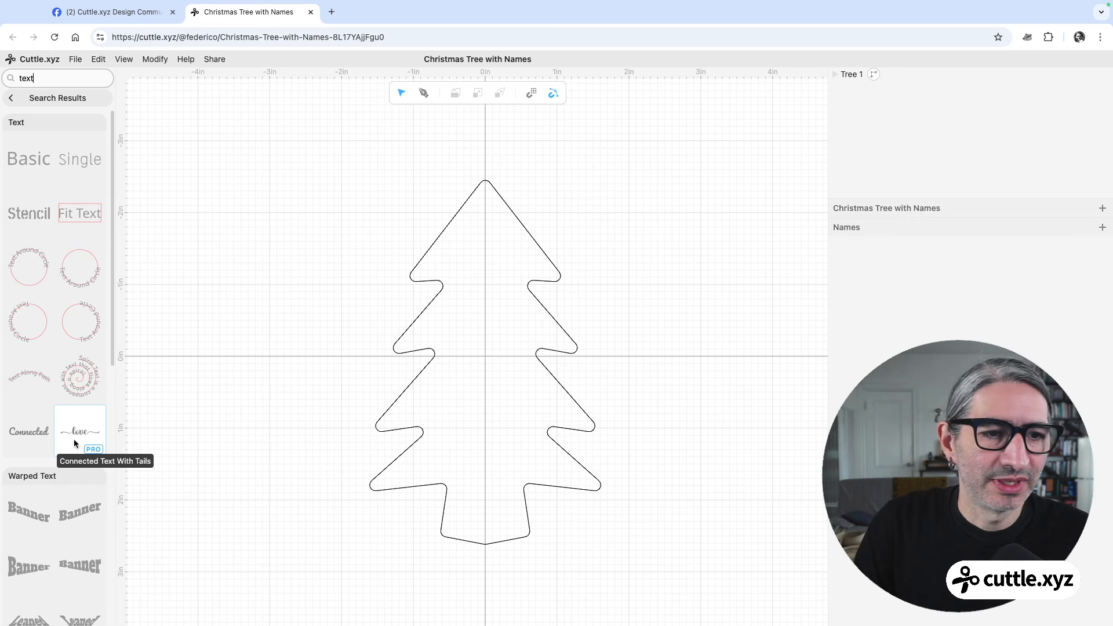
{"action": "left_click_drag", "start_coordinate": [70, 433], "coordinate": [484, 360]}
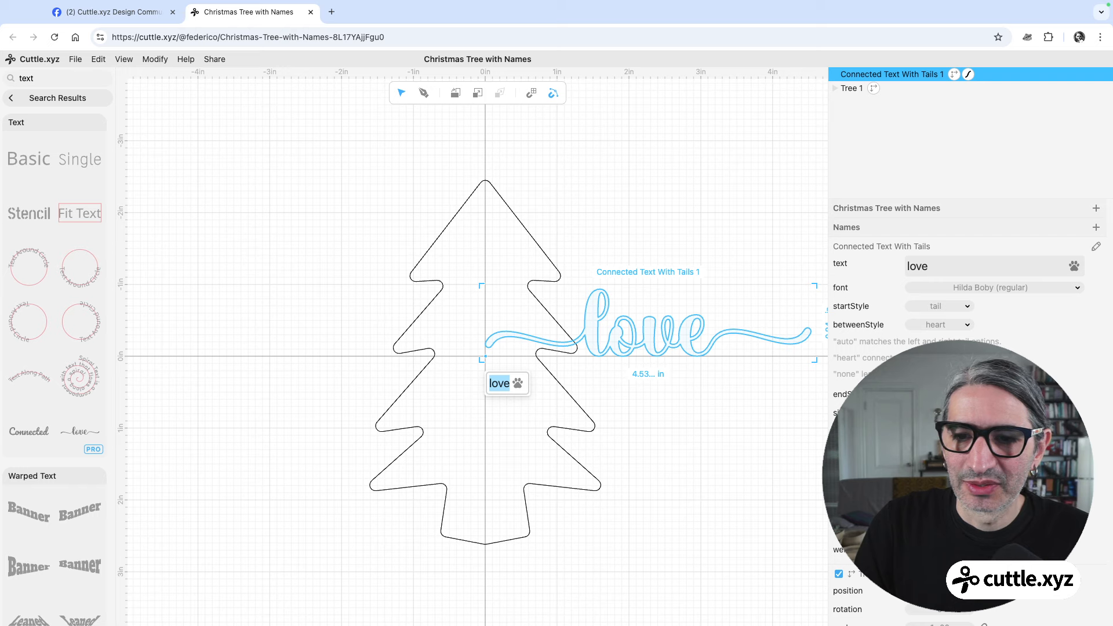
{"action": "key", "text": "Return"}
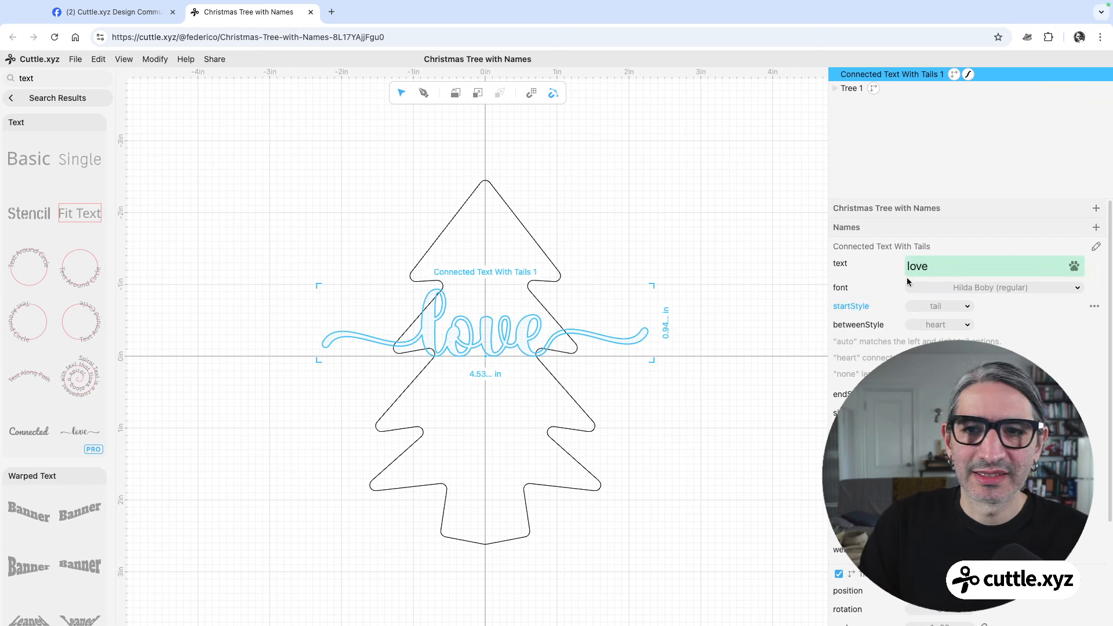
Replace the connected text's sample word with a short lowercase first name.
{"action": "left_click", "coordinate": [941, 267]}
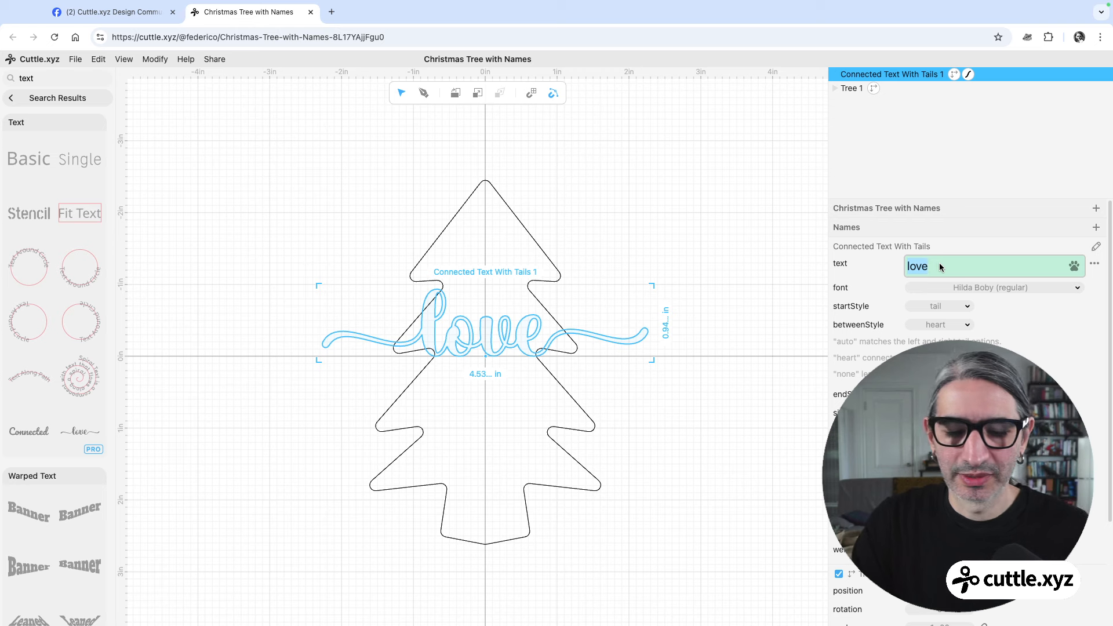
{"action": "type", "text": "am"}
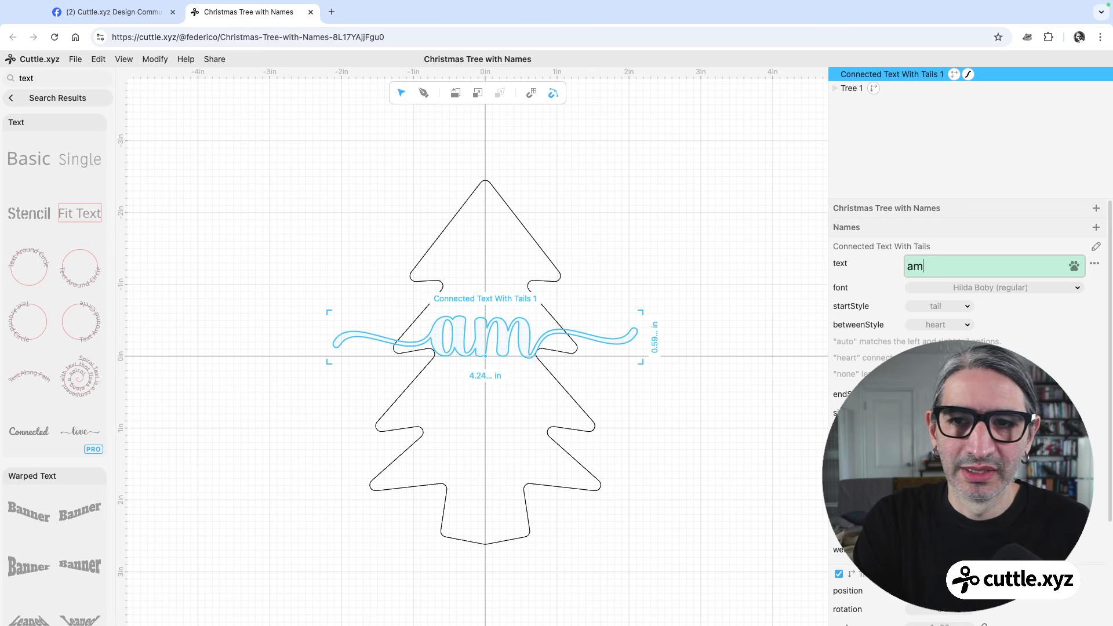
{"action": "type", "text": "y"}
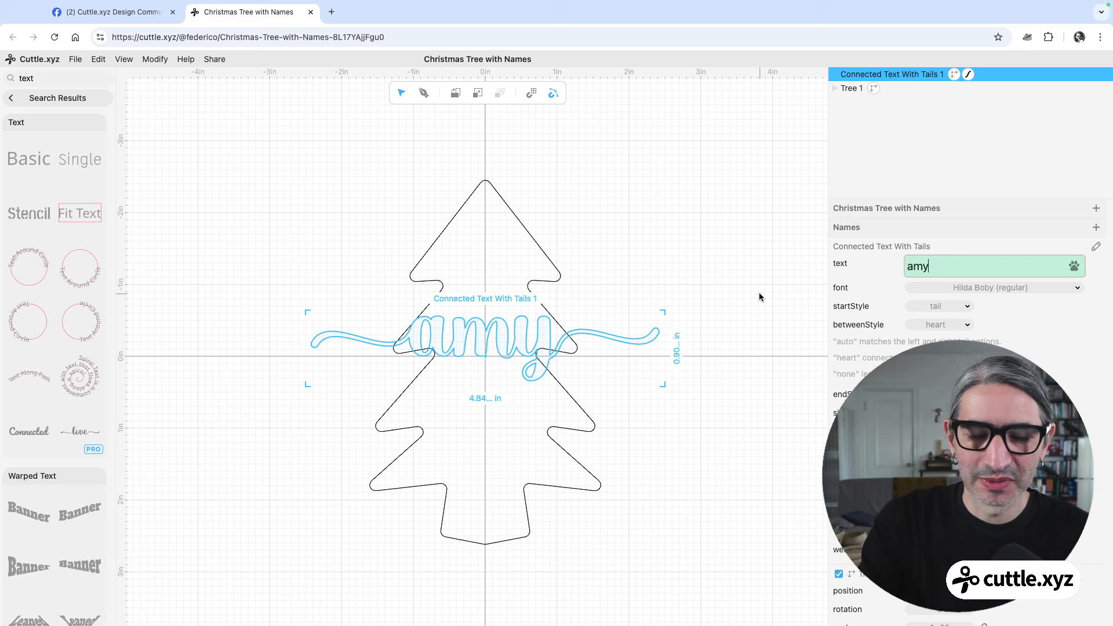
Add a second first name after a space and try the auto and none options for betweenStyle.
{"action": "type", "text": "mar"}
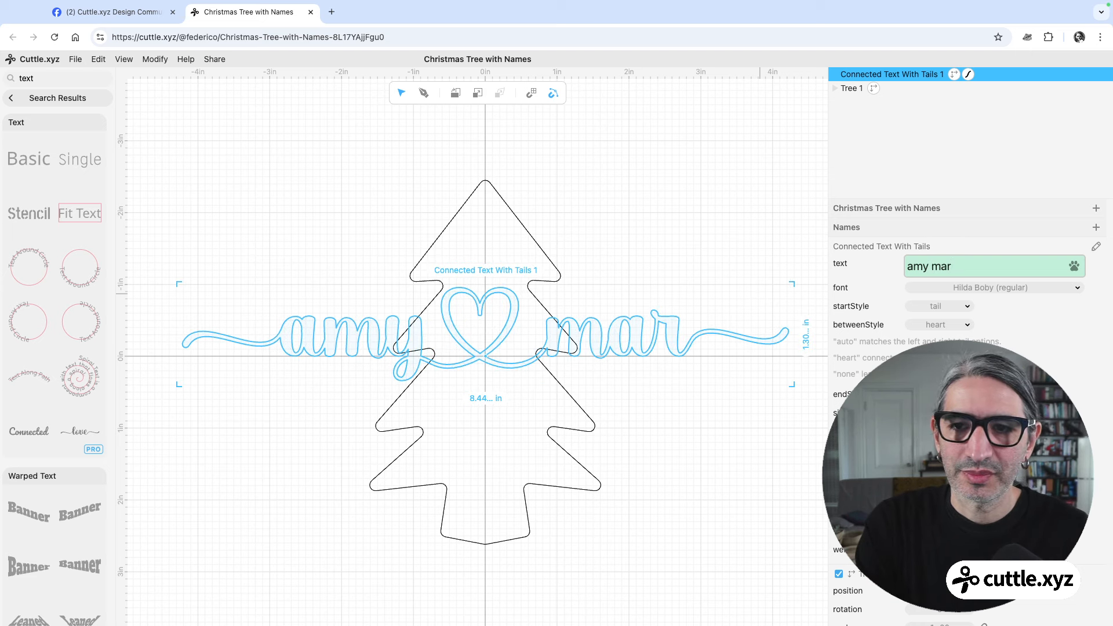
{"action": "type", "text": "k"}
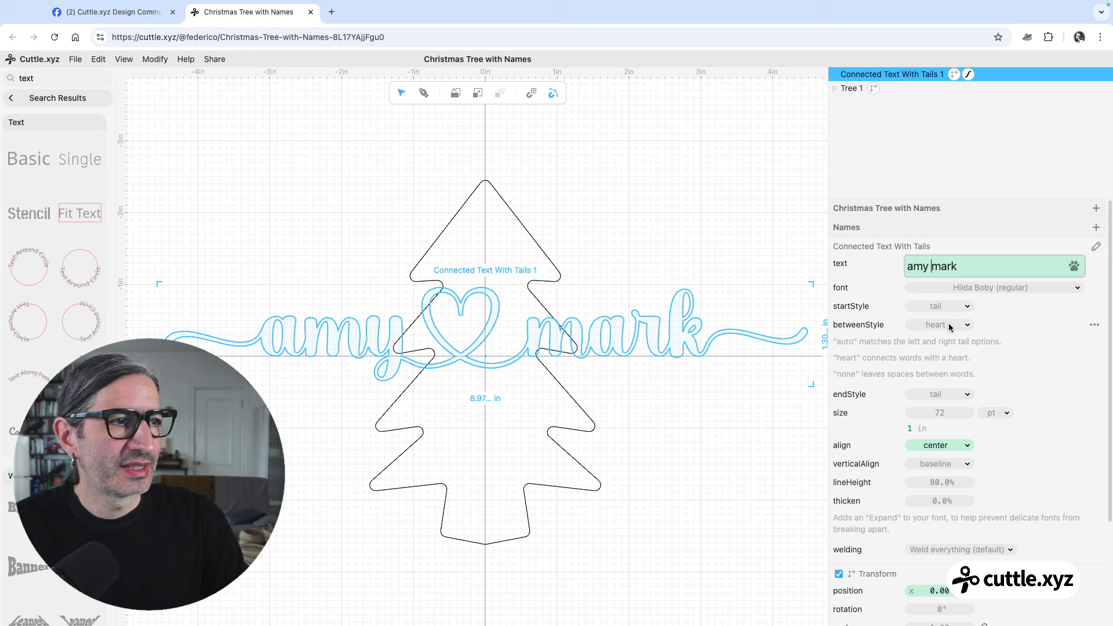
{"action": "left_click", "coordinate": [950, 328]}
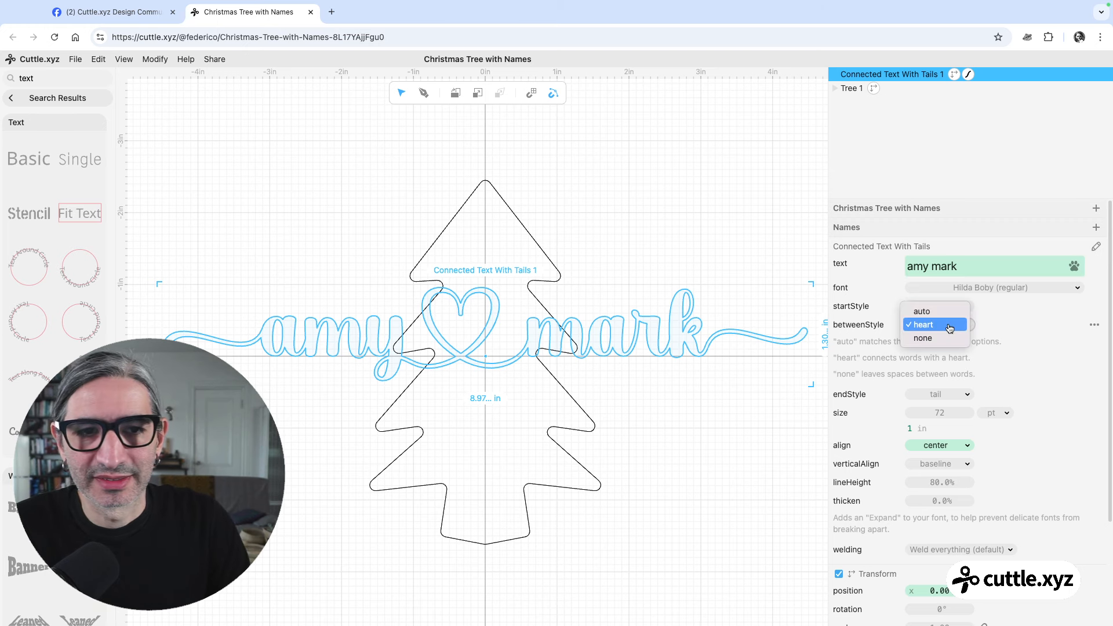
{"action": "left_click", "coordinate": [942, 312]}
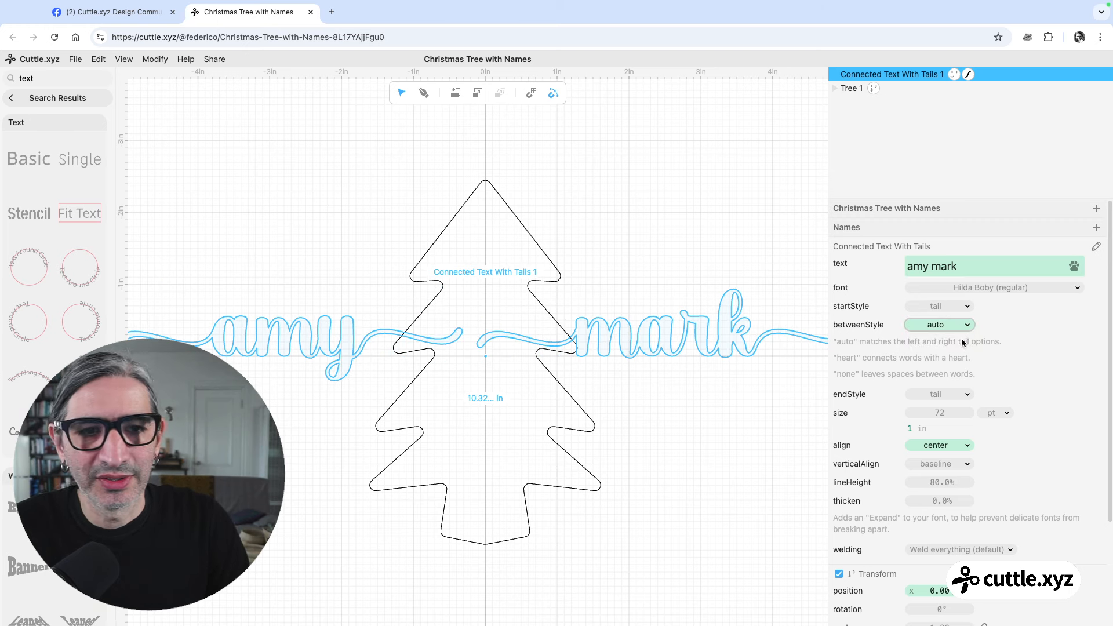
{"action": "left_click", "coordinate": [959, 327]}
{"action": "left_click", "coordinate": [951, 350]}
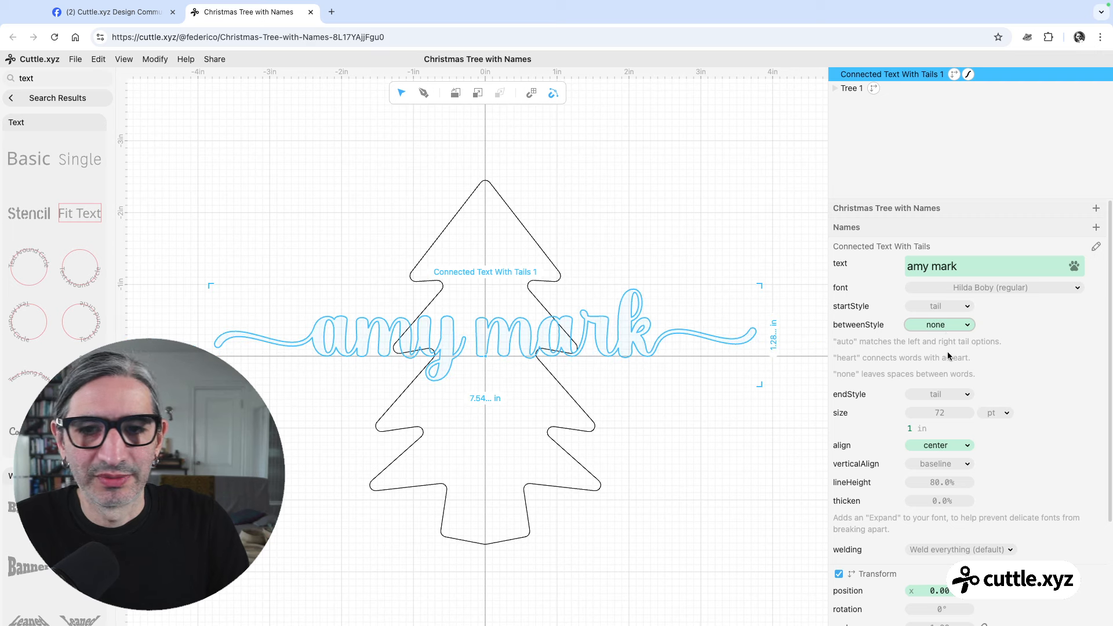
Set betweenStyle back to heart and remove the second name from the connected text.
{"action": "left_click", "coordinate": [955, 326]}
{"action": "left_click", "coordinate": [937, 311]}
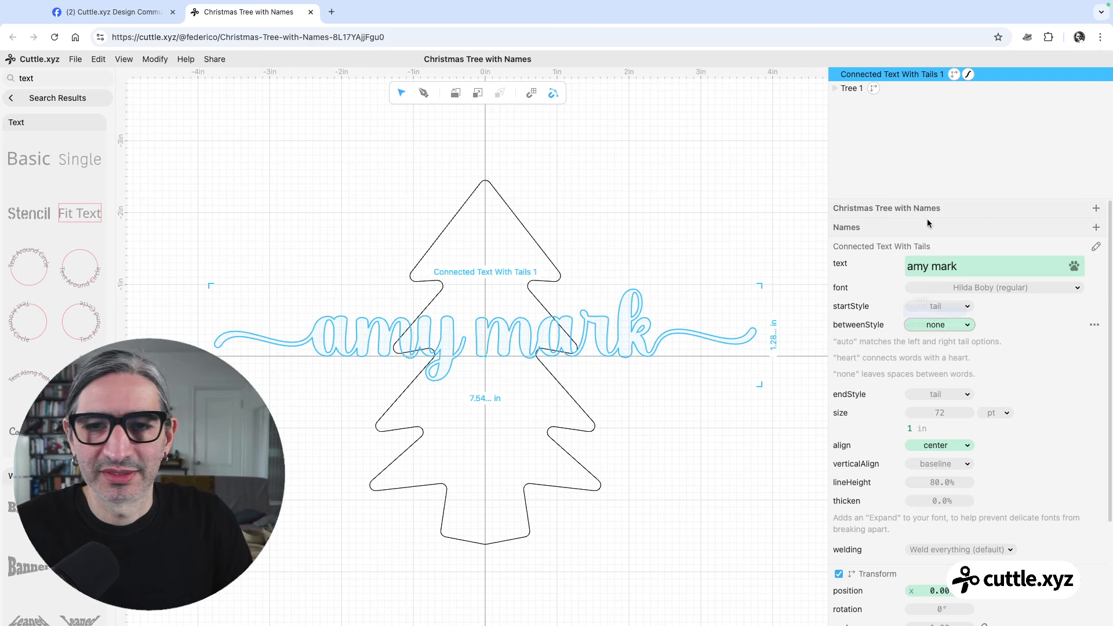
{"action": "left_click", "coordinate": [972, 265]}
{"action": "key", "text": "BackSpace"}
{"action": "key", "text": "BackSpace"}
{"action": "key", "text": "BackSpace"}
{"action": "key", "text": "BackSpace"}
{"action": "key", "text": "BackSpace"}
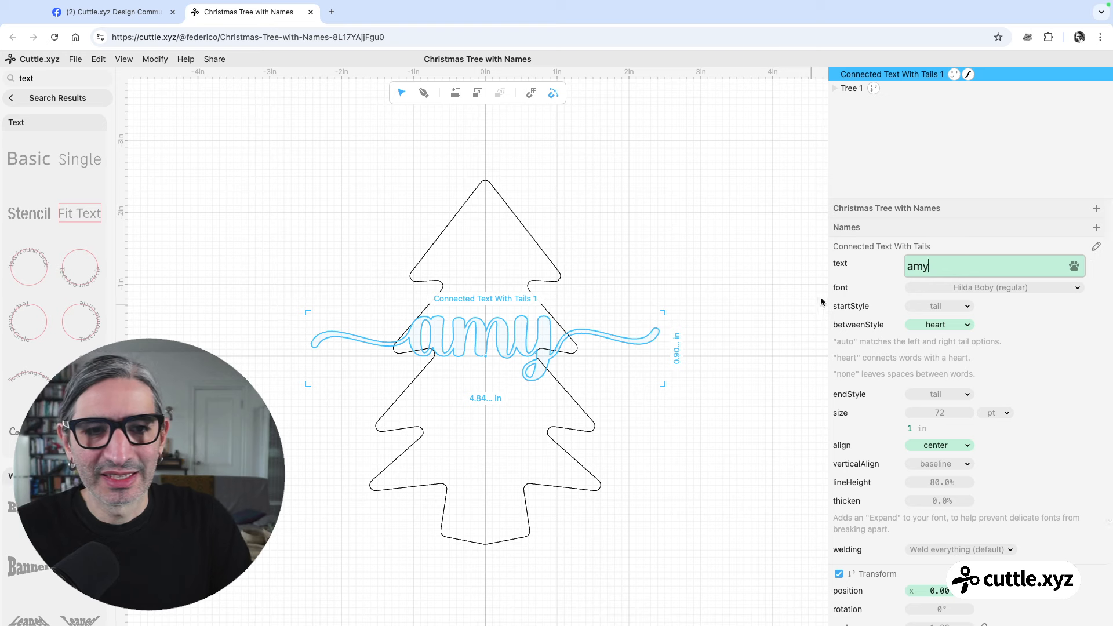
Close the text search results and inspect the connected text's size setting.
{"action": "left_click", "coordinate": [750, 395]}
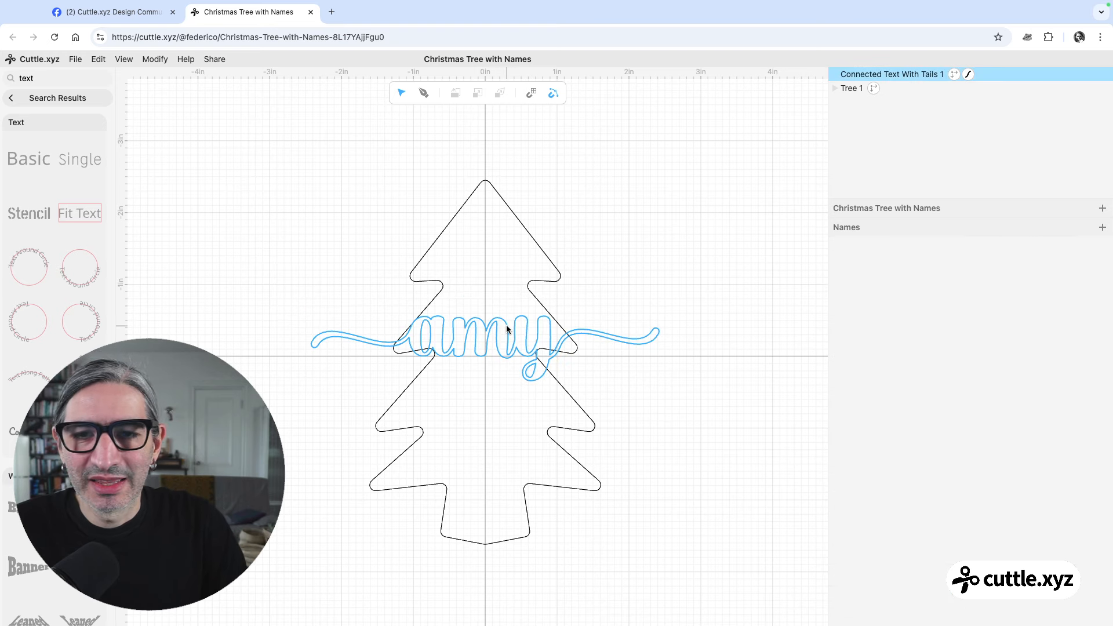
{"action": "left_click", "coordinate": [35, 97]}
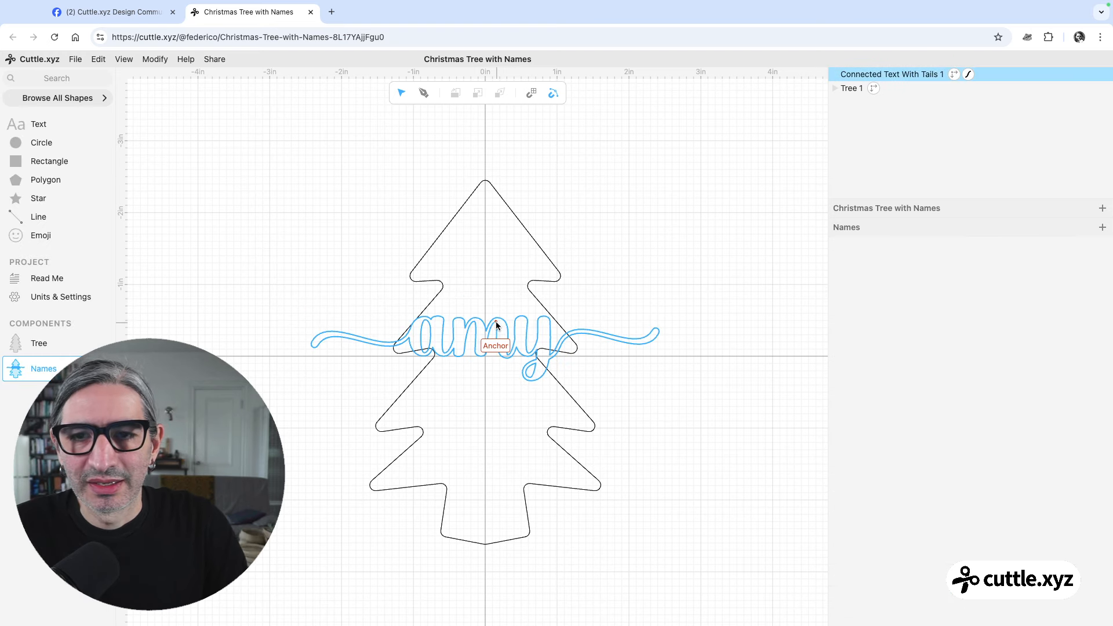
{"action": "left_click", "coordinate": [496, 325]}
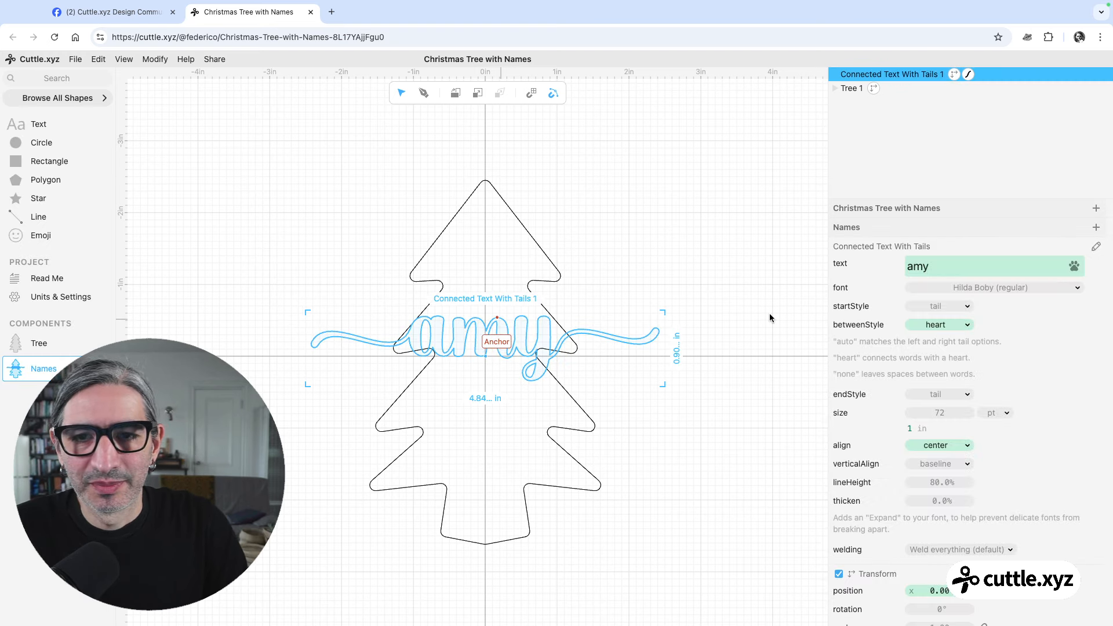
{"action": "left_click", "coordinate": [942, 414]}
{"action": "left_click", "coordinate": [774, 400]}
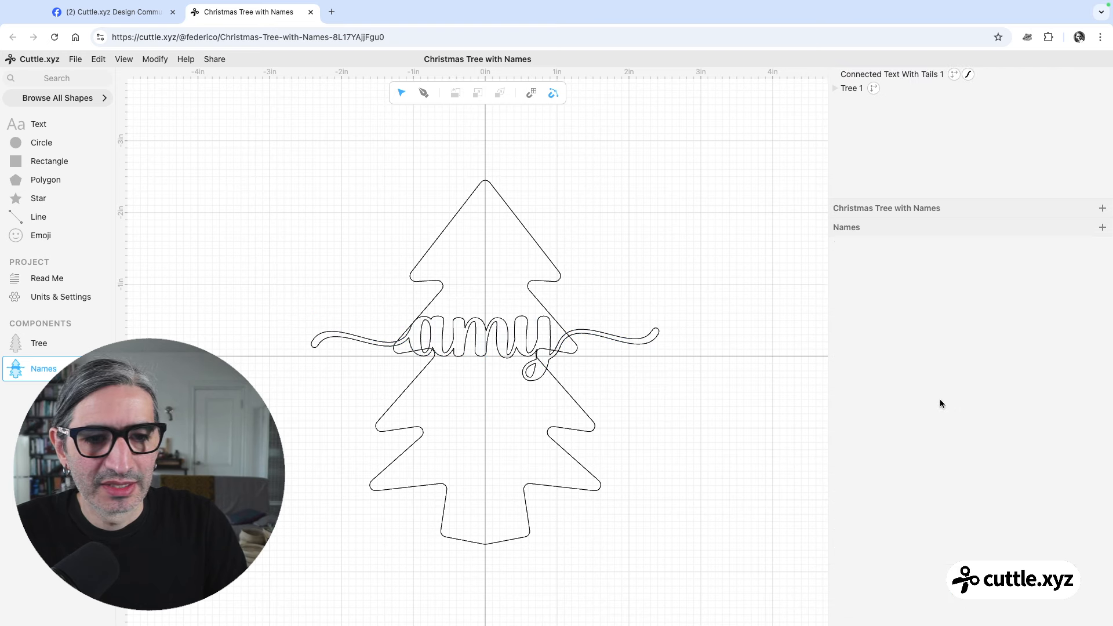
Set the connected text's size to 40 pt and move it up to the tree's second tier.
{"action": "left_click", "coordinate": [564, 321]}
{"action": "left_click_drag", "start_coordinate": [937, 414], "coordinate": [878, 419]}
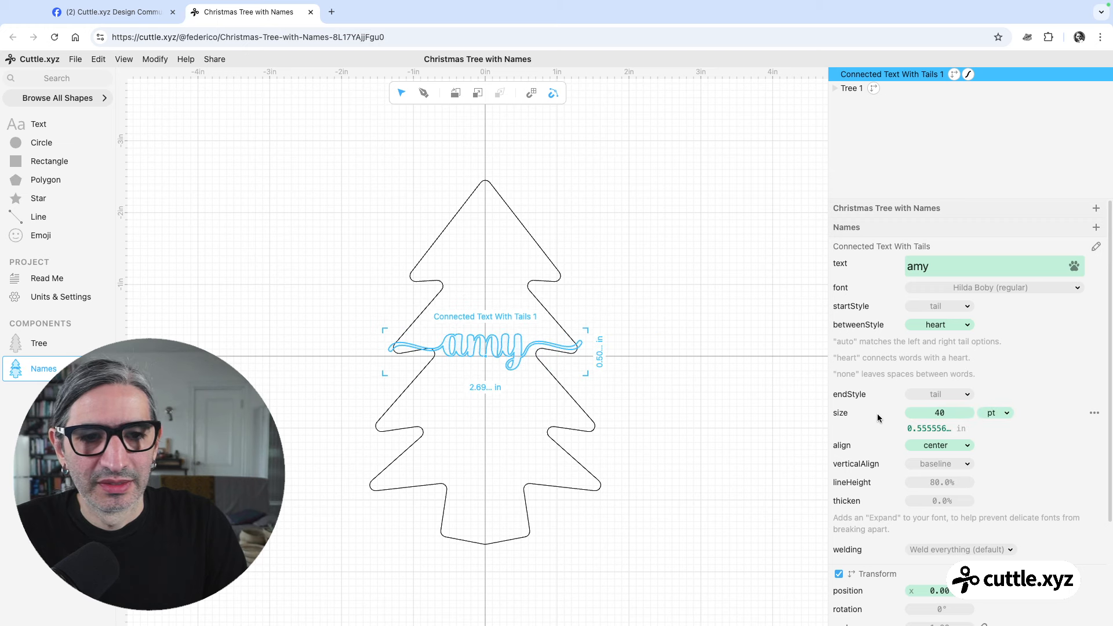
{"action": "left_click", "coordinate": [772, 402]}
{"action": "left_click", "coordinate": [482, 355]}
{"action": "left_click_drag", "start_coordinate": [487, 355], "coordinate": [487, 322]}
{"action": "left_click", "coordinate": [673, 376]}
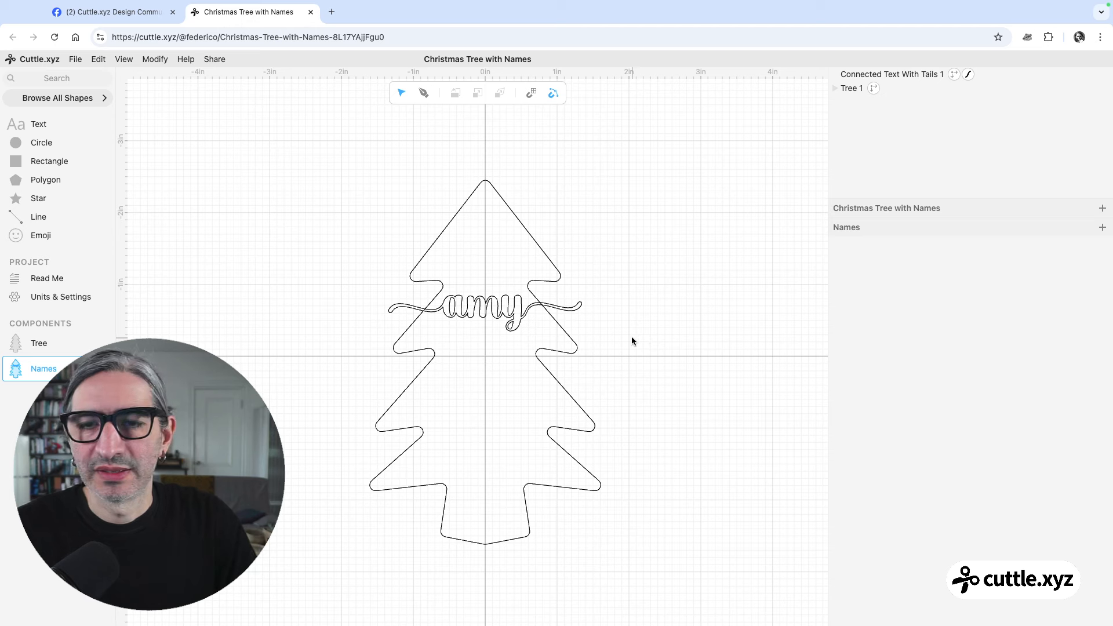
Duplicate the connected text and place the copy directly below the original, around the horizontal axis.
{"action": "left_click", "coordinate": [508, 311]}
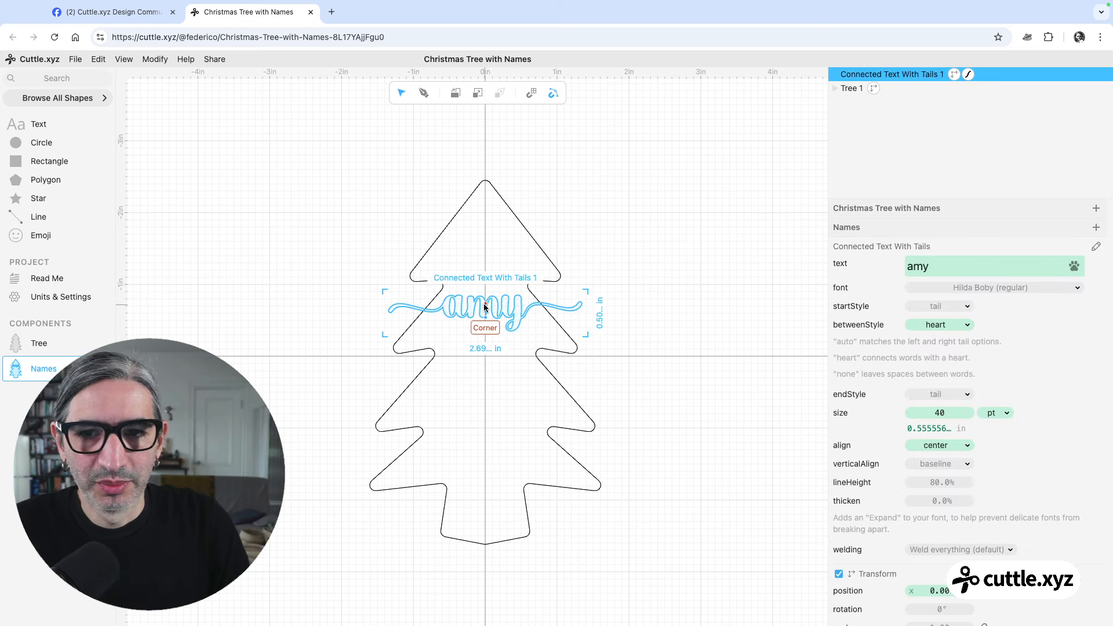
{"action": "right_click", "coordinate": [486, 305]}
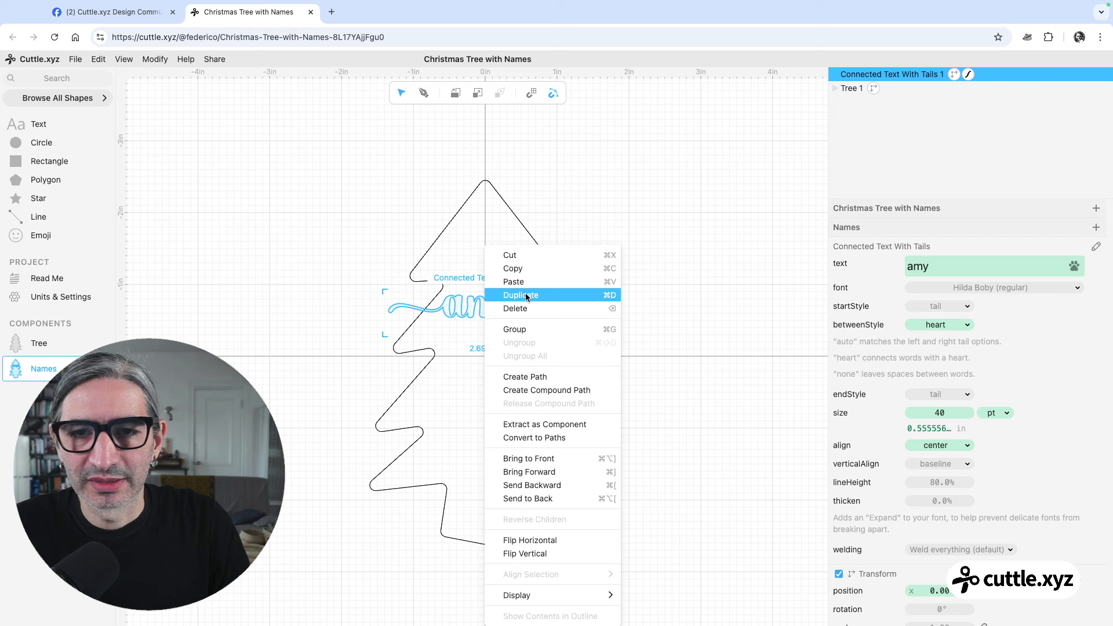
{"action": "left_click", "coordinate": [526, 296]}
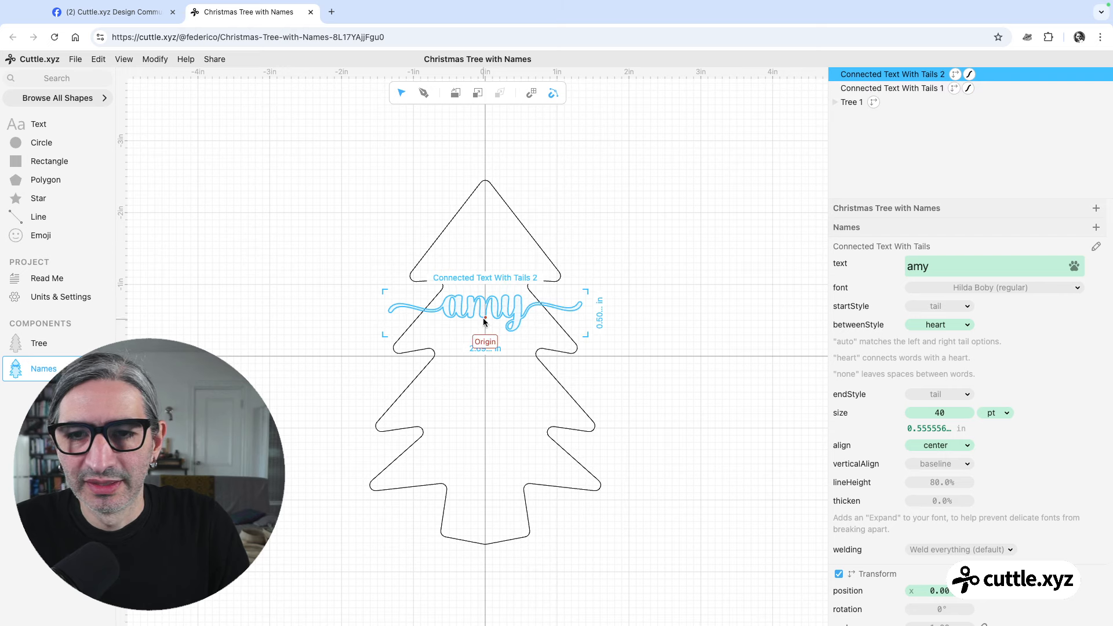
{"action": "left_click_drag", "start_coordinate": [492, 318], "coordinate": [486, 374]}
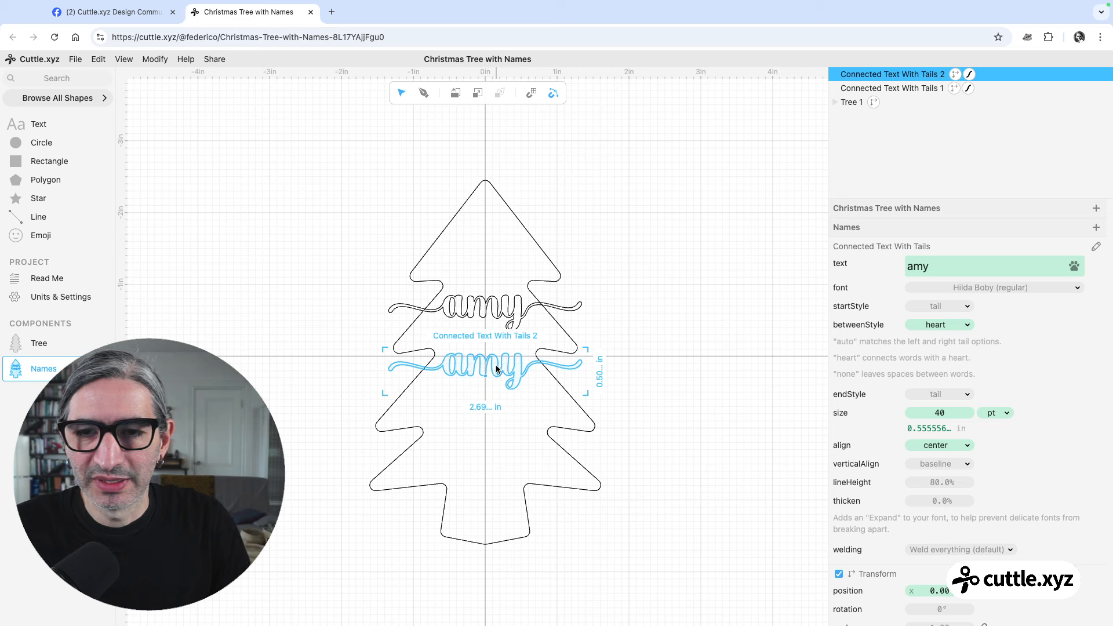
Duplicate the connected text twice more and place the copies on the tree's two lower tiers.
{"action": "right_click", "coordinate": [497, 367]}
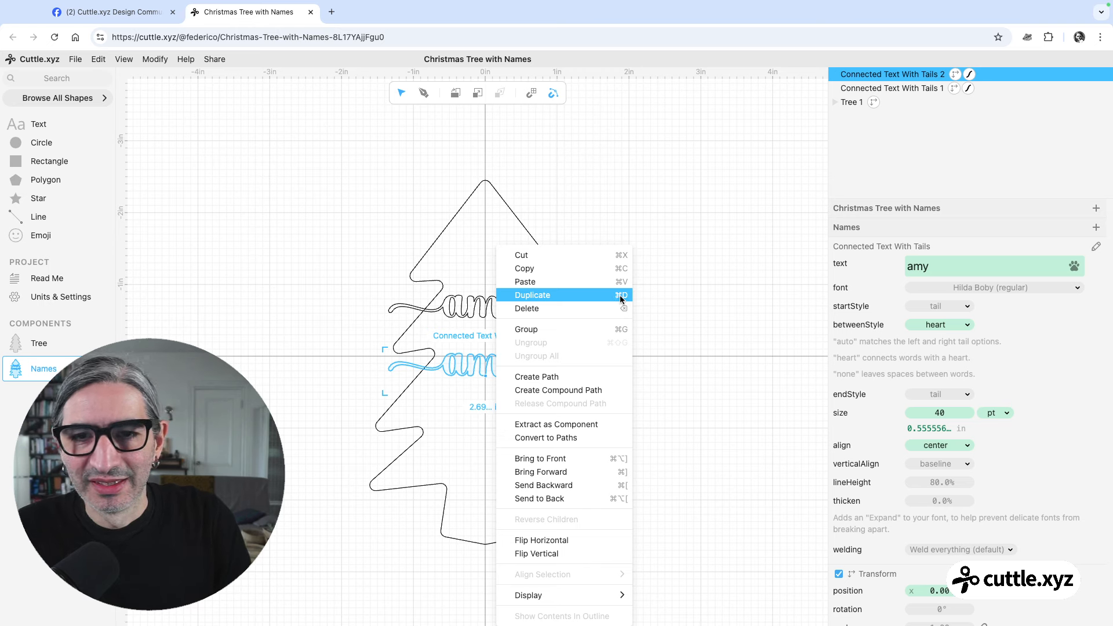
{"action": "left_click", "coordinate": [683, 302]}
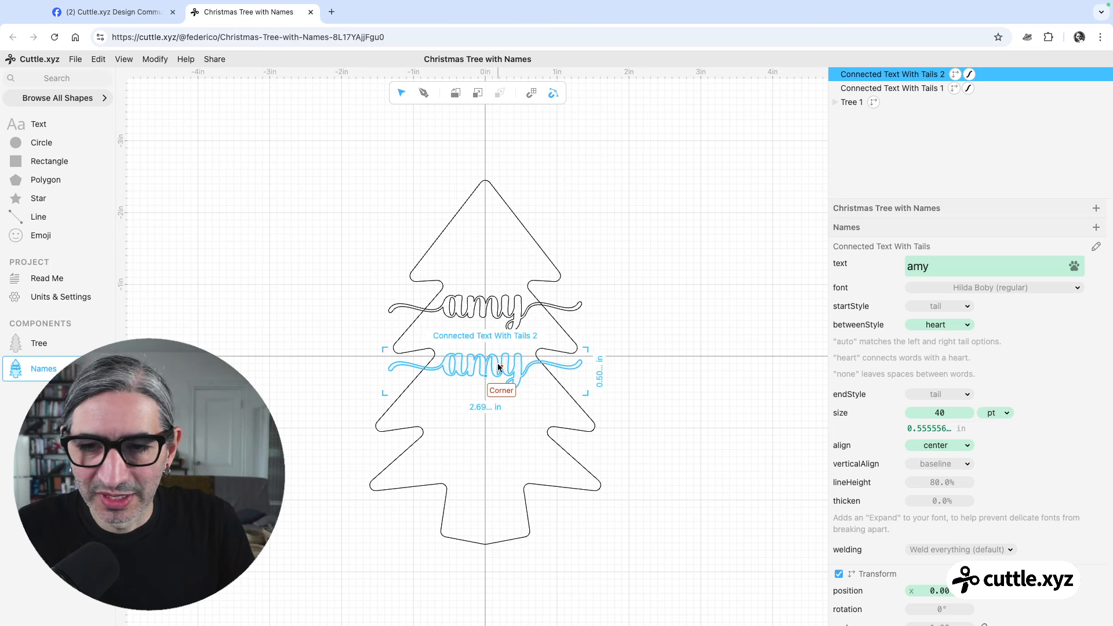
{"action": "key", "text": "ctrl+d"}
{"action": "left_click_drag", "start_coordinate": [487, 378], "coordinate": [486, 476]}
{"action": "key", "text": "ctrl+d"}
{"action": "left_click", "coordinate": [660, 385]}
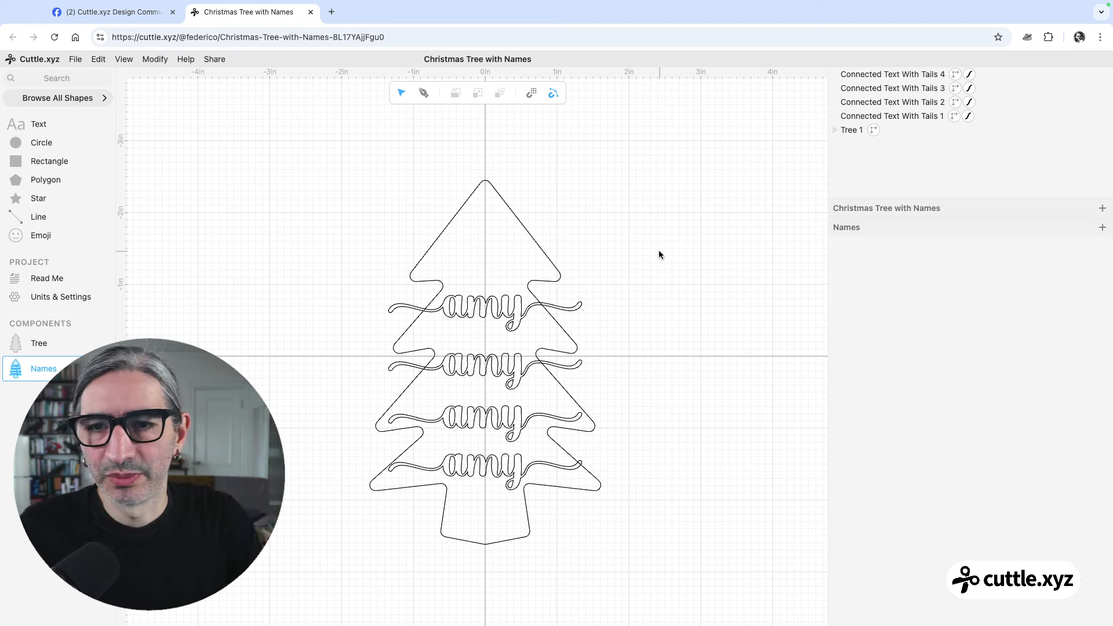
Nudge the third and second connected texts slightly upward to adjust the vertical spacing between the four lines.
{"action": "left_click", "coordinate": [490, 424]}
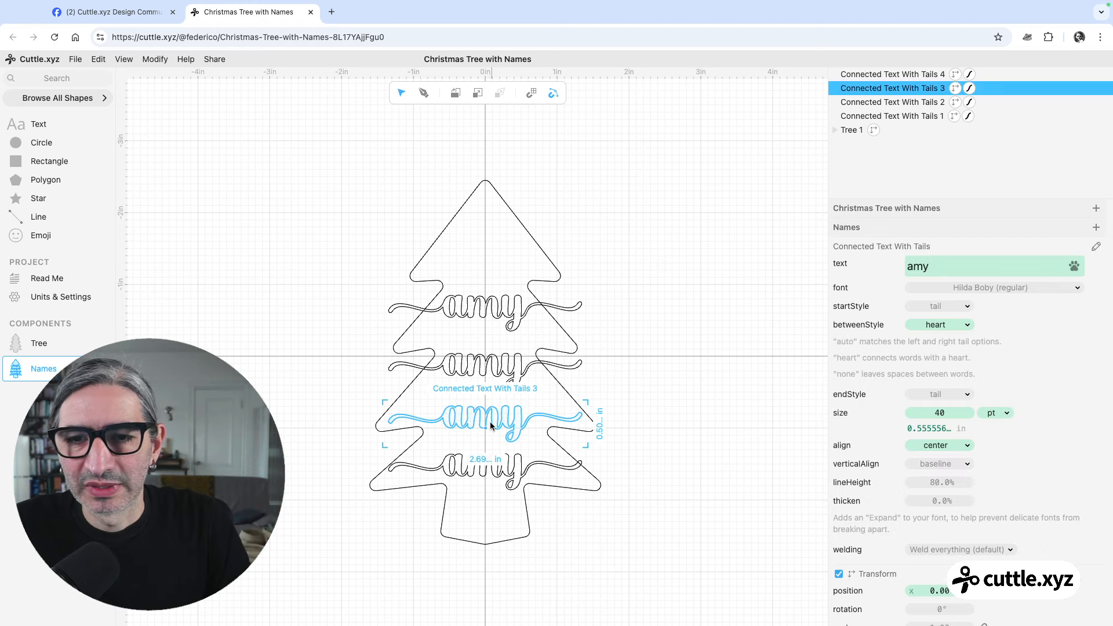
{"action": "left_click_drag", "start_coordinate": [484, 426], "coordinate": [485, 420]}
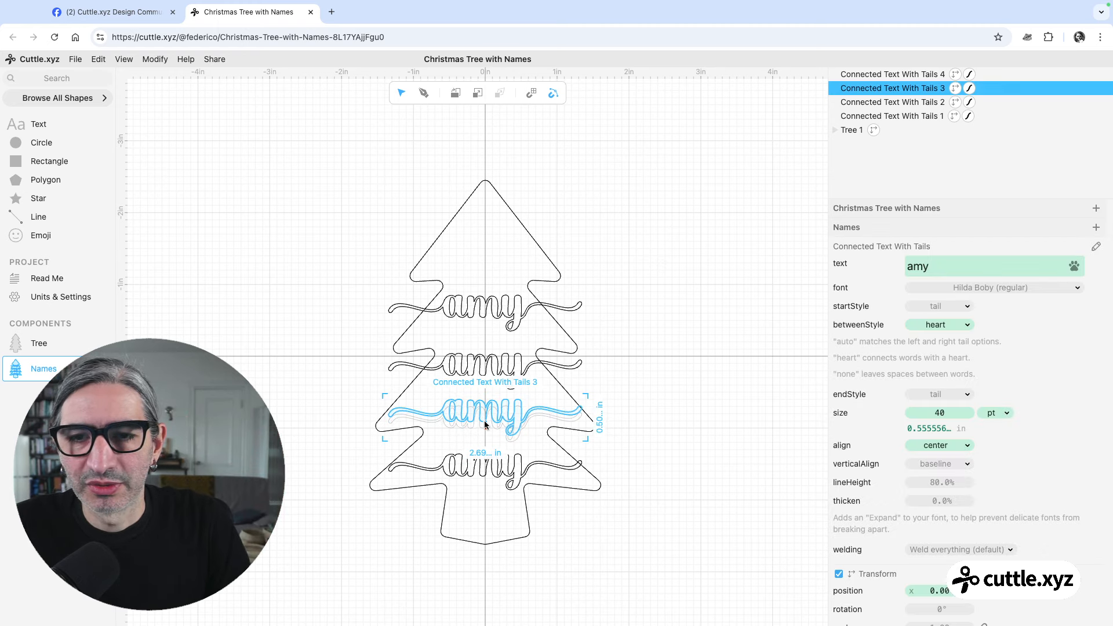
{"action": "left_click", "coordinate": [711, 349]}
{"action": "left_click", "coordinate": [486, 311]}
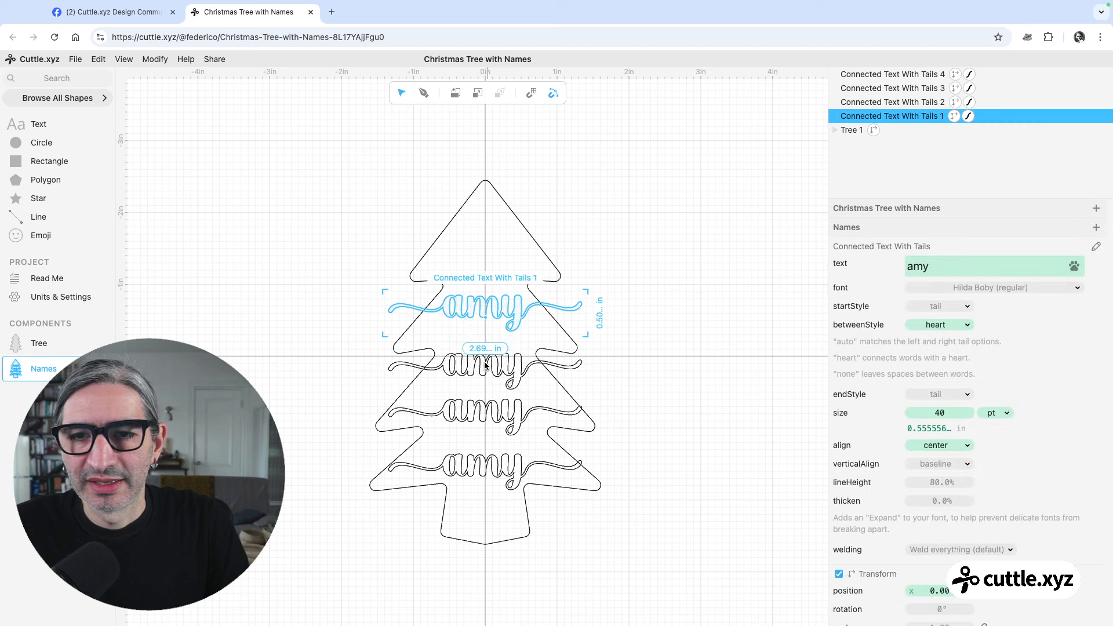
{"action": "left_click", "coordinate": [486, 363]}
{"action": "left_click_drag", "start_coordinate": [487, 377], "coordinate": [497, 367]}
{"action": "left_click", "coordinate": [696, 330]}
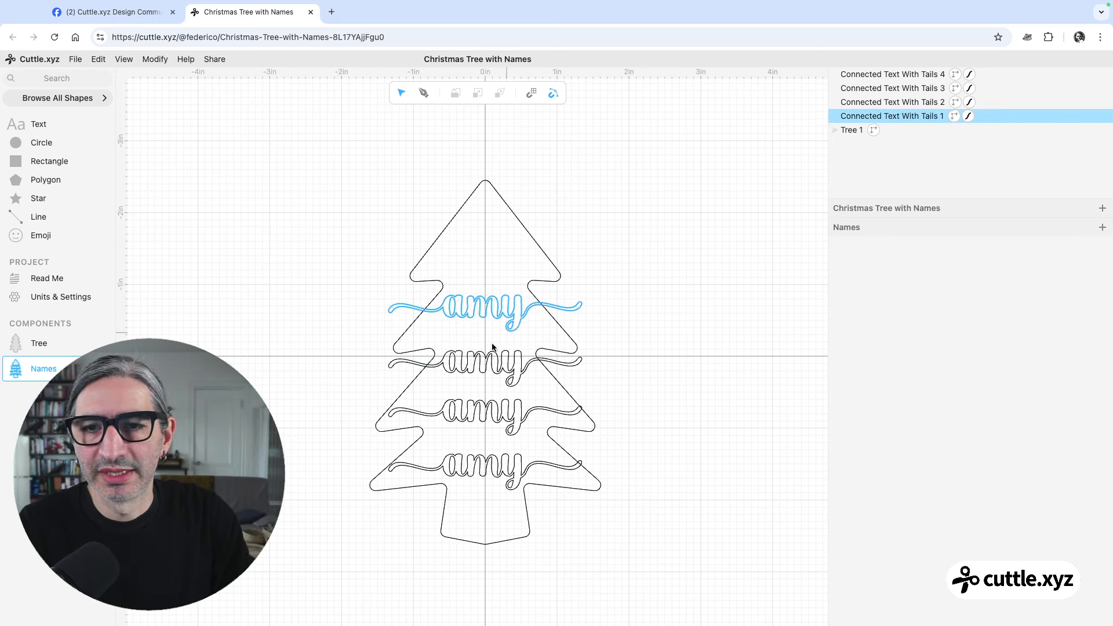
Set the second connected text's size to 42 pt and the third one's size to 44 pt.
{"action": "left_click", "coordinate": [513, 363]}
{"action": "left_click", "coordinate": [943, 414]}
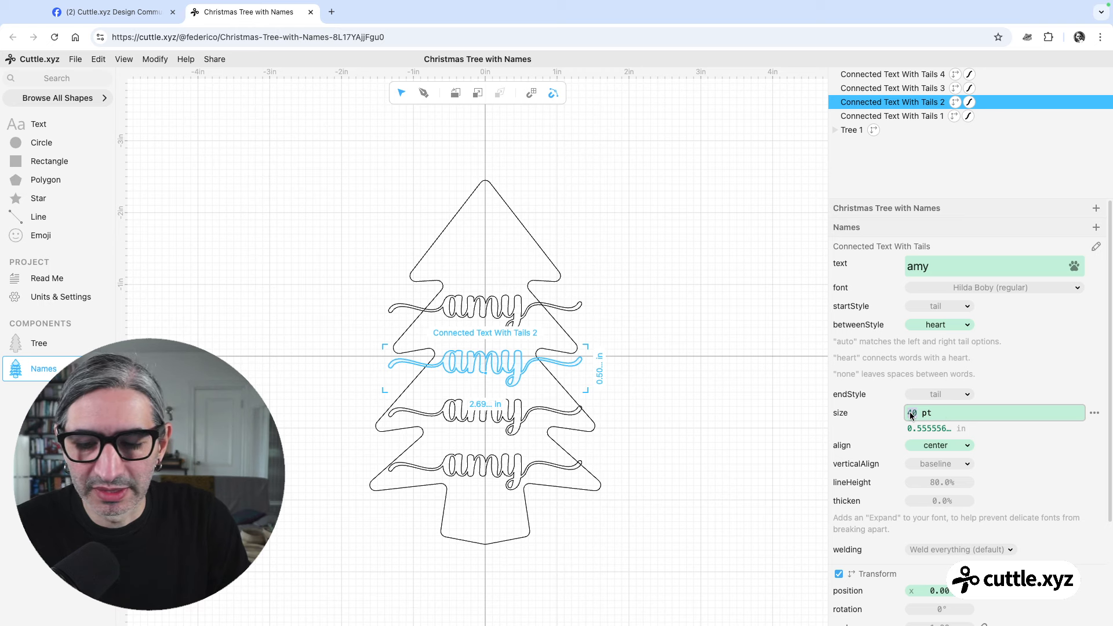
{"action": "type", "text": "42"}
{"action": "left_click", "coordinate": [571, 409]}
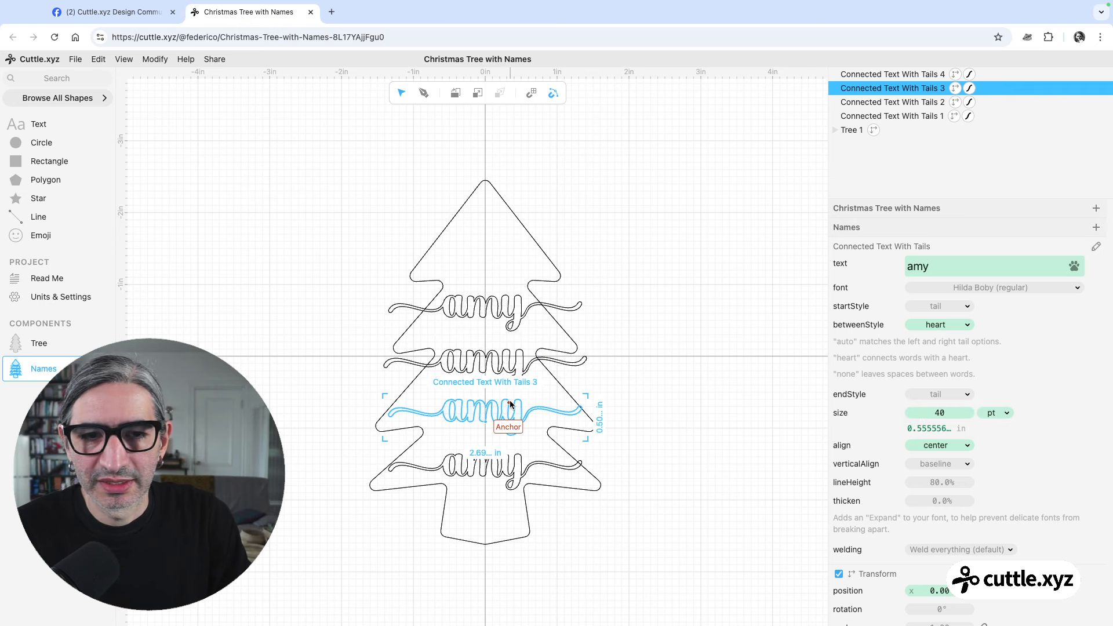
{"action": "left_click", "coordinate": [937, 411]}
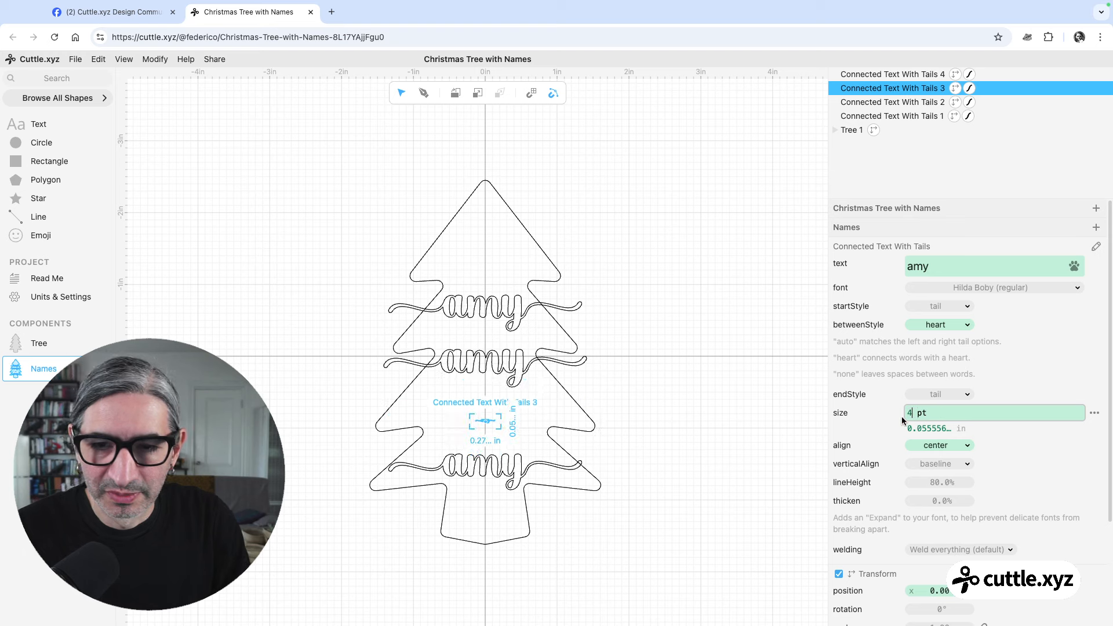
Set the lowest connected text's size to 46 pt and deselect it.
{"action": "left_click", "coordinate": [522, 471]}
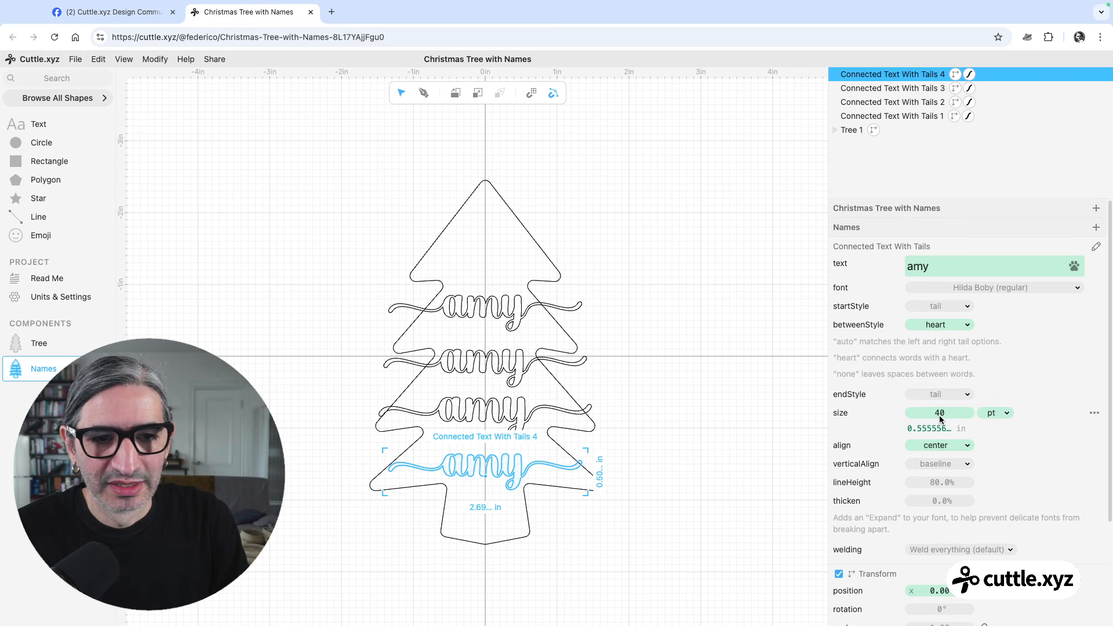
{"action": "left_click", "coordinate": [939, 414]}
{"action": "type", "text": "46"}
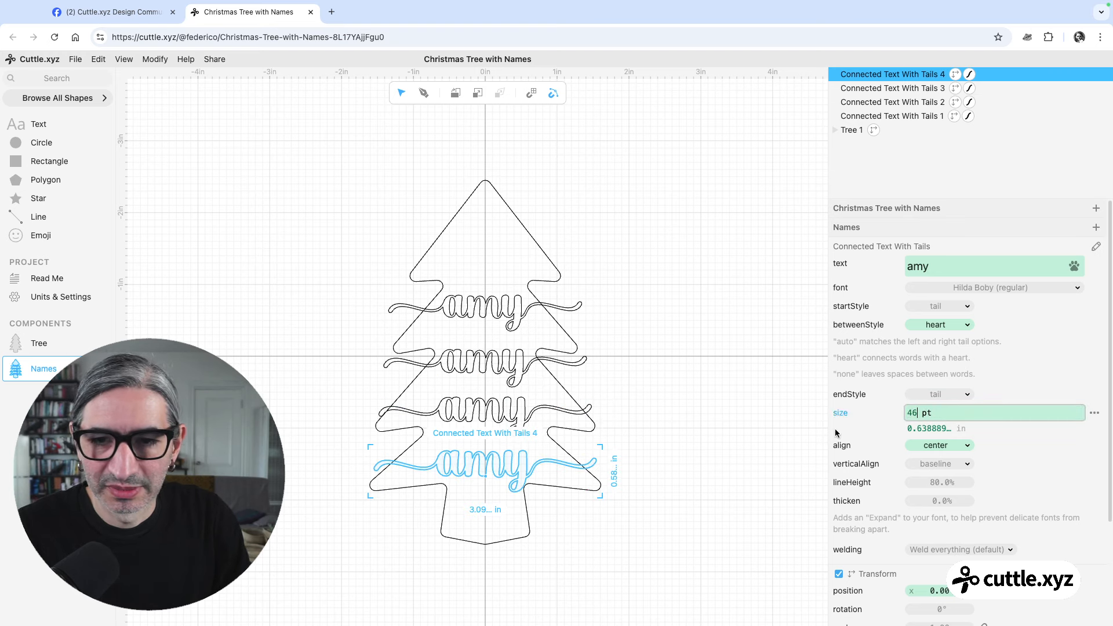
{"action": "left_click", "coordinate": [737, 449]}
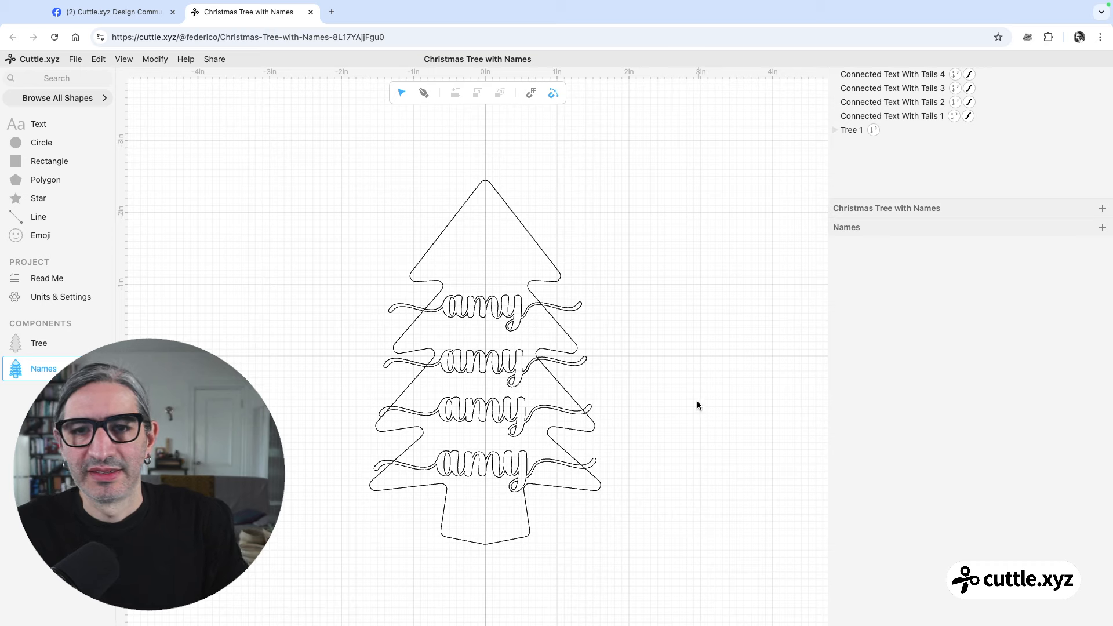
Check the names on the wooden ornament in the Facebook community photo and return to the Cuttle project.
{"action": "left_click", "coordinate": [494, 360]}
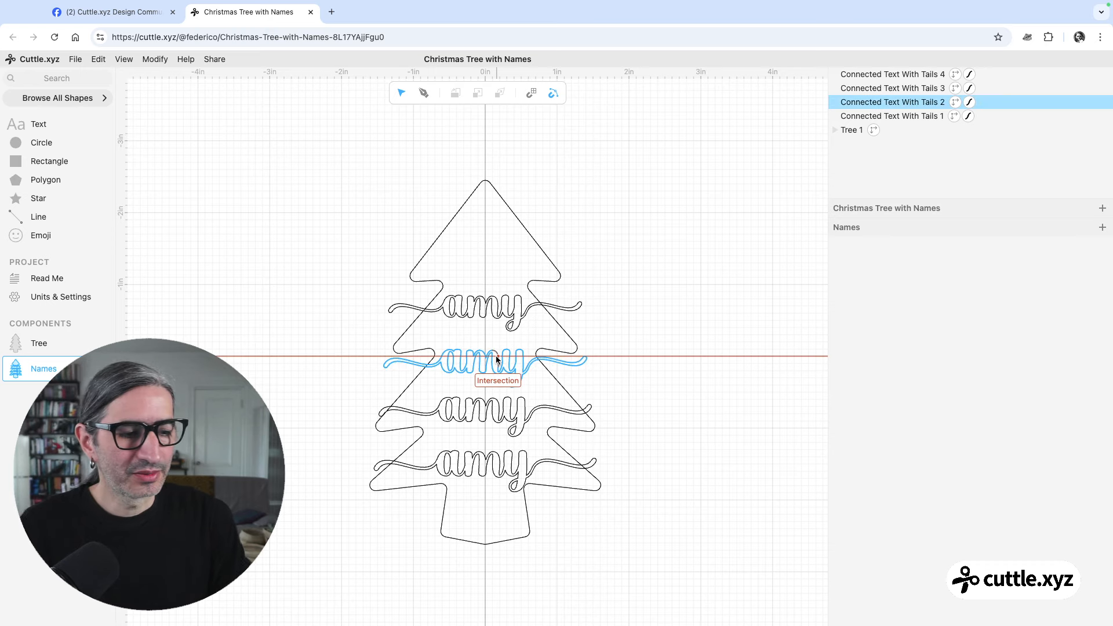
{"action": "left_click", "coordinate": [348, 99]}
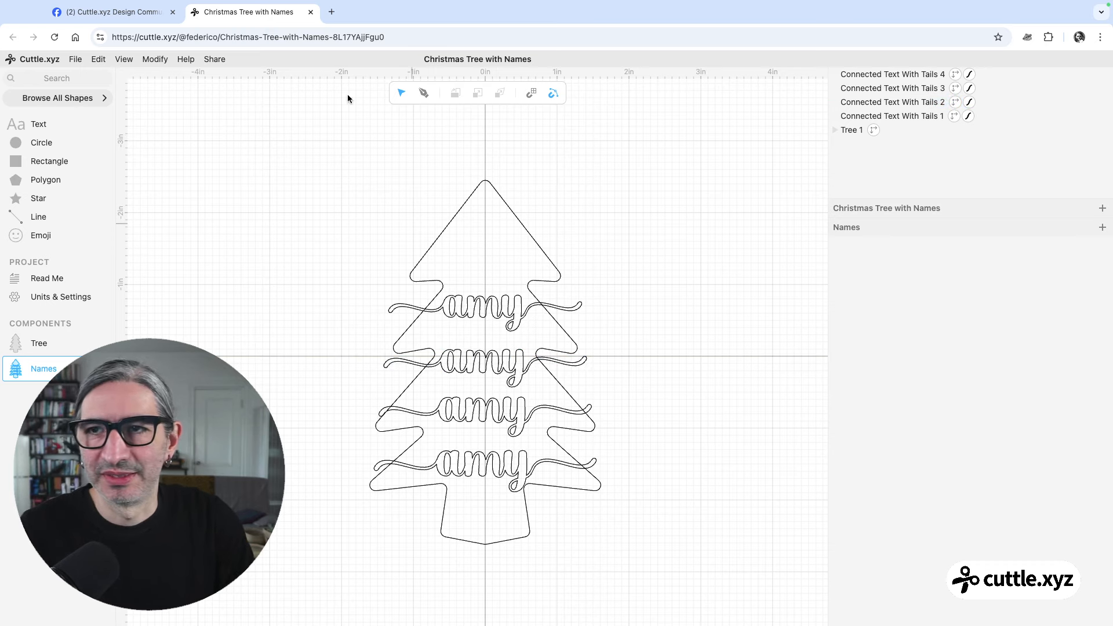
{"action": "left_click", "coordinate": [123, 13]}
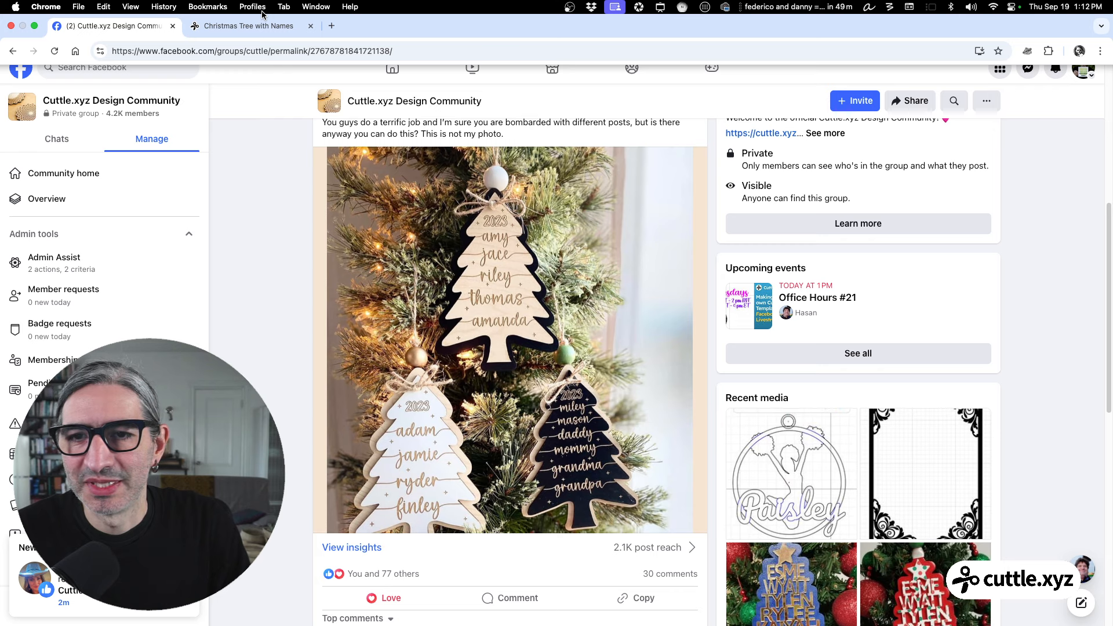
{"action": "left_click", "coordinate": [262, 9]}
{"action": "left_click", "coordinate": [464, 30]}
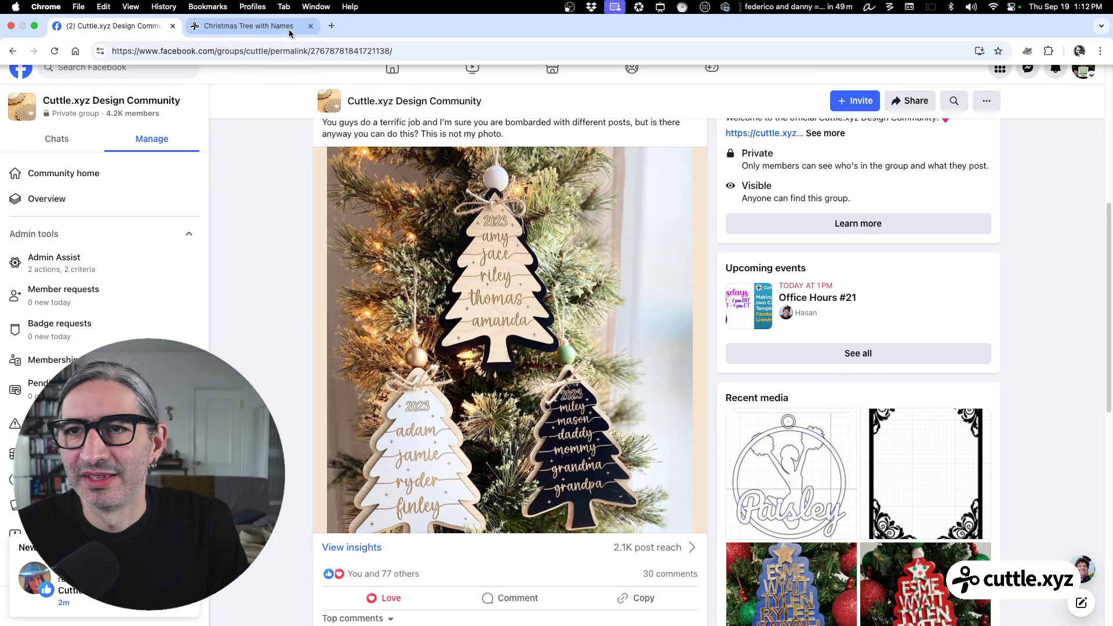
{"action": "left_click", "coordinate": [285, 28]}
Replace the second connected text with the wooden ornament's second first name in all lowercase.
{"action": "left_click", "coordinate": [536, 355]}
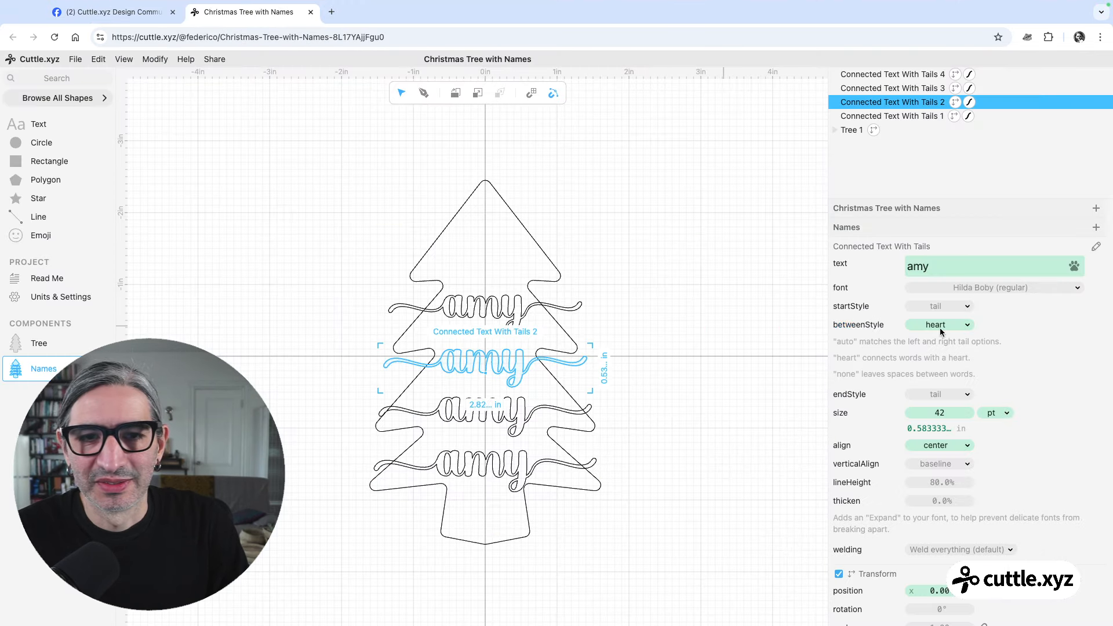
{"action": "left_click", "coordinate": [941, 264]}
{"action": "left_click_drag", "start_coordinate": [944, 266], "coordinate": [899, 261]}
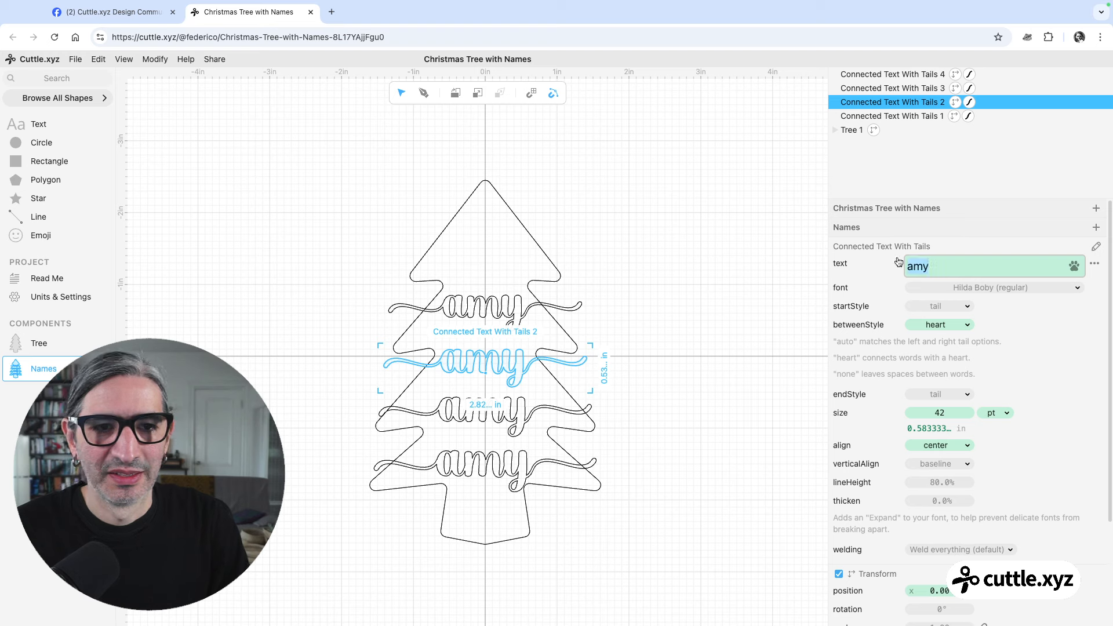
{"action": "type", "text": "Ja"}
{"action": "key", "text": "BackSpace"}
{"action": "key", "text": "BackSpace"}
{"action": "type", "text": "ja"}
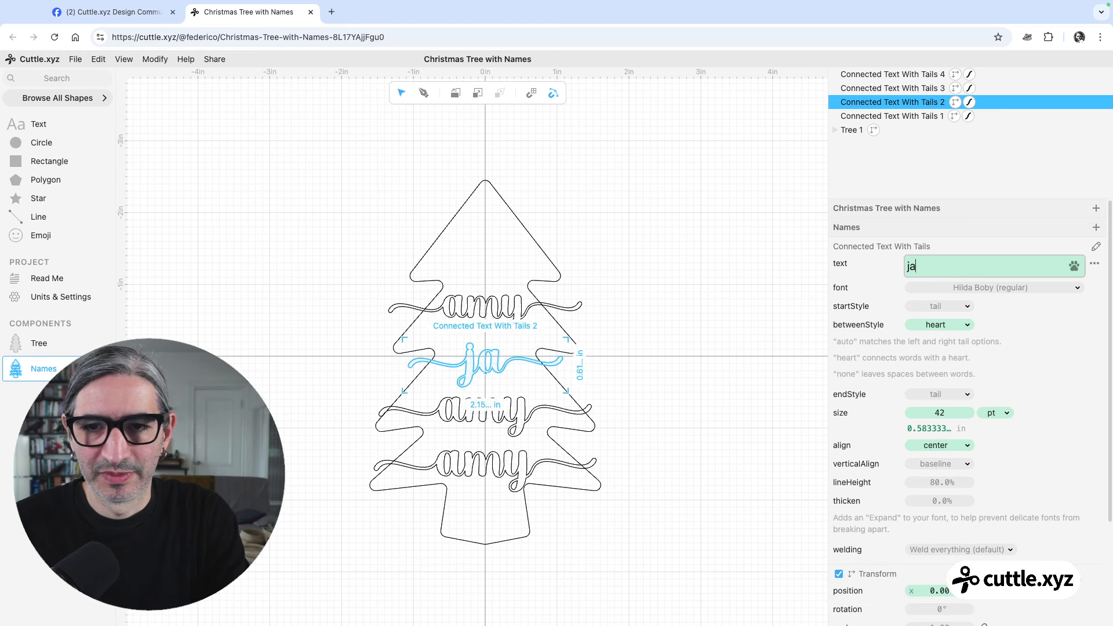
{"action": "key", "text": "BackSpace"}
{"action": "key", "text": "BackSpace"}
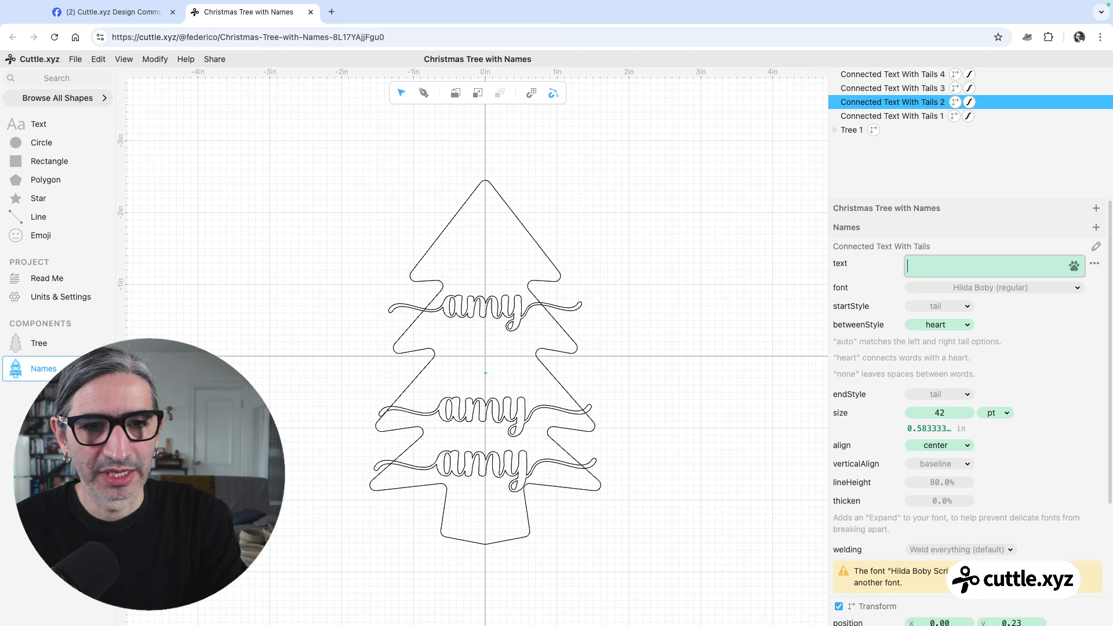
{"action": "type", "text": "jace"}
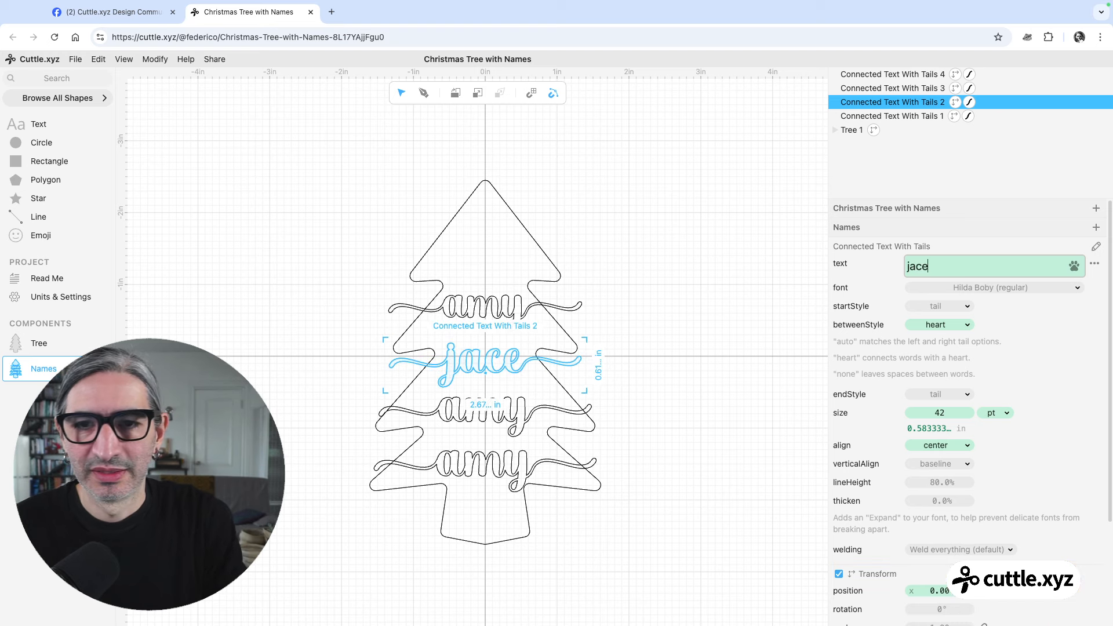
Replace the third connected text with the wooden ornament's third first name, using a lowercase initial.
{"action": "left_click", "coordinate": [530, 410]}
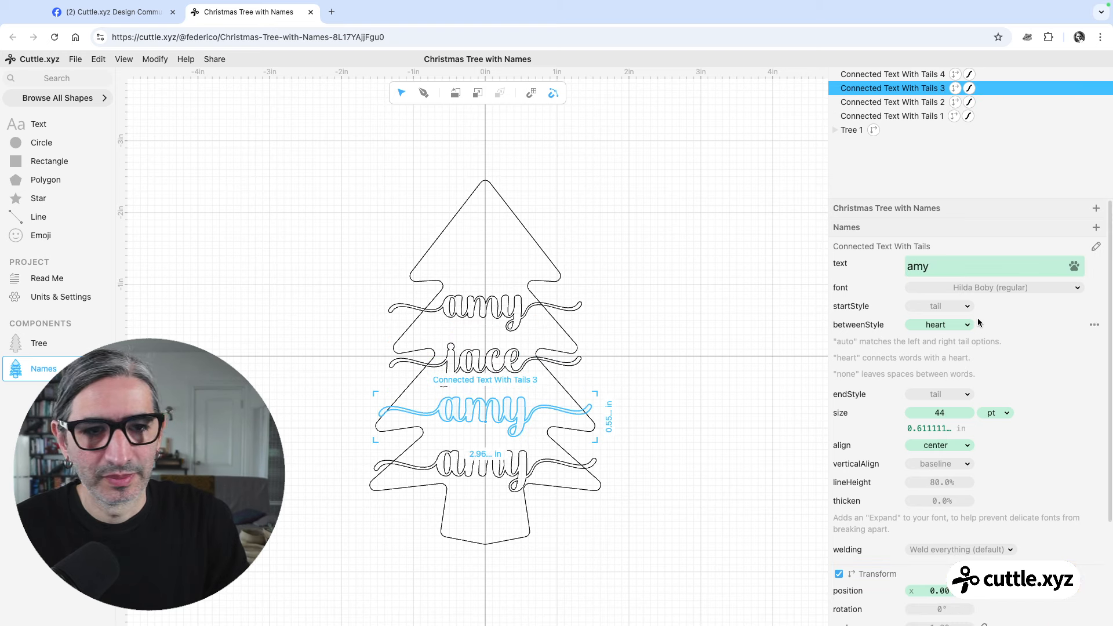
{"action": "left_click", "coordinate": [934, 266]}
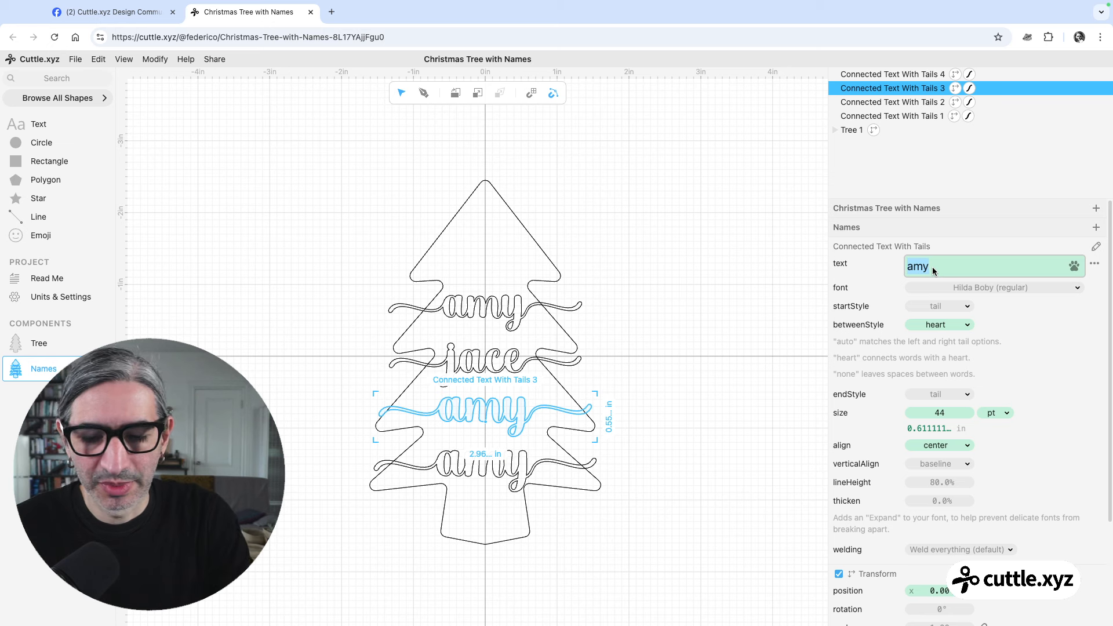
{"action": "type", "text": "Riley"}
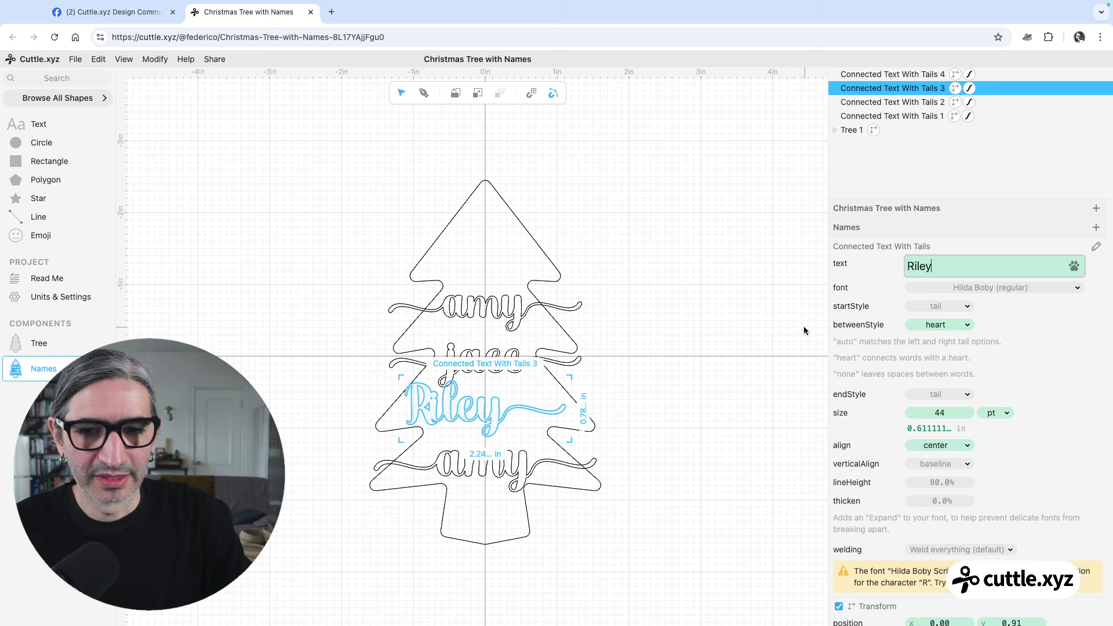
{"action": "left_click", "coordinate": [918, 266]}
{"action": "key", "text": "BackSpace"}
{"action": "type", "text": "r"}
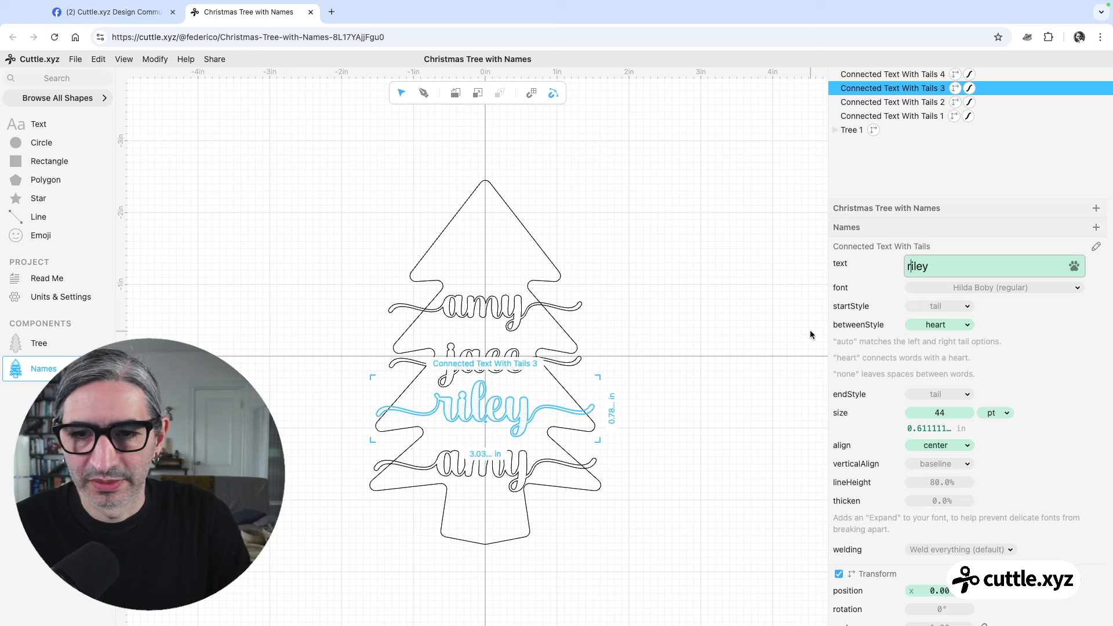
Replace the lowest connected text with the wooden ornament's bottom first name in lowercase.
{"action": "left_click", "coordinate": [503, 467]}
{"action": "left_click", "coordinate": [505, 469]}
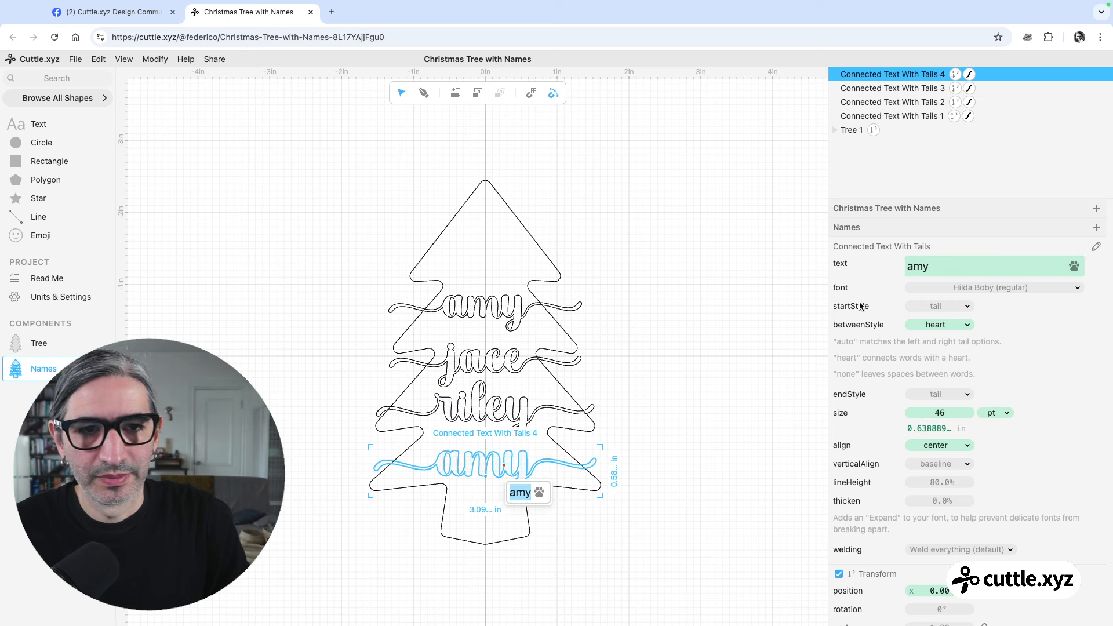
{"action": "double_click", "coordinate": [942, 268]}
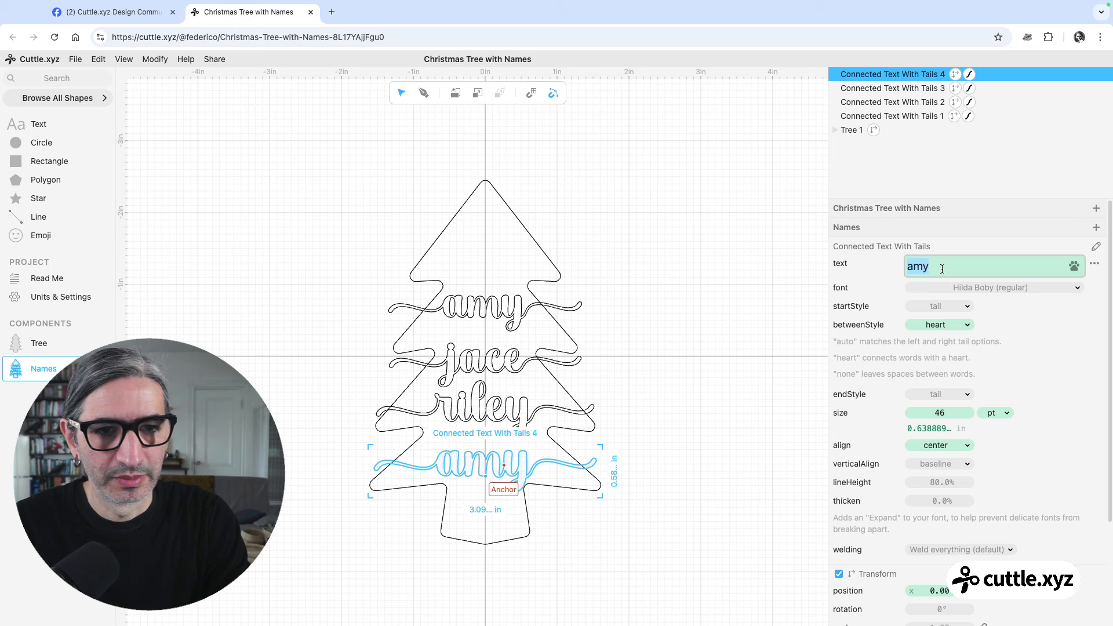
{"action": "type", "text": "amanda"}
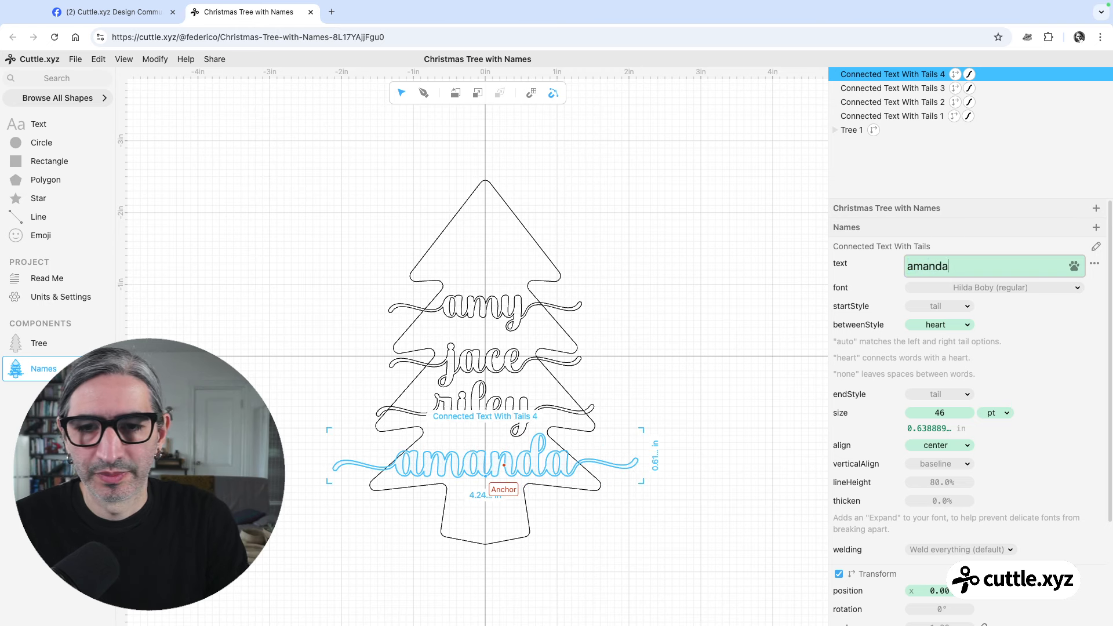
Slightly reduce the text size of the two lowest names on the tree.
{"action": "left_click", "coordinate": [693, 364]}
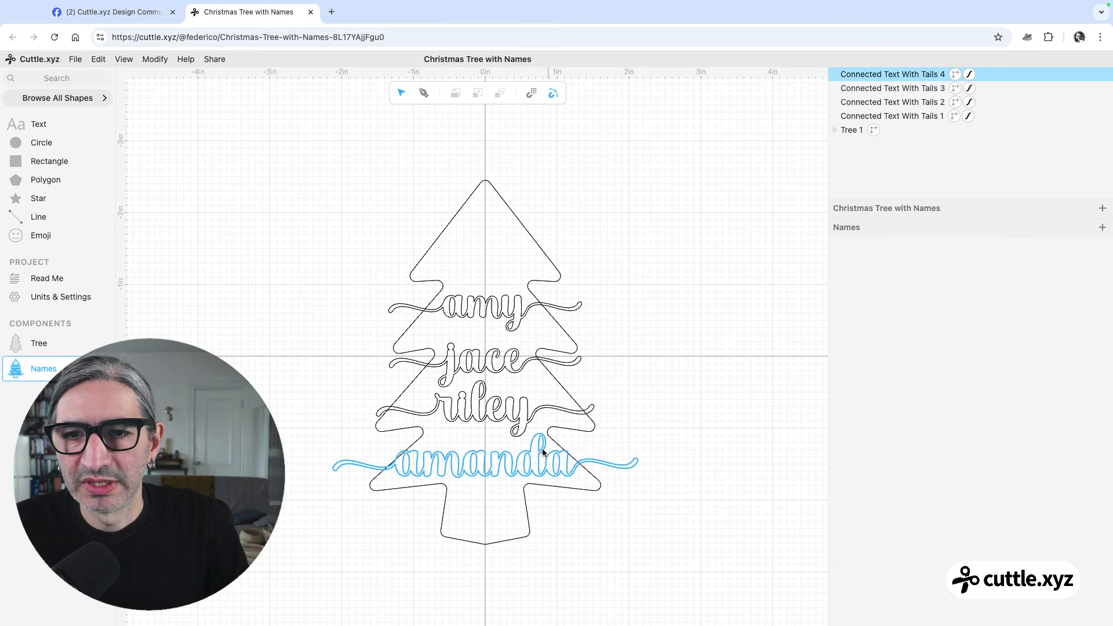
{"action": "left_click", "coordinate": [517, 469]}
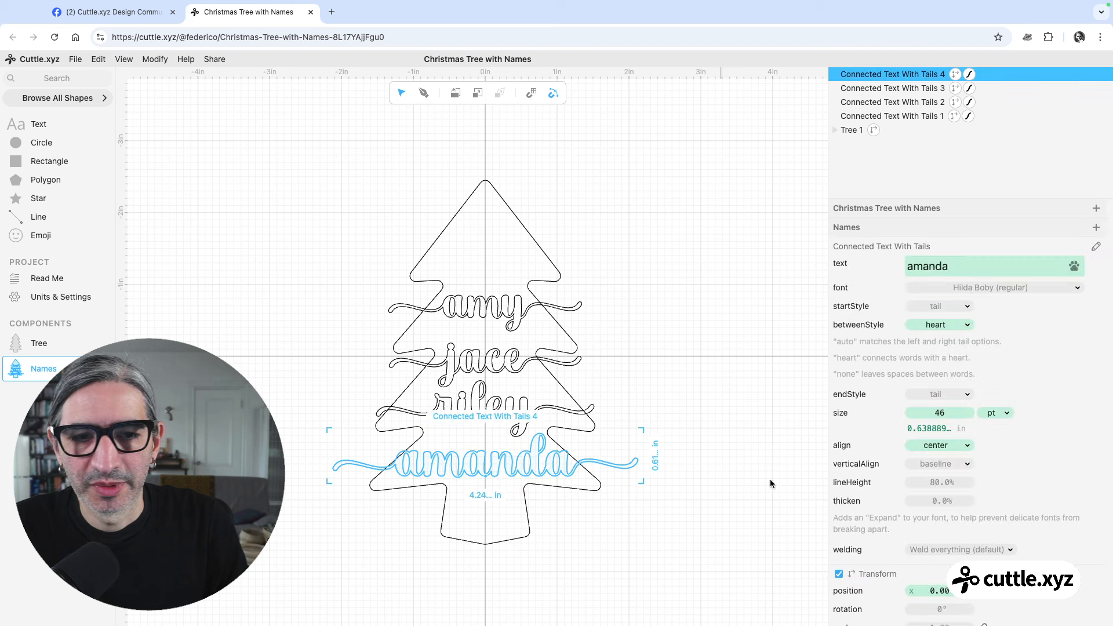
{"action": "left_click_drag", "start_coordinate": [938, 414], "coordinate": [931, 417]}
{"action": "left_click", "coordinate": [516, 408]}
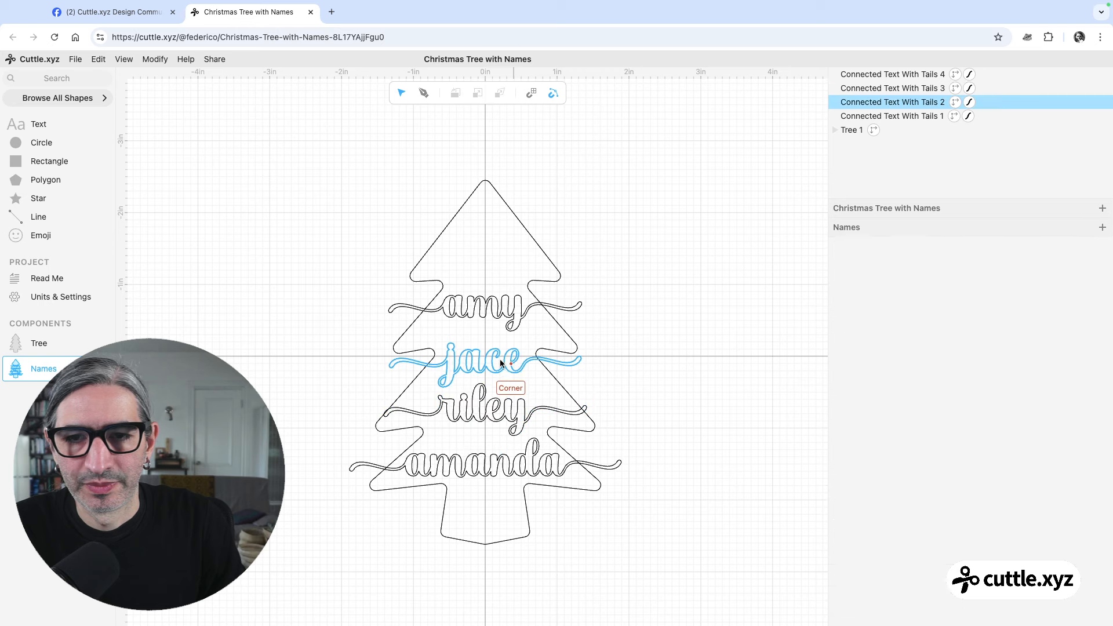
Nudge the second name up slightly to even out the spacing between the names.
{"action": "left_click", "coordinate": [512, 360]}
{"action": "key", "text": "Up"}
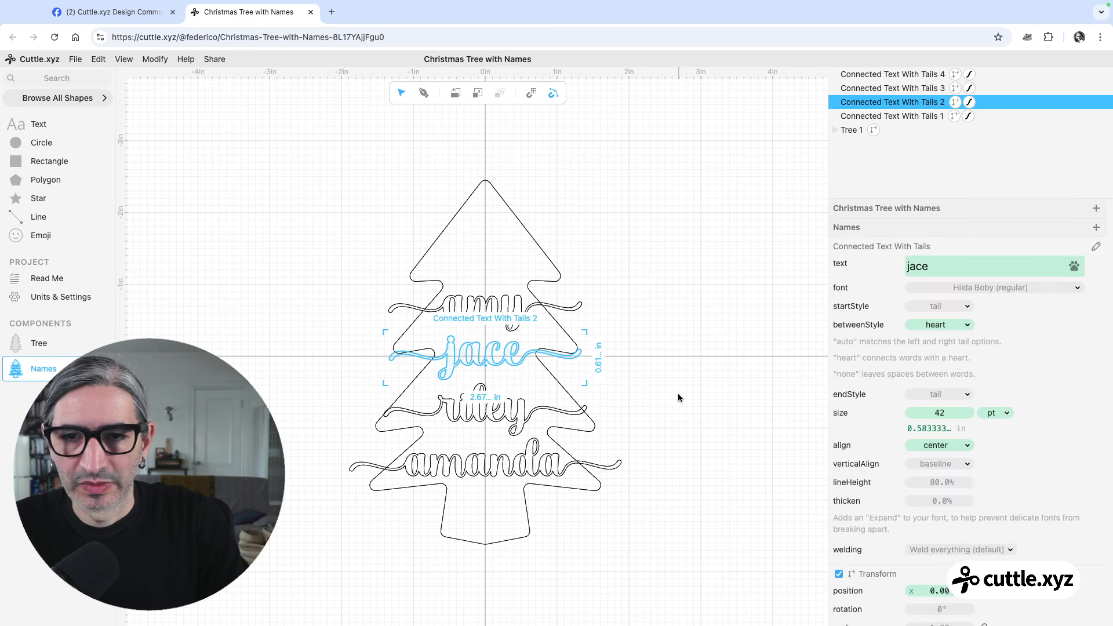
{"action": "key", "text": "Escape"}
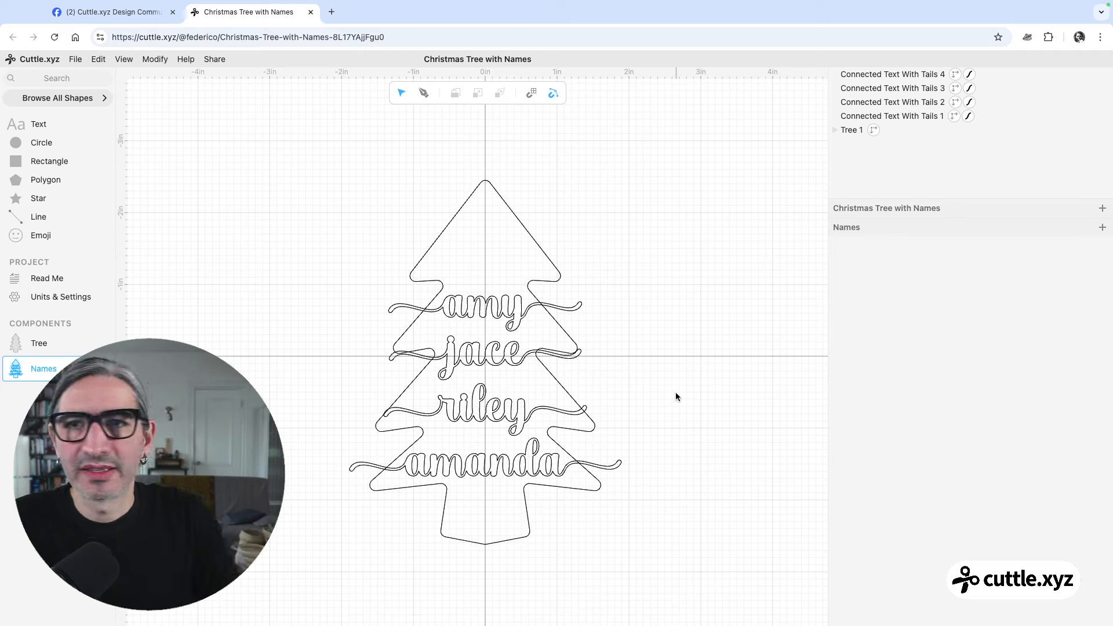
Check the year on the ornament in the Facebook photo, then place a Connected Text shape above the top name in the Cuttle project.
{"action": "left_click", "coordinate": [88, 13]}
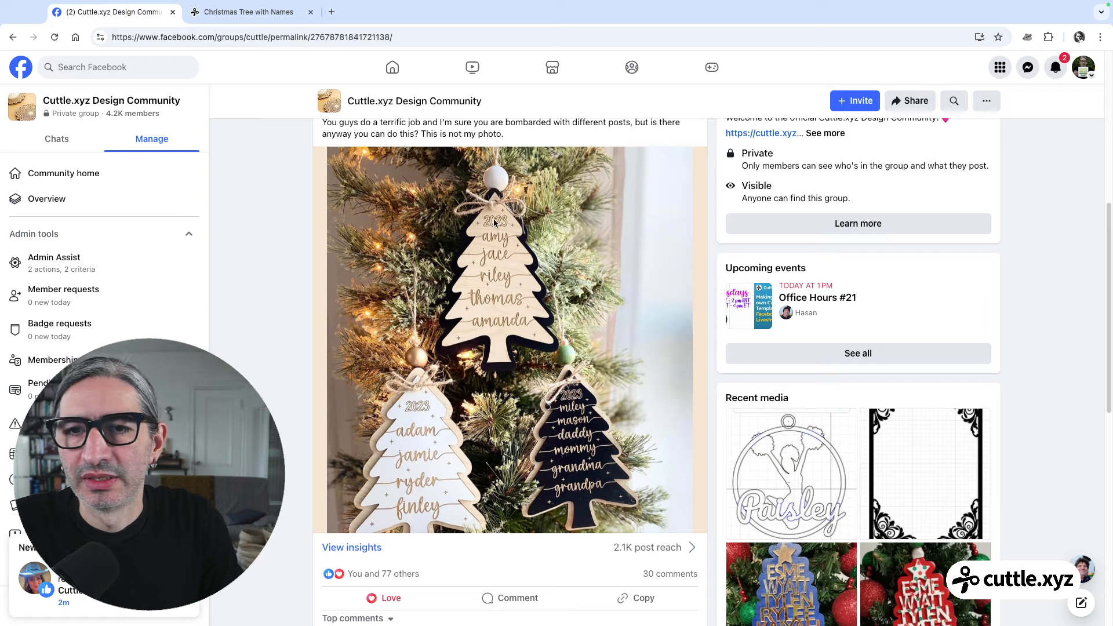
{"action": "left_click", "coordinate": [283, 13]}
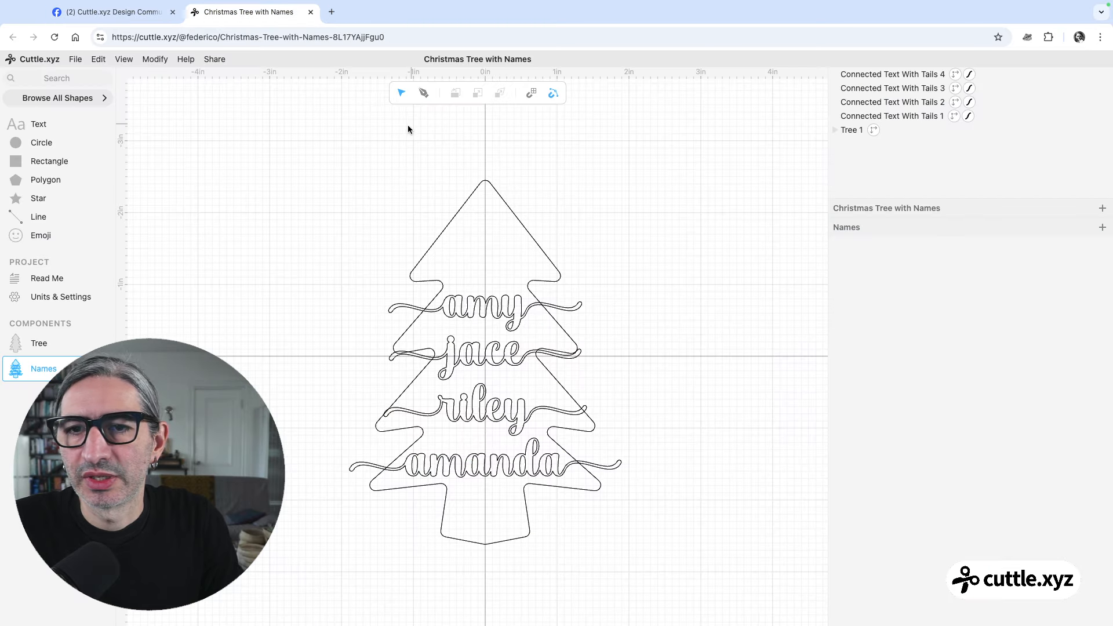
{"action": "left_click", "coordinate": [57, 78]}
{"action": "type", "text": "co"}
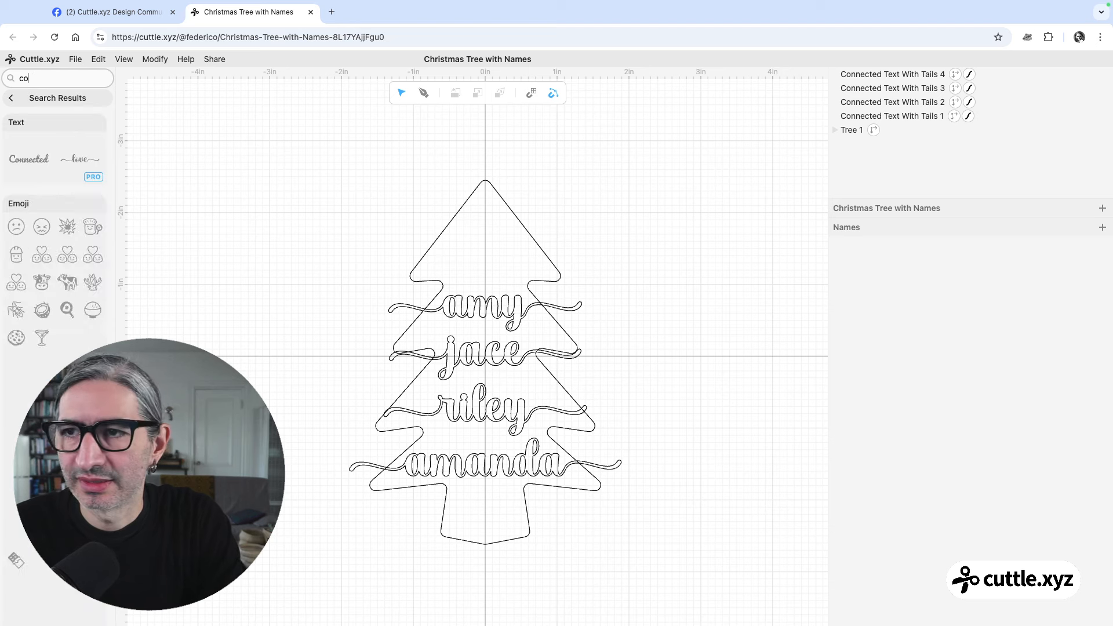
{"action": "type", "text": "n"}
{"action": "left_click_drag", "start_coordinate": [27, 158], "coordinate": [485, 257]}
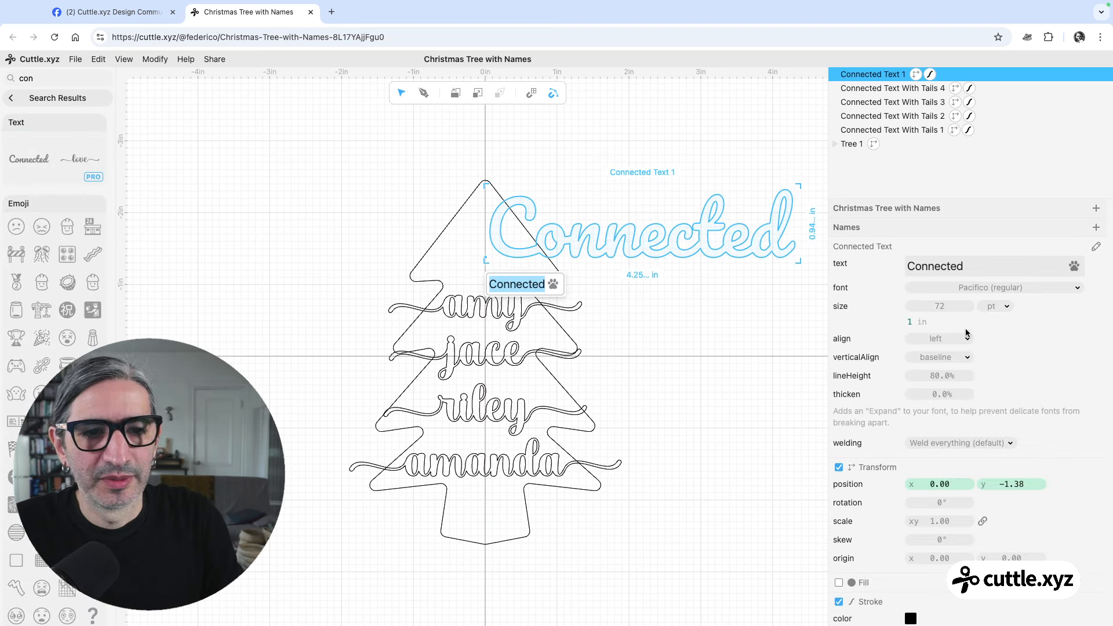
Set the new connected text's size to 40 pt and its alignment to center.
{"action": "left_click", "coordinate": [943, 311]}
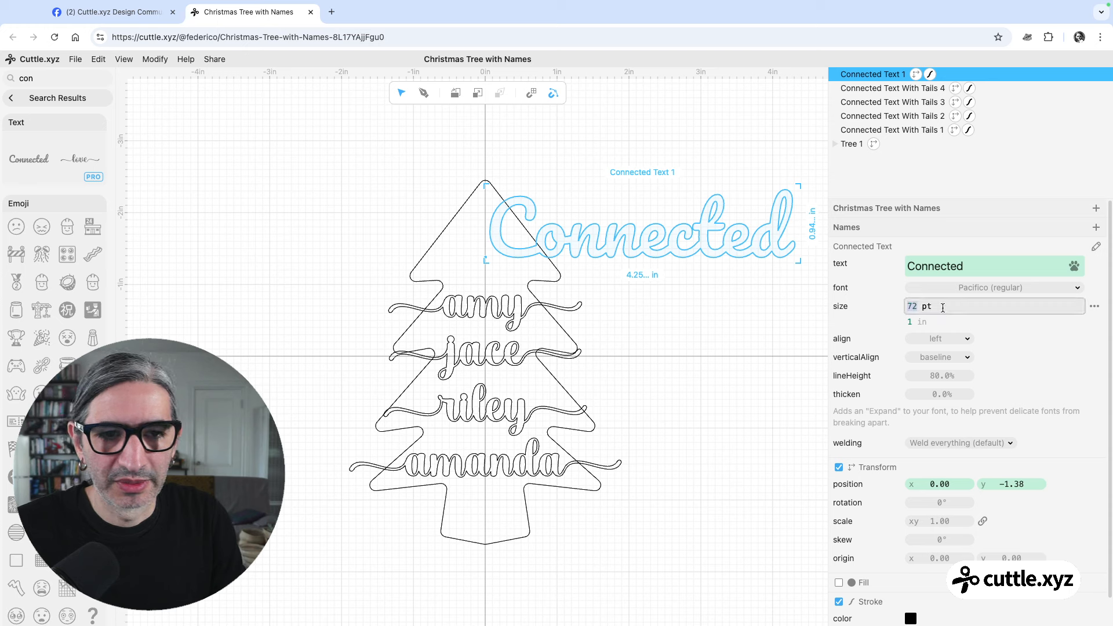
{"action": "type", "text": "40"}
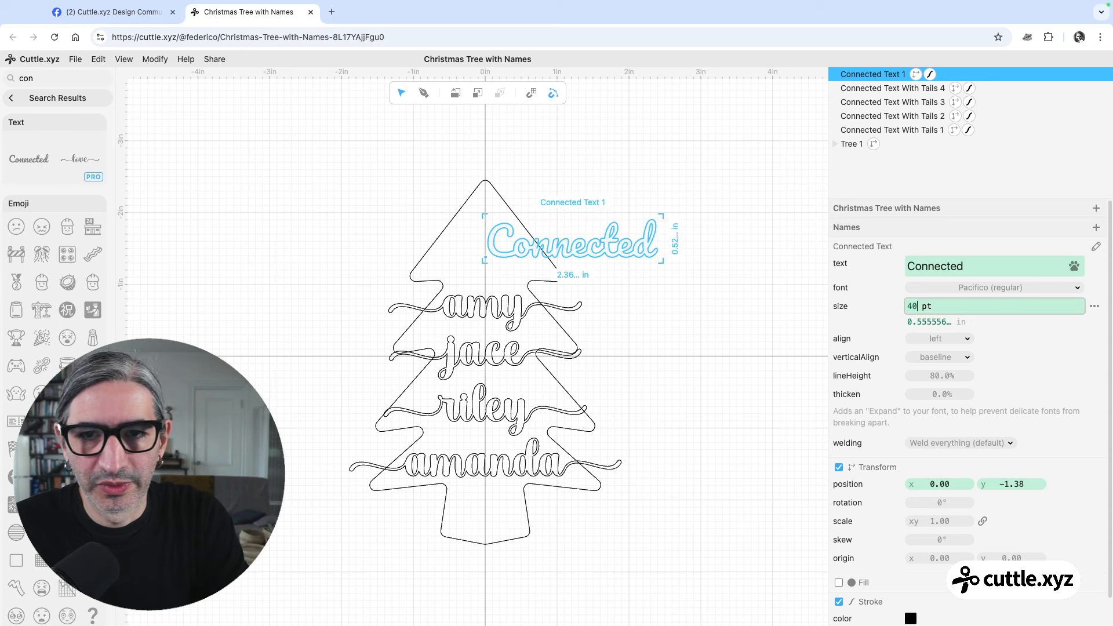
{"action": "left_click", "coordinate": [954, 357]}
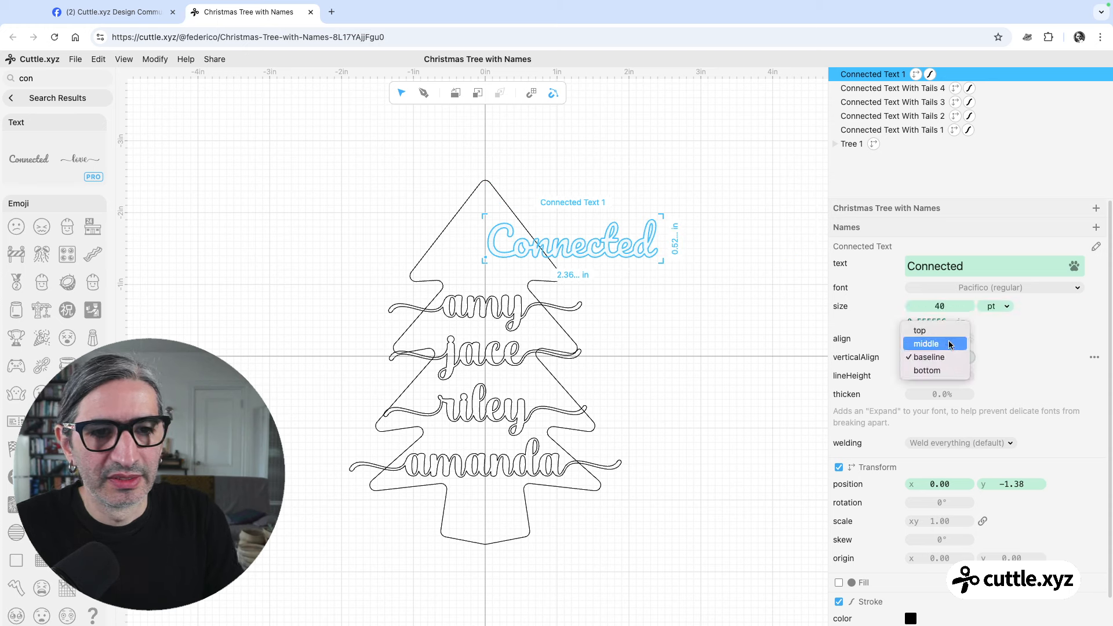
{"action": "left_click", "coordinate": [824, 365]}
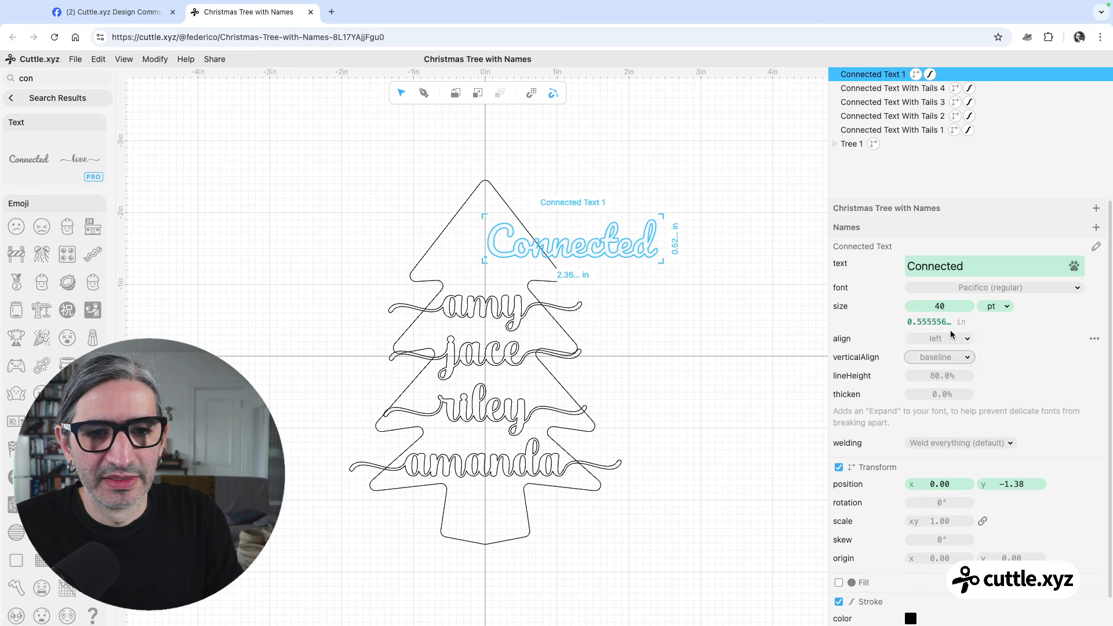
{"action": "left_click", "coordinate": [952, 338]}
{"action": "left_click", "coordinate": [943, 354]}
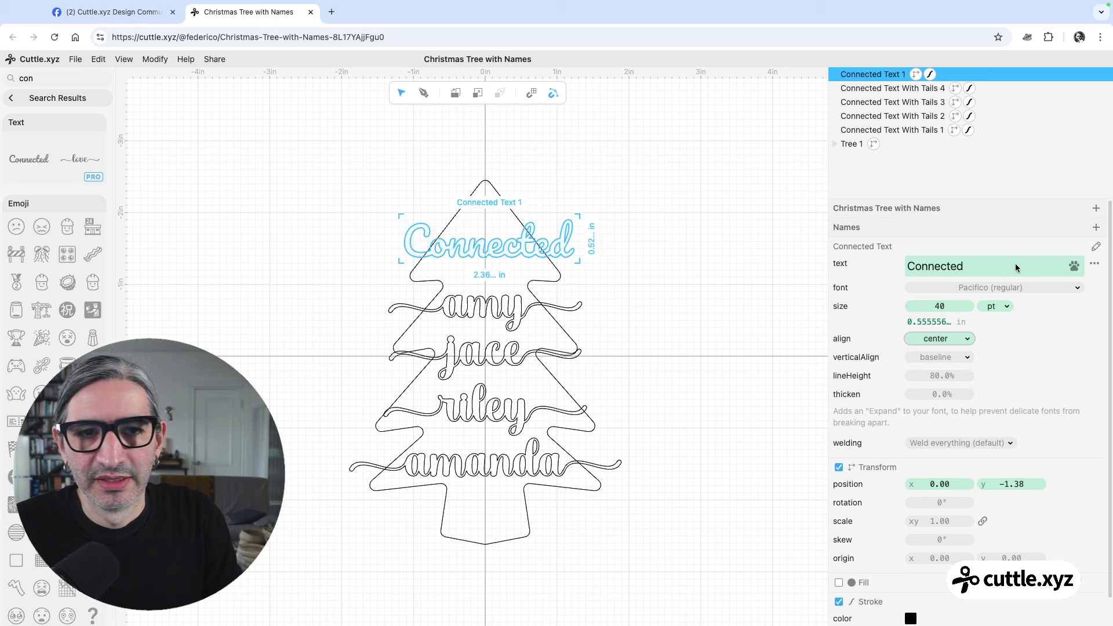
Replace the new connected text's wording with 2024.
{"action": "left_click", "coordinate": [976, 262]}
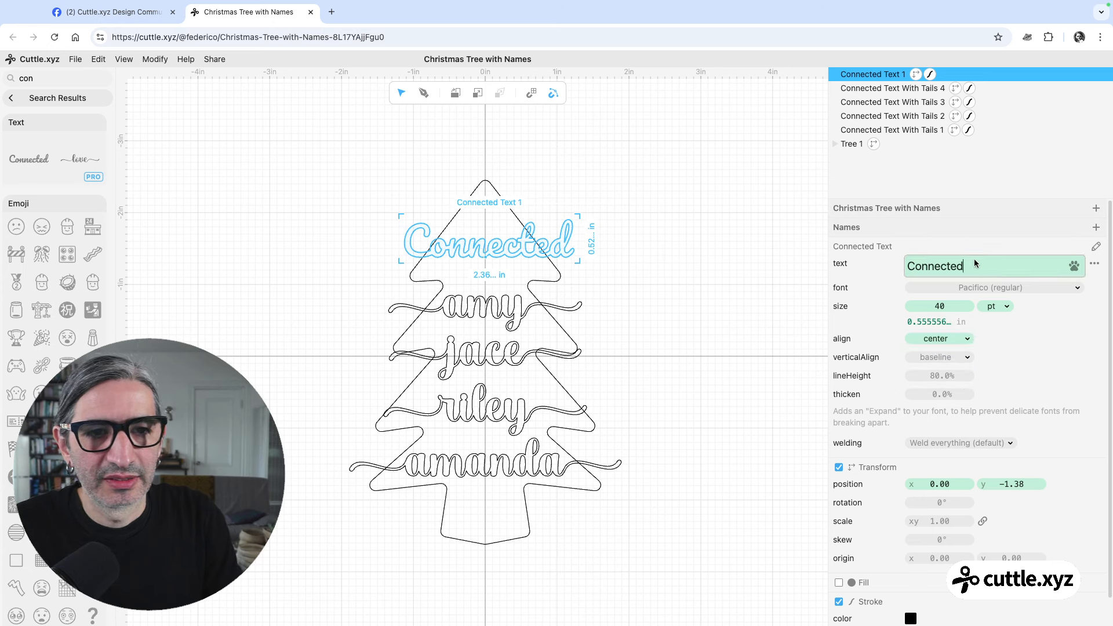
{"action": "key", "text": "BackSpace"}
{"action": "key", "text": "BackSpace"}
{"action": "key", "text": "BackSpace"}
{"action": "key", "text": "BackSpace"}
{"action": "key", "text": "BackSpace"}
{"action": "key", "text": "BackSpace"}
{"action": "key", "text": "BackSpace"}
{"action": "key", "text": "BackSpace"}
{"action": "key", "text": "BackSpace"}
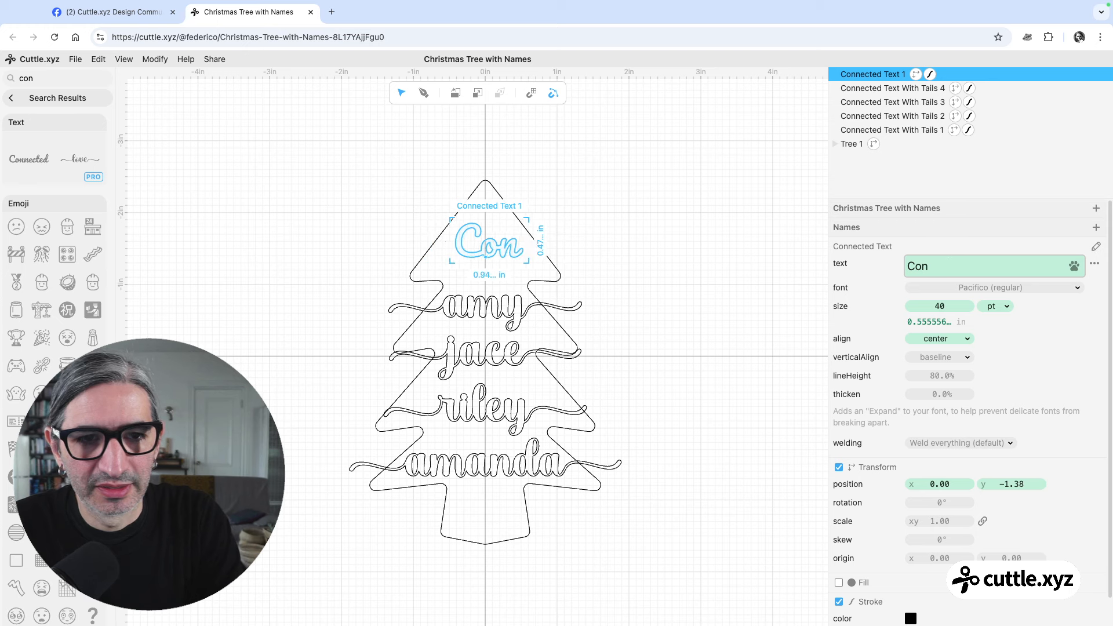
{"action": "type", "text": "2024"}
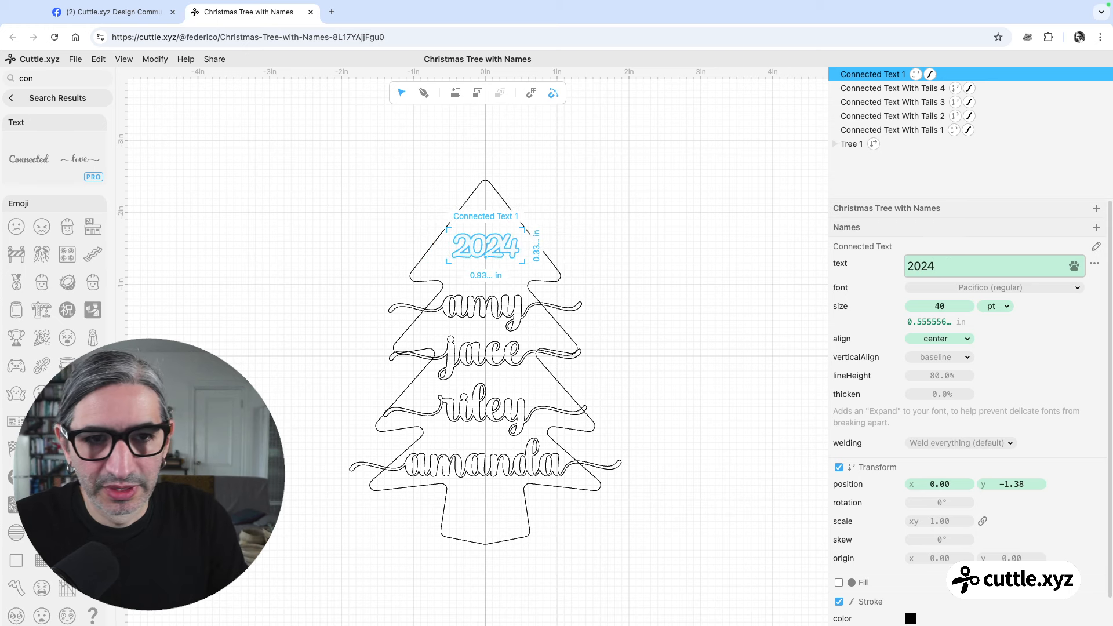
Try several handwriting fonts on the 2024 text, set it to Gloding Sophia, and close the shape search results.
{"action": "left_click", "coordinate": [1019, 289]}
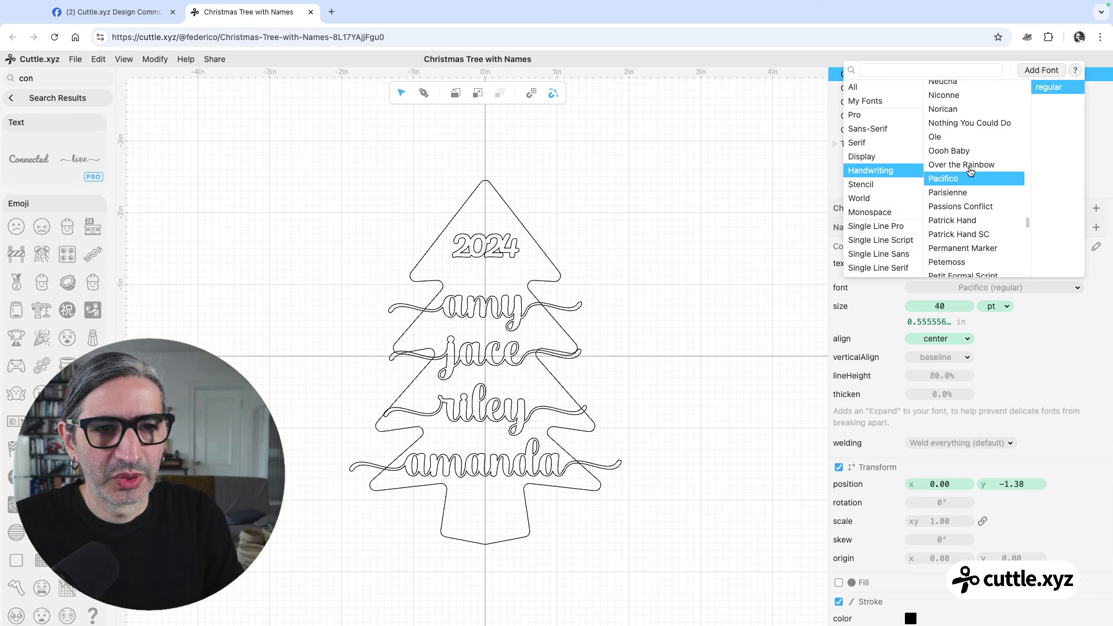
{"action": "left_click", "coordinate": [965, 208]}
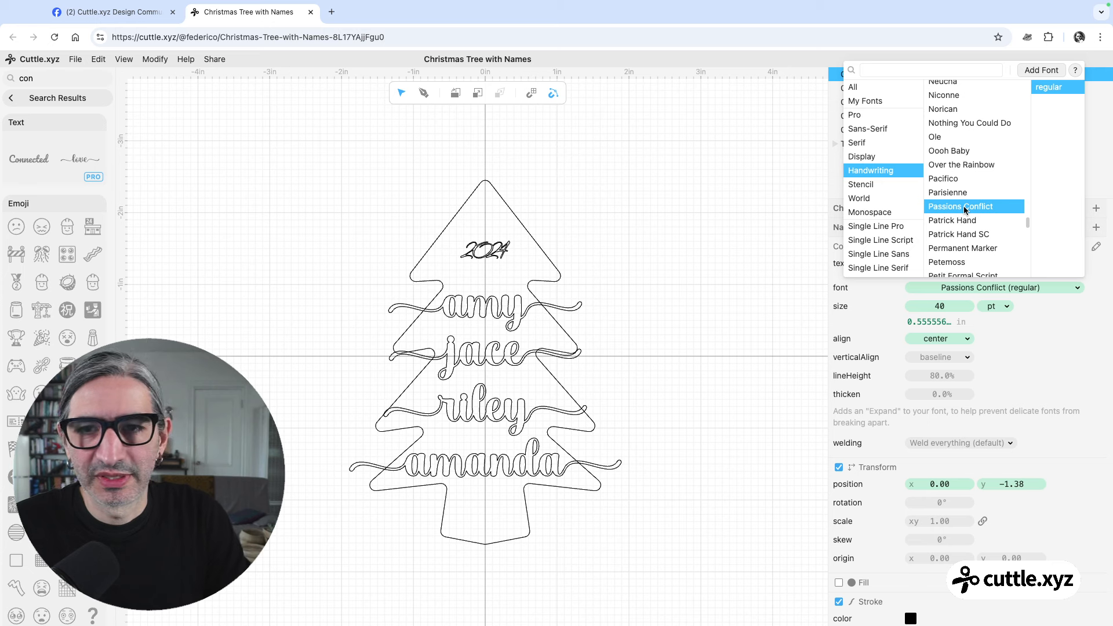
{"action": "key", "text": "Down"}
{"action": "key", "text": "Down"}
{"action": "key", "text": "Down"}
{"action": "key", "text": "Down"}
{"action": "key", "text": "Down"}
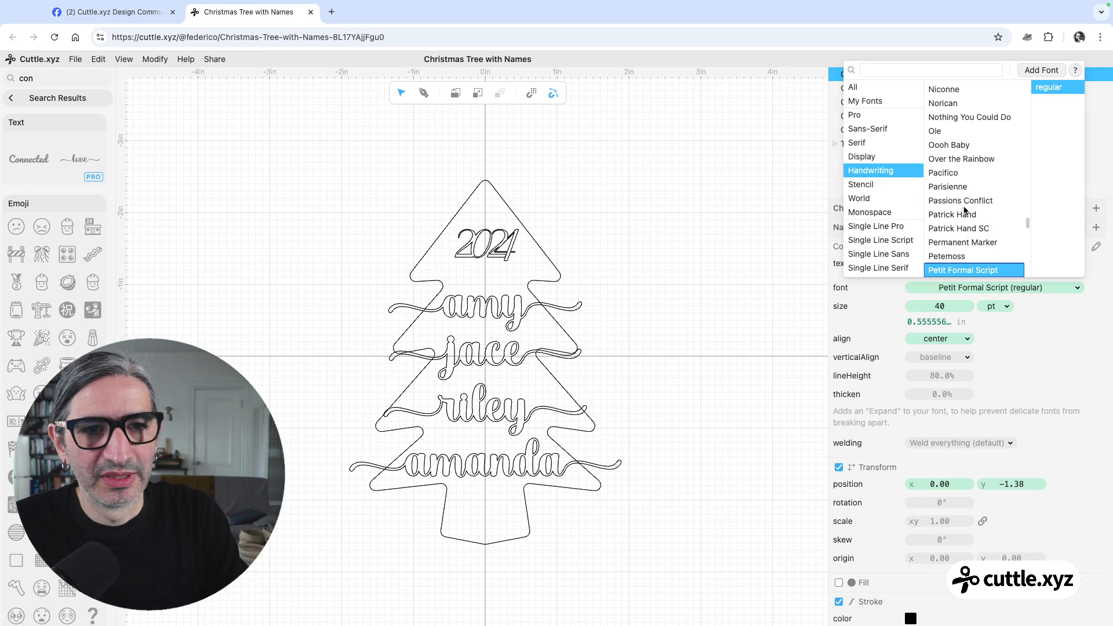
{"action": "scroll", "coordinate": [966, 210], "scroll_direction": "up", "scroll_amount": 20}
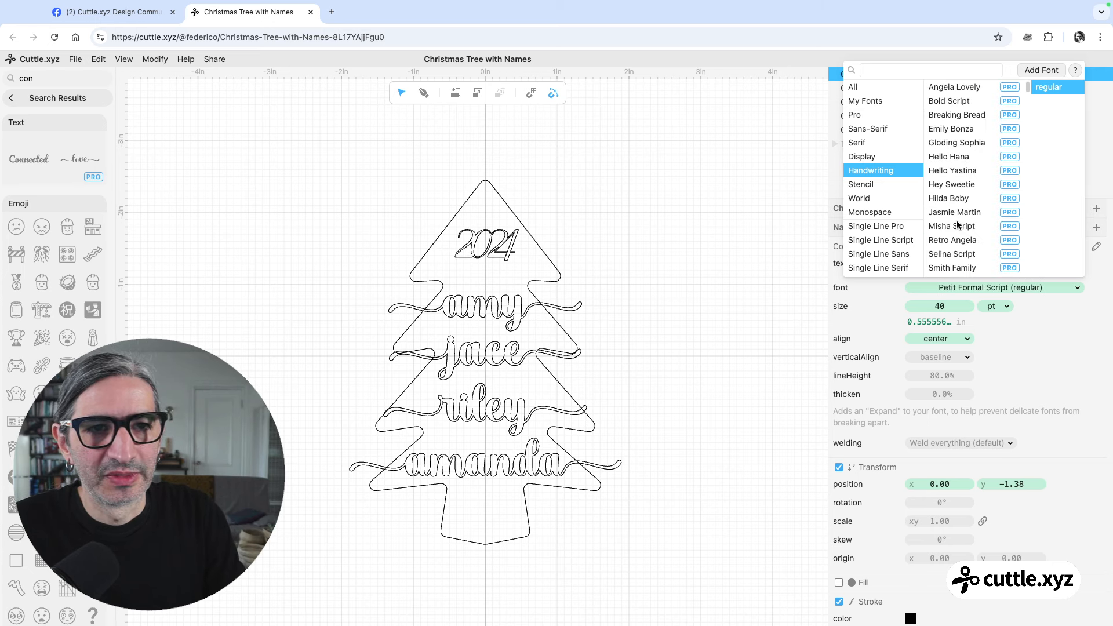
{"action": "left_click", "coordinate": [955, 88]}
{"action": "key", "text": "Down"}
{"action": "key", "text": "Down"}
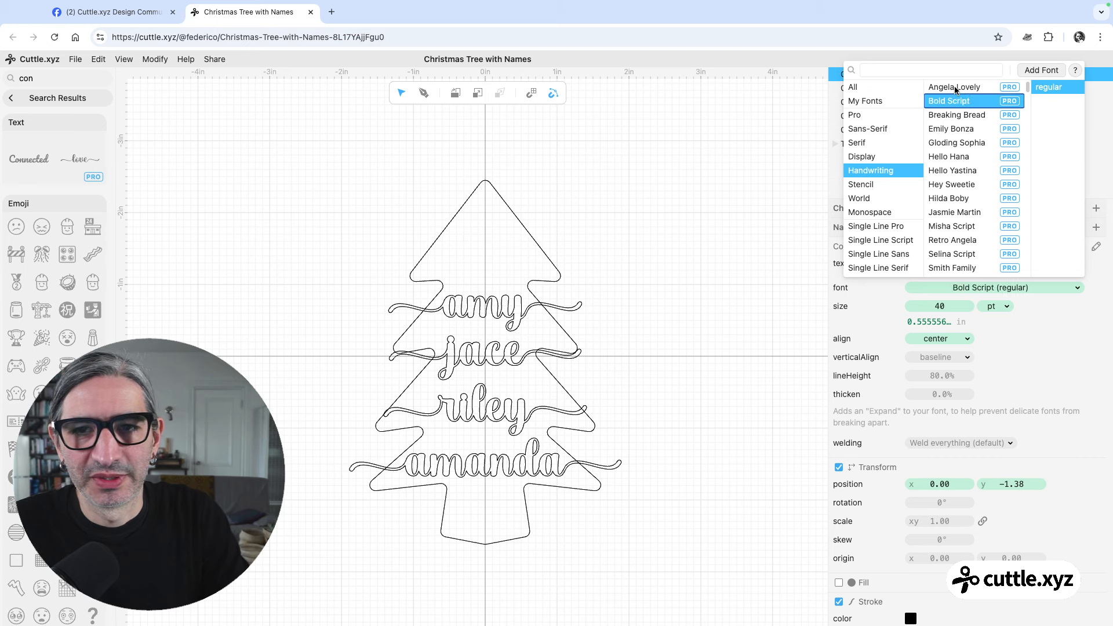
{"action": "key", "text": "Down"}
{"action": "key", "text": "Down"}
{"action": "key", "text": "Down"}
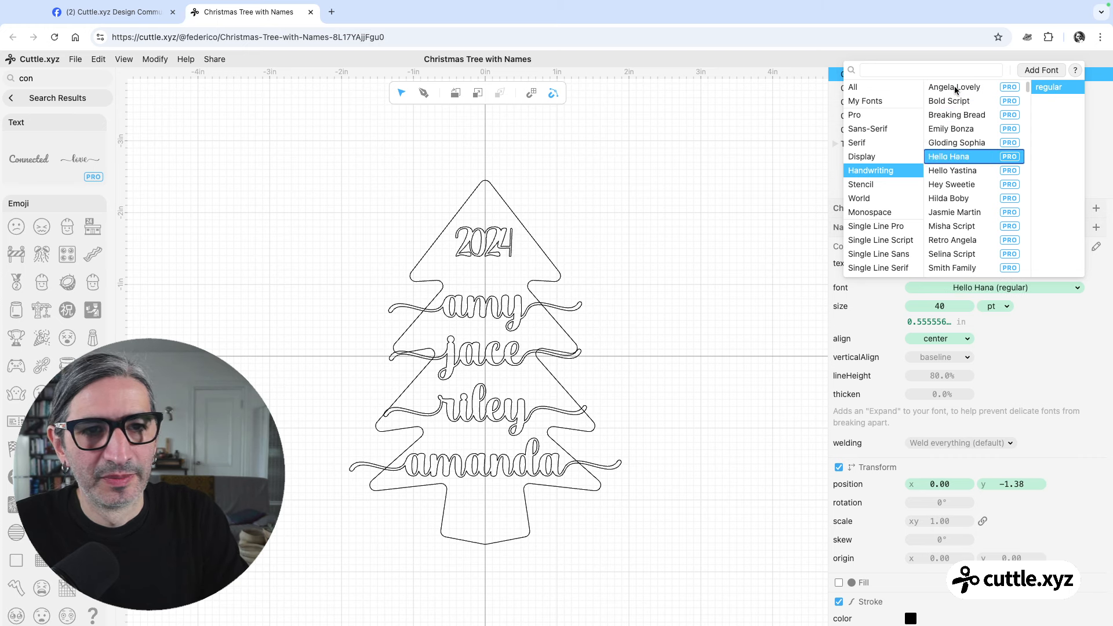
{"action": "key", "text": "Up"}
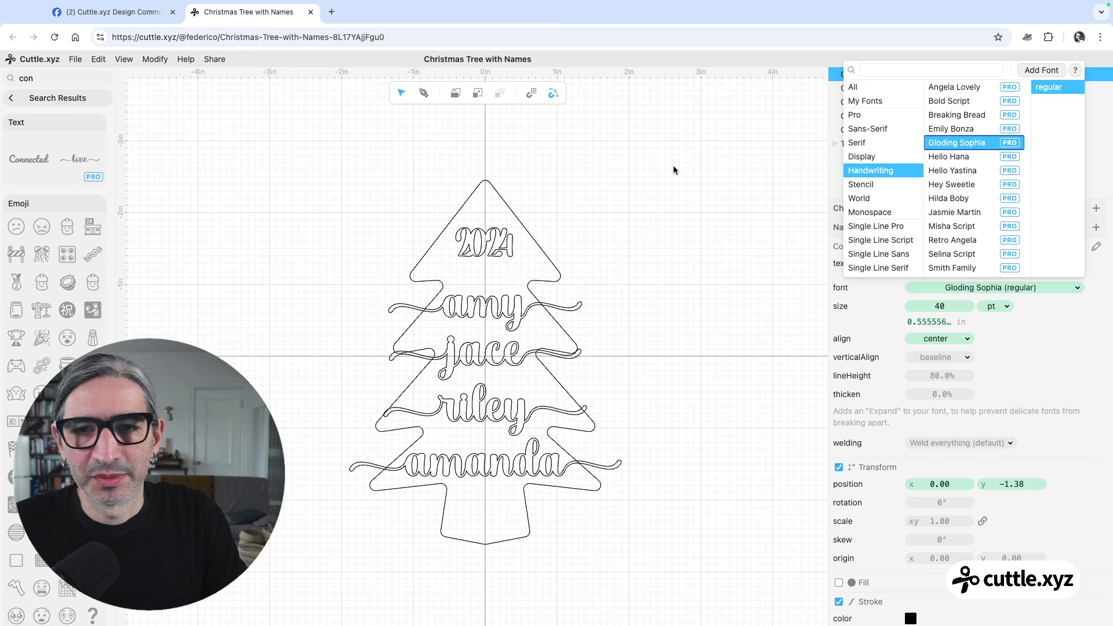
{"action": "left_click", "coordinate": [701, 287]}
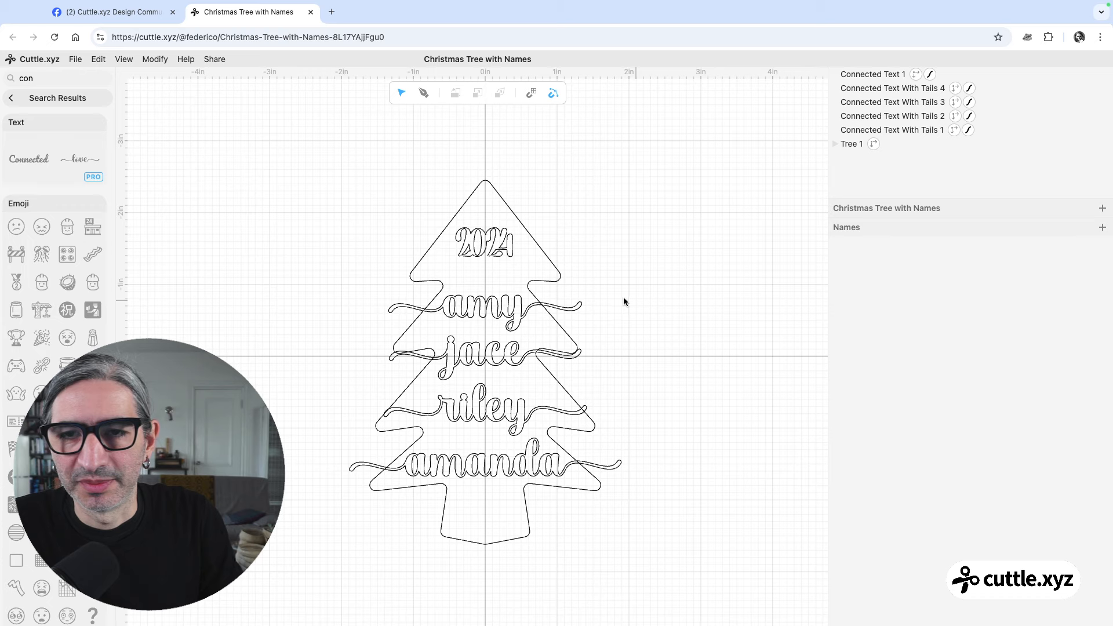
{"action": "scroll", "coordinate": [624, 297], "scroll_direction": "up", "scroll_amount": 1}
{"action": "left_click", "coordinate": [11, 97]}
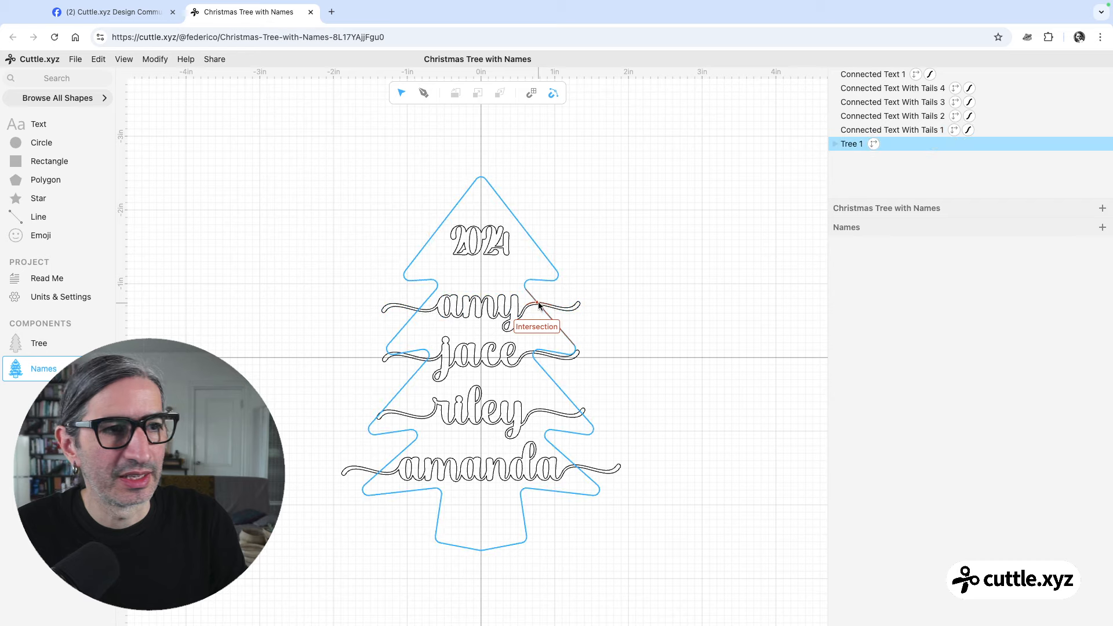
Compare how the name tails meet the tree edge in the Facebook ornament photo and in the Cuttle design.
{"action": "left_click", "coordinate": [113, 11]}
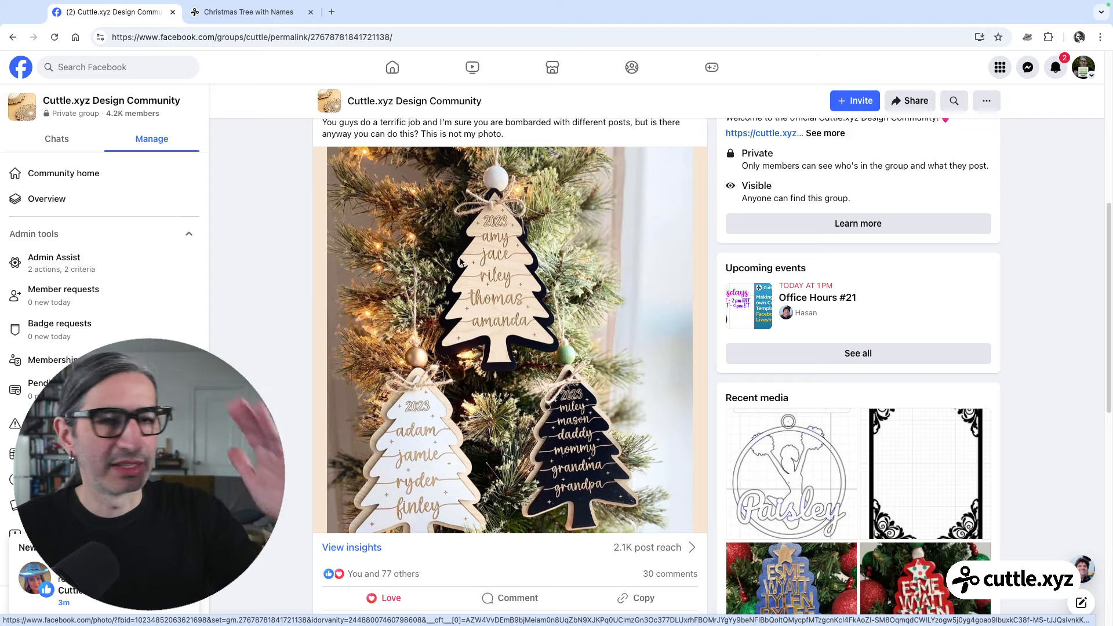
{"action": "left_click", "coordinate": [248, 11]}
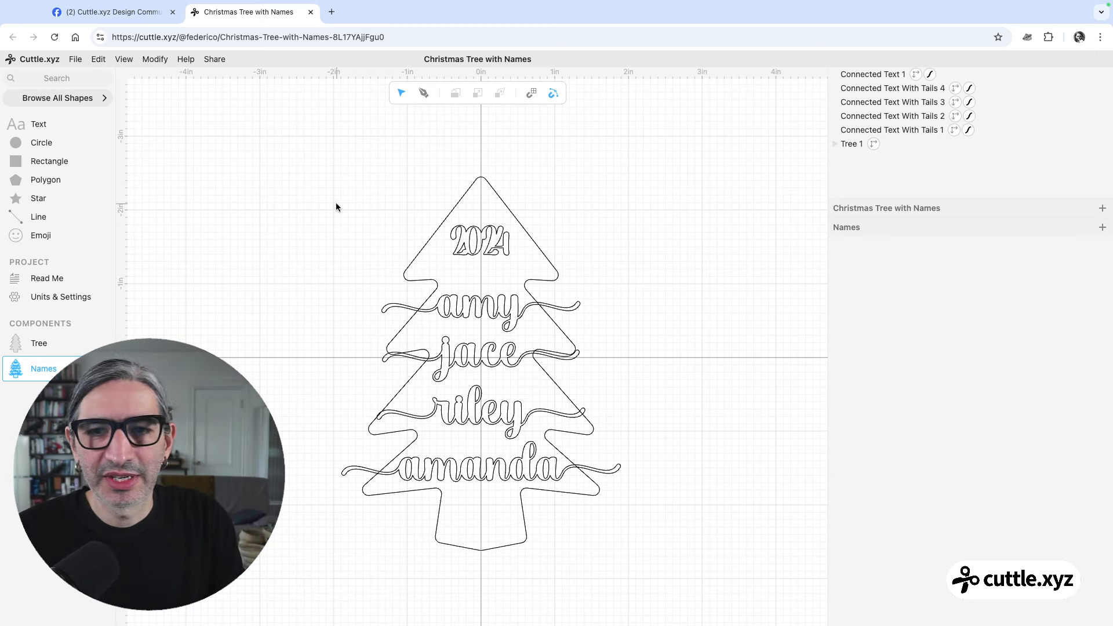
{"action": "scroll", "coordinate": [335, 203], "scroll_direction": "up", "scroll_amount": 3}
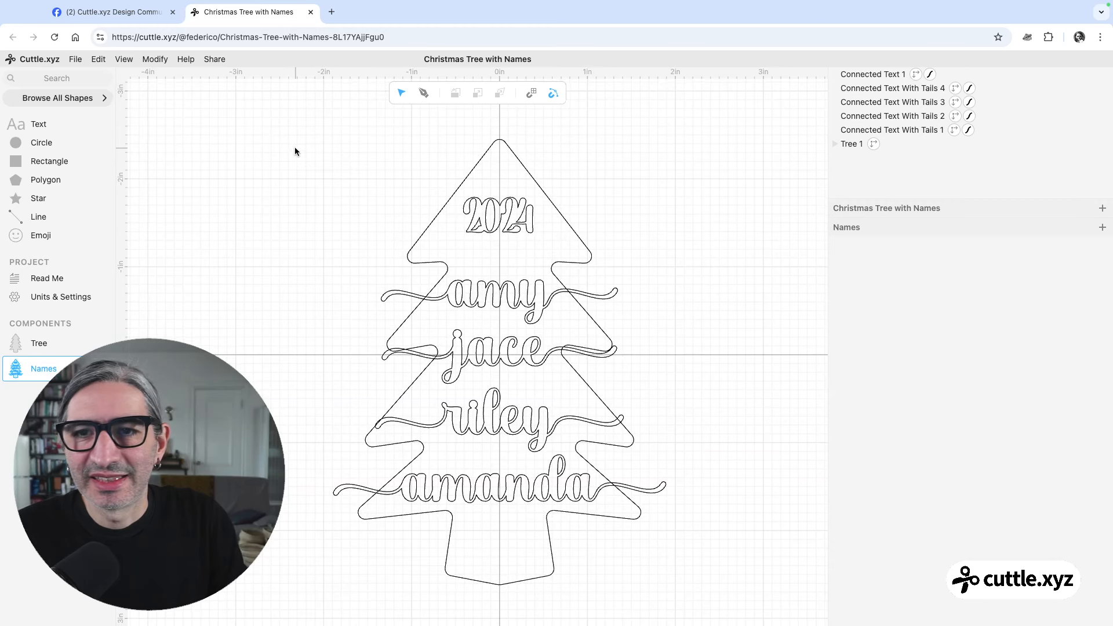
{"action": "left_click_drag", "start_coordinate": [279, 147], "coordinate": [722, 595]}
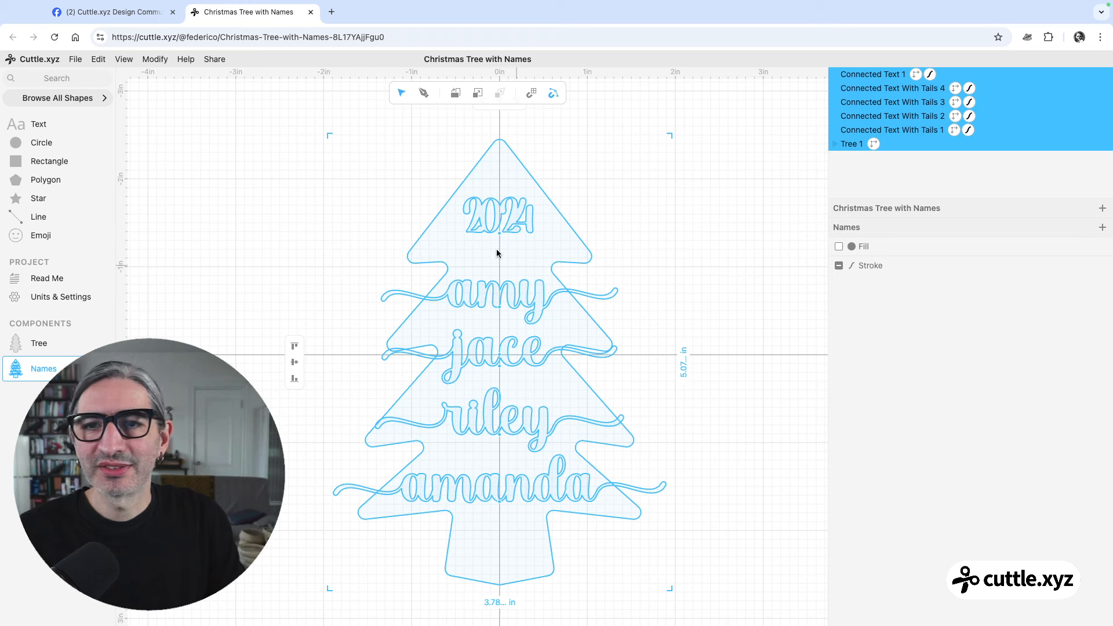
{"action": "left_click", "coordinate": [635, 152]}
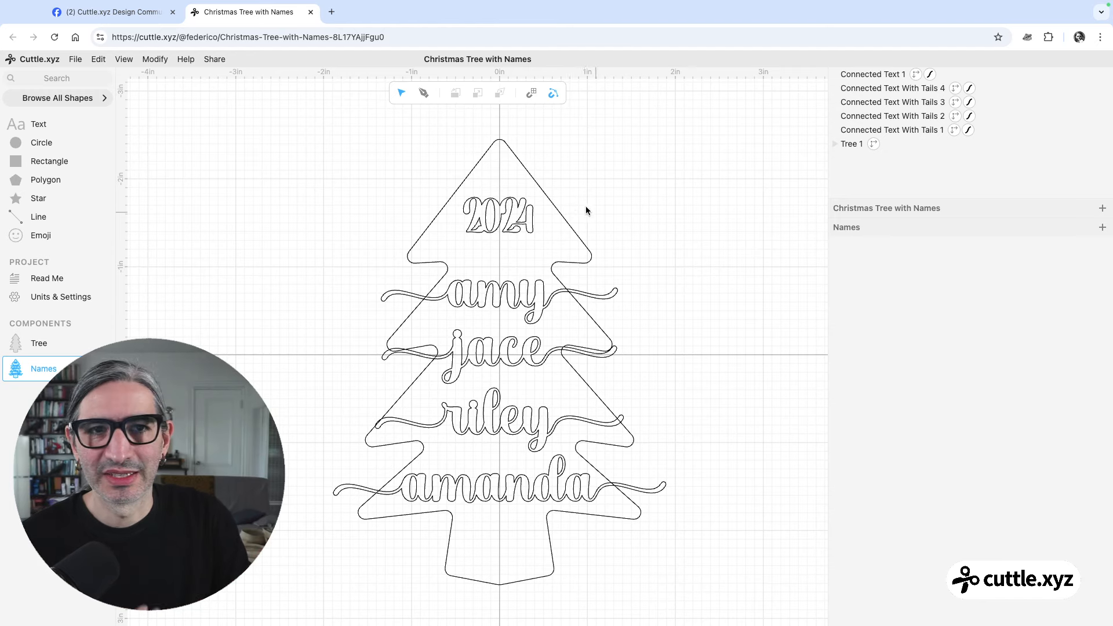
{"action": "scroll", "coordinate": [585, 211], "scroll_direction": "down", "scroll_amount": 3}
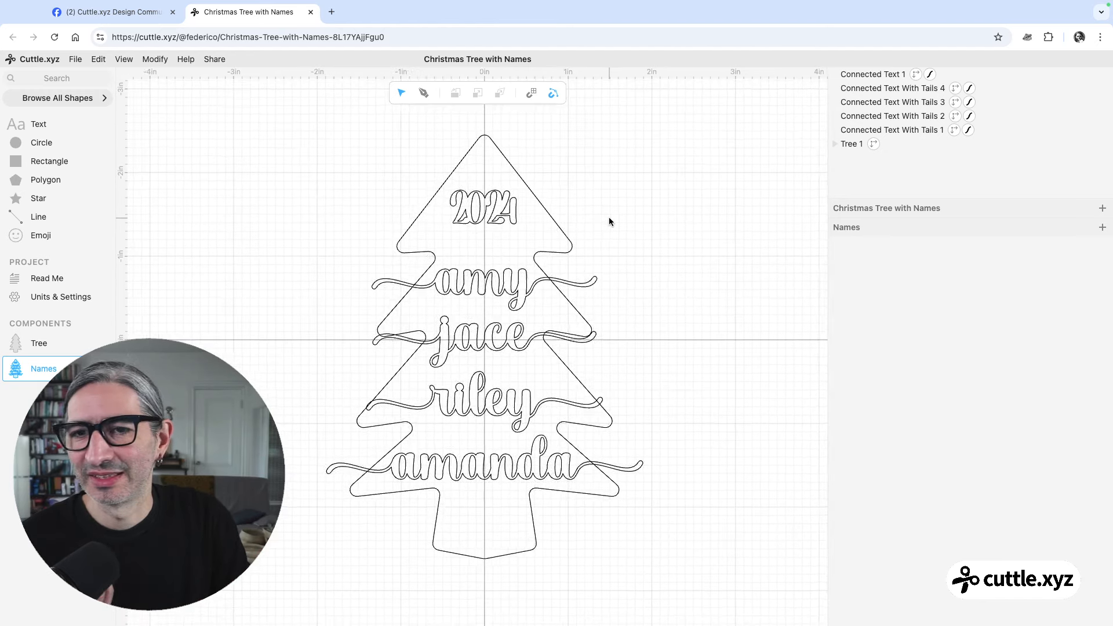
{"action": "left_click", "coordinate": [562, 281]}
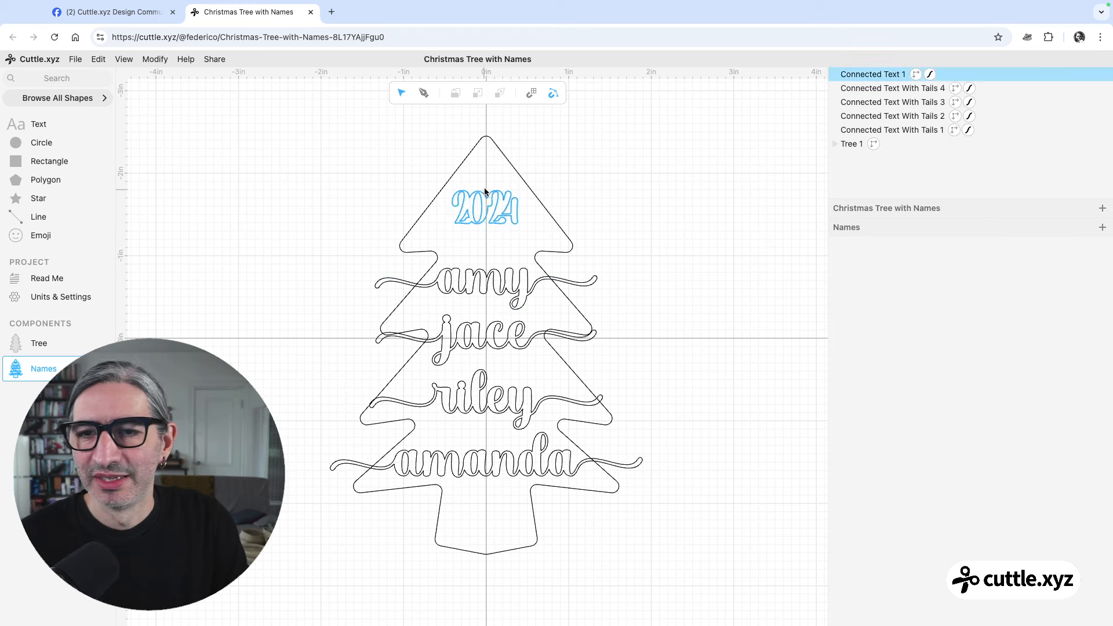
Try a Boolean Intersect on the tree, all four names and the 2024 text together, and undo it.
{"action": "left_click_drag", "start_coordinate": [294, 119], "coordinate": [718, 581]}
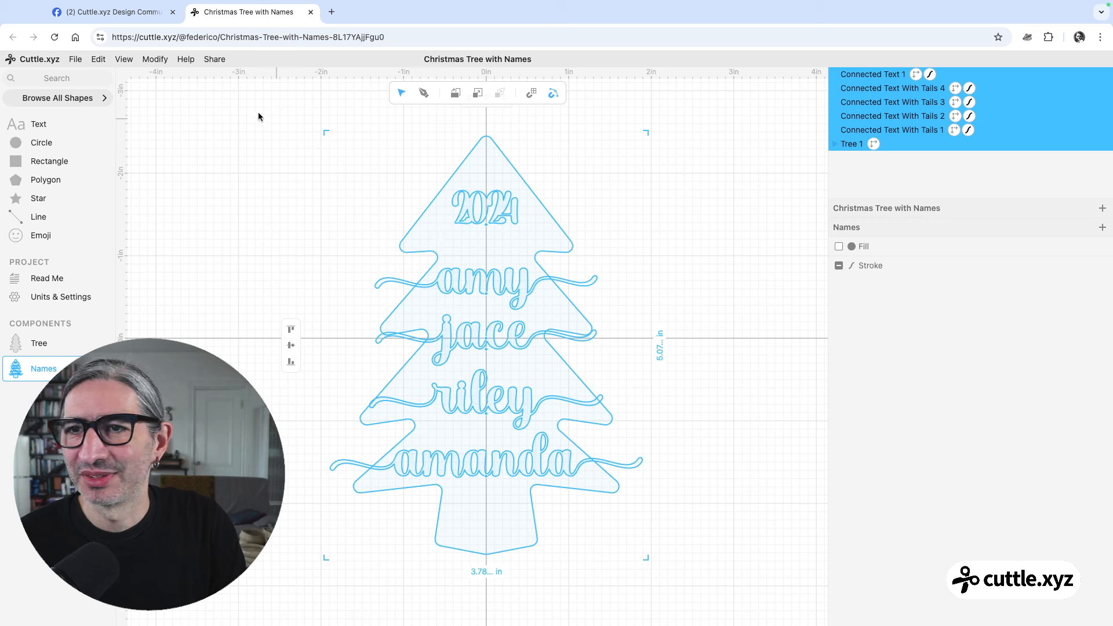
{"action": "left_click", "coordinate": [154, 60]}
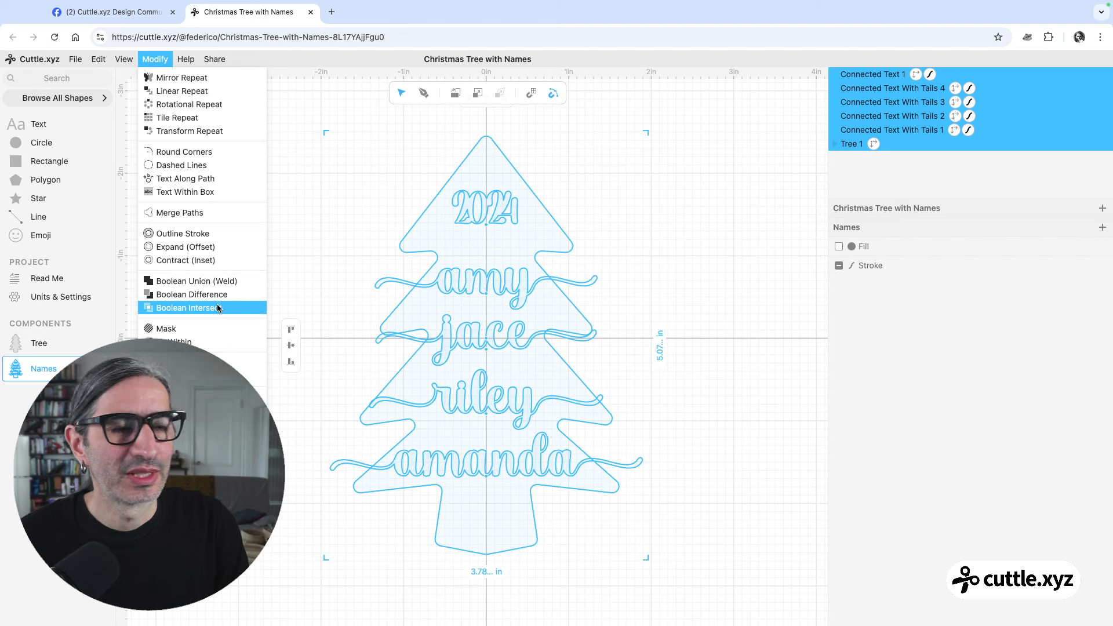
{"action": "left_click", "coordinate": [210, 310]}
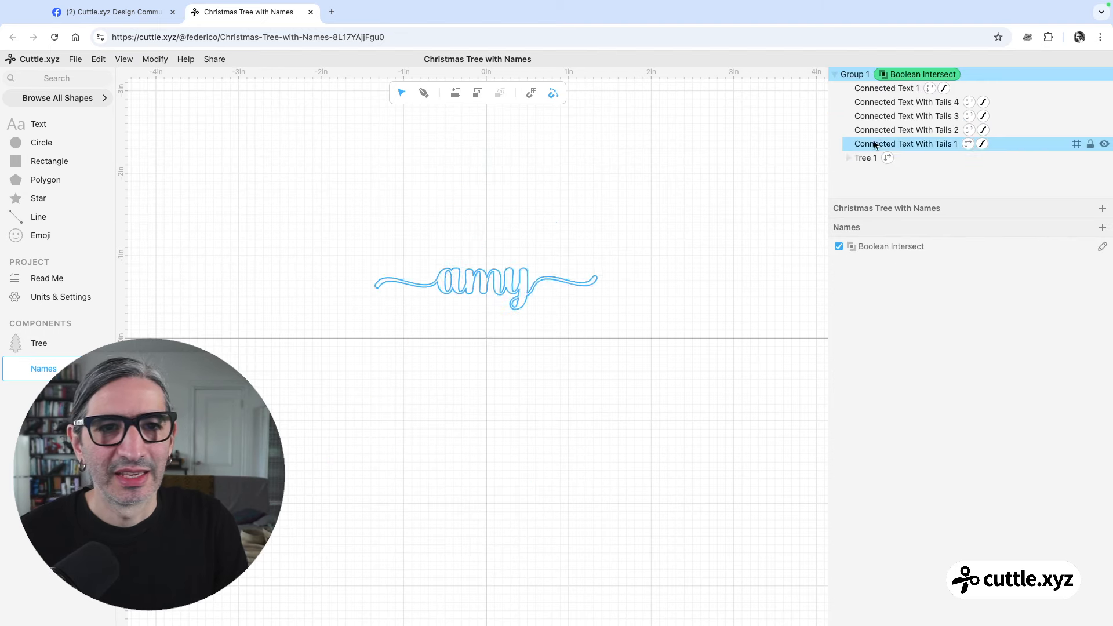
{"action": "left_click", "coordinate": [779, 163]}
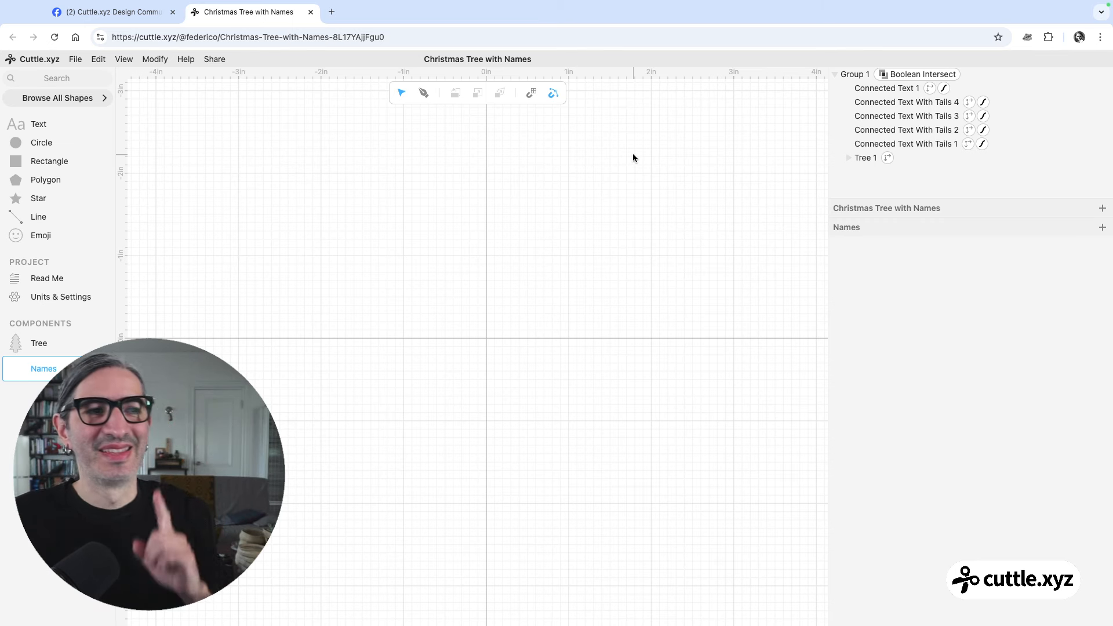
{"action": "left_click", "coordinate": [917, 76]}
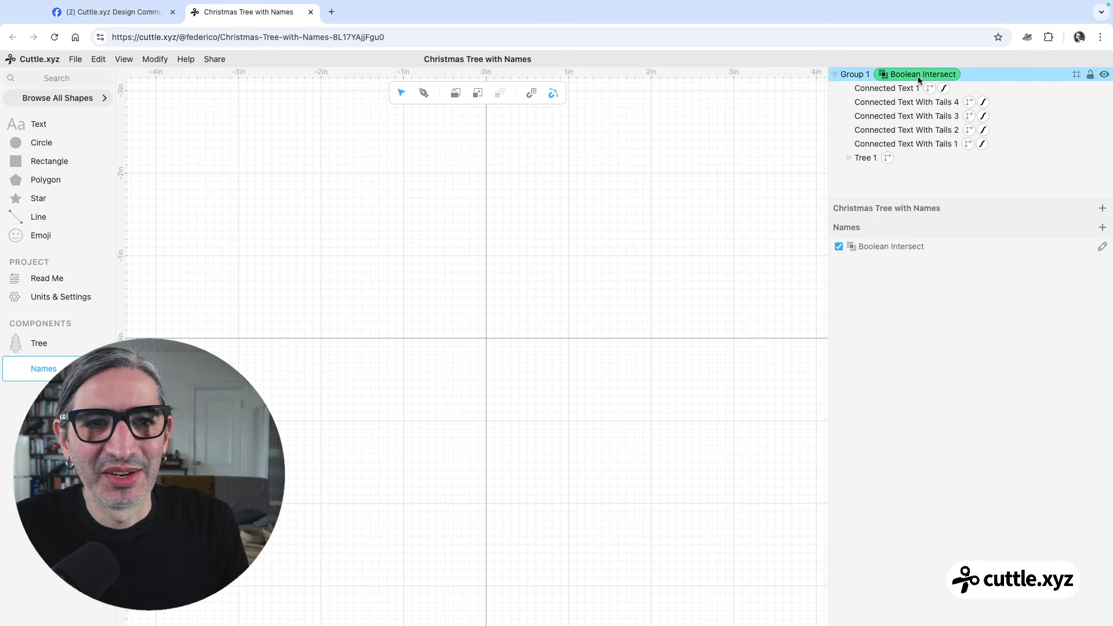
{"action": "left_click", "coordinate": [594, 156]}
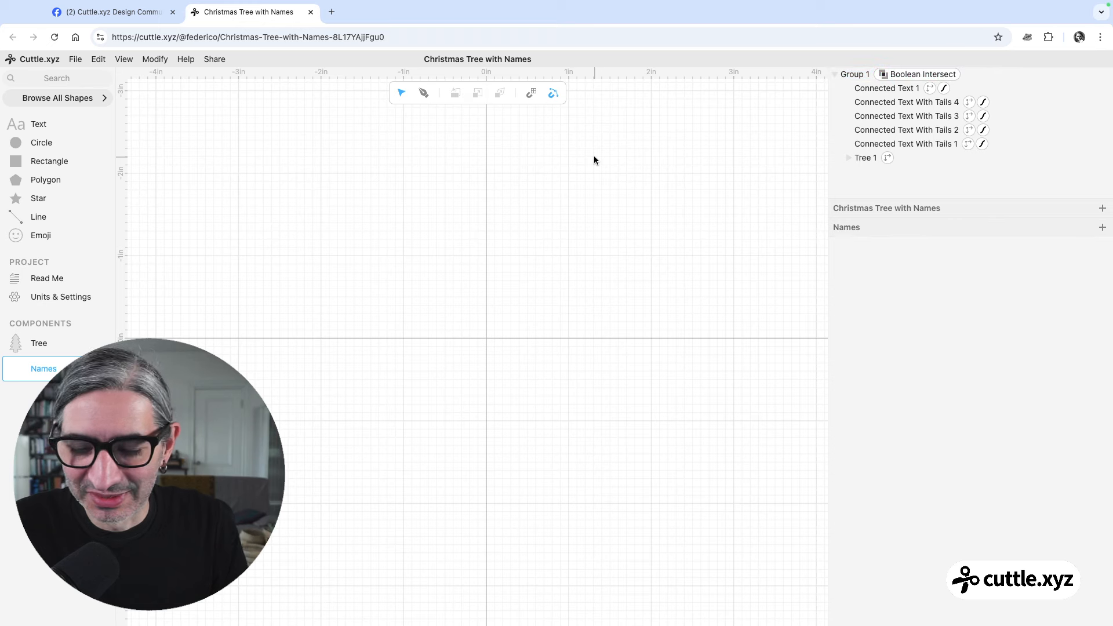
{"action": "key", "text": "super+z"}
{"action": "left_click", "coordinate": [627, 203]}
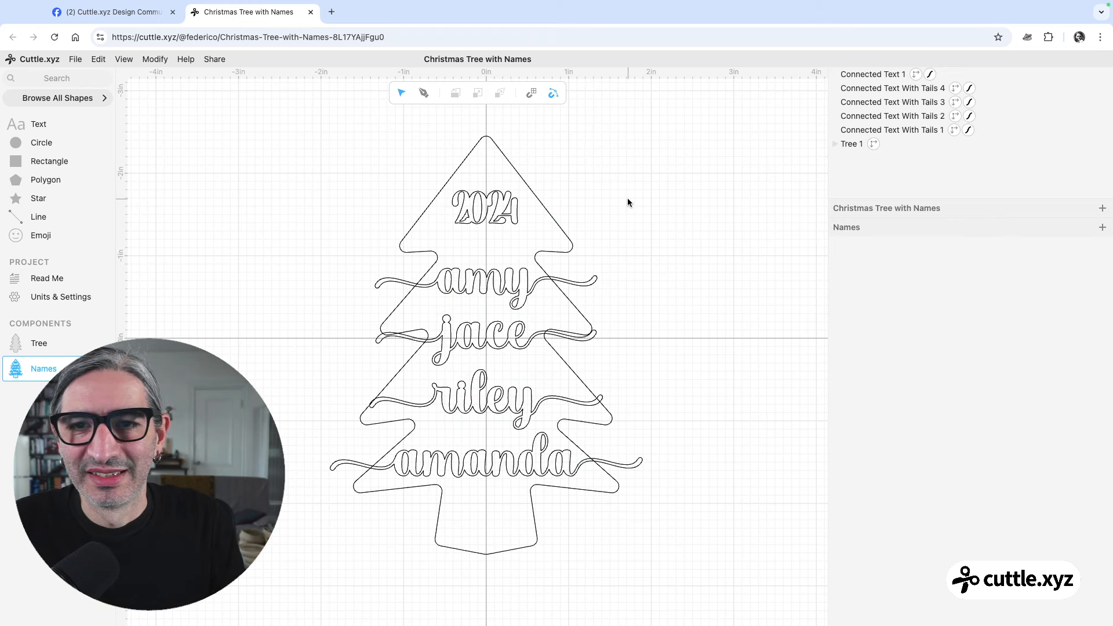
Delete the tree from the Names component and add a new component named Front.
{"action": "left_click", "coordinate": [547, 209]}
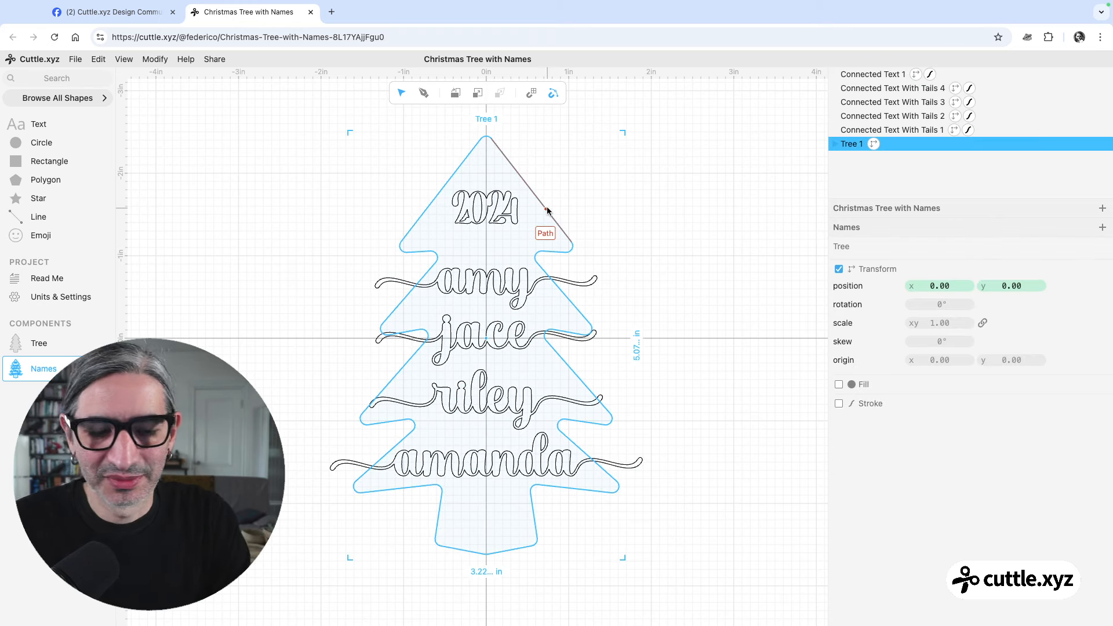
{"action": "key", "text": "Delete"}
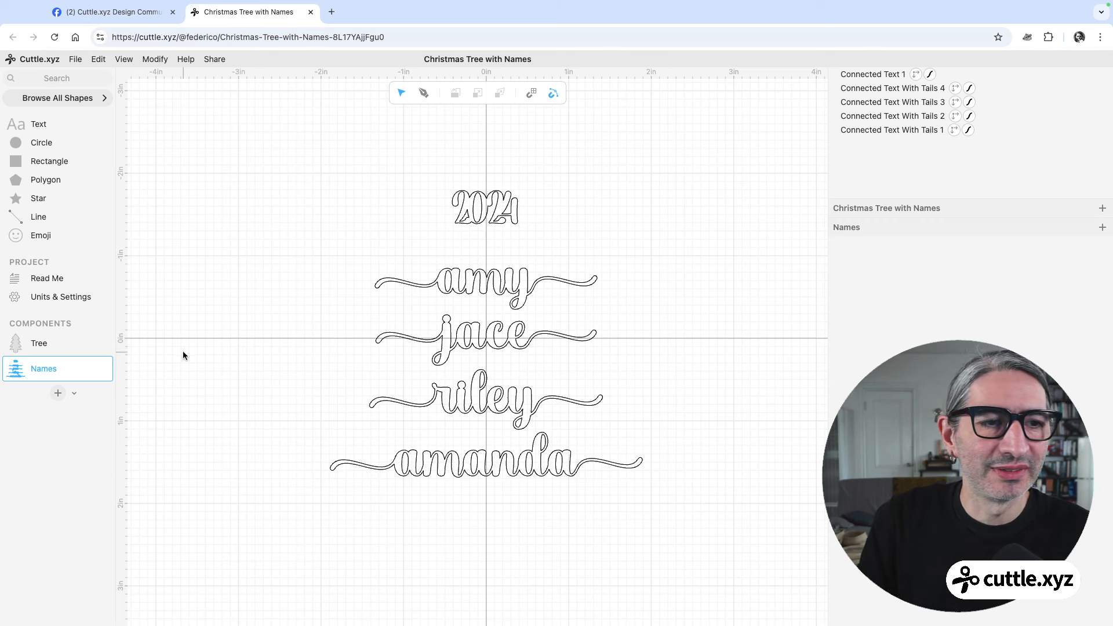
{"action": "left_click", "coordinate": [58, 395]}
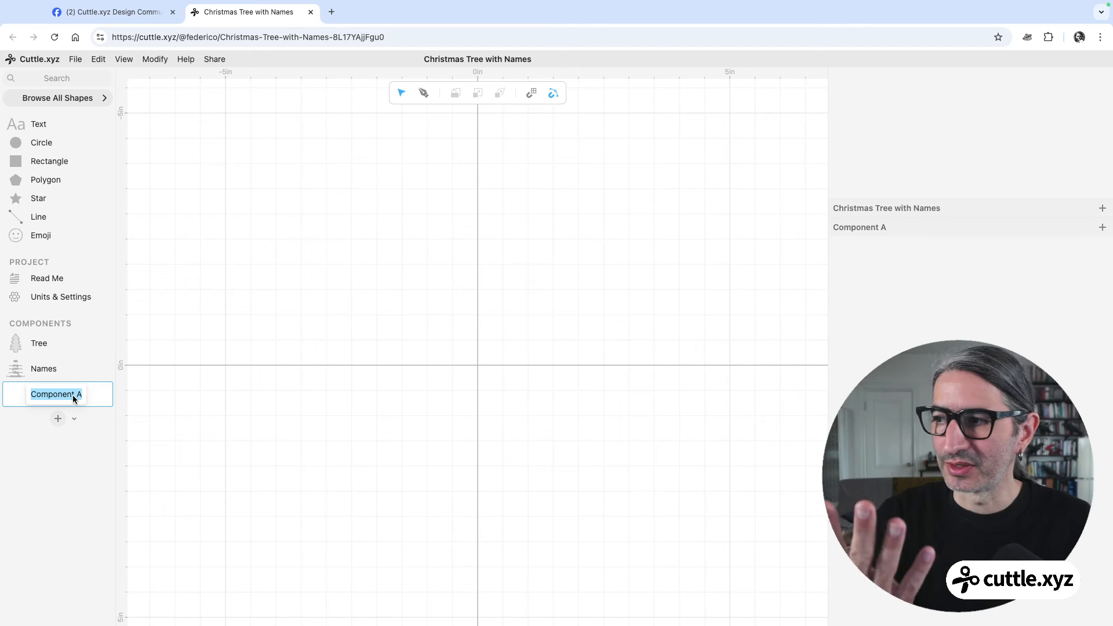
{"action": "type", "text": "Fr"}
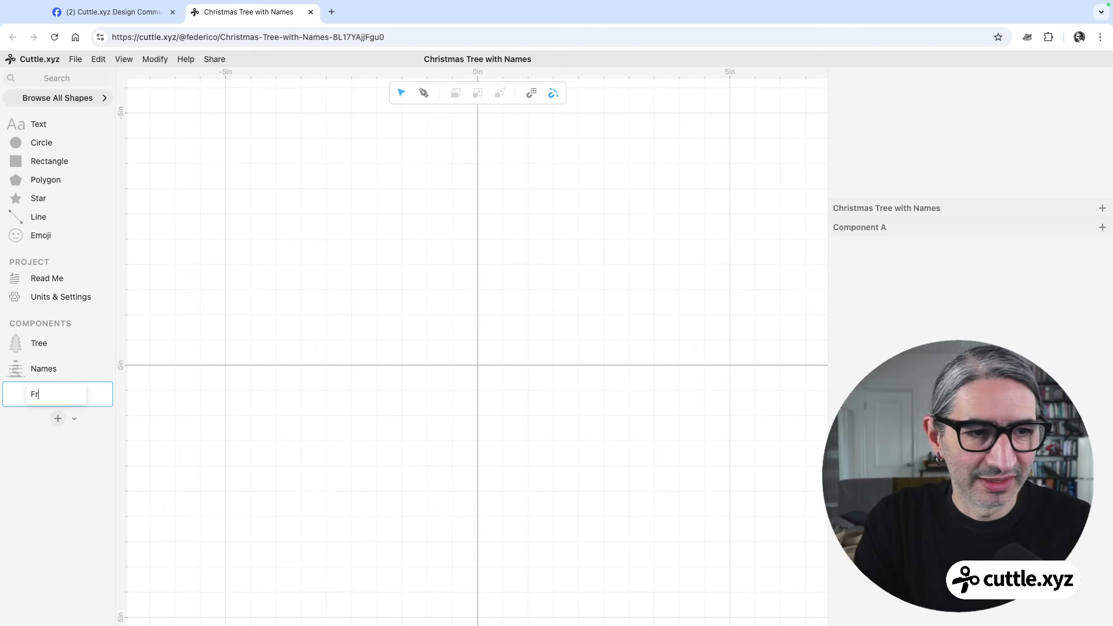
{"action": "type", "text": "ont"}
{"action": "key", "text": "Return"}
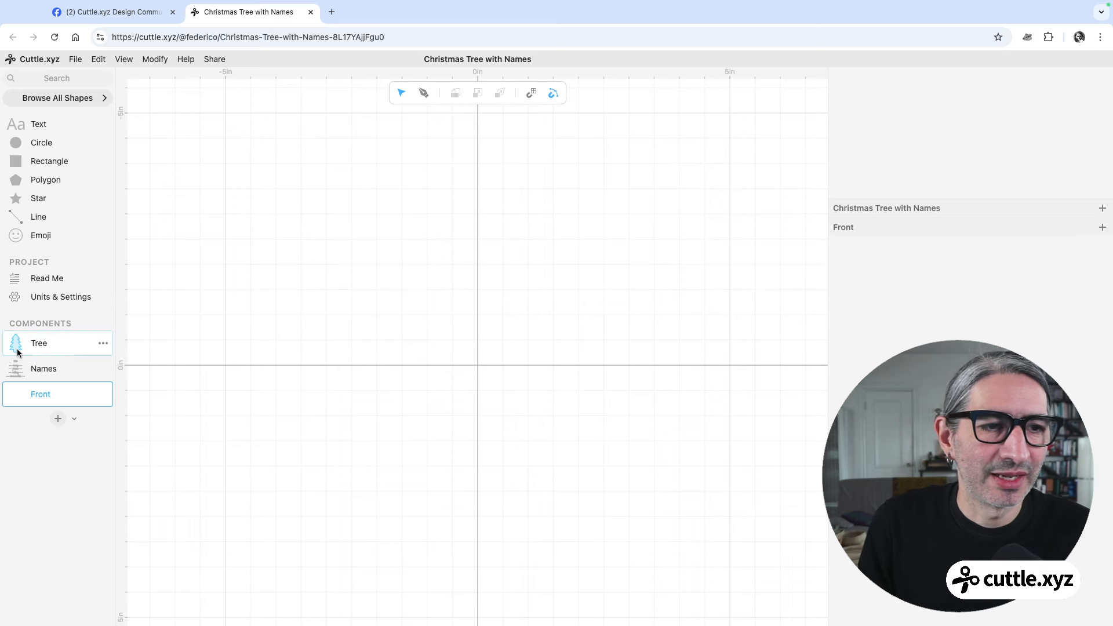
Place the Tree and Names components in Front, both centered on the origin.
{"action": "left_click_drag", "start_coordinate": [19, 343], "coordinate": [477, 363]}
{"action": "left_click", "coordinate": [349, 338]}
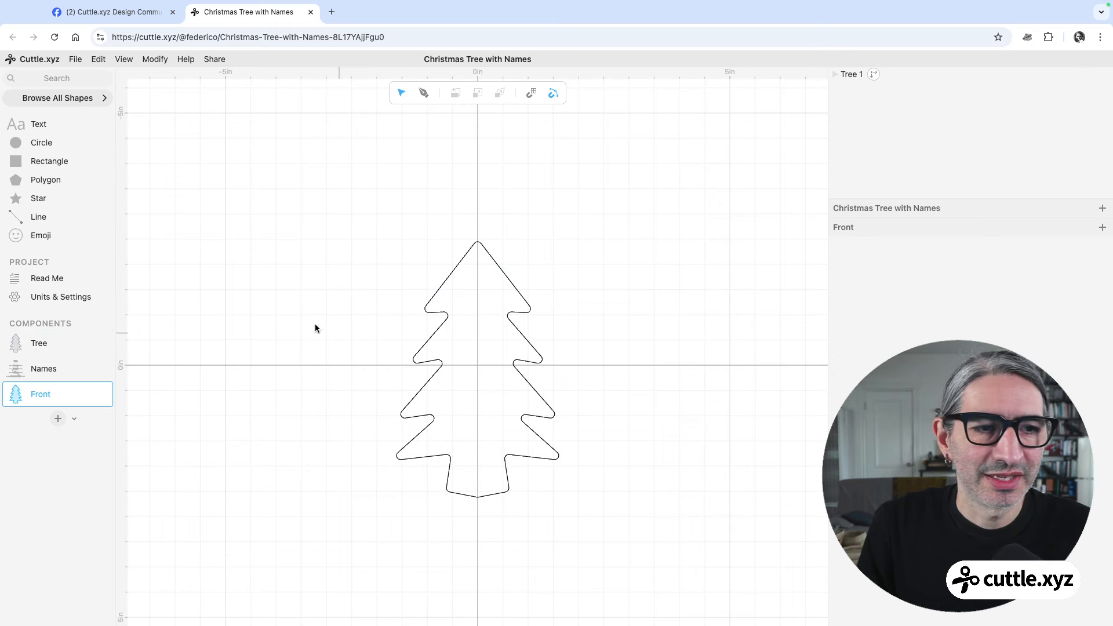
{"action": "left_click_drag", "start_coordinate": [12, 373], "coordinate": [478, 366]}
{"action": "left_click", "coordinate": [646, 409]}
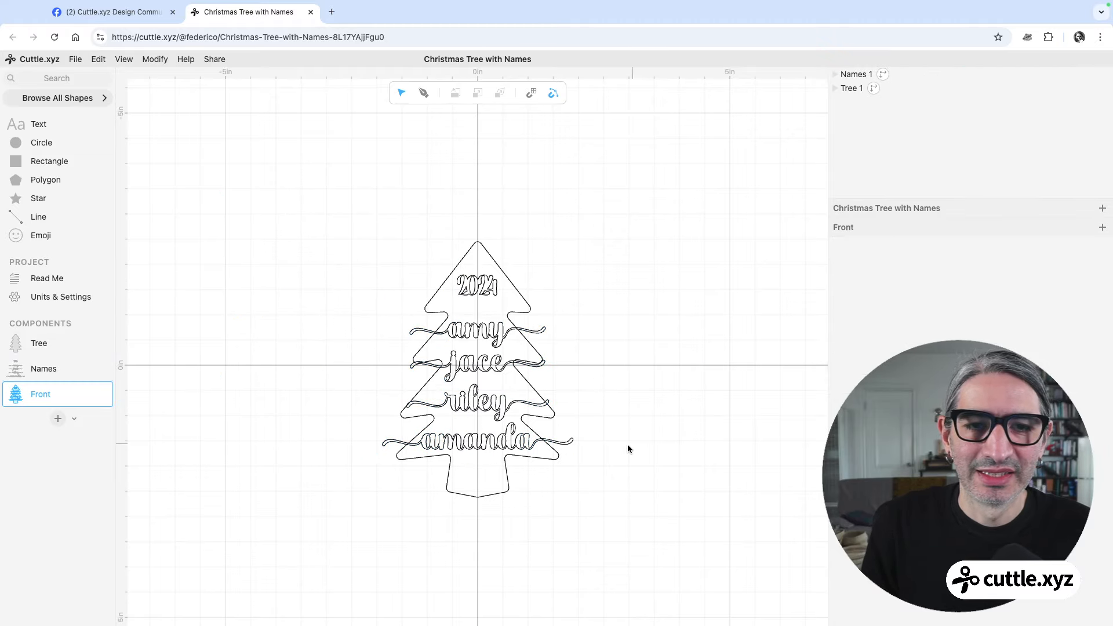
Apply a Boolean Intersect to the placed names and tree together.
{"action": "scroll", "coordinate": [610, 446], "scroll_direction": "down", "scroll_amount": 3}
{"action": "scroll", "coordinate": [608, 446], "scroll_direction": "down", "scroll_amount": 1}
{"action": "scroll", "coordinate": [608, 445], "scroll_direction": "up", "scroll_amount": 5}
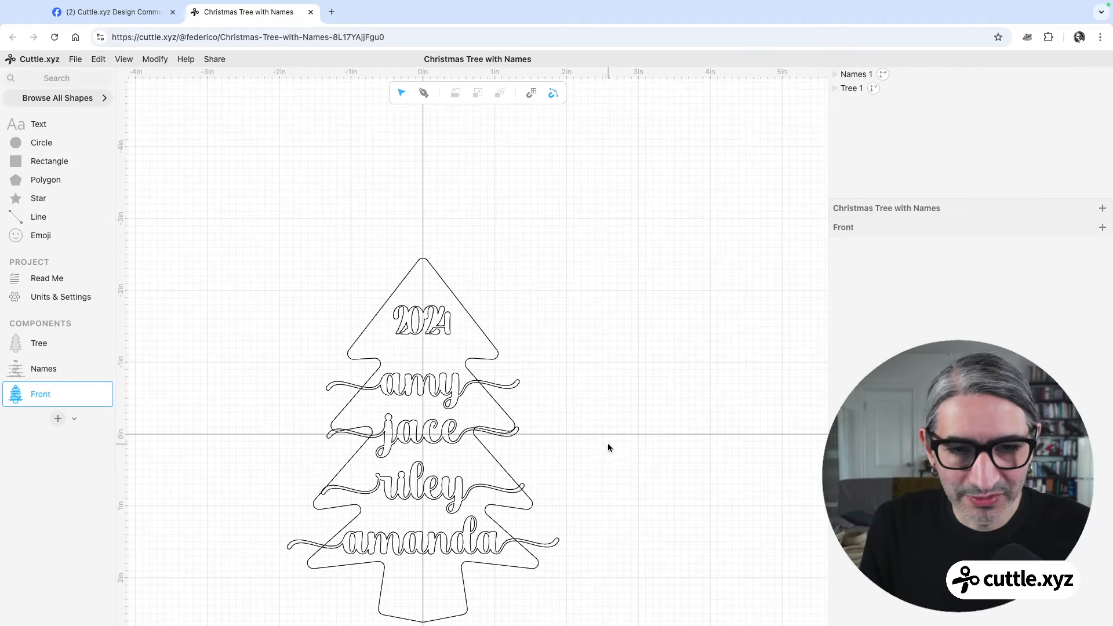
{"action": "left_click_drag", "start_coordinate": [608, 445], "coordinate": [672, 344]}
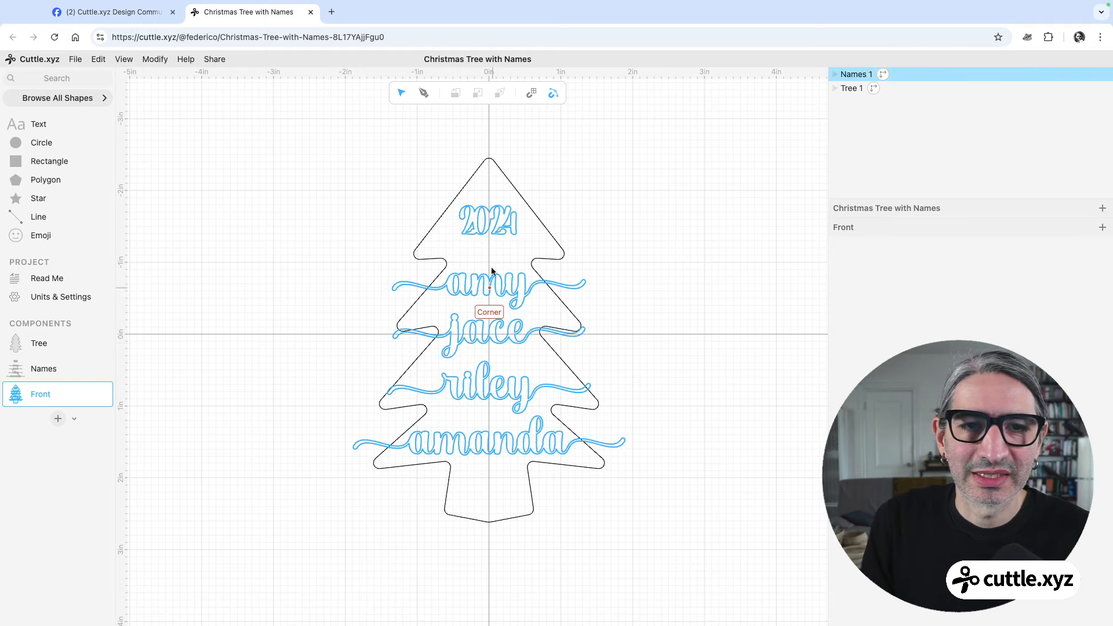
{"action": "mouse_move", "coordinate": [273, 160]}
{"action": "left_mouse_down"}
{"action": "mouse_move", "coordinate": [522, 464]}
{"action": "mouse_move", "coordinate": [683, 534]}
{"action": "mouse_move", "coordinate": [699, 562]}
{"action": "left_mouse_up"}
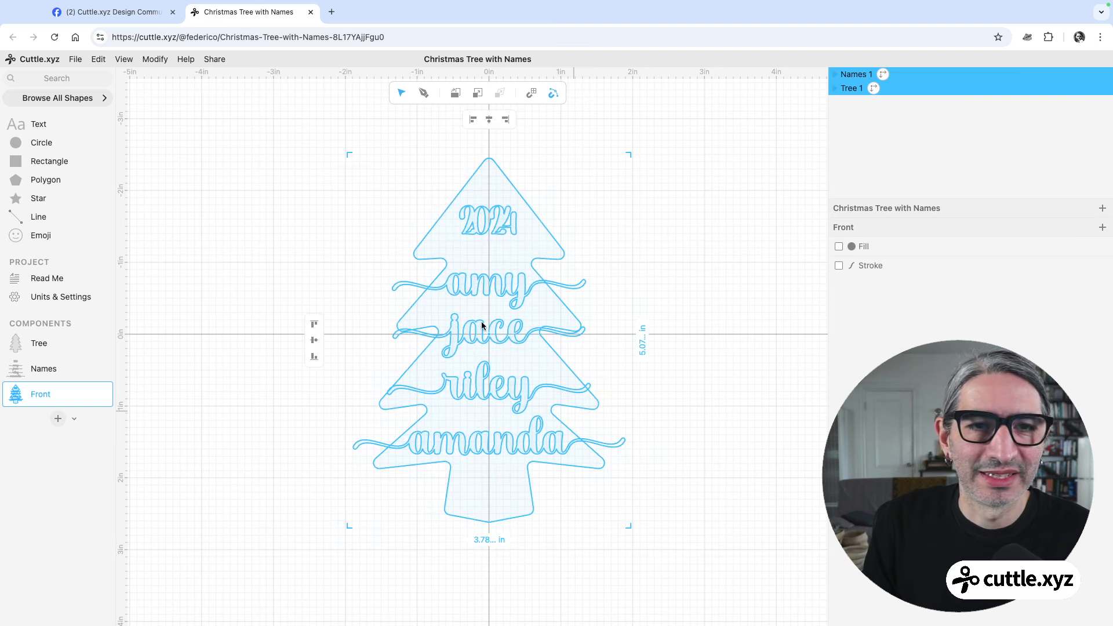
{"action": "left_click", "coordinate": [172, 59]}
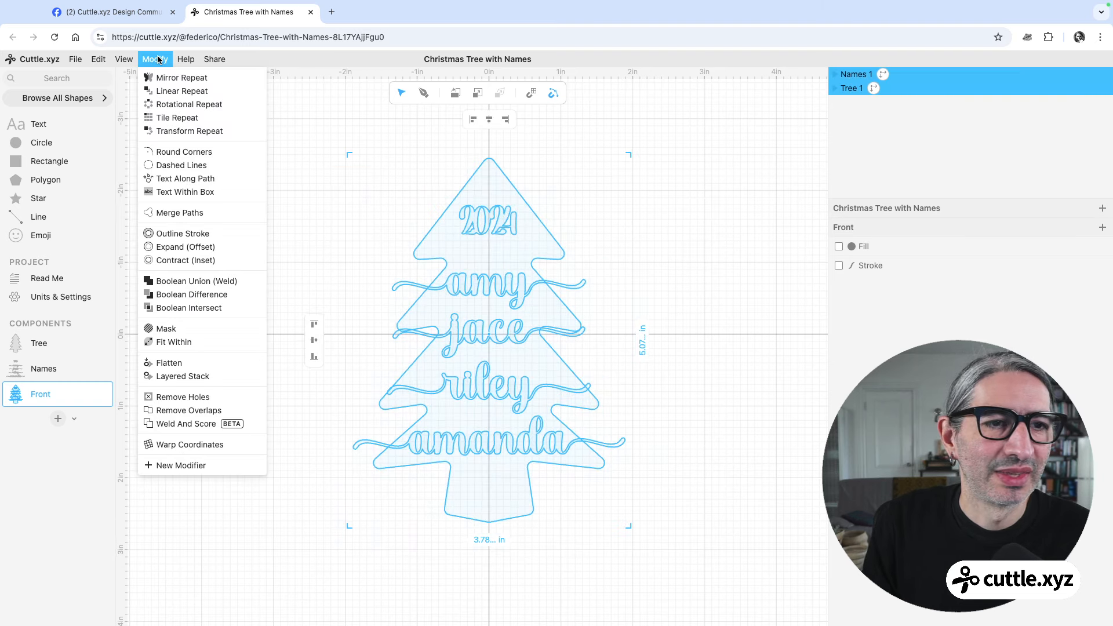
{"action": "left_click", "coordinate": [203, 309]}
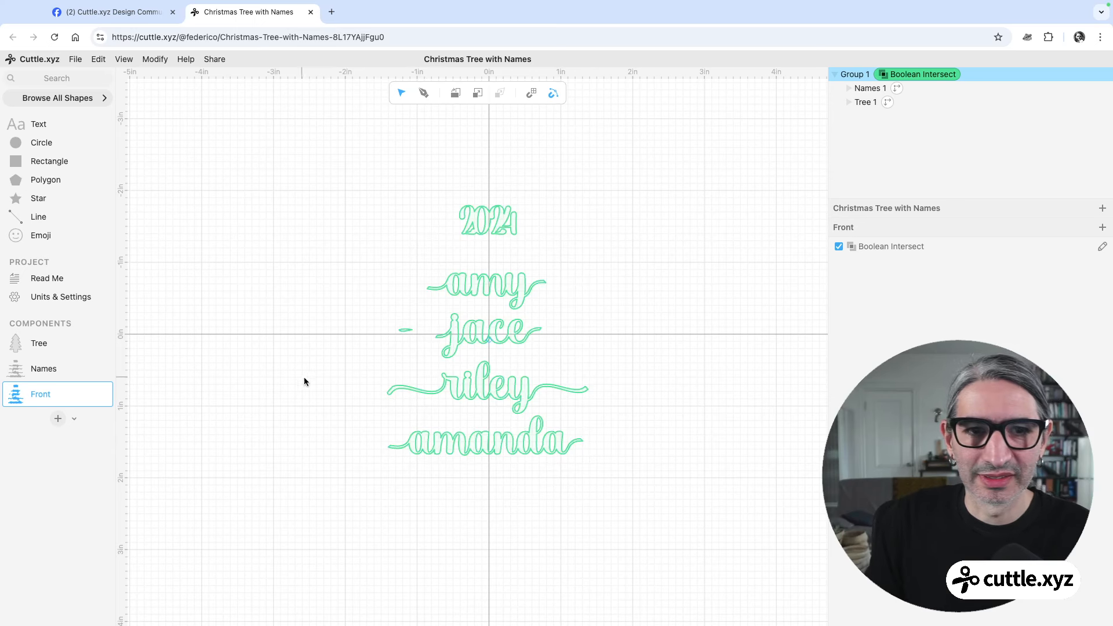
Inside the intersected group, move the second name down to a y position of 0.18, and return to the whole design.
{"action": "scroll", "coordinate": [421, 396], "scroll_direction": "up", "scroll_amount": 2}
{"action": "scroll", "coordinate": [680, 495], "scroll_direction": "up", "scroll_amount": 2}
{"action": "scroll", "coordinate": [676, 490], "scroll_direction": "down", "scroll_amount": 1}
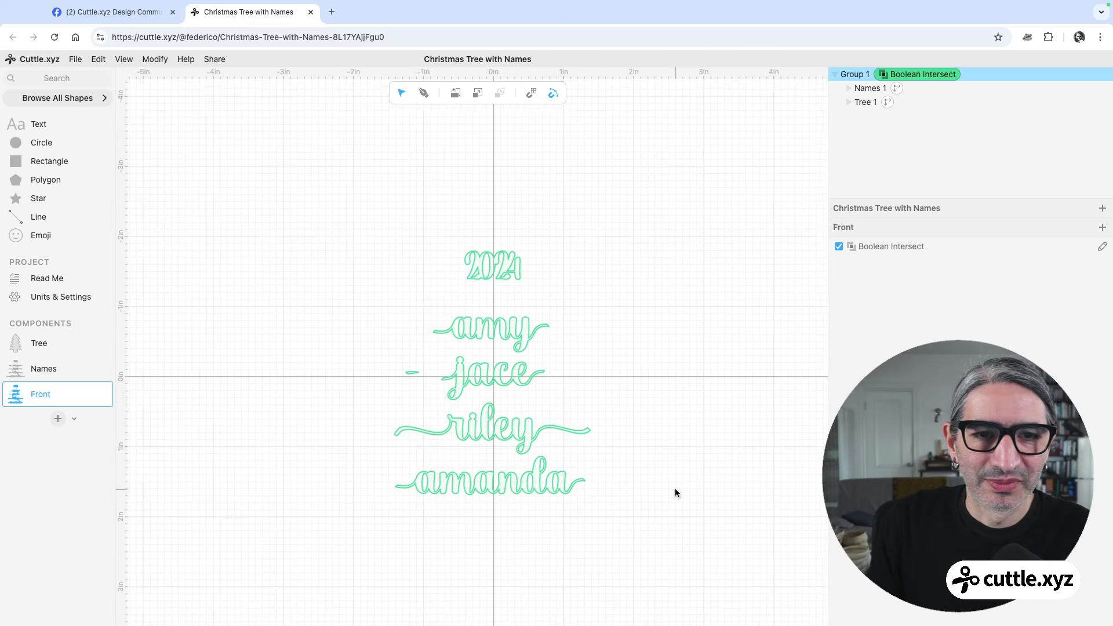
{"action": "scroll", "coordinate": [610, 484], "scroll_direction": "up", "scroll_amount": 1}
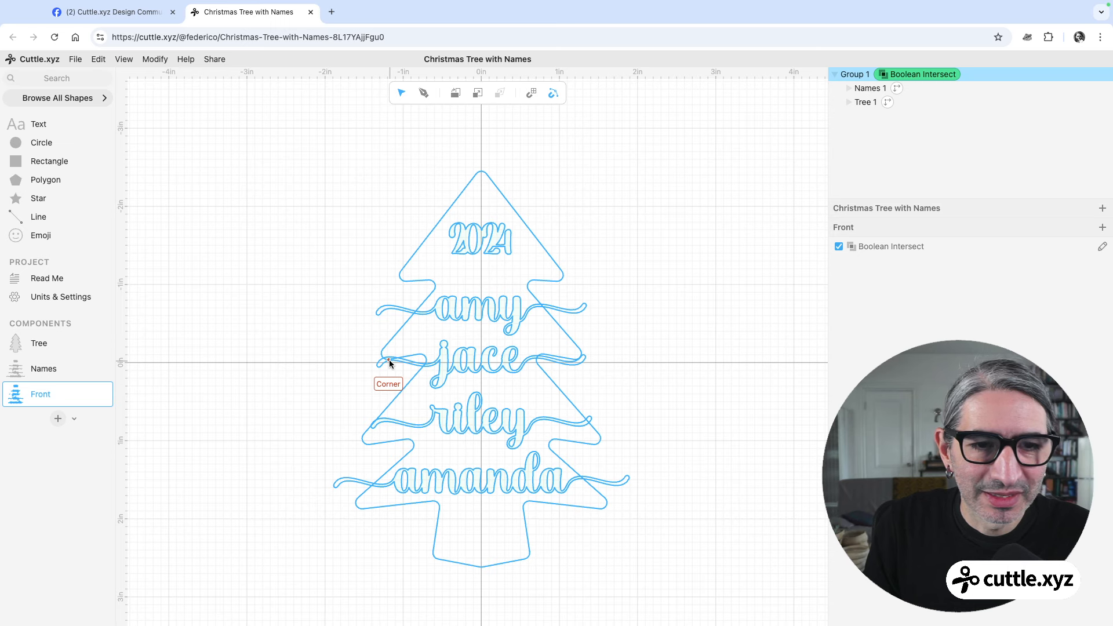
{"action": "left_click", "coordinate": [488, 363]}
{"action": "left_click", "coordinate": [488, 362]}
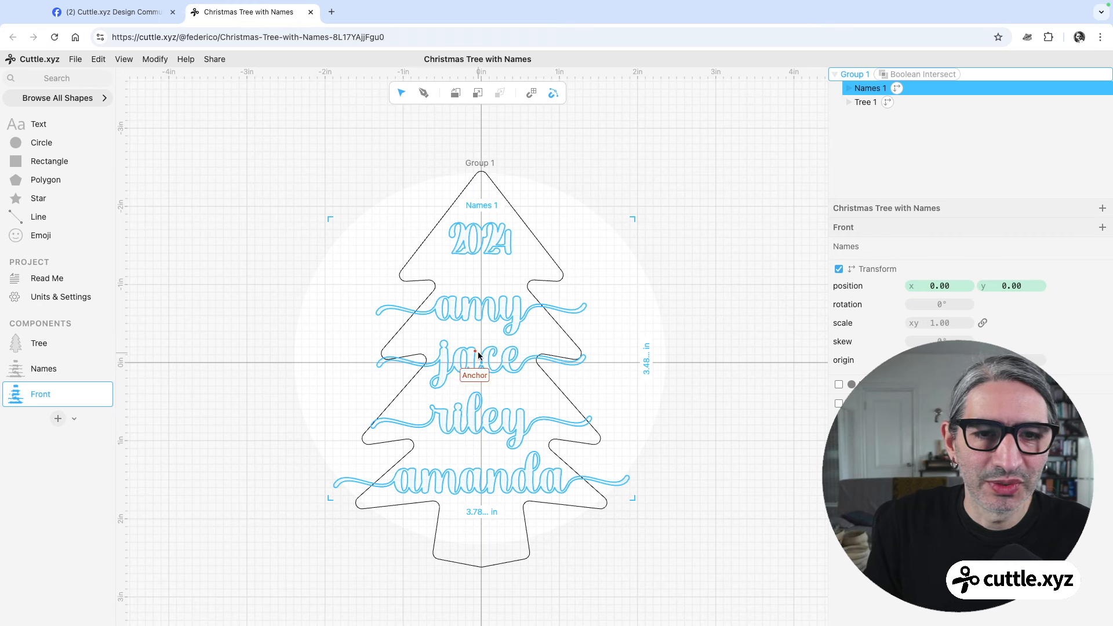
{"action": "left_click", "coordinate": [484, 358]}
{"action": "left_click", "coordinate": [483, 357]}
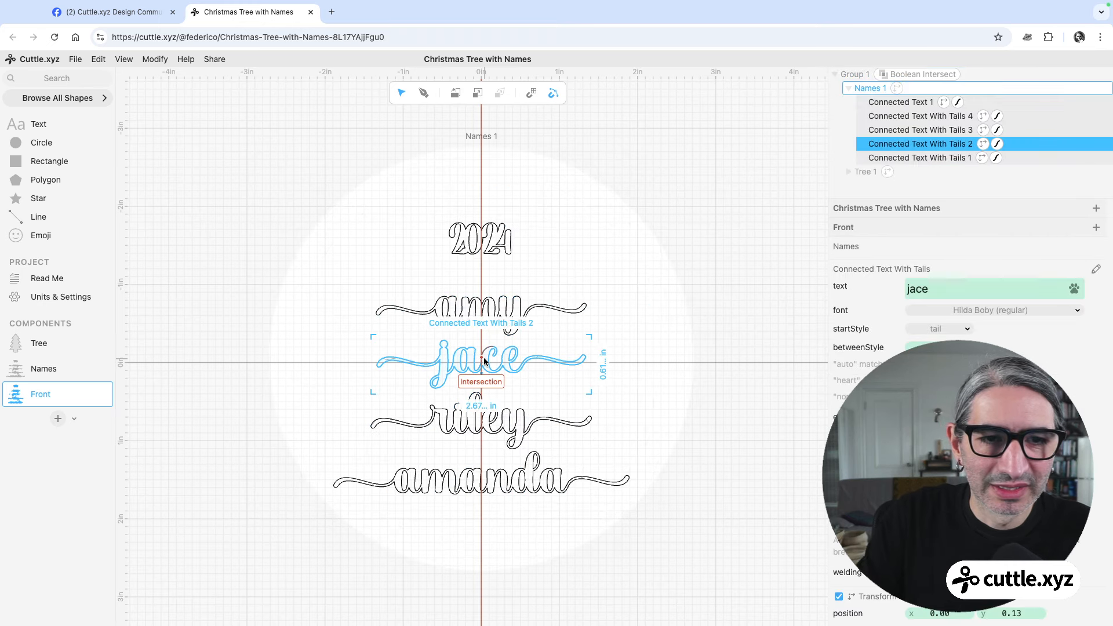
{"action": "left_click_drag", "start_coordinate": [483, 357], "coordinate": [484, 361]}
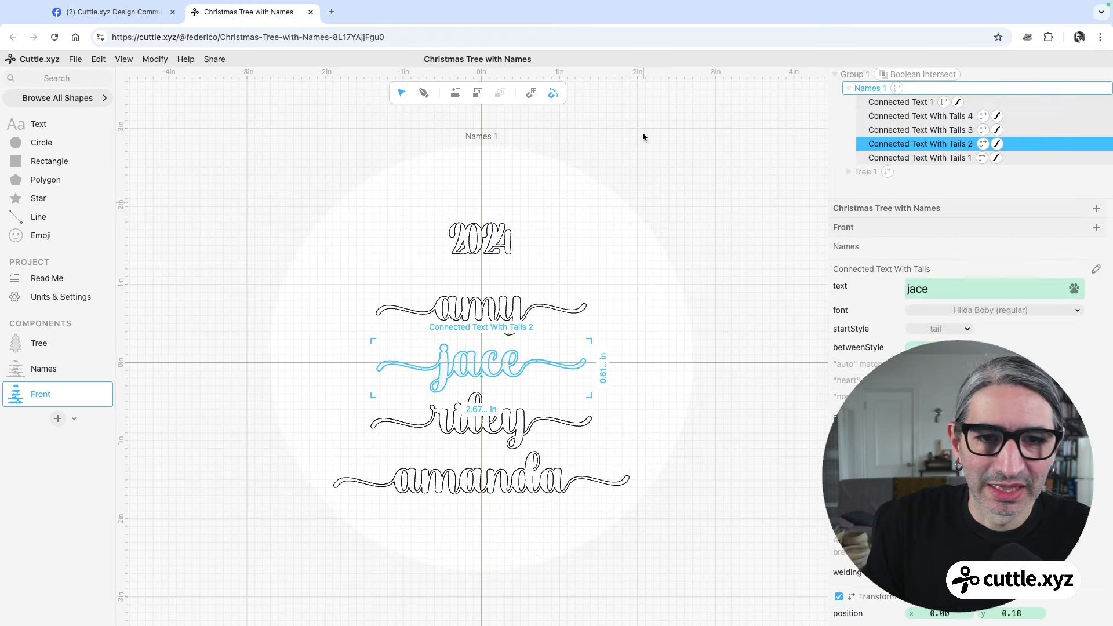
{"action": "double_click", "coordinate": [693, 161]}
{"action": "double_click", "coordinate": [693, 161]}
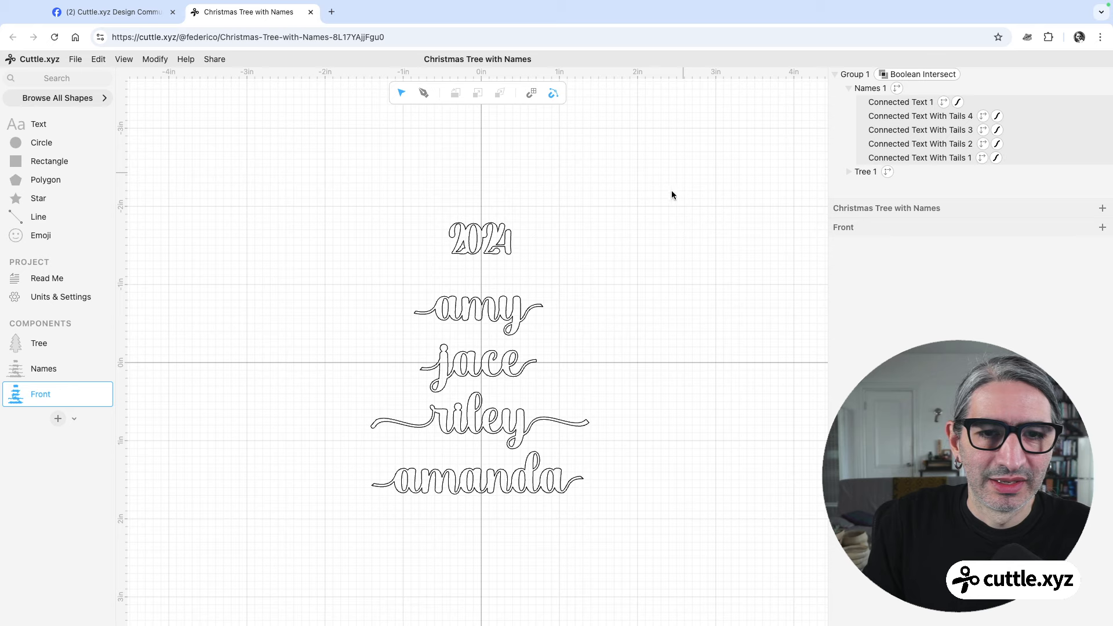
Give the intersected names group a magenta fill.
{"action": "scroll", "coordinate": [671, 190], "scroll_direction": "down", "scroll_amount": 2}
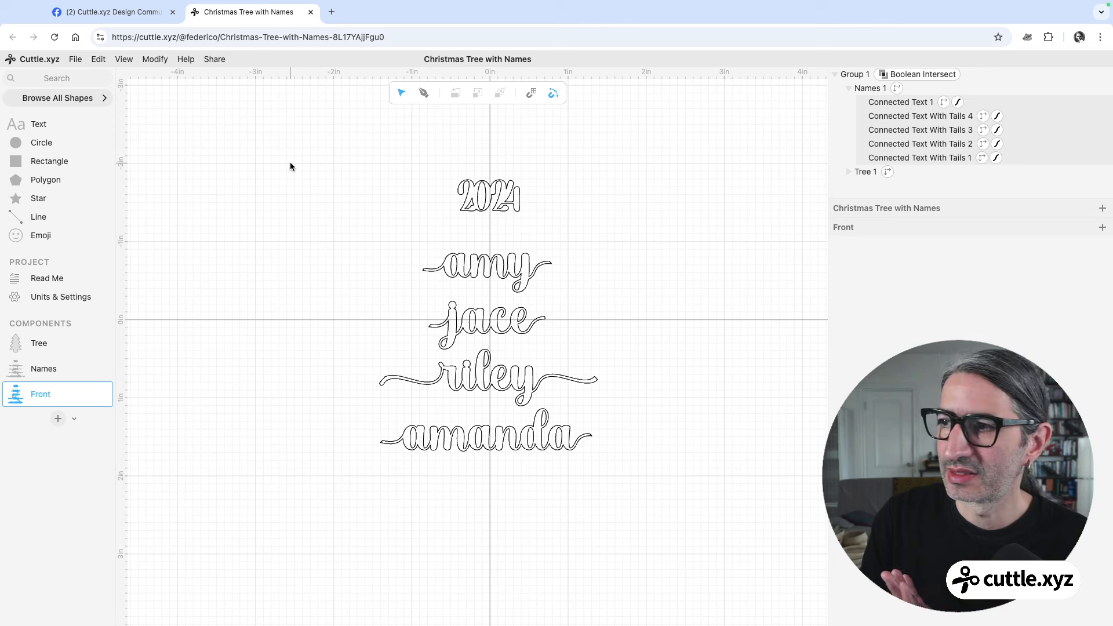
{"action": "left_click_drag", "start_coordinate": [267, 159], "coordinate": [620, 478]}
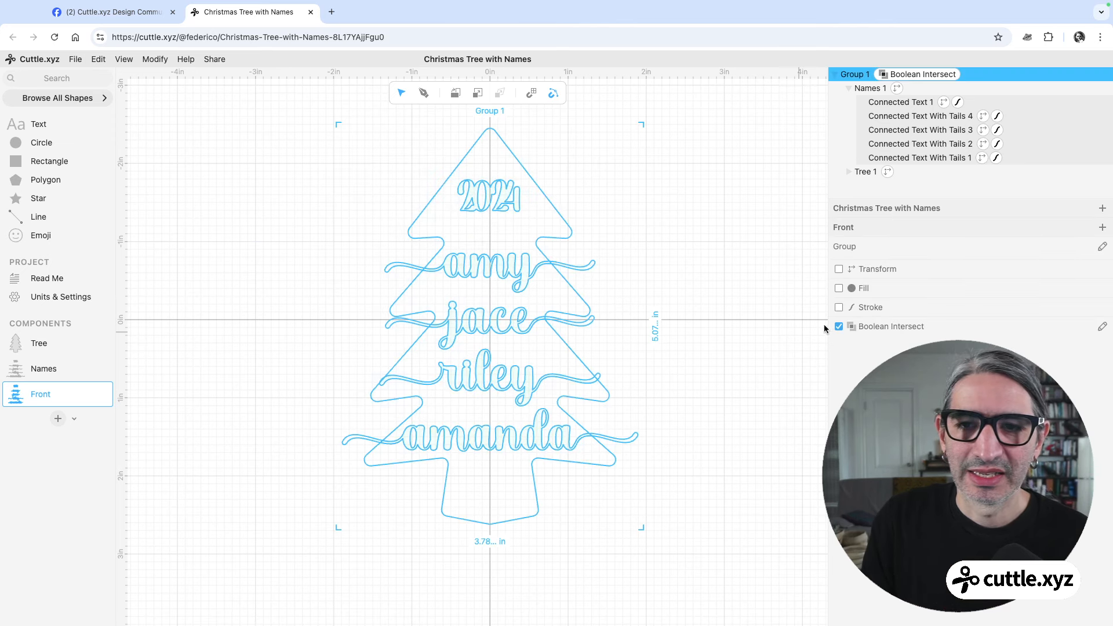
{"action": "left_click", "coordinate": [839, 289]}
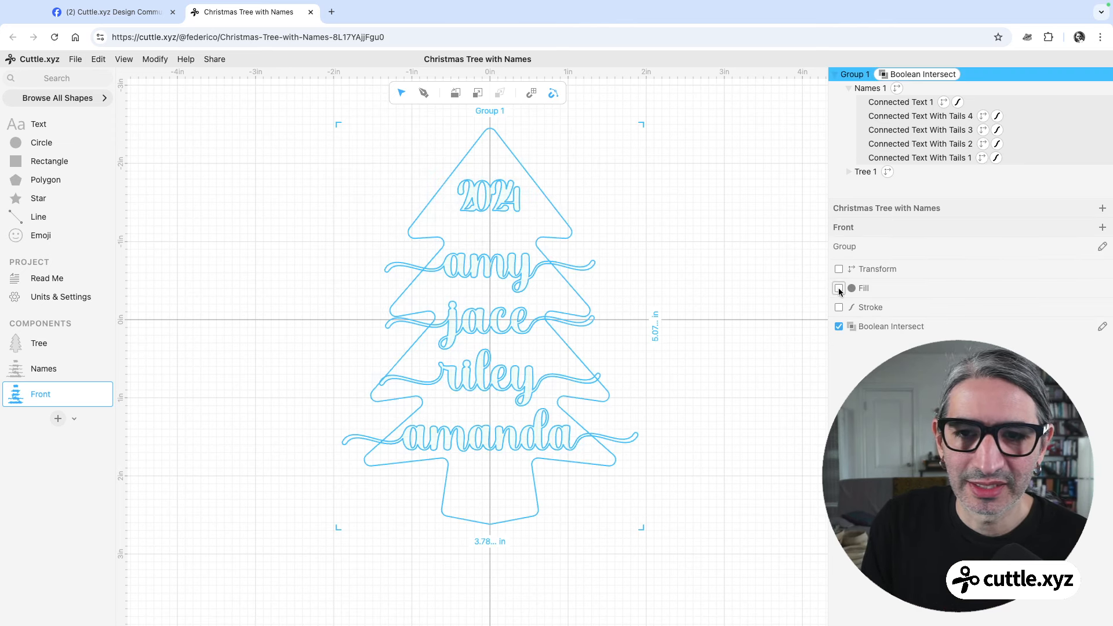
{"action": "left_click", "coordinate": [910, 323]}
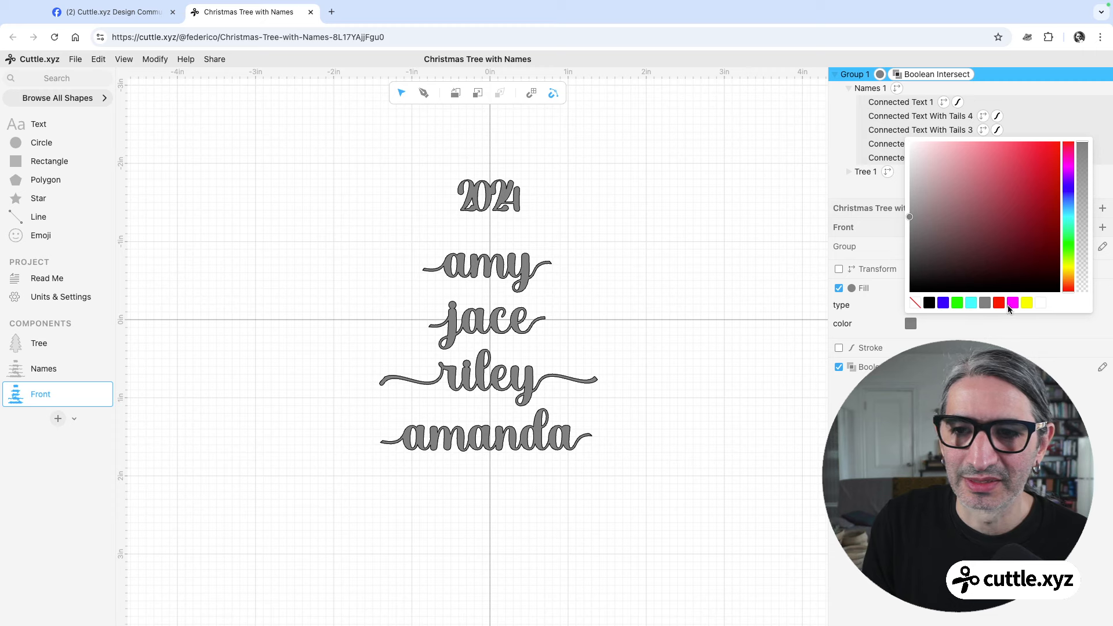
{"action": "left_click", "coordinate": [998, 301]}
{"action": "left_click", "coordinate": [763, 367]}
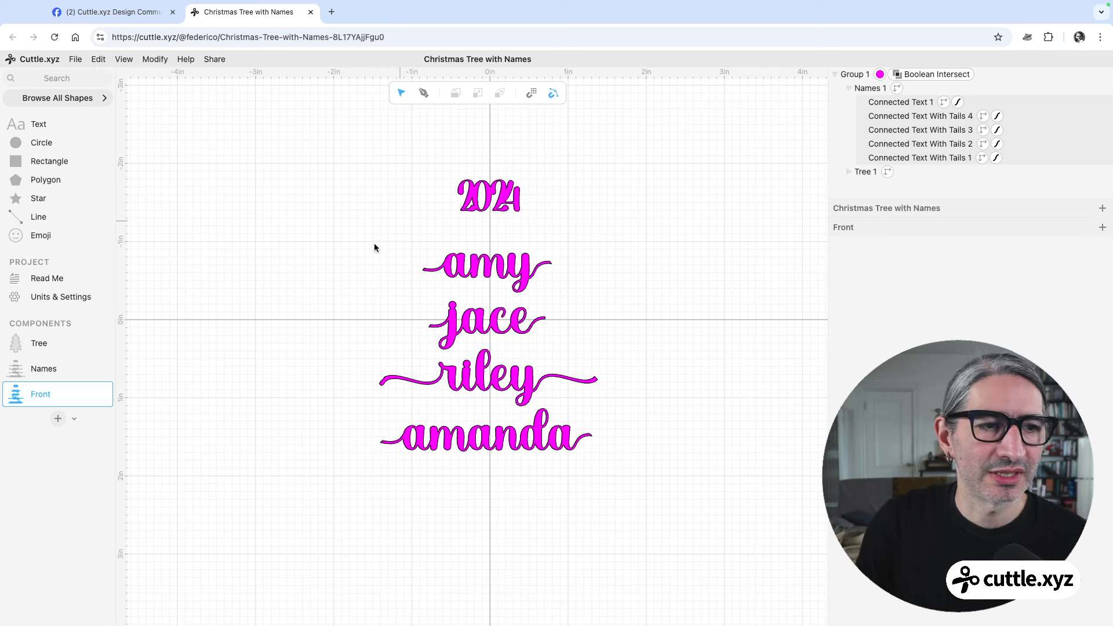
Place another copy of the Tree component over the filled names, centered on the origin.
{"action": "left_click_drag", "start_coordinate": [16, 346], "coordinate": [489, 321]}
{"action": "left_click", "coordinate": [676, 392]}
{"action": "scroll", "coordinate": [669, 393], "scroll_direction": "down", "scroll_amount": 1}
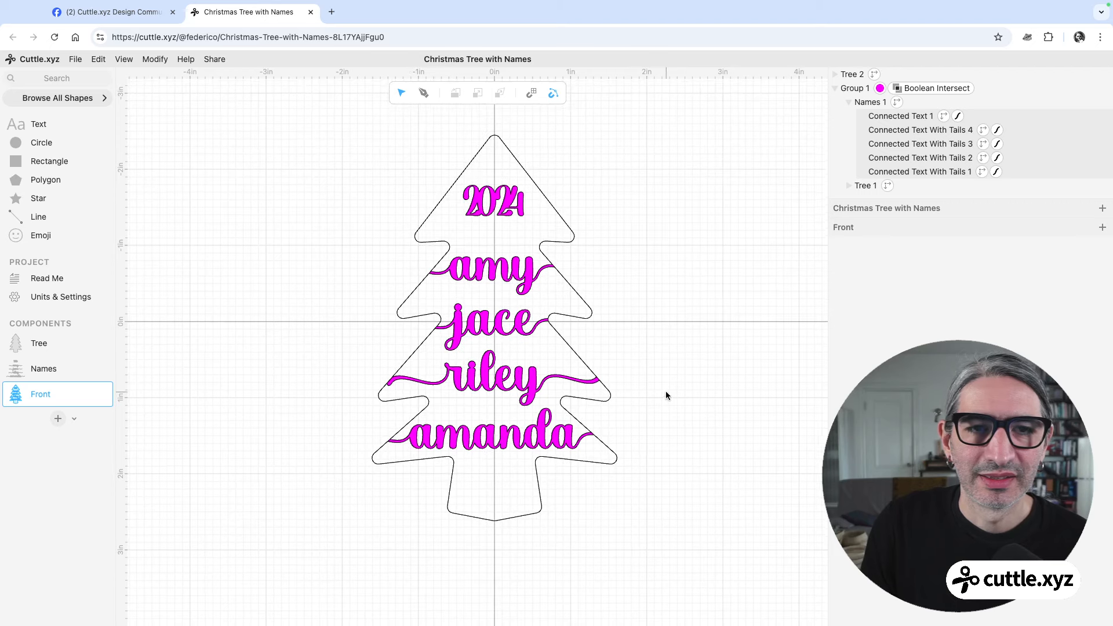
{"action": "left_click_drag", "start_coordinate": [666, 392], "coordinate": [648, 407]}
{"action": "scroll", "coordinate": [653, 399], "scroll_direction": "down", "scroll_amount": 2}
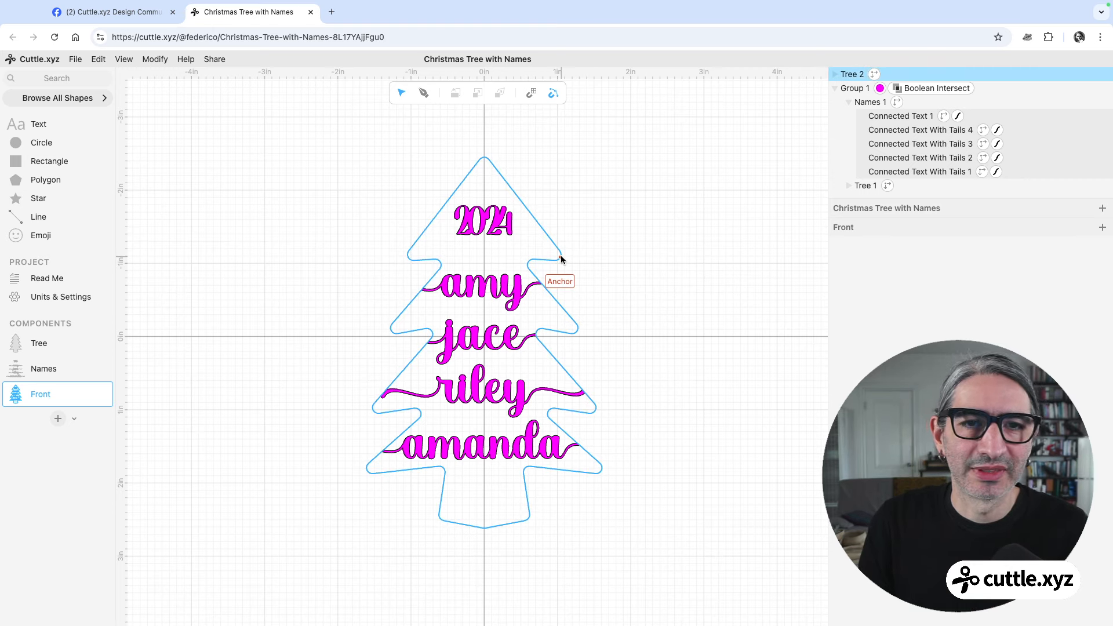
Give the outer tree outline, Tree 2, a red stroke.
{"action": "left_click", "coordinate": [851, 74]}
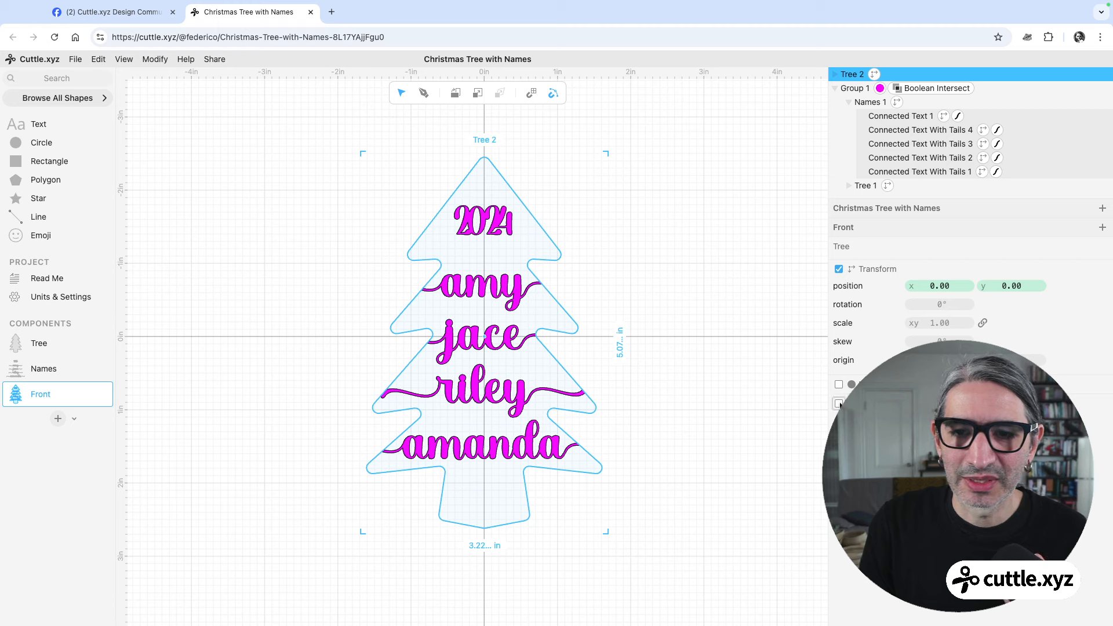
{"action": "left_click", "coordinate": [917, 420]}
{"action": "left_click", "coordinate": [931, 399]}
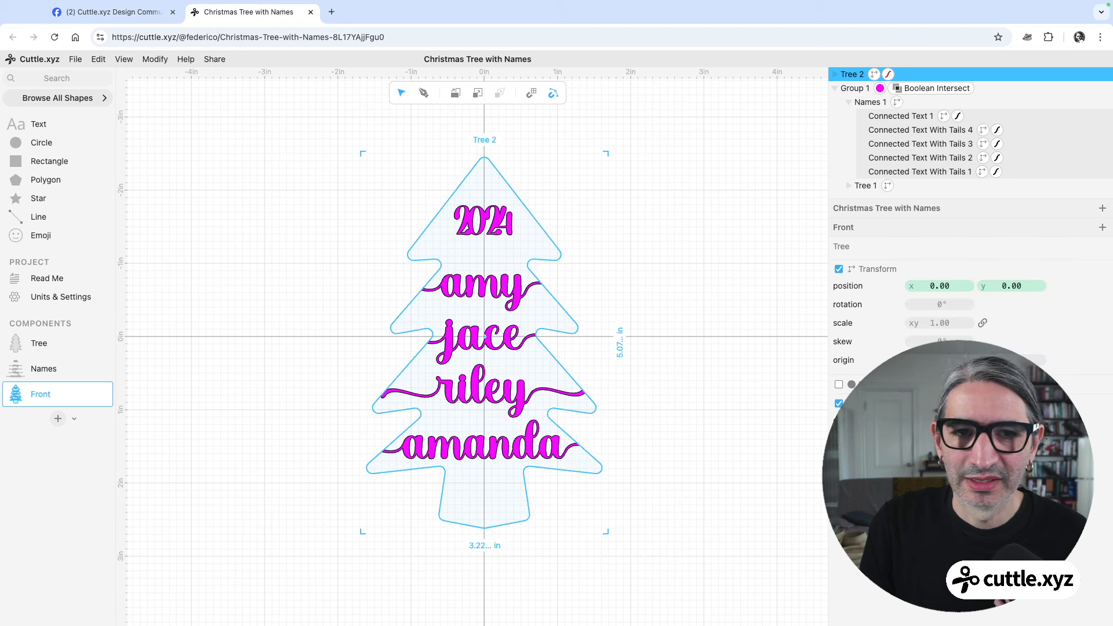
{"action": "left_click", "coordinate": [759, 389]}
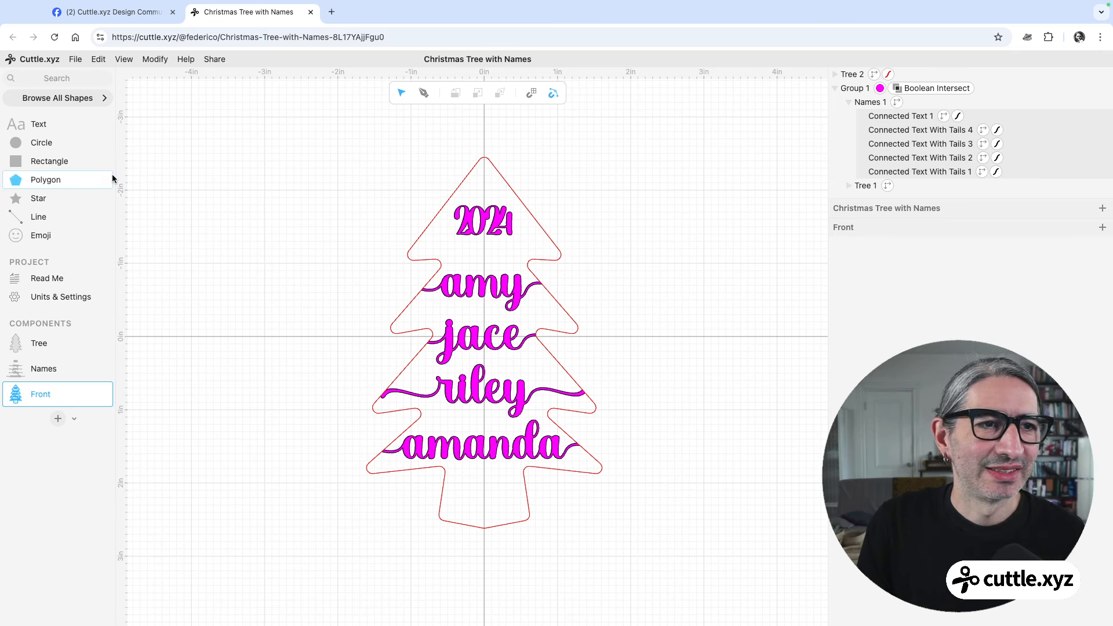
Add a circle on the centre line near the tree's tip and set its scale to 0.125.
{"action": "left_click_drag", "start_coordinate": [16, 142], "coordinate": [489, 176]}
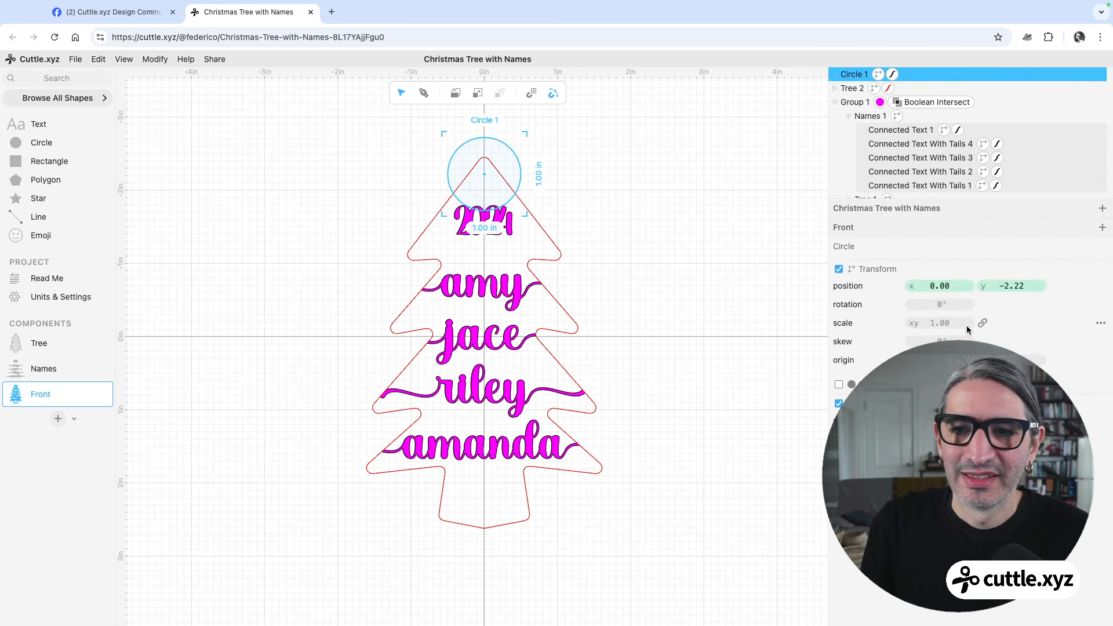
{"action": "left_click", "coordinate": [948, 324]}
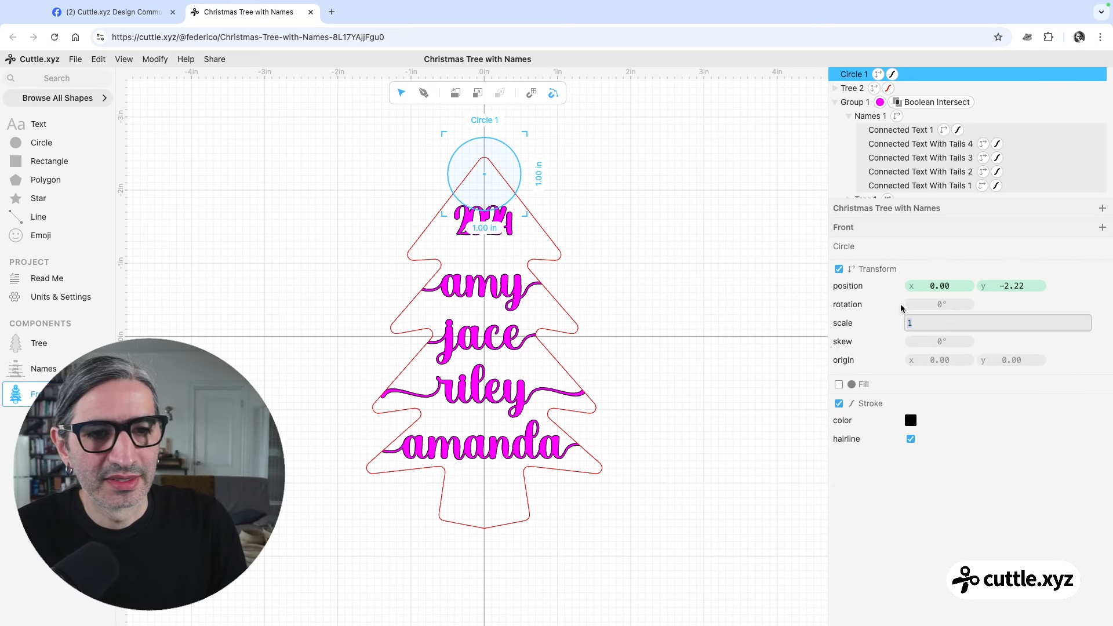
{"action": "left_click", "coordinate": [715, 346]}
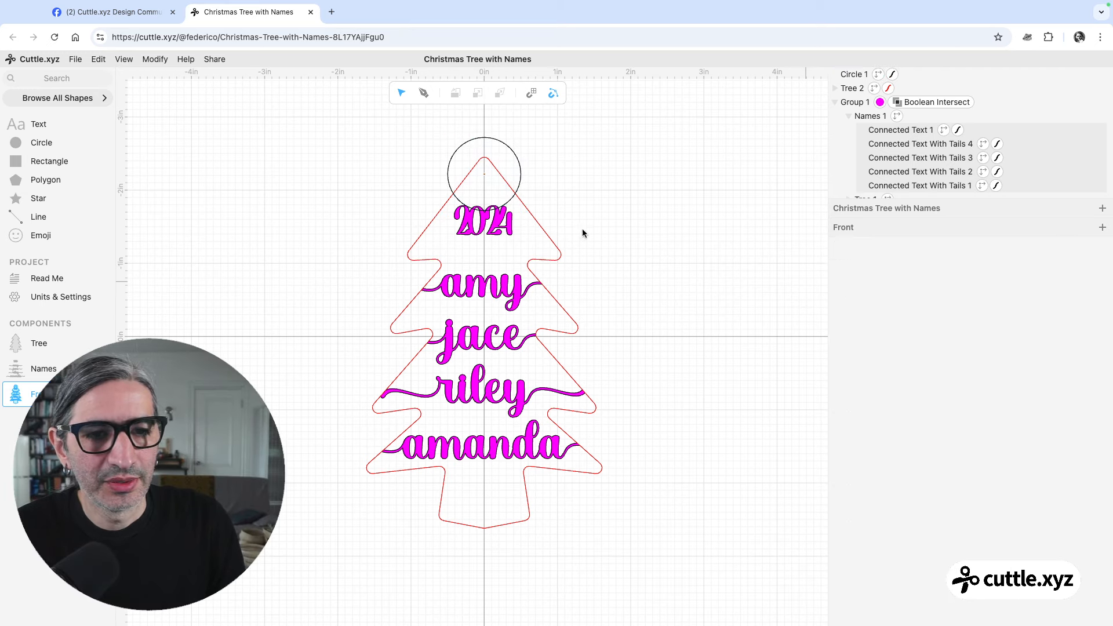
{"action": "left_click", "coordinate": [521, 160]}
{"action": "left_click", "coordinate": [935, 322]}
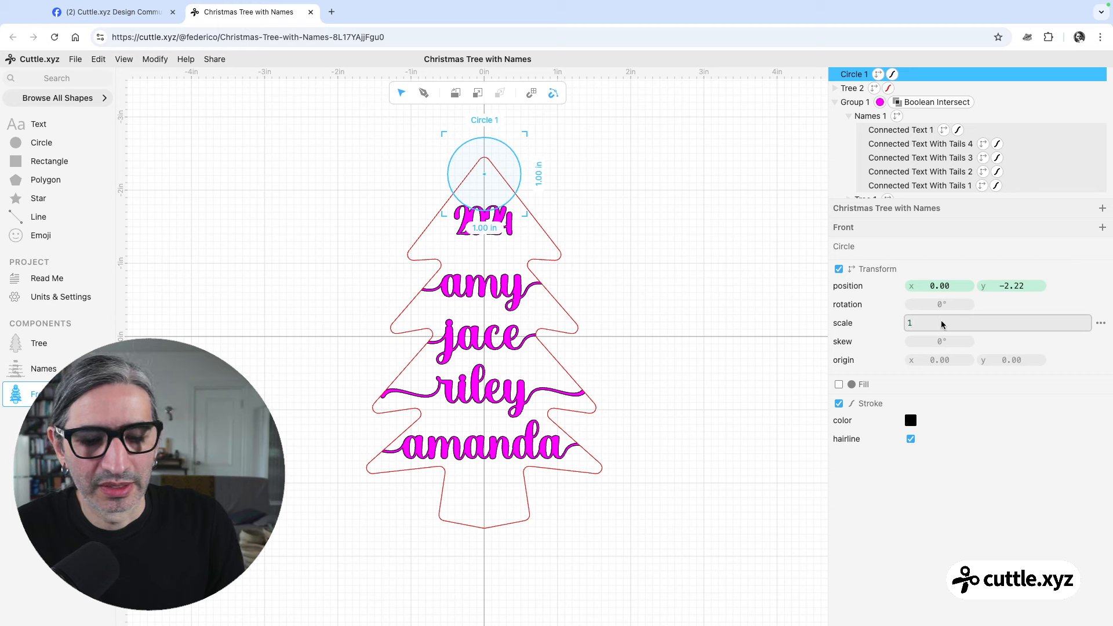
{"action": "key", "text": "BackSpace"}
{"action": "type", "text": "0.125"}
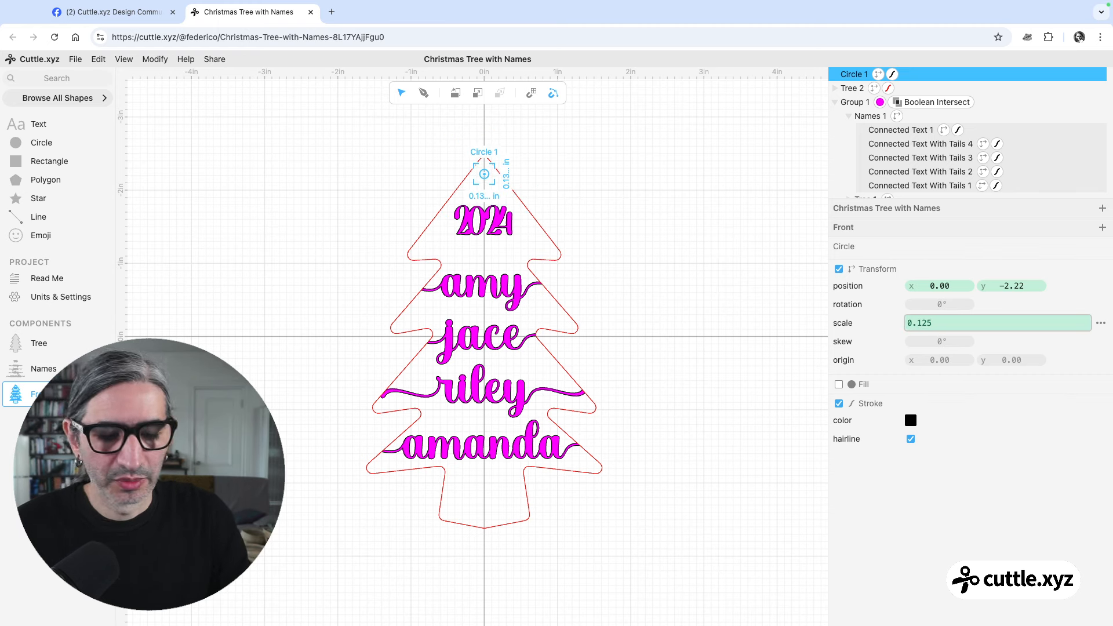
{"action": "key", "text": "Return"}
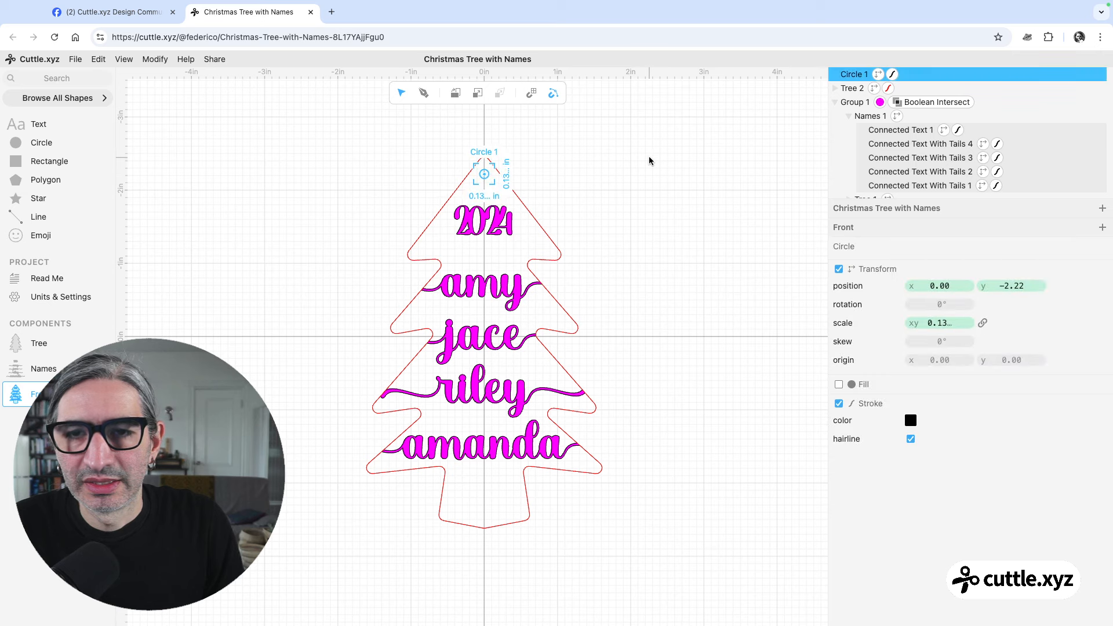
Nudge the small circle up toward the tree's tip to a y position of -2.26.
{"action": "key", "text": "Up"}
{"action": "key", "text": "Up"}
{"action": "key", "text": "Up"}
{"action": "key", "text": "Up"}
{"action": "key", "text": "Up"}
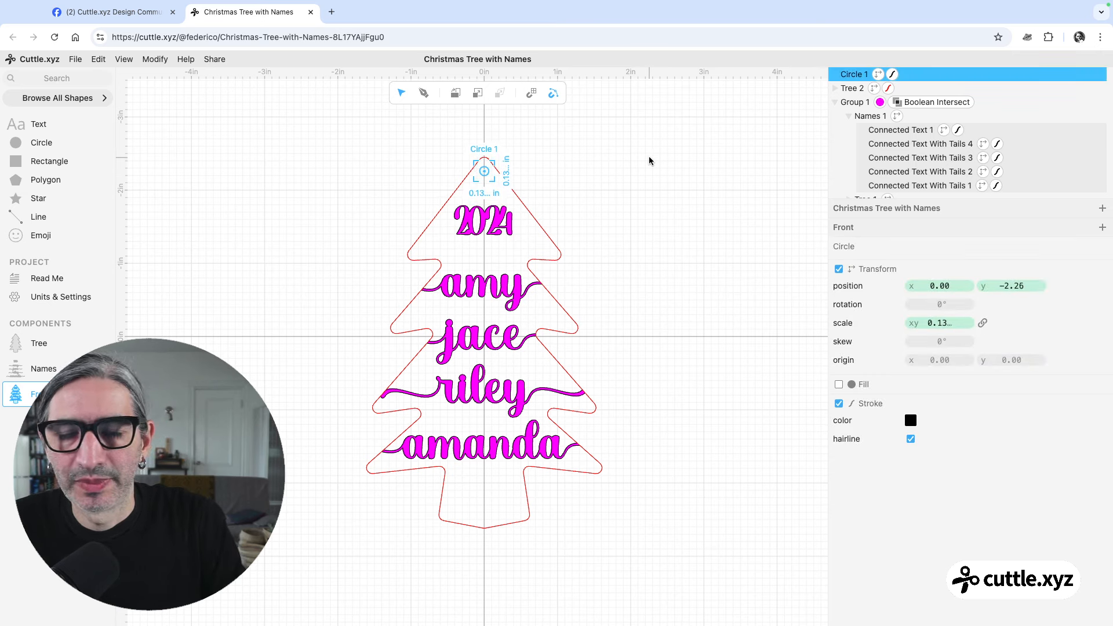
{"action": "left_click", "coordinate": [614, 150]}
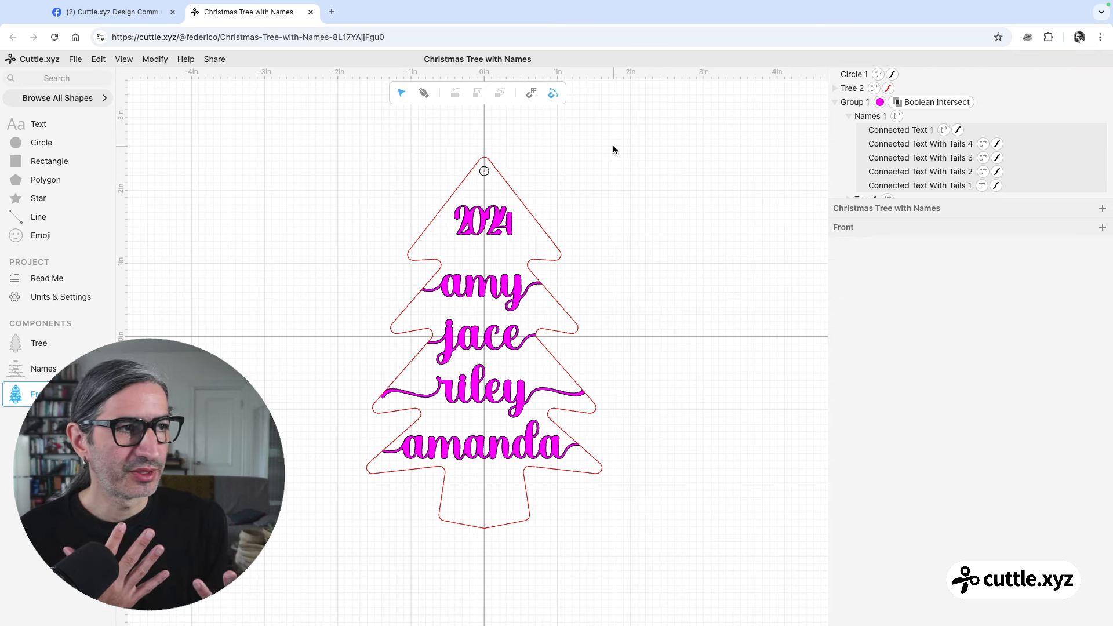
{"action": "left_click", "coordinate": [470, 307]}
{"action": "left_click", "coordinate": [648, 158]}
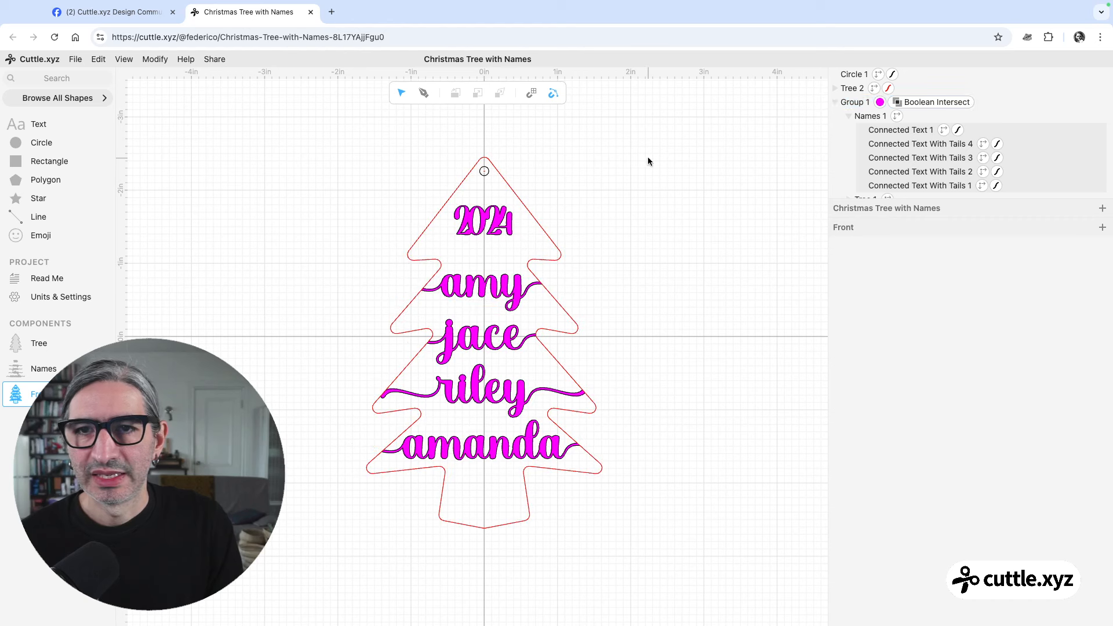
{"action": "left_click", "coordinate": [489, 174]}
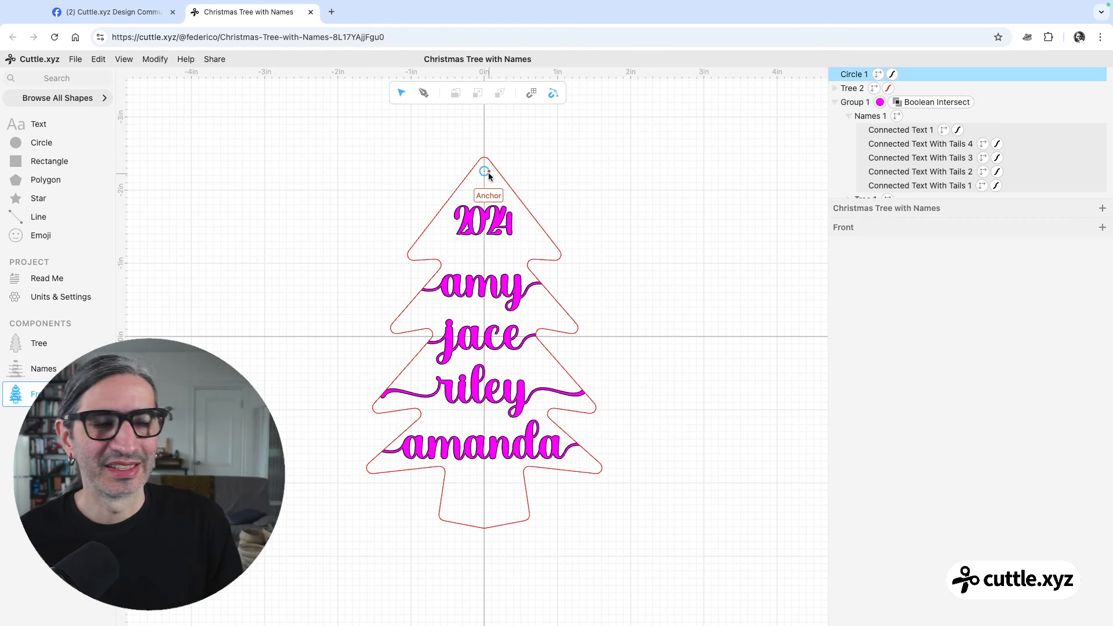
{"action": "left_click", "coordinate": [494, 167]}
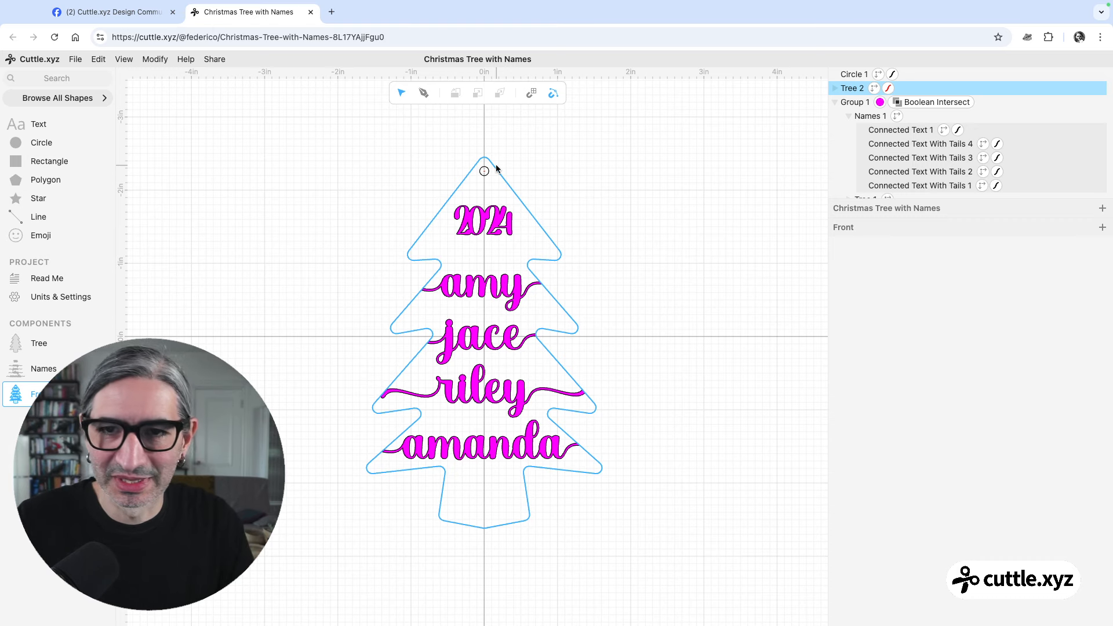
{"action": "left_click", "coordinate": [491, 179]}
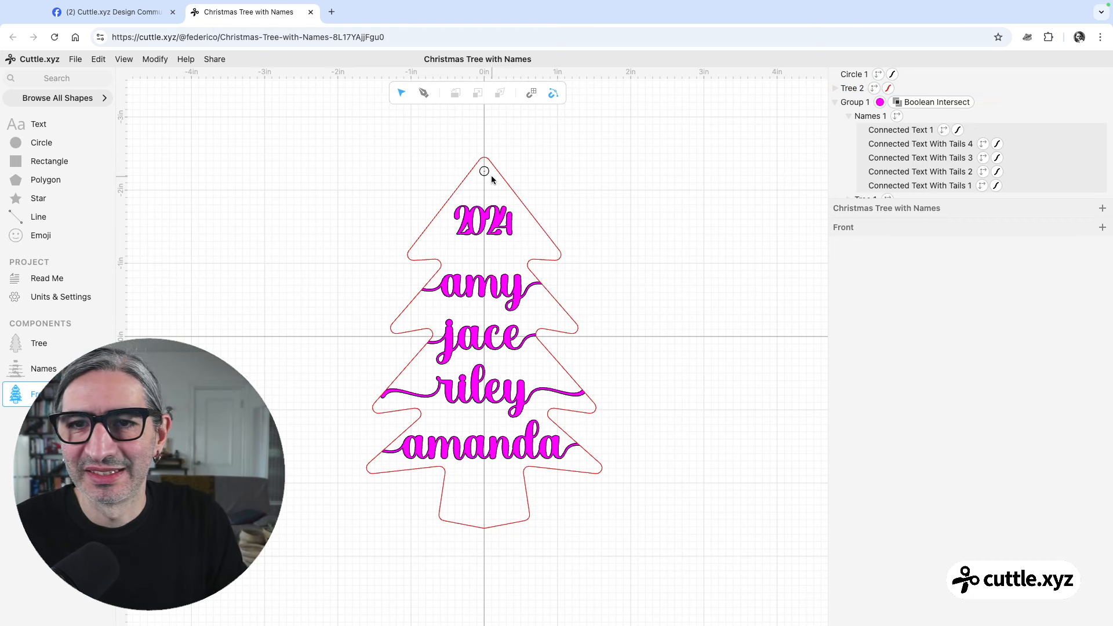
{"action": "left_click", "coordinate": [450, 187]}
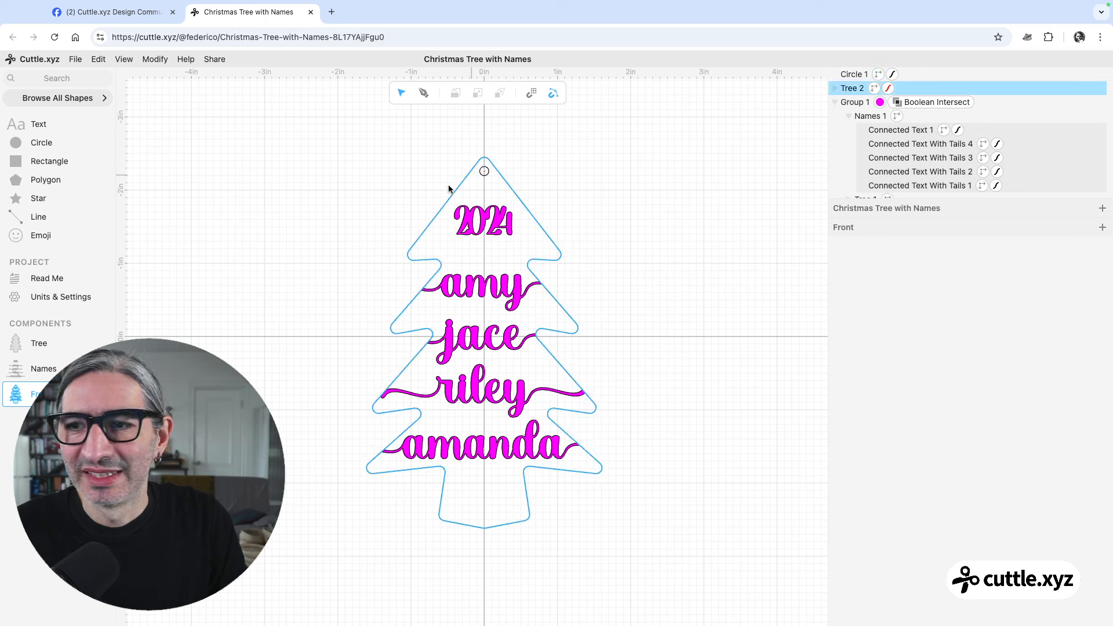
Extract the small circle as a component and rename it Hanging Hole.
{"action": "left_click", "coordinate": [485, 173]}
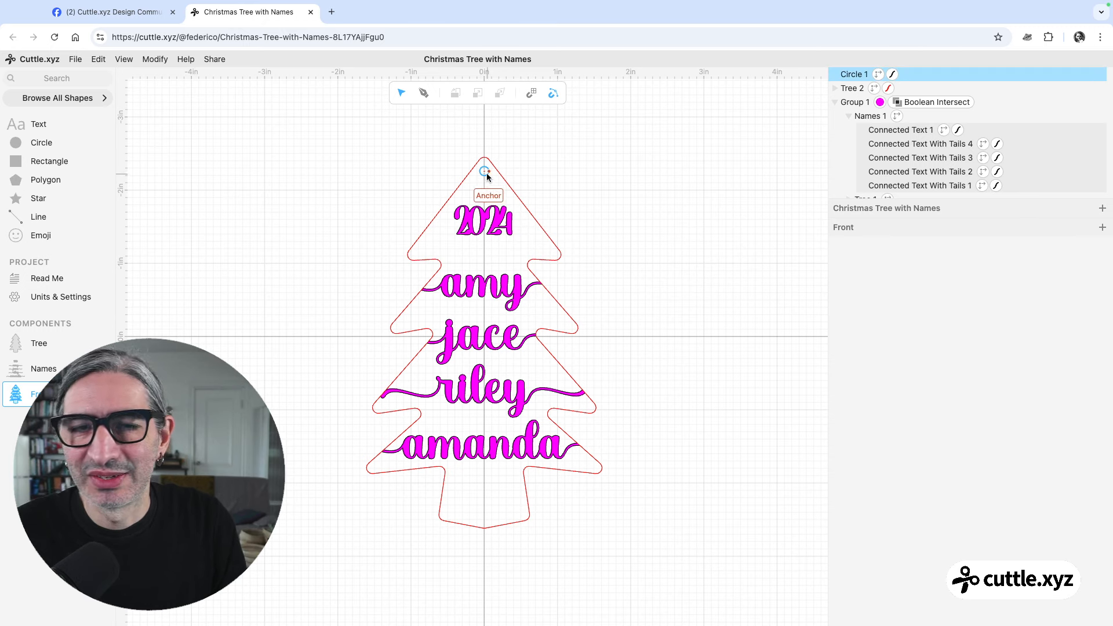
{"action": "right_click", "coordinate": [487, 177]}
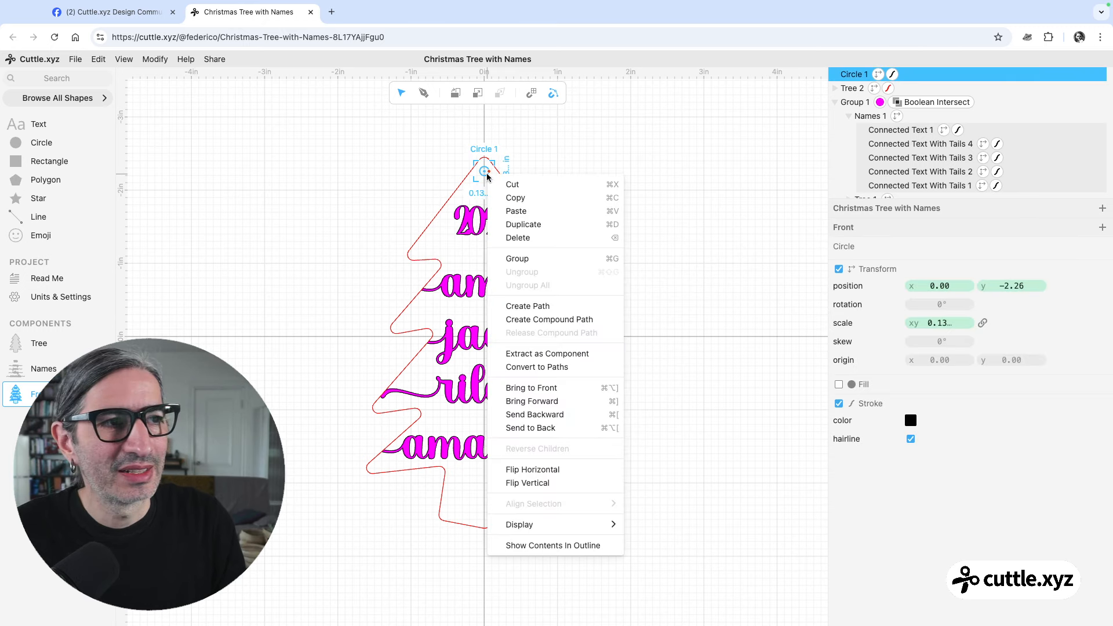
{"action": "left_click", "coordinate": [553, 355]}
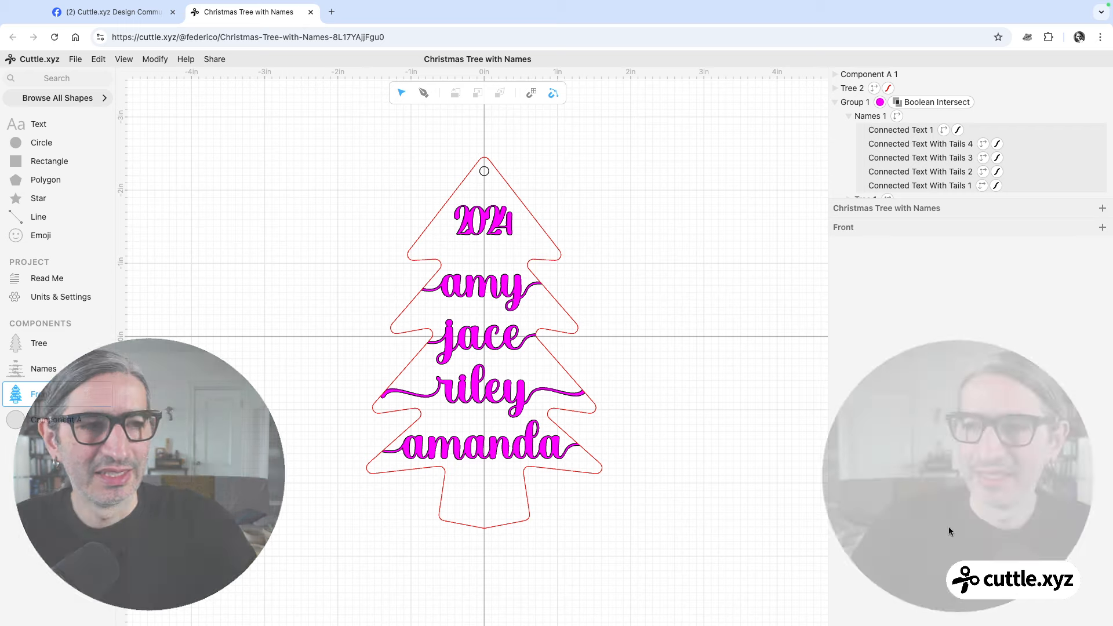
{"action": "double_click", "coordinate": [52, 419]}
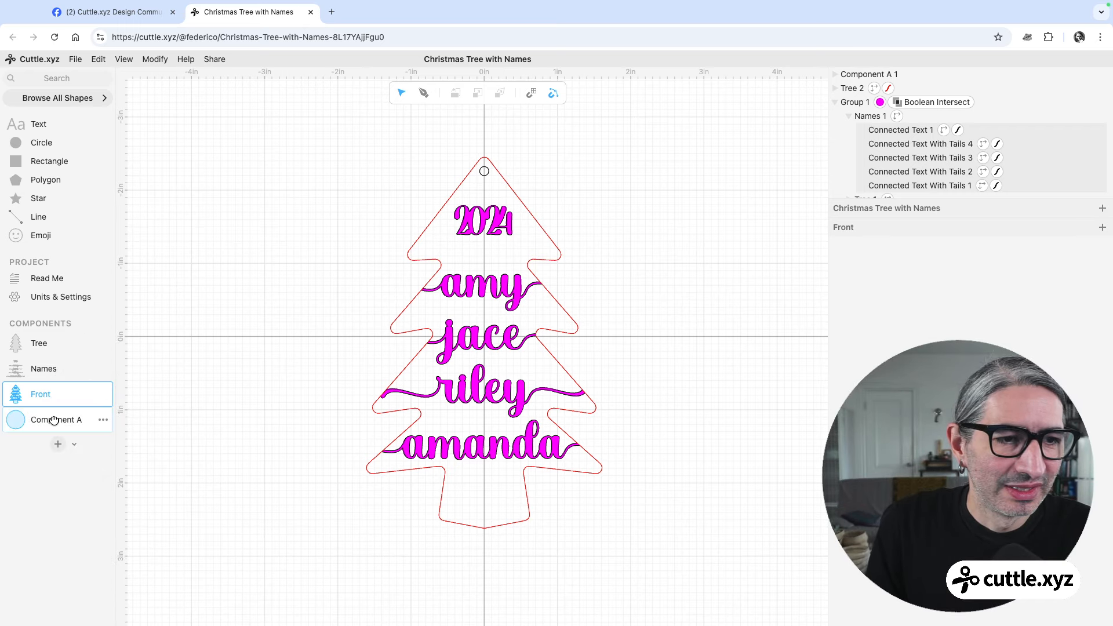
{"action": "type", "text": "Hanging Hole"}
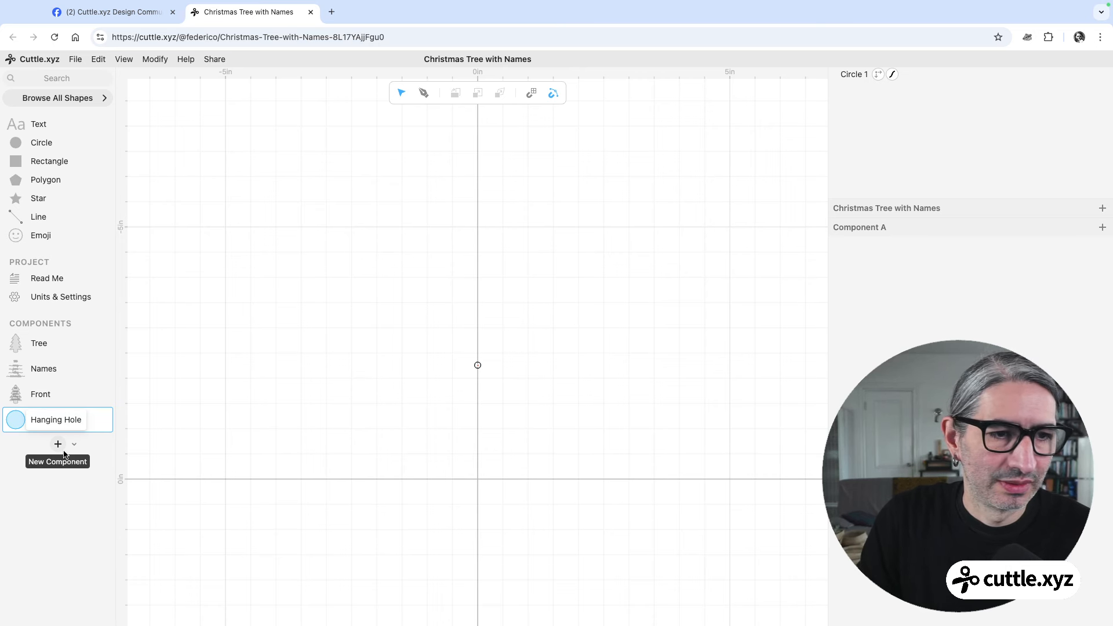
{"action": "left_click", "coordinate": [263, 371]}
Move the Hanging Hole component to the first place in the component order, above Tree.
{"action": "left_click_drag", "start_coordinate": [62, 411], "coordinate": [61, 344]}
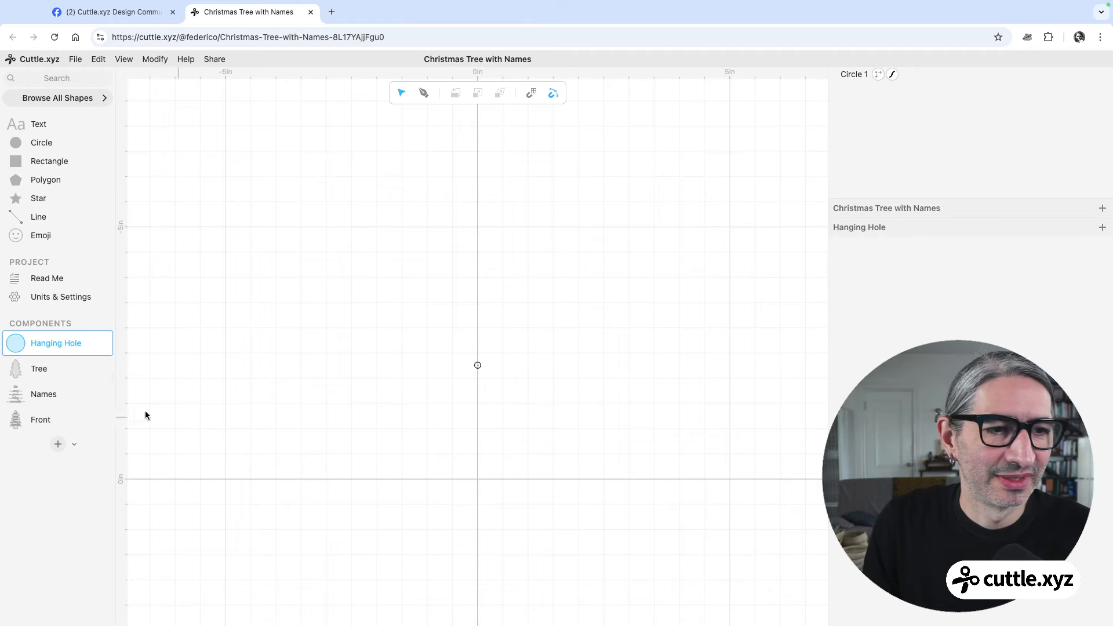
{"action": "left_click", "coordinate": [46, 395]}
{"action": "left_click", "coordinate": [43, 349]}
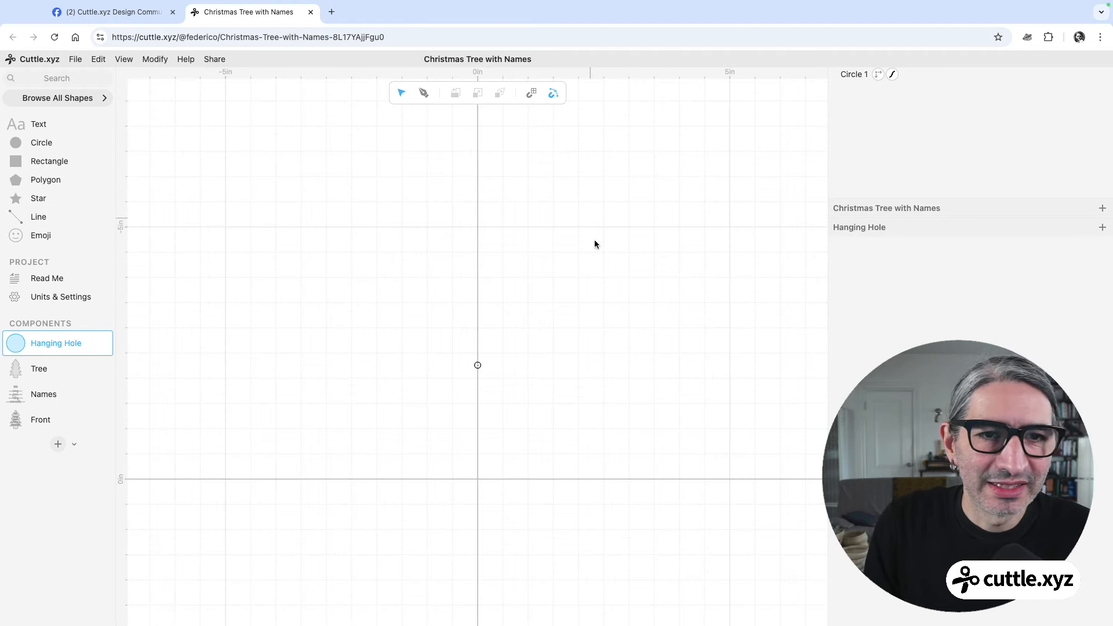
Inspect the circle inside the Hanging Hole component and its transform properties.
{"action": "scroll", "coordinate": [479, 451], "scroll_direction": "up", "scroll_amount": 3}
{"action": "left_click_drag", "start_coordinate": [473, 446], "coordinate": [474, 349]}
{"action": "scroll", "coordinate": [460, 347], "scroll_direction": "up", "scroll_amount": 3}
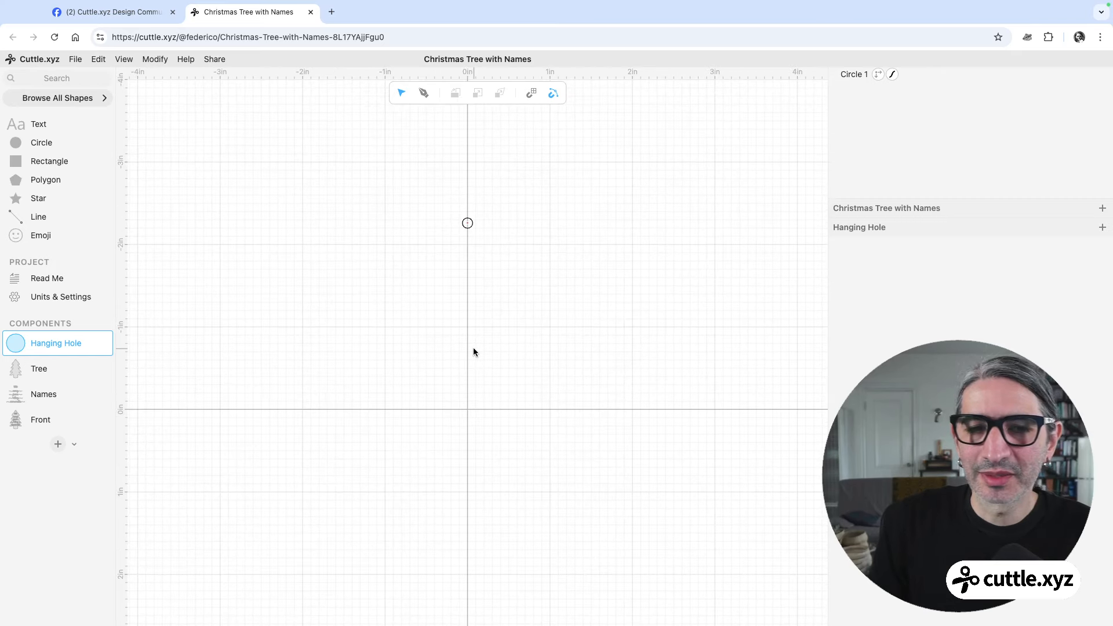
{"action": "left_click", "coordinate": [464, 220]}
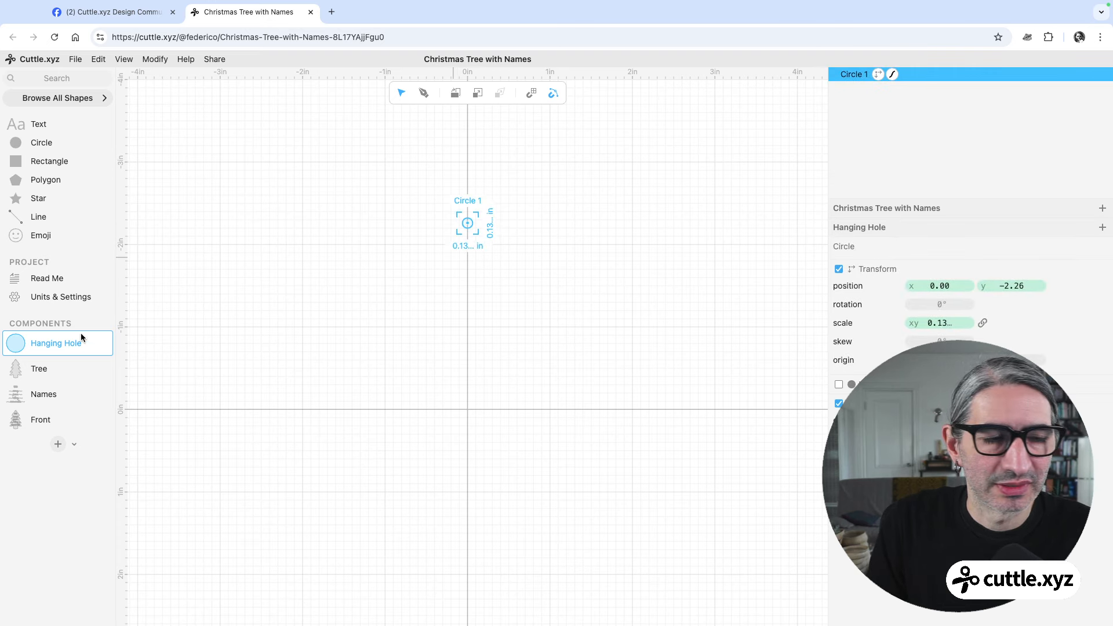
Return to the Front component and check the reference ornament photo in the Facebook group post.
{"action": "left_click", "coordinate": [44, 394]}
{"action": "left_click", "coordinate": [47, 417]}
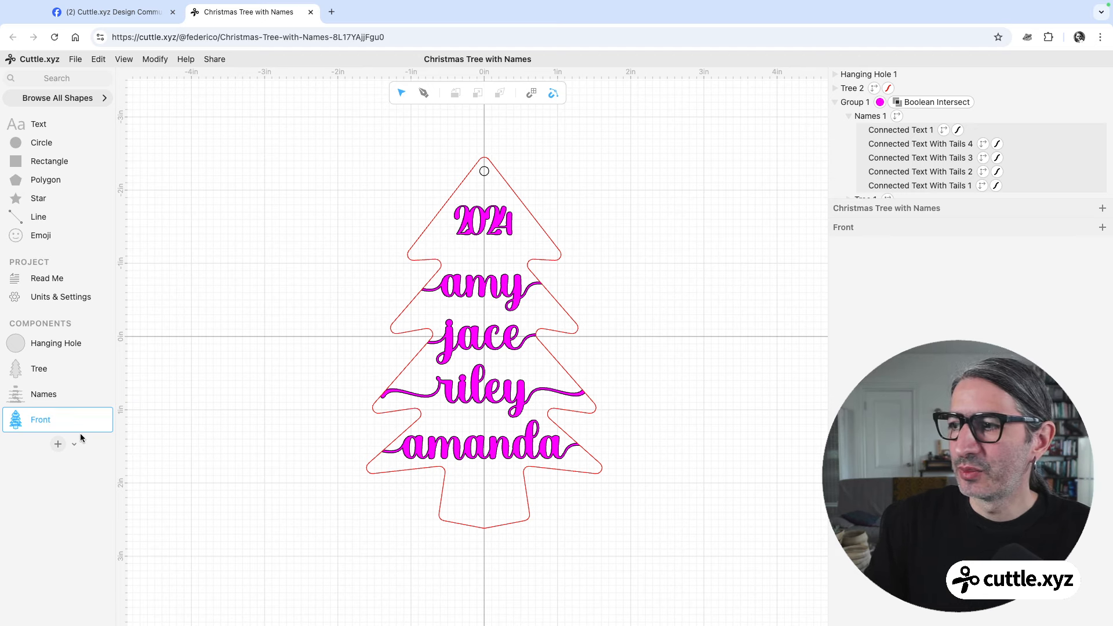
{"action": "left_click", "coordinate": [109, 12]}
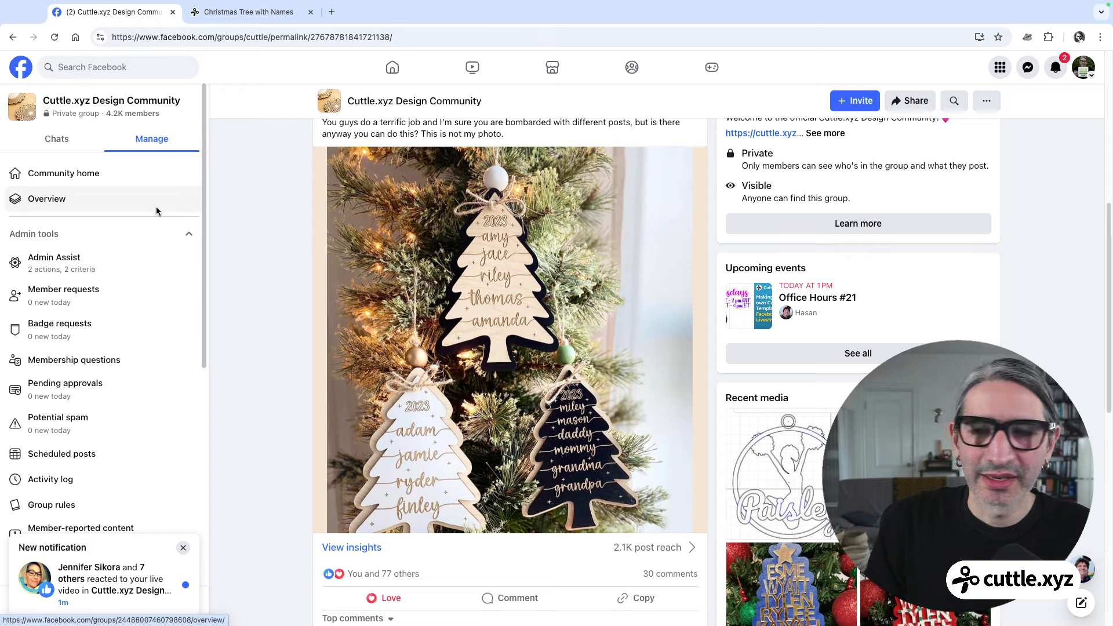
{"action": "left_click", "coordinate": [297, 26]}
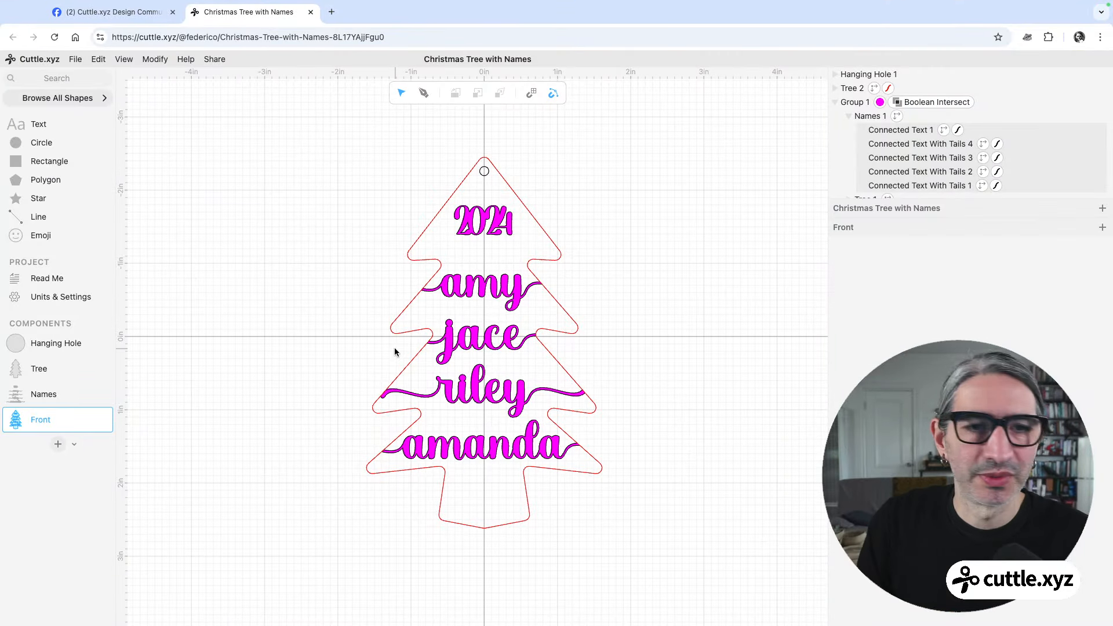
Create a new component named Backer and place the Tree component at its origin.
{"action": "left_click", "coordinate": [57, 445]}
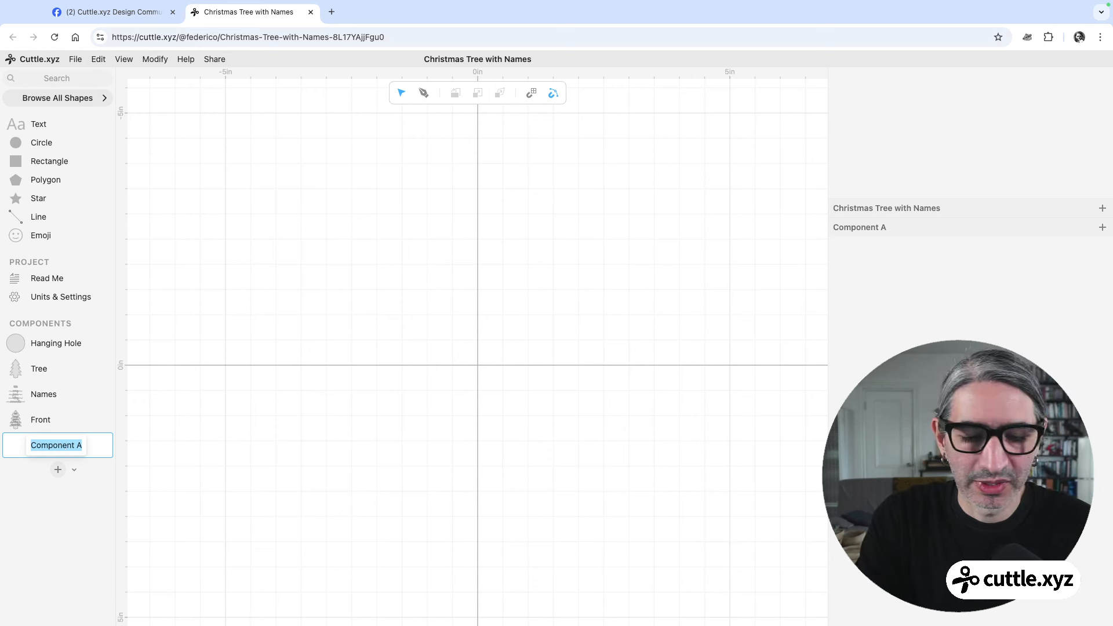
{"action": "type", "text": "Back"}
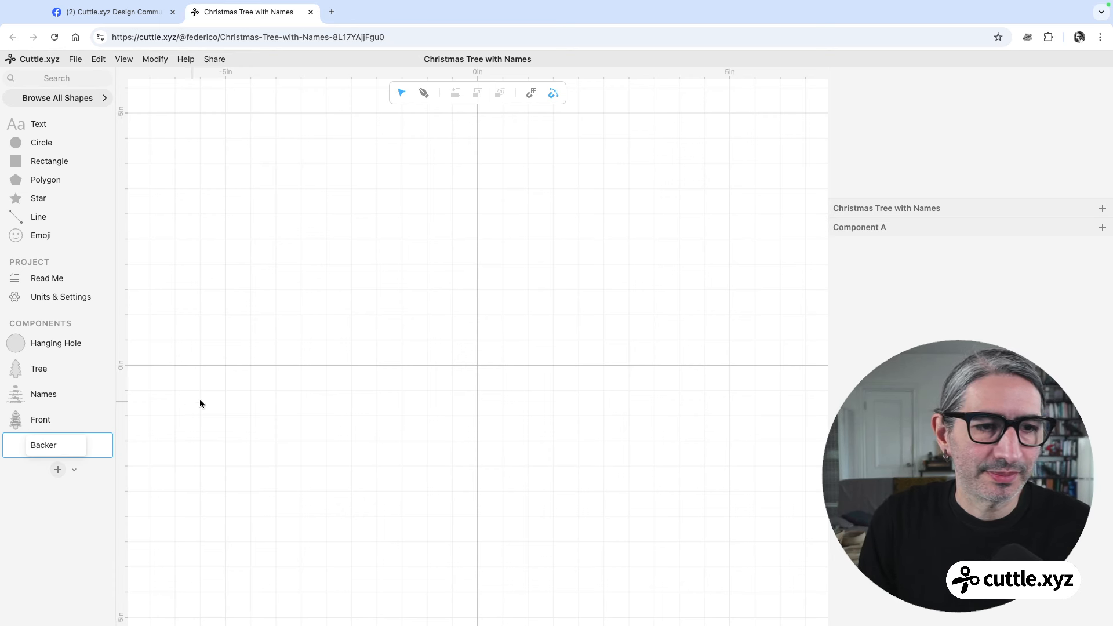
{"action": "type", "text": "er"}
{"action": "key", "text": "Return"}
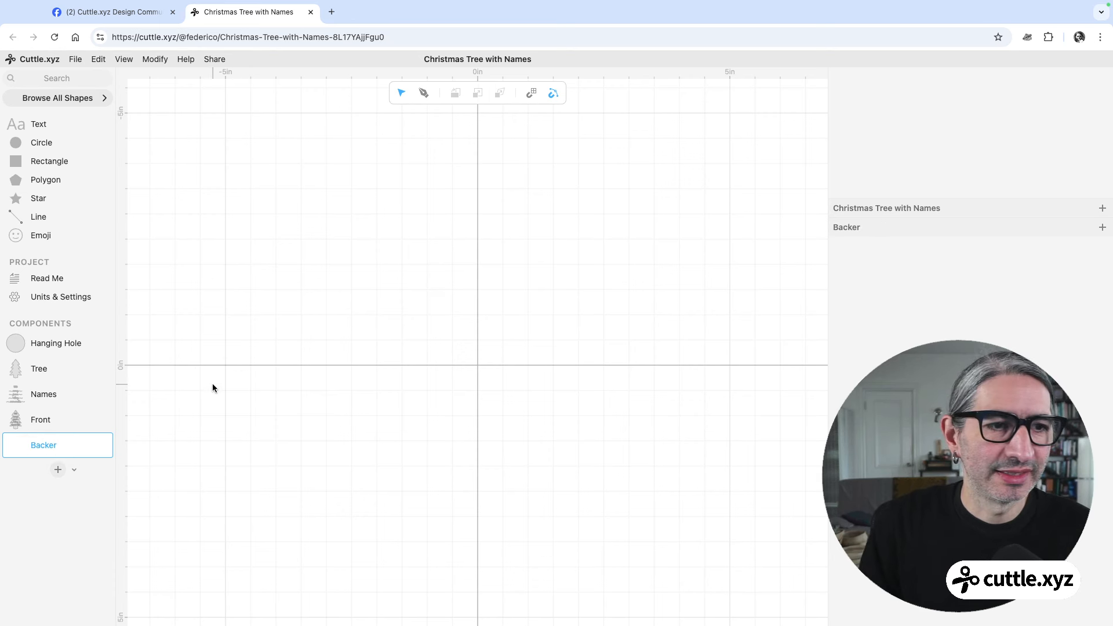
{"action": "left_click_drag", "start_coordinate": [19, 372], "coordinate": [479, 368]}
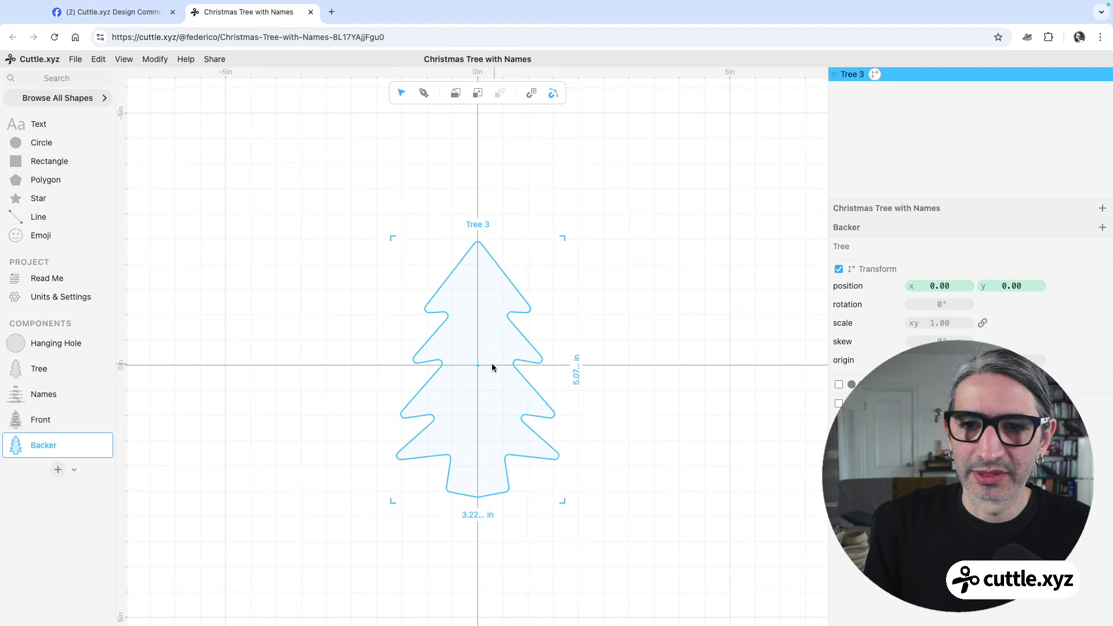
Apply an Expand (Offset) modifier to the tree in the Backer component with a distance of 0.08.
{"action": "scroll", "coordinate": [480, 364], "scroll_direction": "up", "scroll_amount": 4}
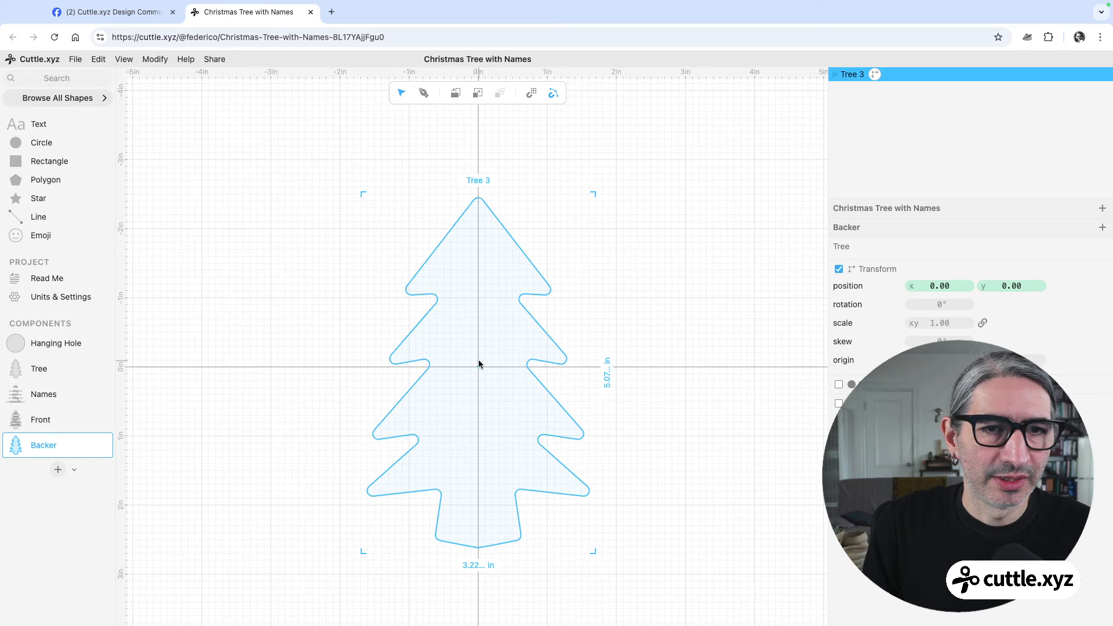
{"action": "scroll", "coordinate": [475, 355], "scroll_direction": "down", "scroll_amount": 1}
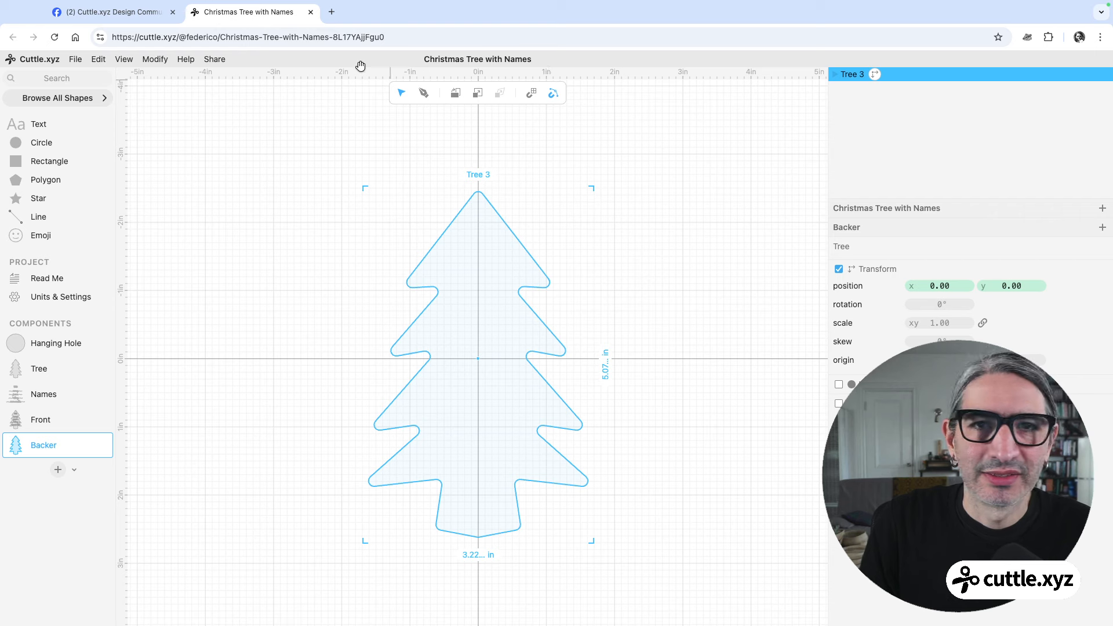
{"action": "left_click", "coordinate": [162, 59]}
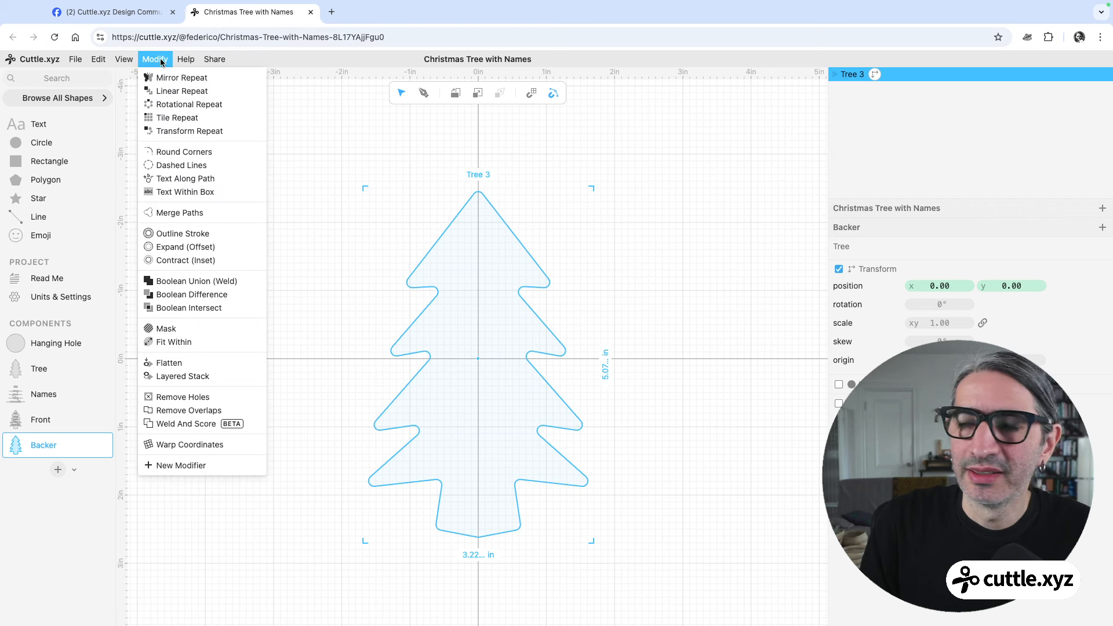
{"action": "left_click", "coordinate": [186, 247]}
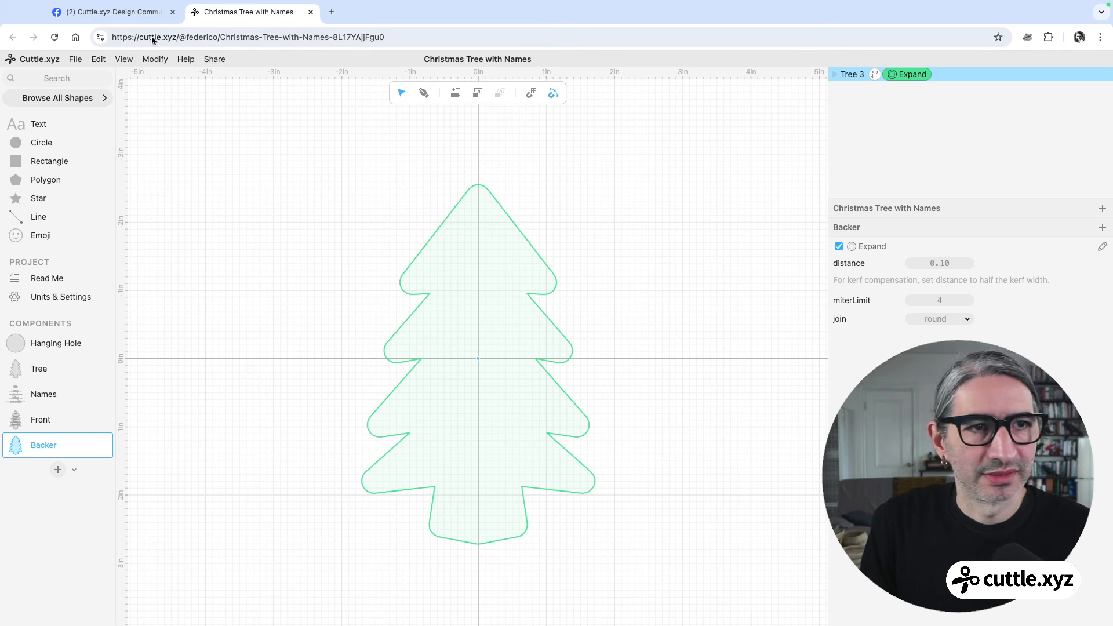
{"action": "left_click", "coordinate": [154, 58]}
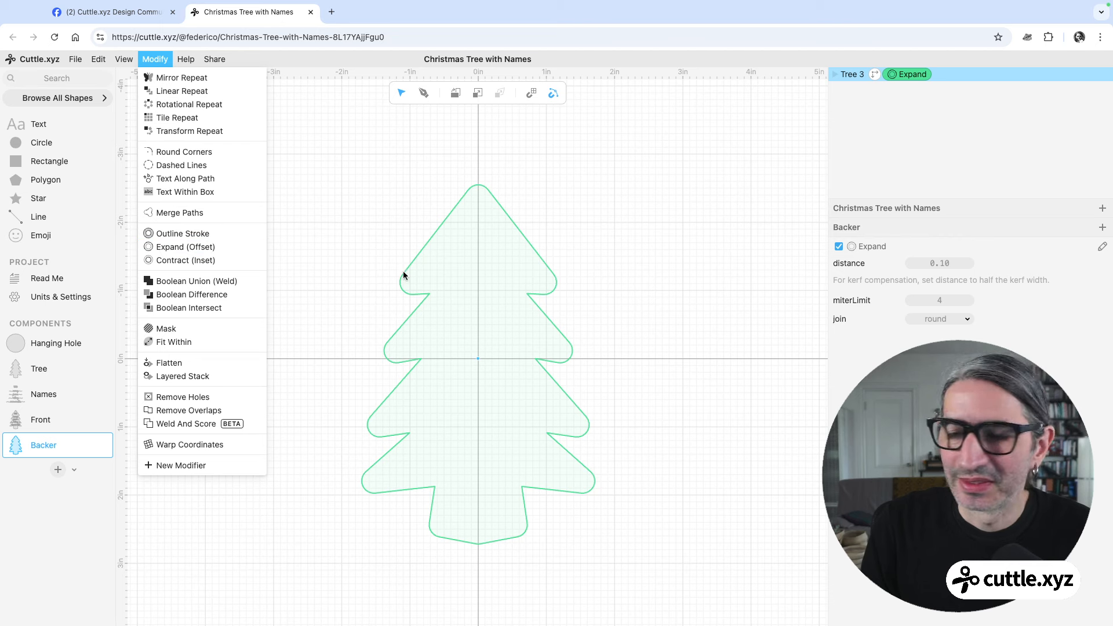
{"action": "left_click", "coordinate": [356, 217]}
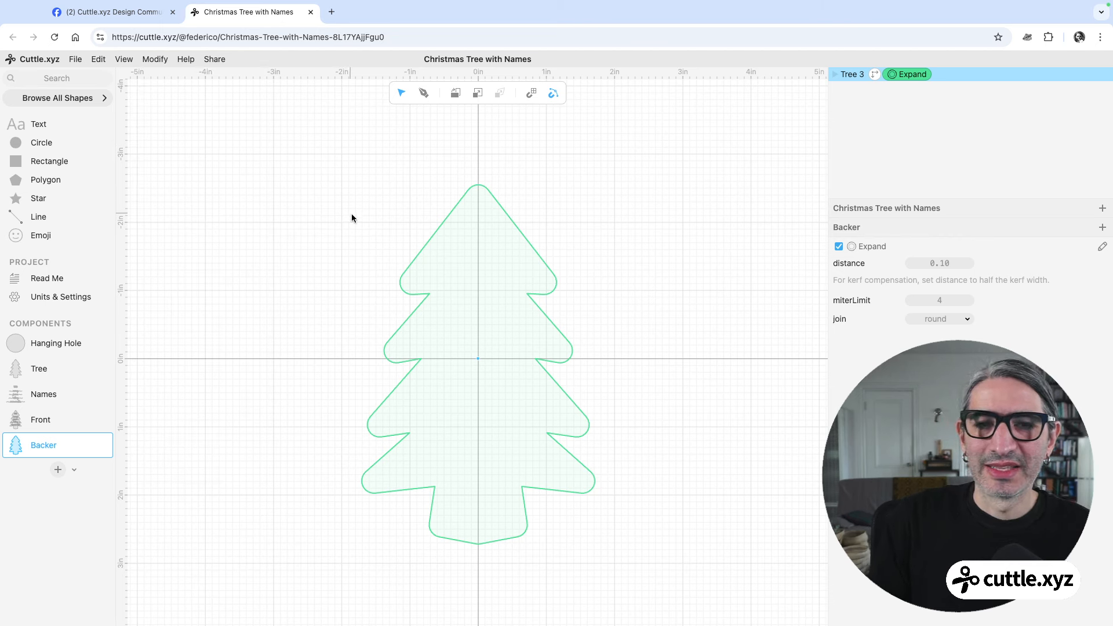
{"action": "left_click_drag", "start_coordinate": [940, 265], "coordinate": [943, 270]}
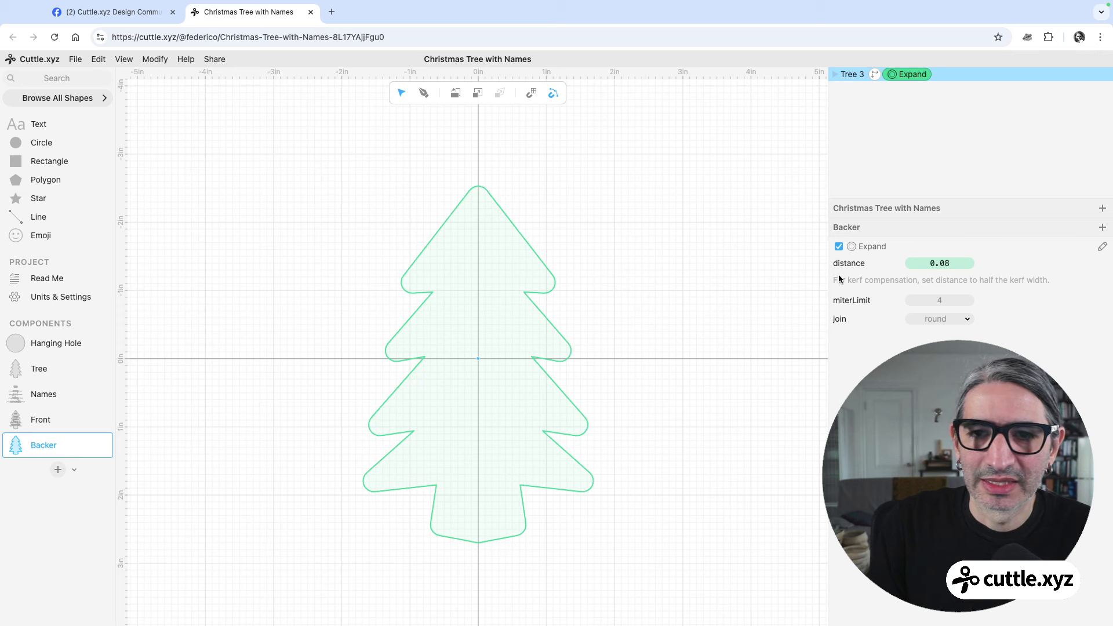
{"action": "left_click", "coordinate": [740, 271]}
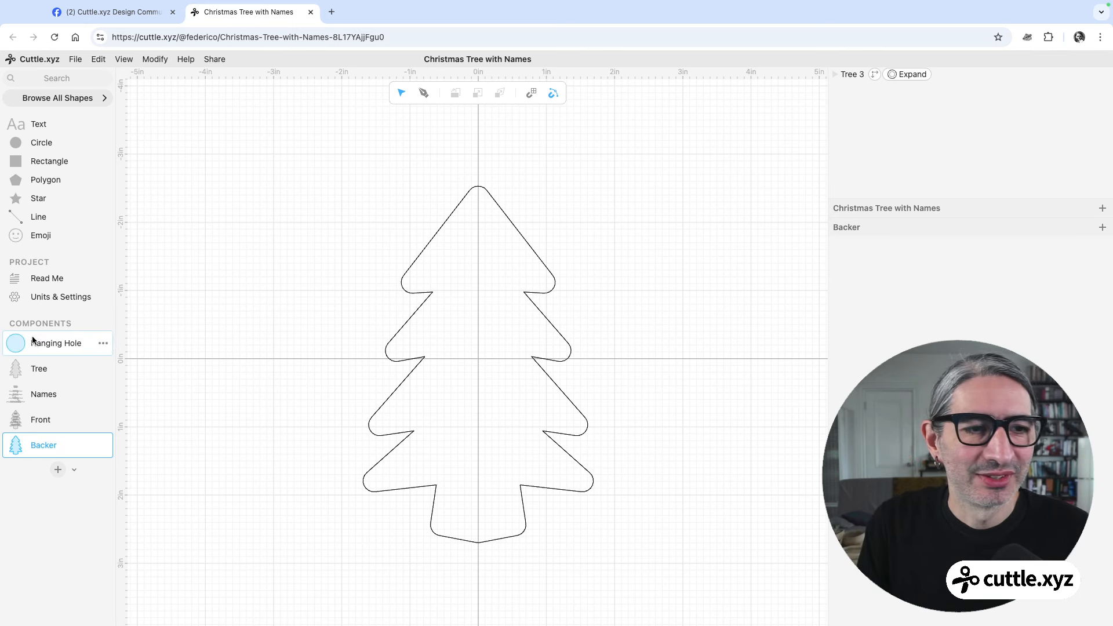
Place the Hanging Hole component at the origin of the Backer component.
{"action": "left_click_drag", "start_coordinate": [35, 343], "coordinate": [479, 361]}
{"action": "left_click", "coordinate": [706, 324]}
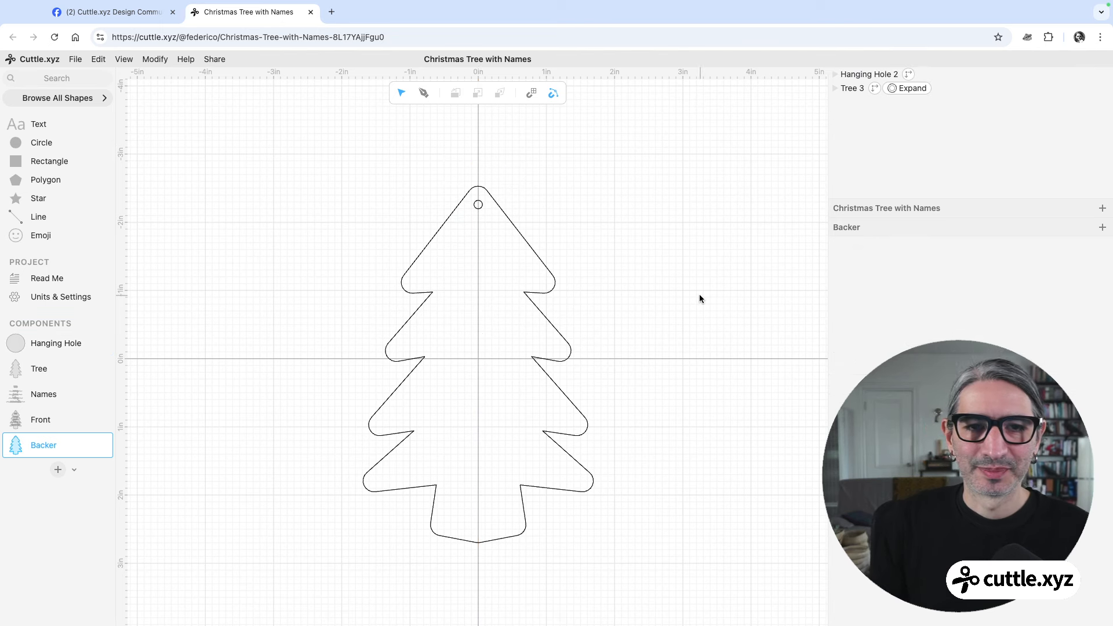
{"action": "left_click_drag", "start_coordinate": [563, 299], "coordinate": [621, 292]}
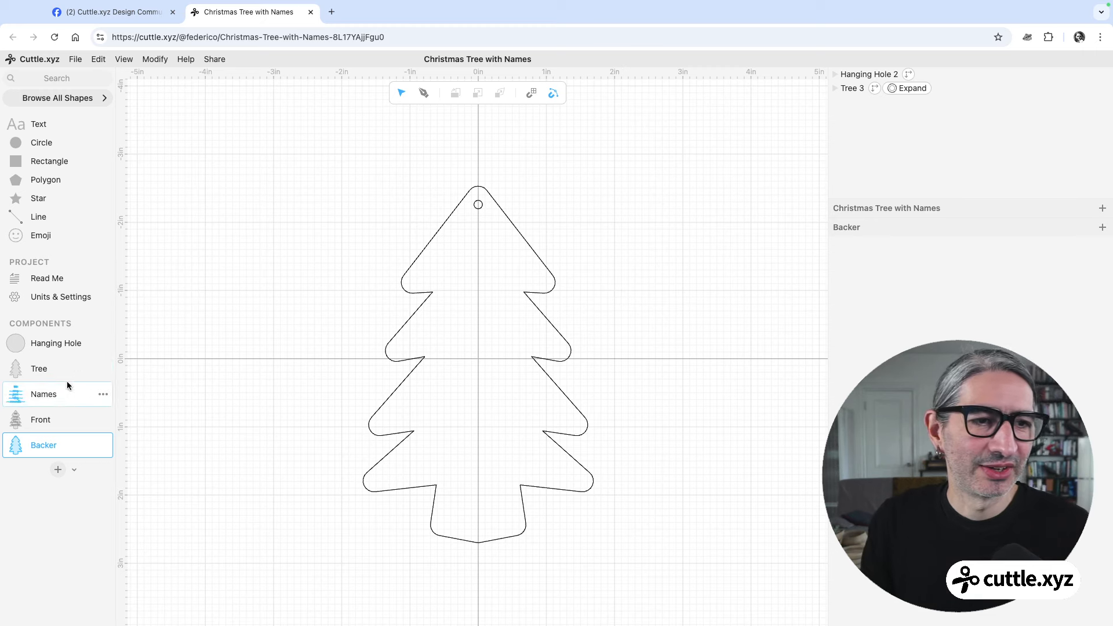
Review the Hanging Hole, Tree, Names and Front components in order, ending on Backer.
{"action": "left_click", "coordinate": [66, 343]}
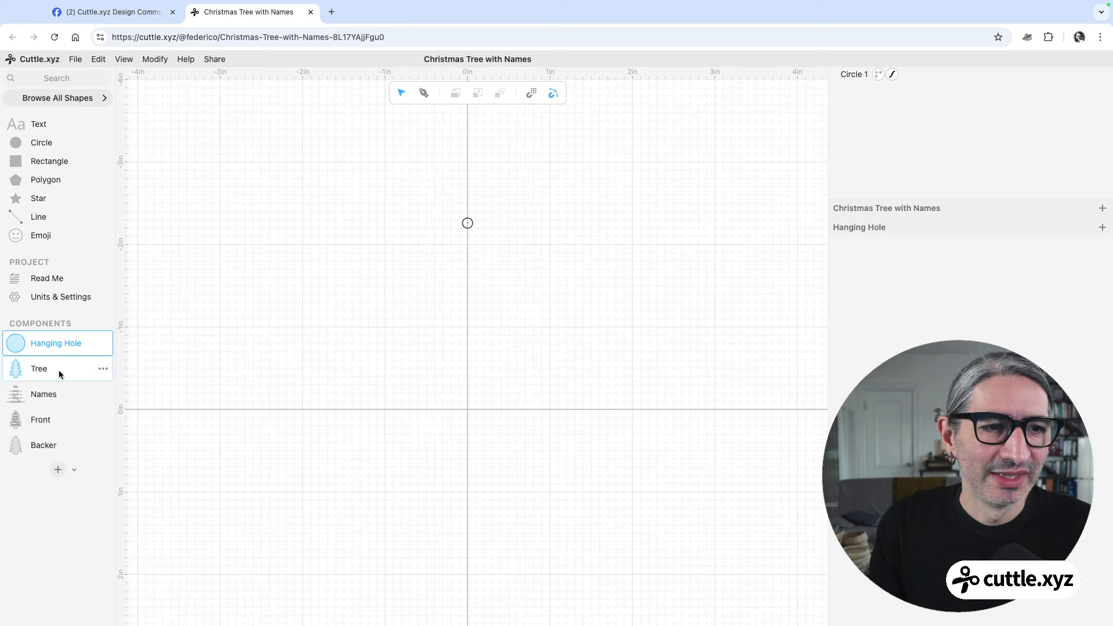
{"action": "left_click", "coordinate": [60, 373]}
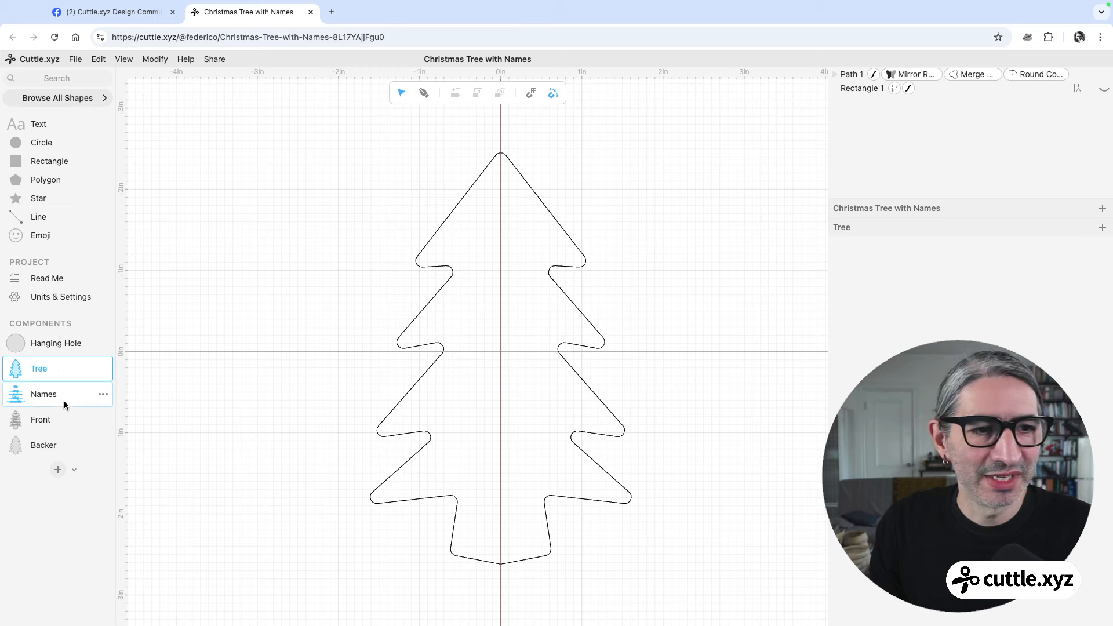
{"action": "left_click", "coordinate": [62, 397]}
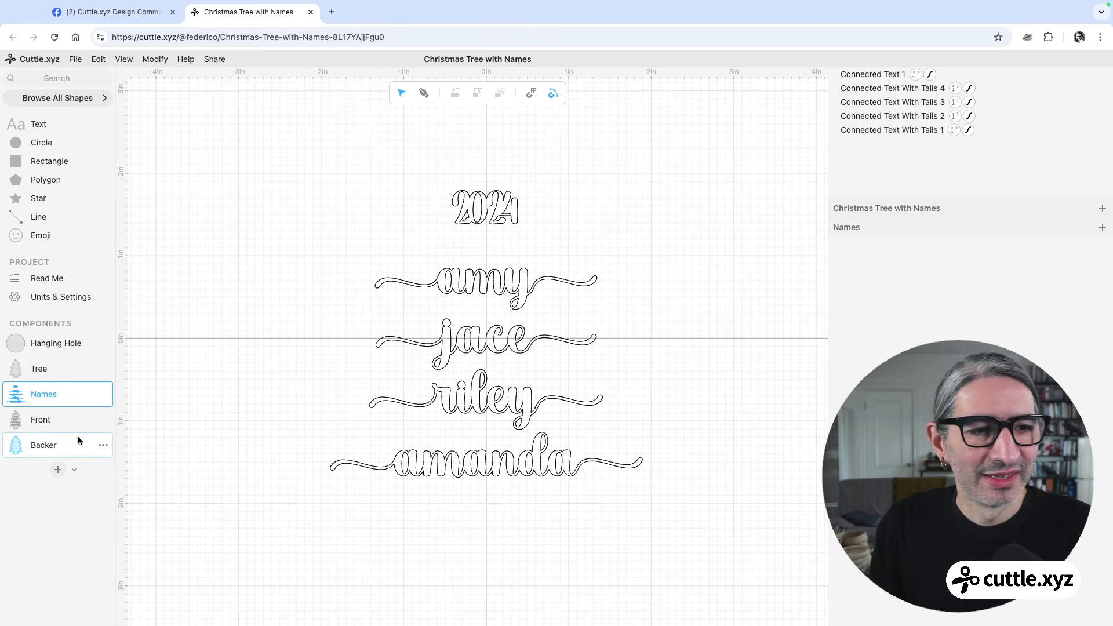
{"action": "left_click", "coordinate": [61, 420]}
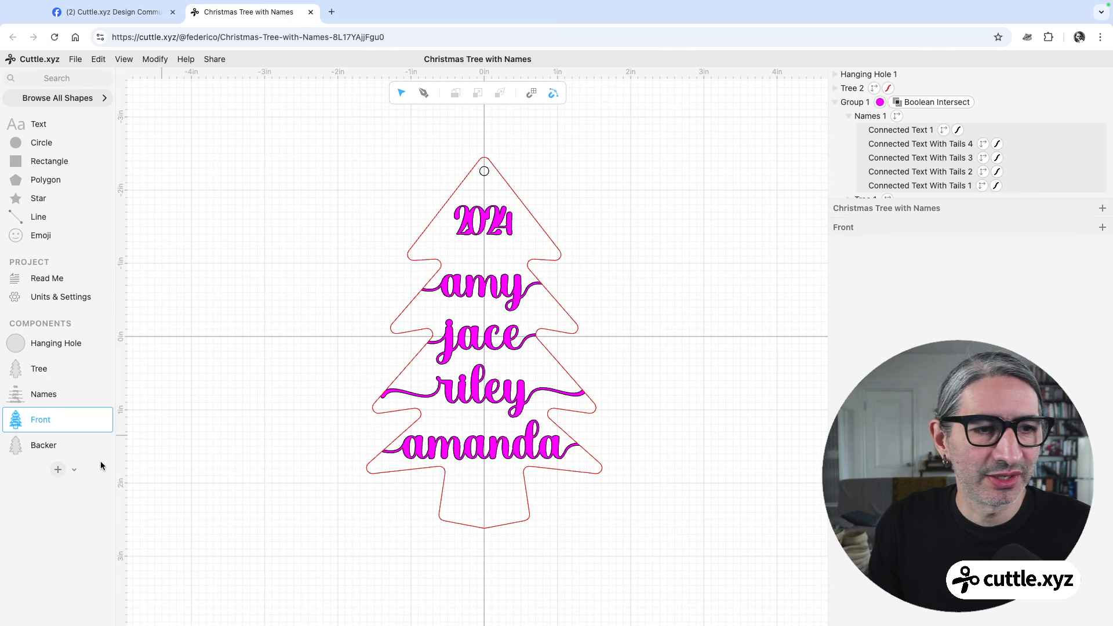
{"action": "left_click", "coordinate": [44, 444]}
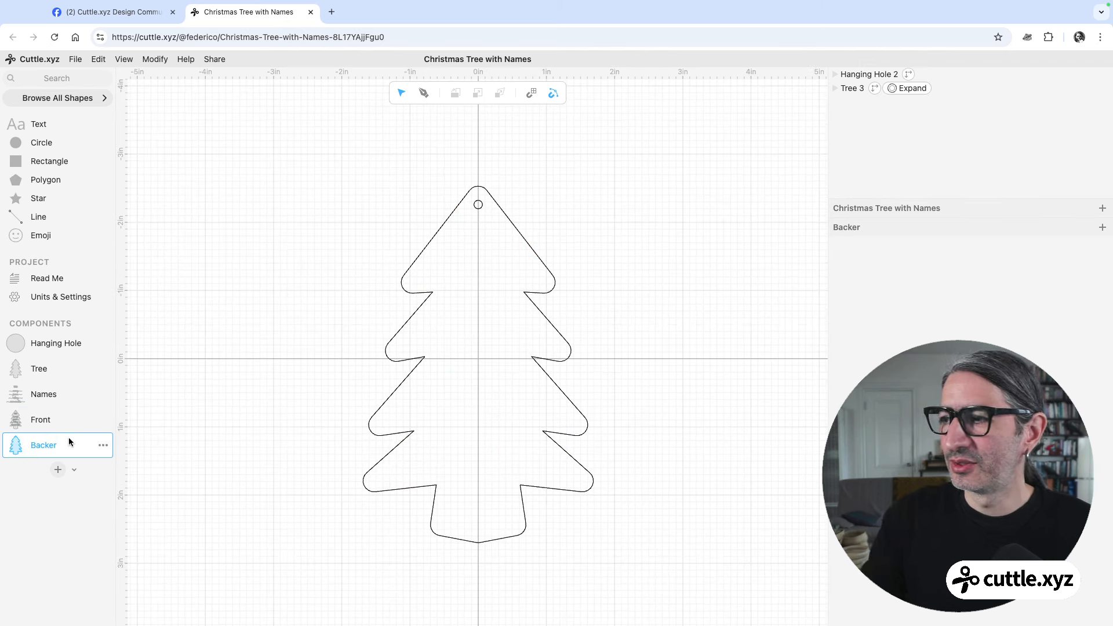
Create a new component named Preview and place the Front component at its origin.
{"action": "left_click", "coordinate": [59, 470]}
{"action": "type", "text": "OP"}
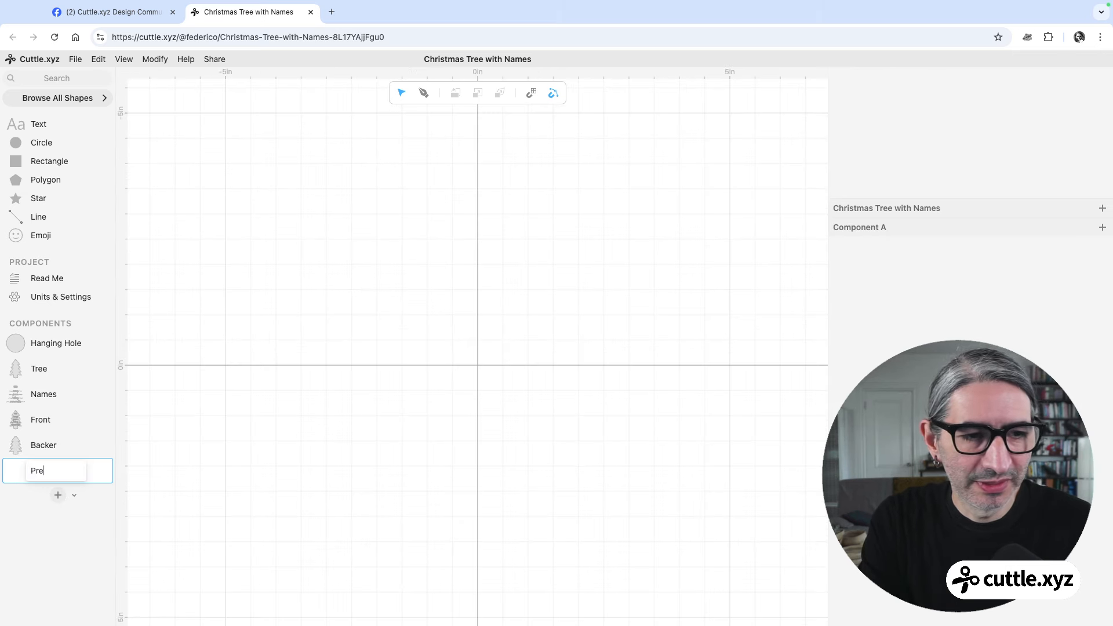
{"action": "type", "text": "eview"}
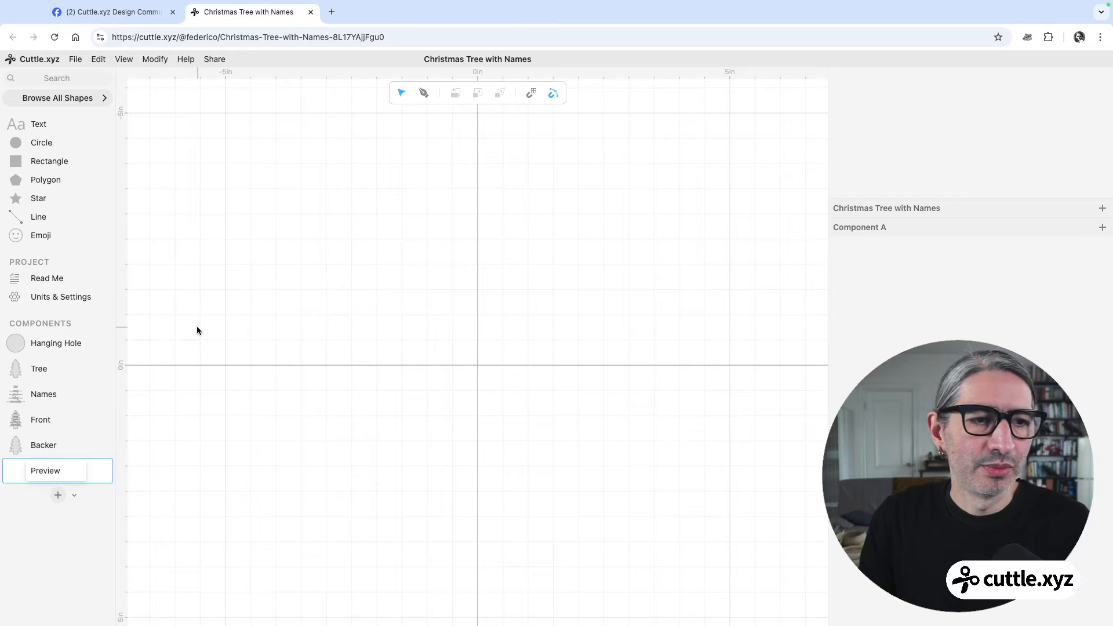
{"action": "key", "text": "Return"}
{"action": "left_click_drag", "start_coordinate": [16, 424], "coordinate": [473, 365]}
{"action": "left_click", "coordinate": [364, 359]}
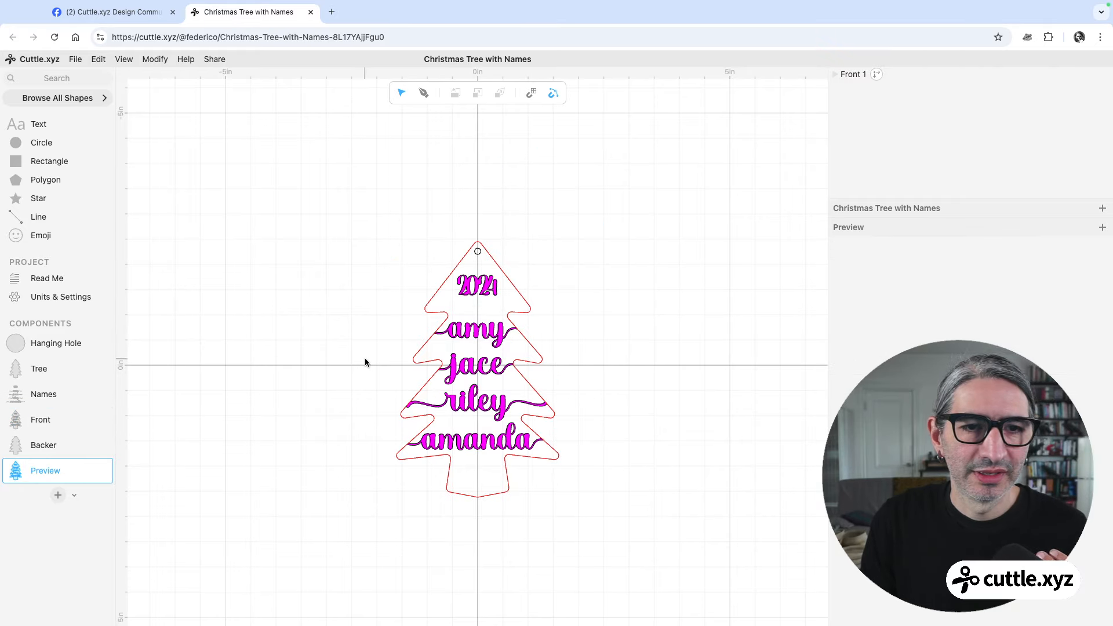
{"action": "scroll", "coordinate": [366, 363], "scroll_direction": "up", "scroll_amount": 2}
{"action": "left_click_drag", "start_coordinate": [347, 362], "coordinate": [299, 311]}
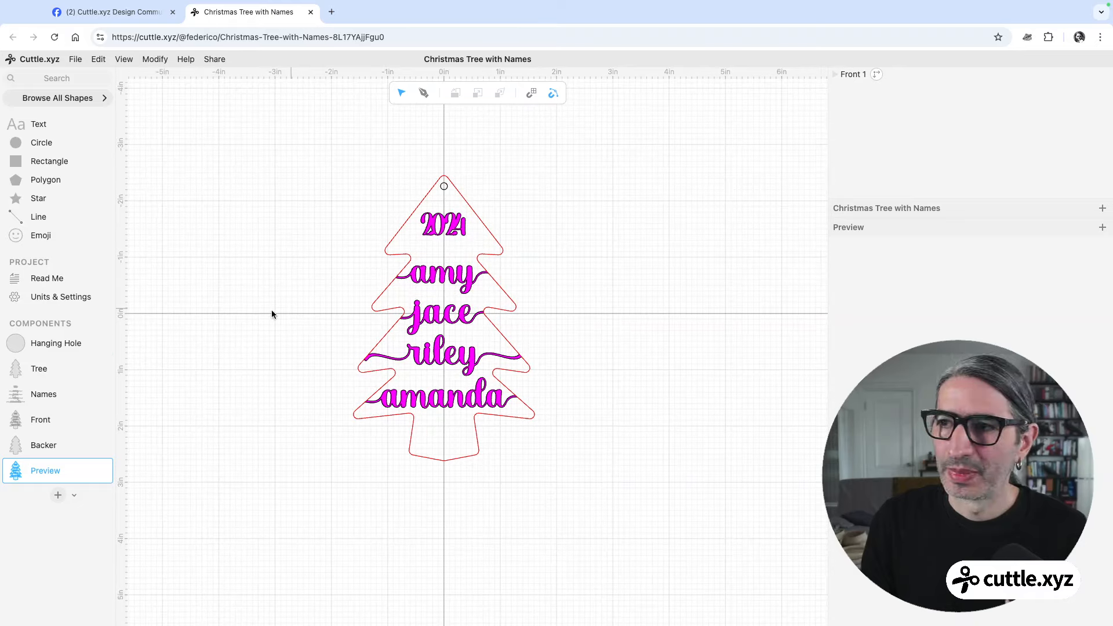
Place the Backer component at the origin of Preview so it is stacked with the Front piece.
{"action": "left_click_drag", "start_coordinate": [18, 444], "coordinate": [473, 364]}
{"action": "left_click", "coordinate": [666, 332]}
{"action": "scroll", "coordinate": [521, 332], "scroll_direction": "up", "scroll_amount": 3}
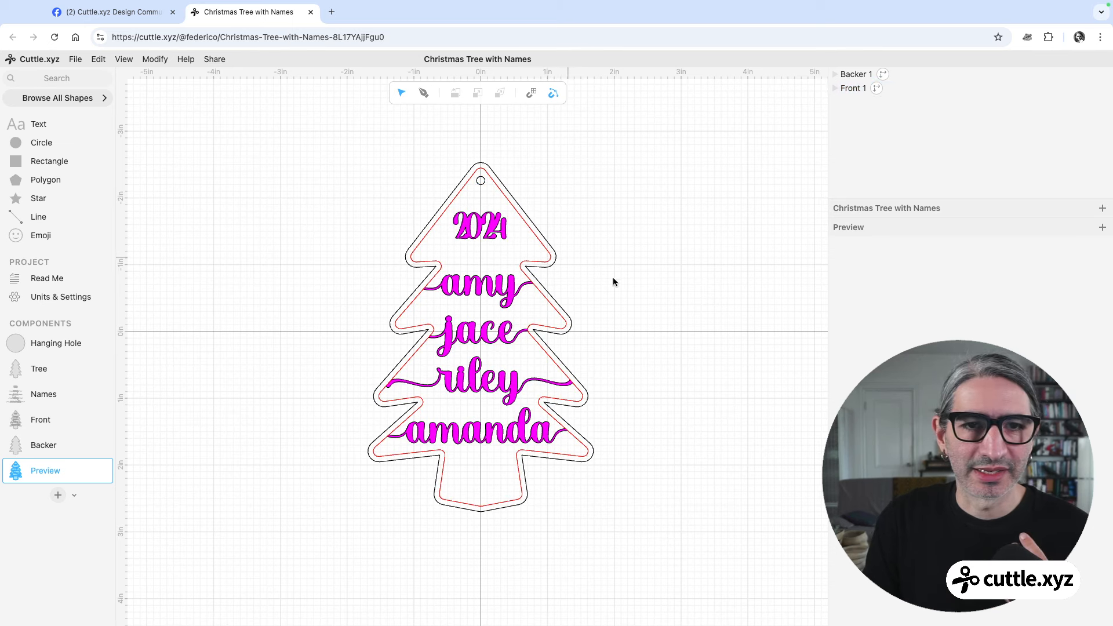
{"action": "scroll", "coordinate": [629, 284], "scroll_direction": "up", "scroll_amount": 1}
{"action": "scroll", "coordinate": [629, 284], "scroll_direction": "up", "scroll_amount": 2}
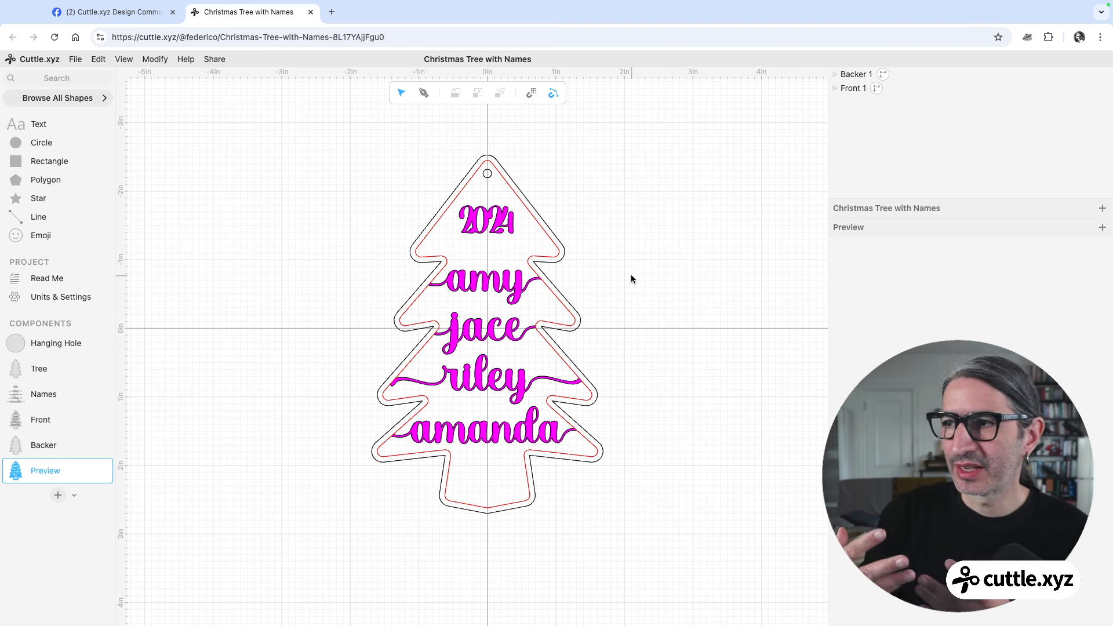
Create a new component named Cut with Front at x -1.70 and Backer at x 1.86, both at y 0.00.
{"action": "left_click", "coordinate": [57, 495]}
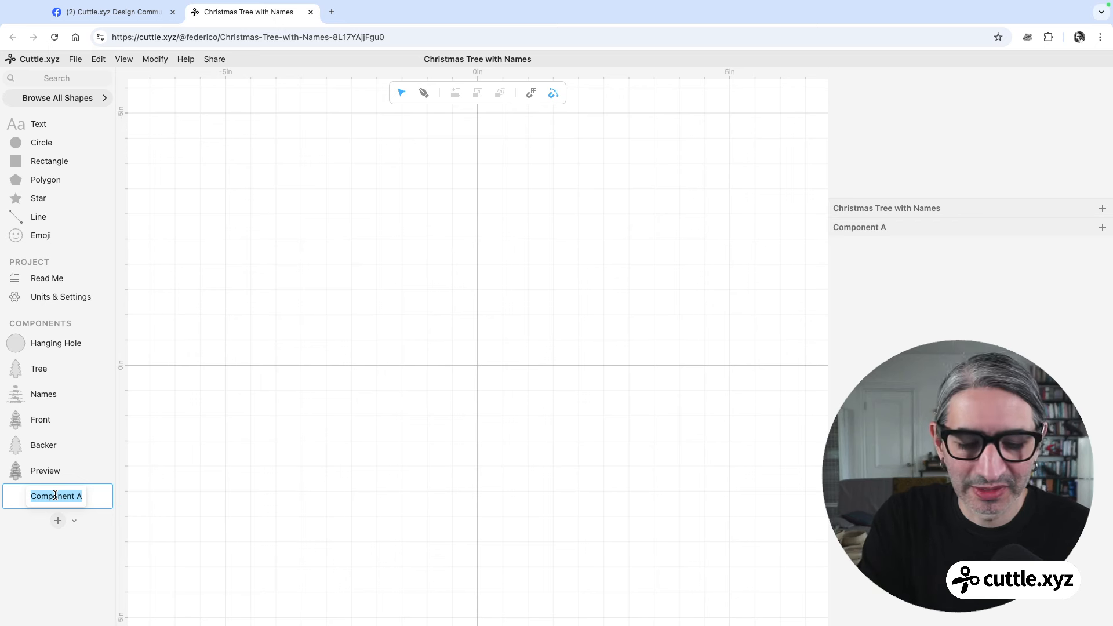
{"action": "type", "text": "Cut"}
{"action": "key", "text": "Return"}
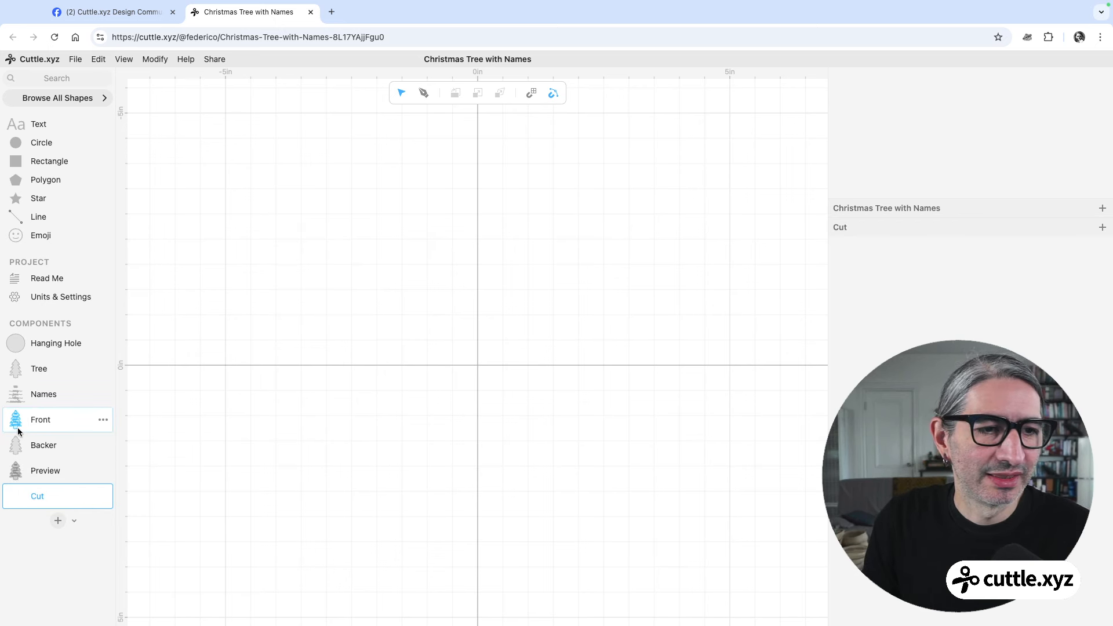
{"action": "left_click_drag", "start_coordinate": [21, 421], "coordinate": [392, 363]}
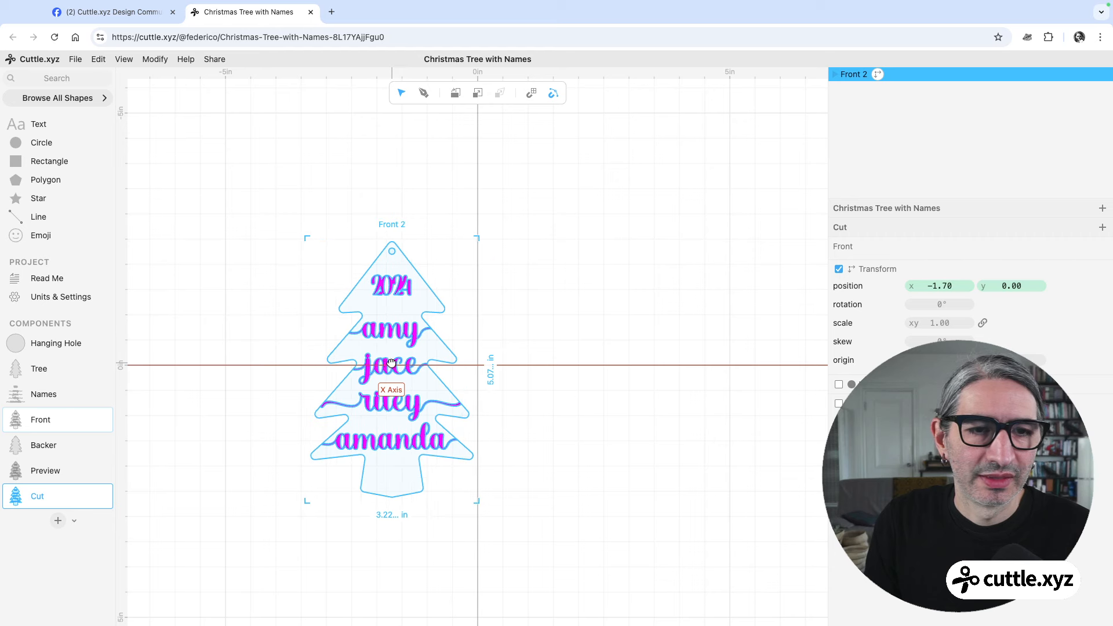
{"action": "left_click_drag", "start_coordinate": [14, 448], "coordinate": [572, 364]}
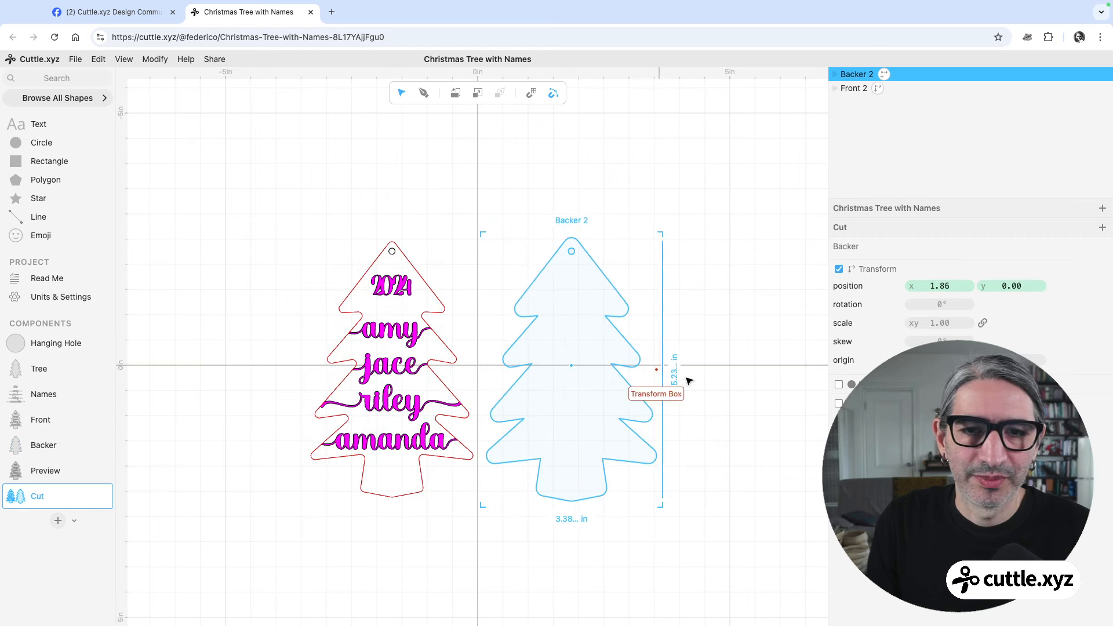
{"action": "left_click", "coordinate": [702, 381]}
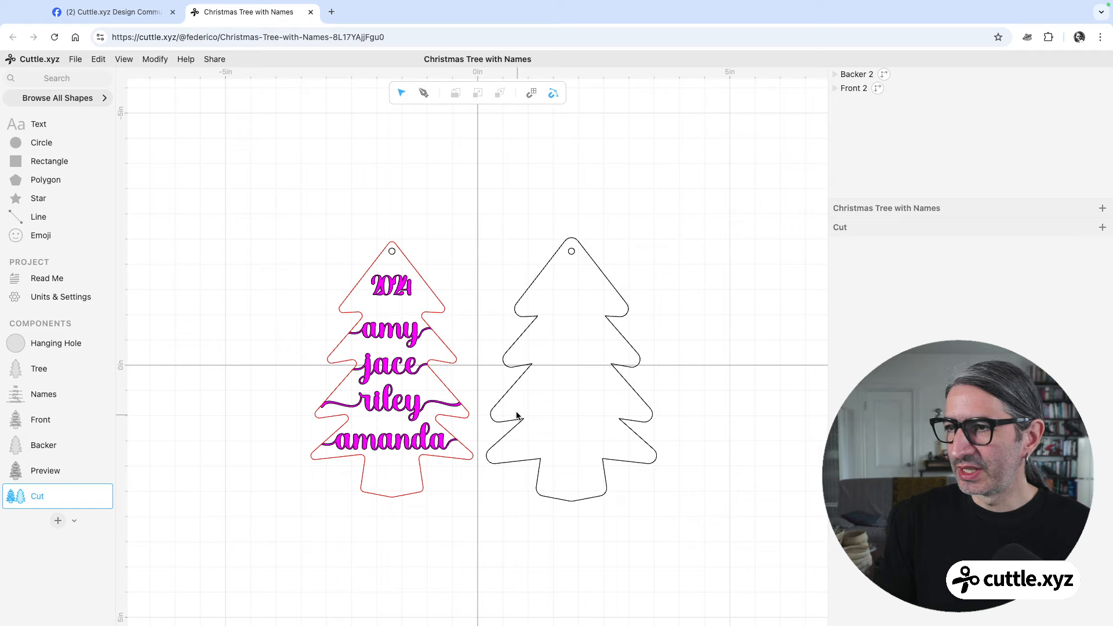
Try moving the Backer away from the Front in the Preview component, undo the move and return to Cut.
{"action": "left_click", "coordinate": [66, 470]}
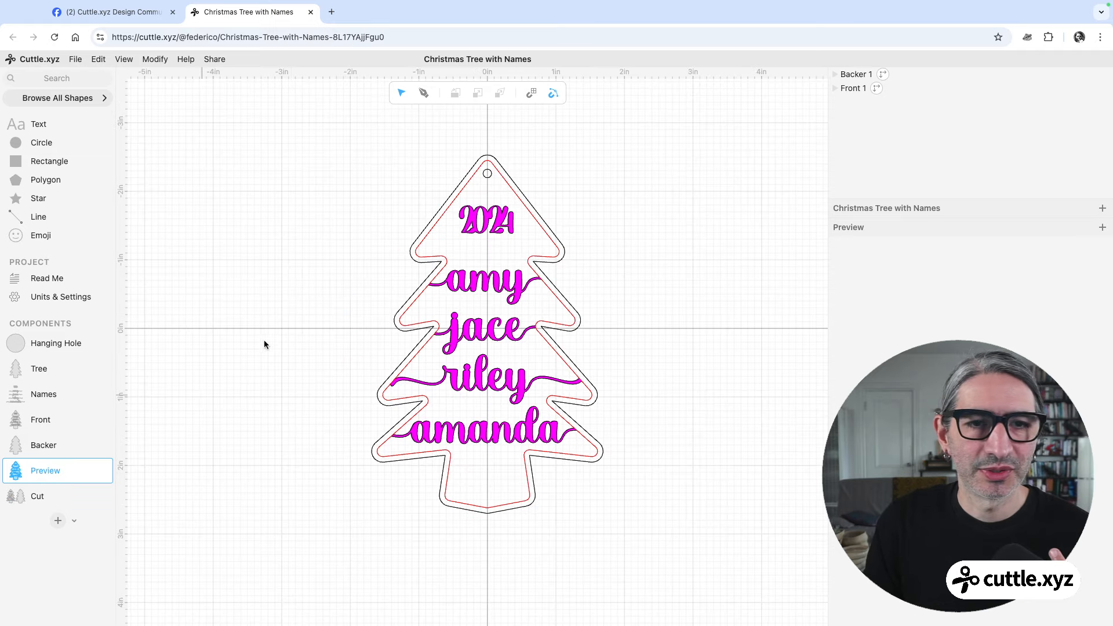
{"action": "left_click", "coordinate": [493, 156]}
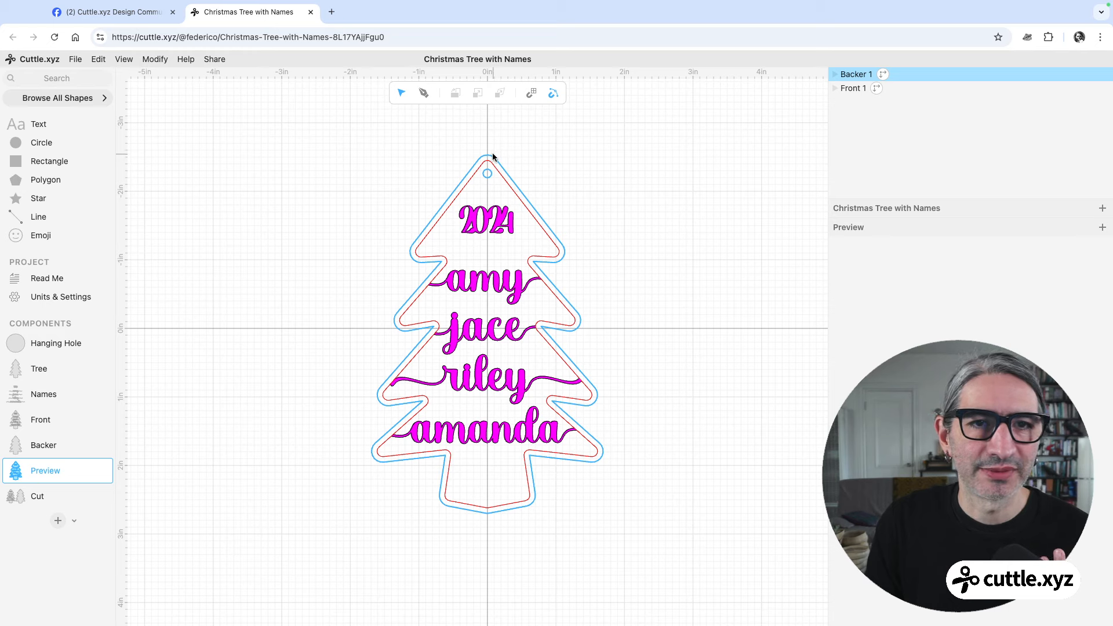
{"action": "left_click_drag", "start_coordinate": [510, 156], "coordinate": [746, 145]}
{"action": "key", "text": "ctrl+z"}
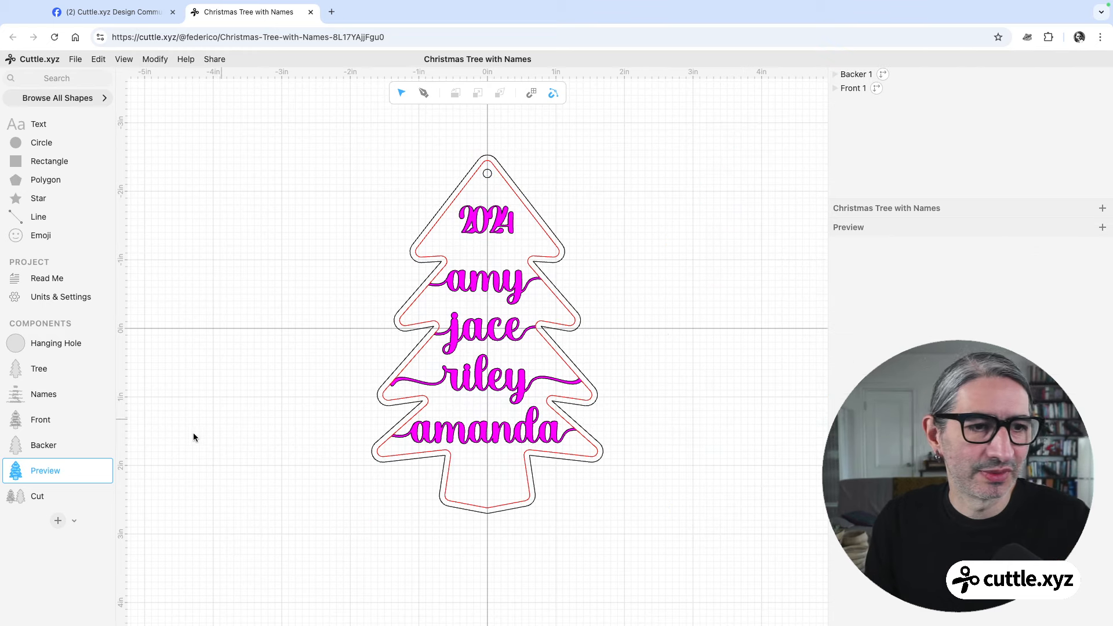
{"action": "left_click", "coordinate": [35, 497]}
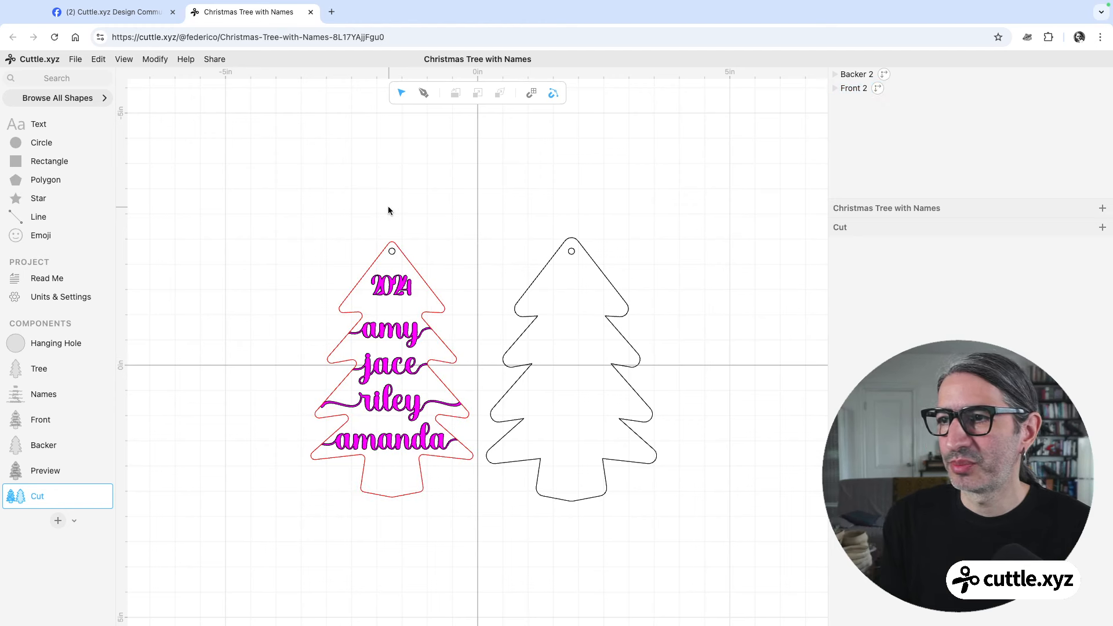
Write "This is a christmas tree" in the project's Read Me notes and add a blank line below it.
{"action": "left_click", "coordinate": [49, 281]}
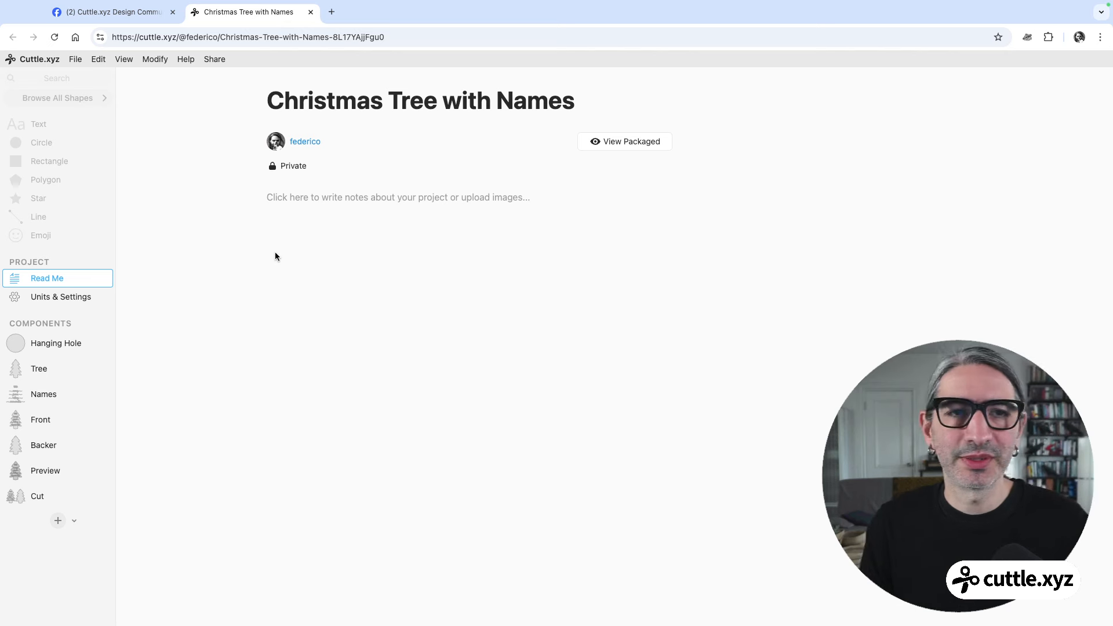
{"action": "left_click", "coordinate": [384, 216]}
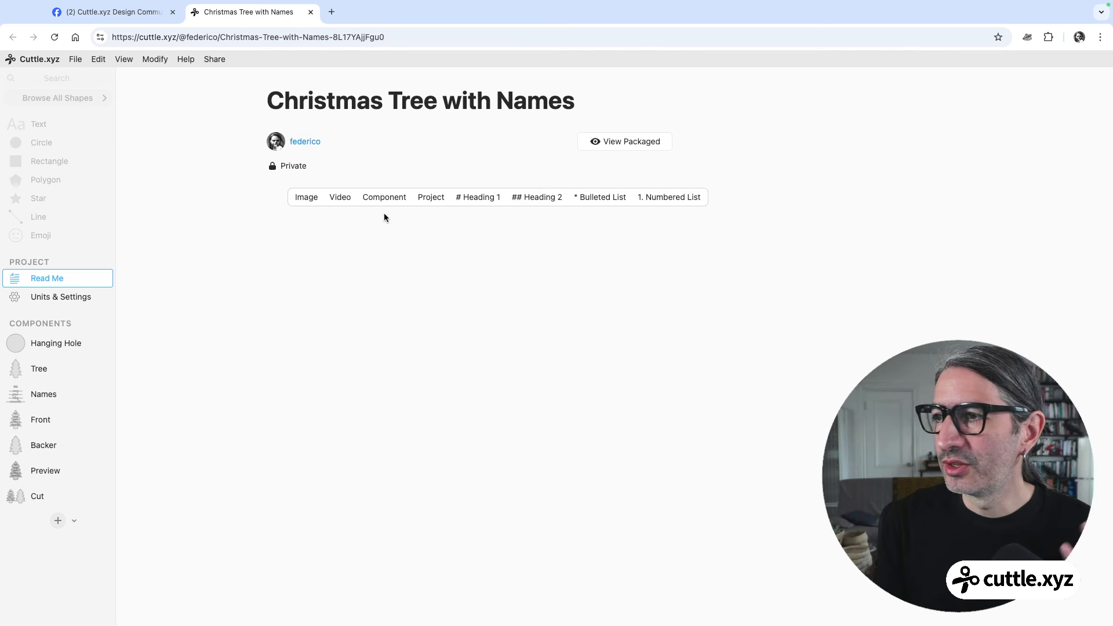
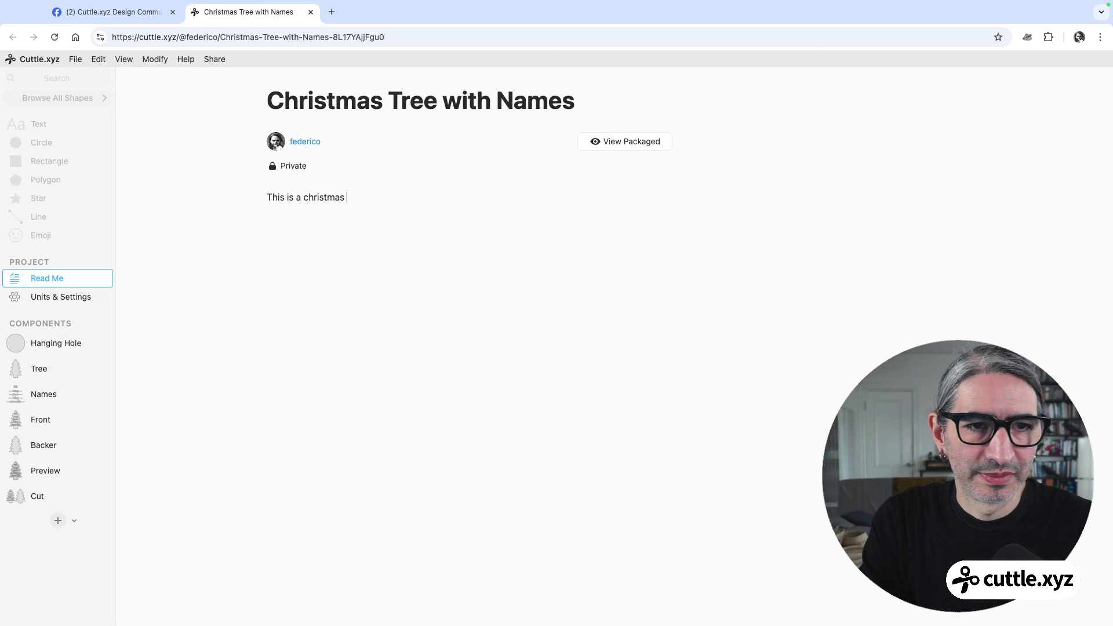
{"action": "type", "text": "ee"}
{"action": "key", "text": "Return"}
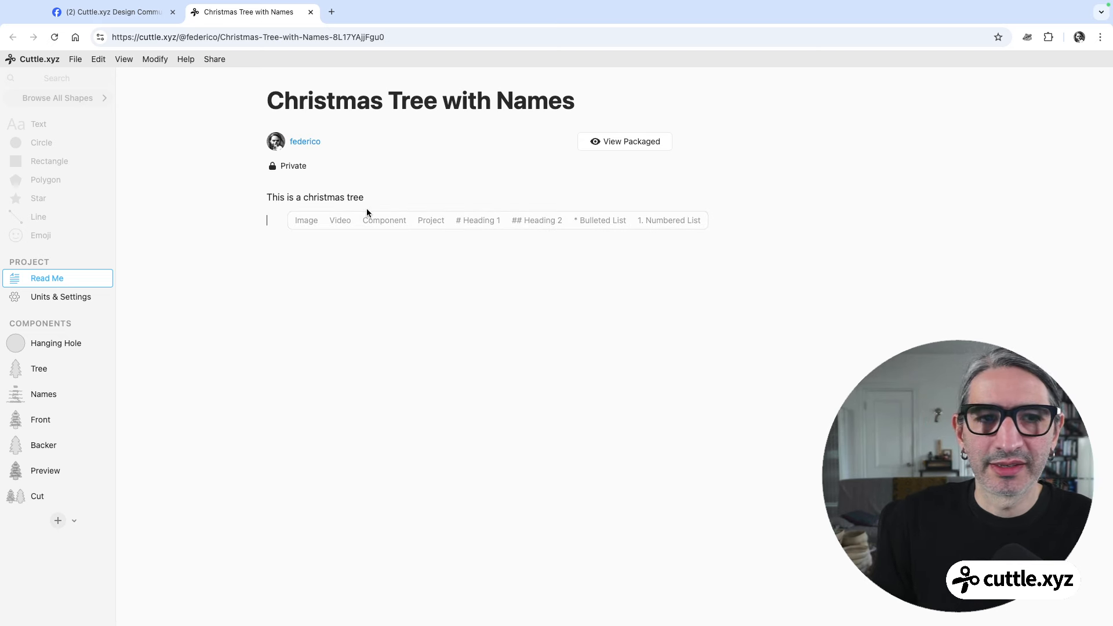
{"action": "key", "text": "Return"}
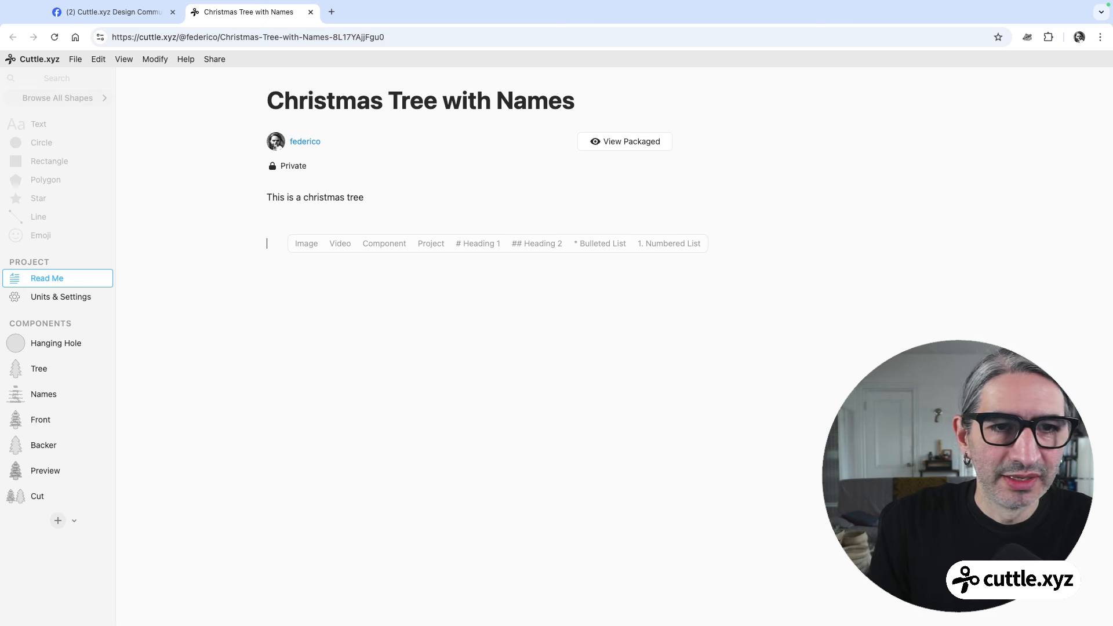
Remove the extra blank line in the Read Me notes and embed the Preview component below the text.
{"action": "key", "text": "BackSpace"}
{"action": "key", "text": "BackSpace"}
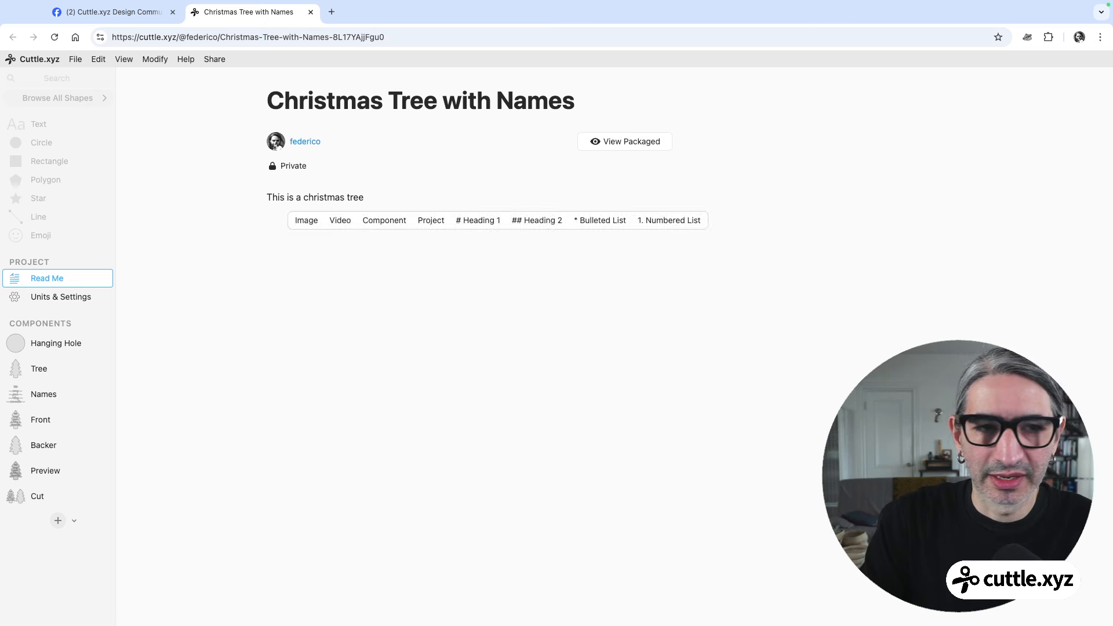
{"action": "key", "text": "Return"}
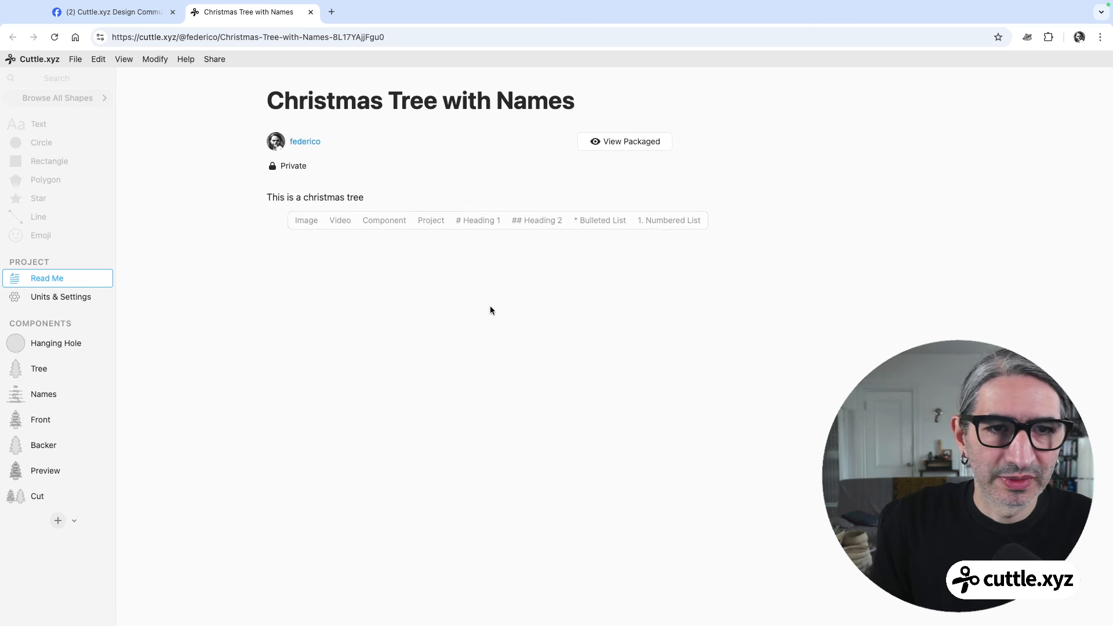
{"action": "left_click", "coordinate": [385, 220]}
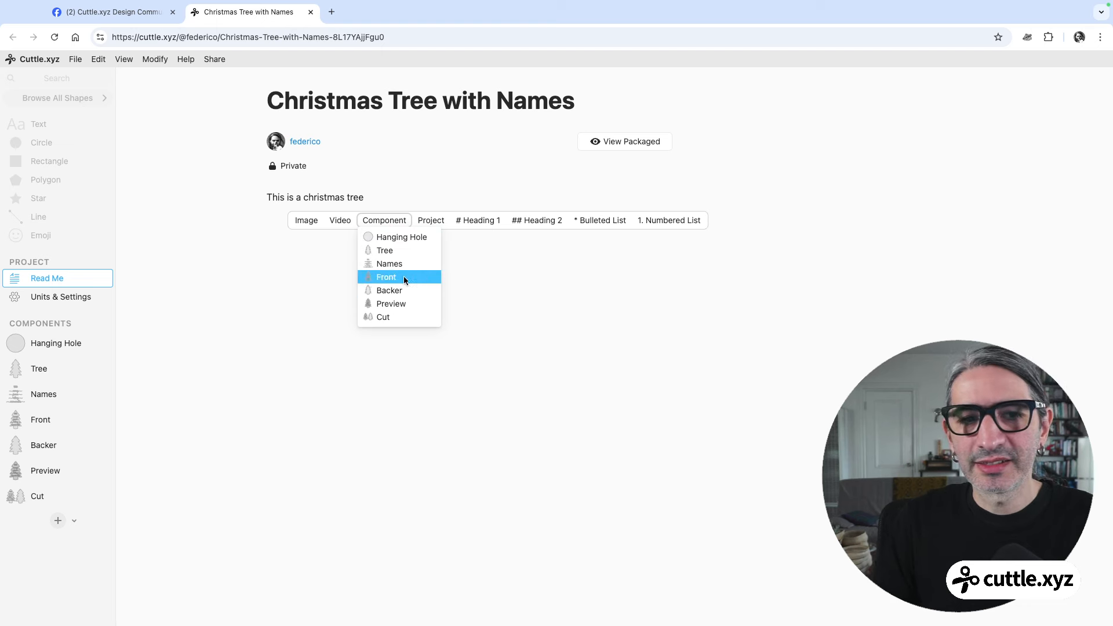
{"action": "left_click", "coordinate": [400, 303]}
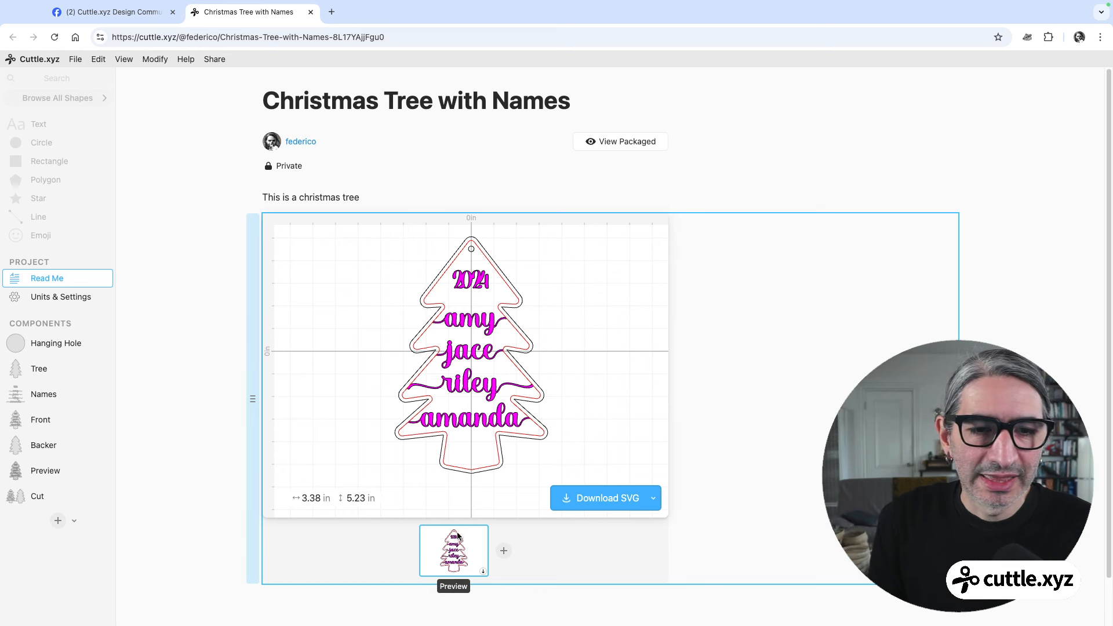
Add the Cut component to the embedded Preview in the Read Me and make it the one displayed.
{"action": "left_click", "coordinate": [504, 552]}
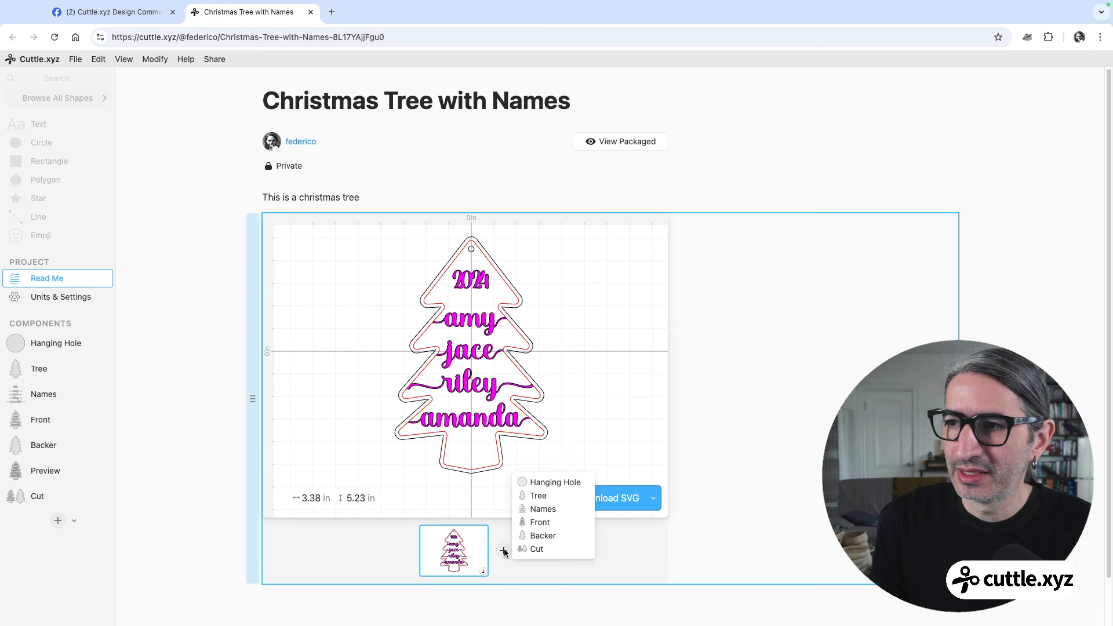
{"action": "left_click", "coordinate": [558, 550]}
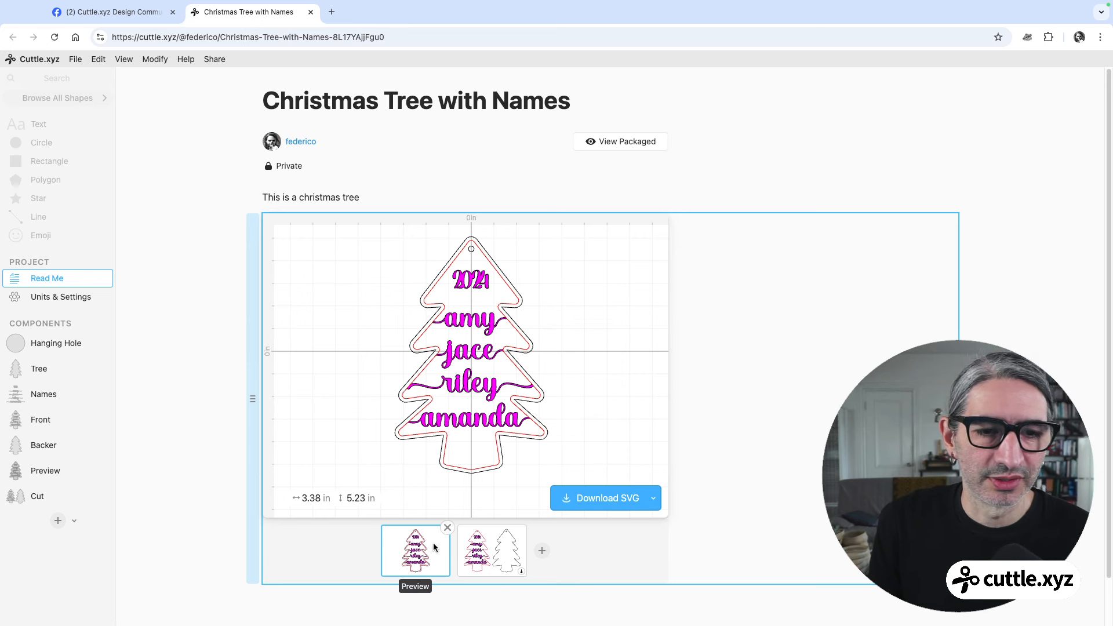
{"action": "left_click", "coordinate": [503, 548]}
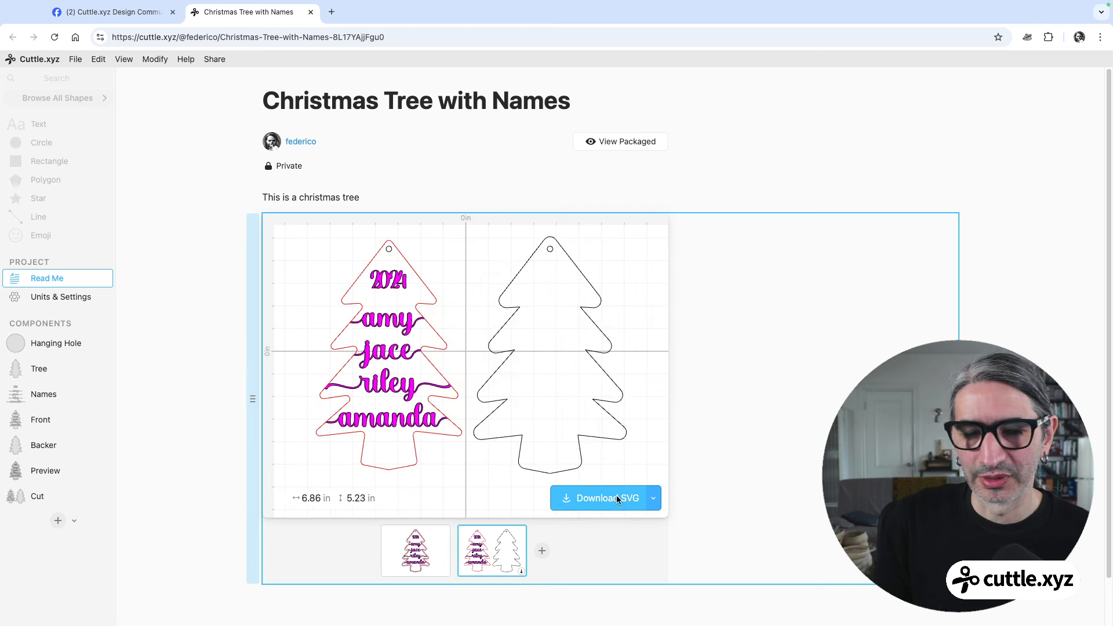
{"action": "left_click", "coordinate": [473, 190]}
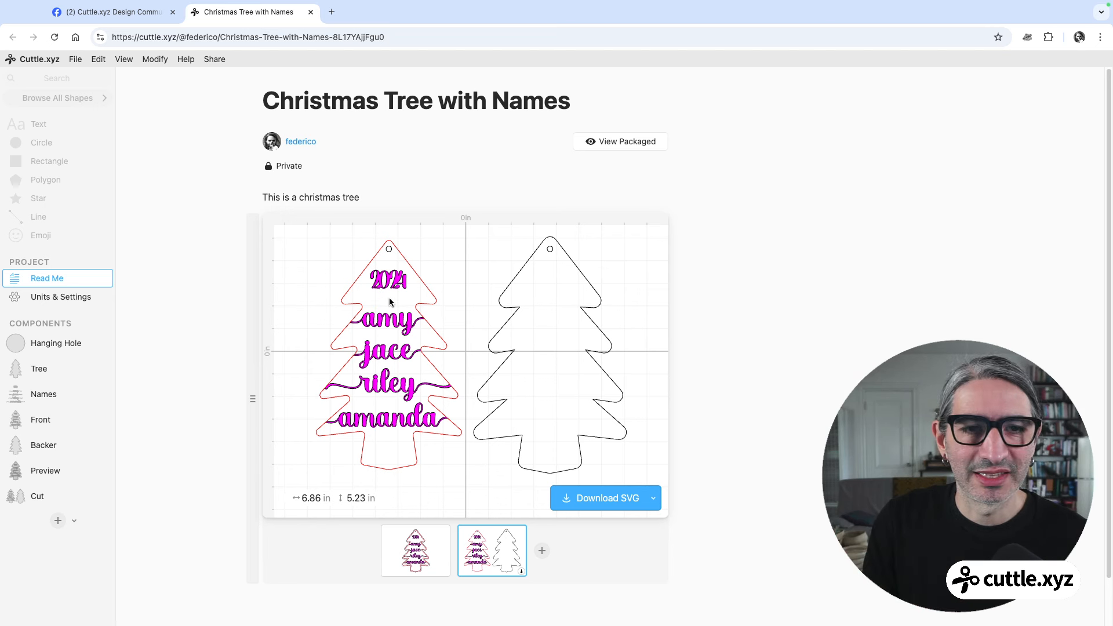
Replace the second name from the top in the Names component with a different first name.
{"action": "left_click", "coordinate": [50, 395]}
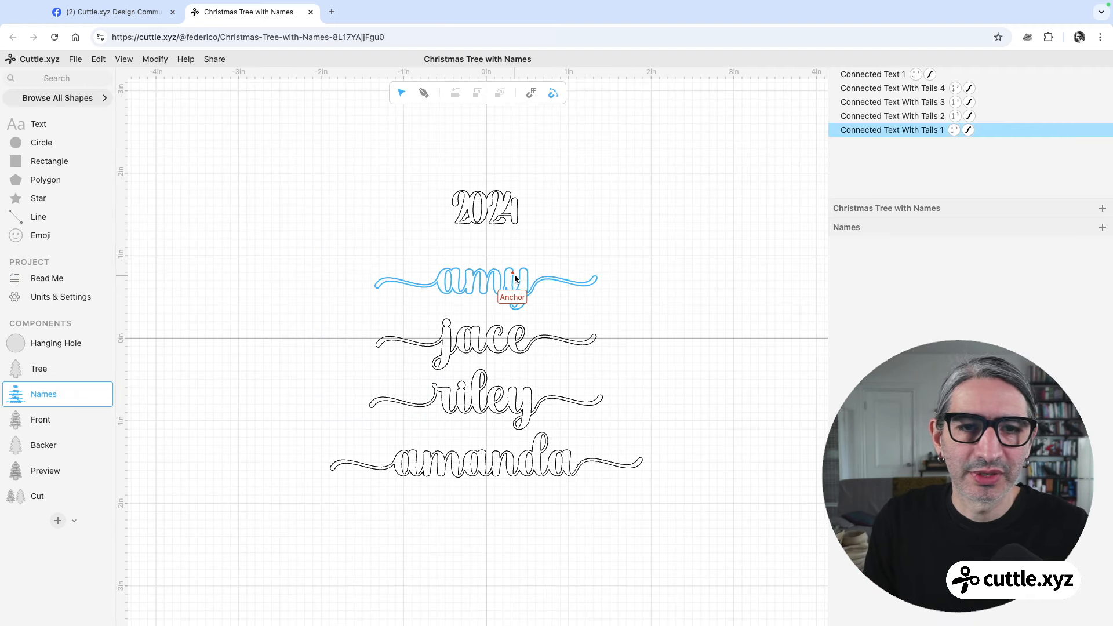
{"action": "double_click", "coordinate": [506, 347]}
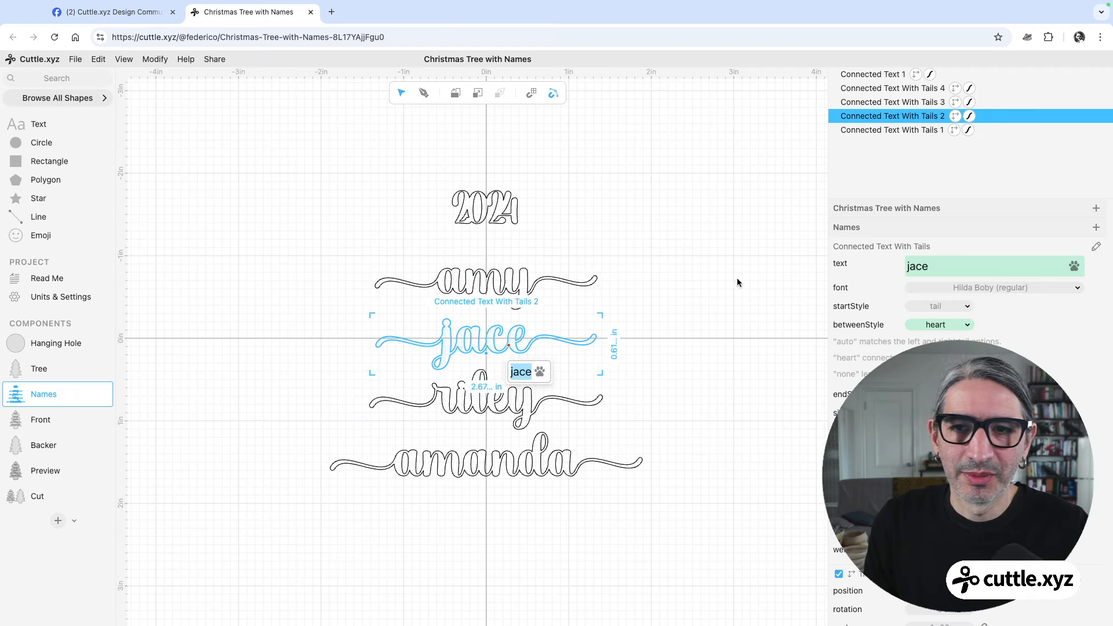
{"action": "double_click", "coordinate": [950, 270]}
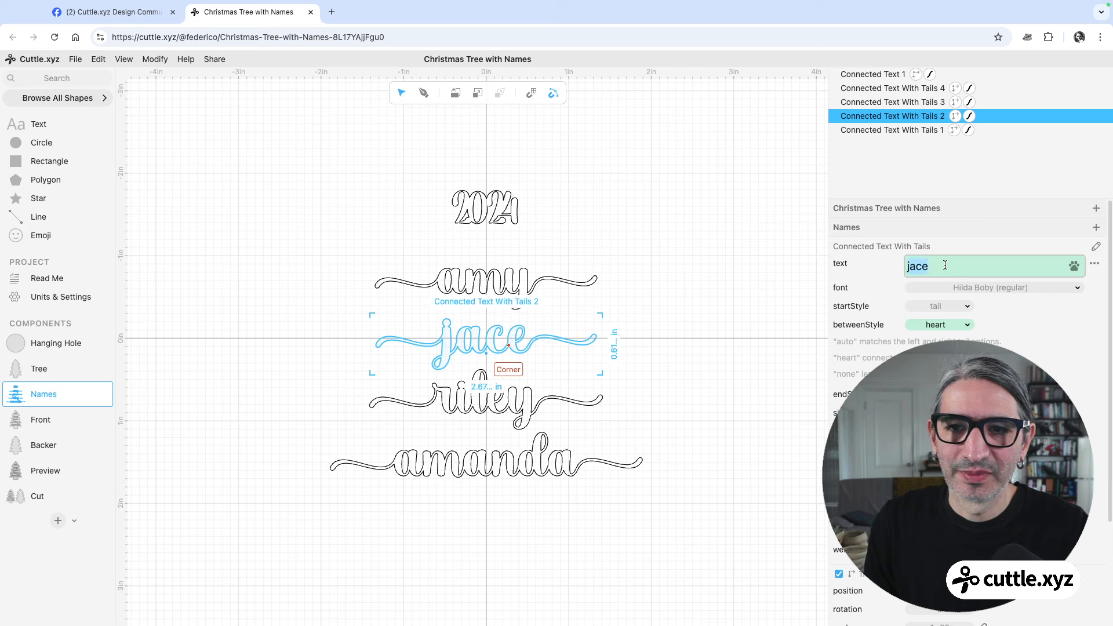
{"action": "left_click", "coordinate": [598, 286]}
{"action": "left_click", "coordinate": [518, 295]}
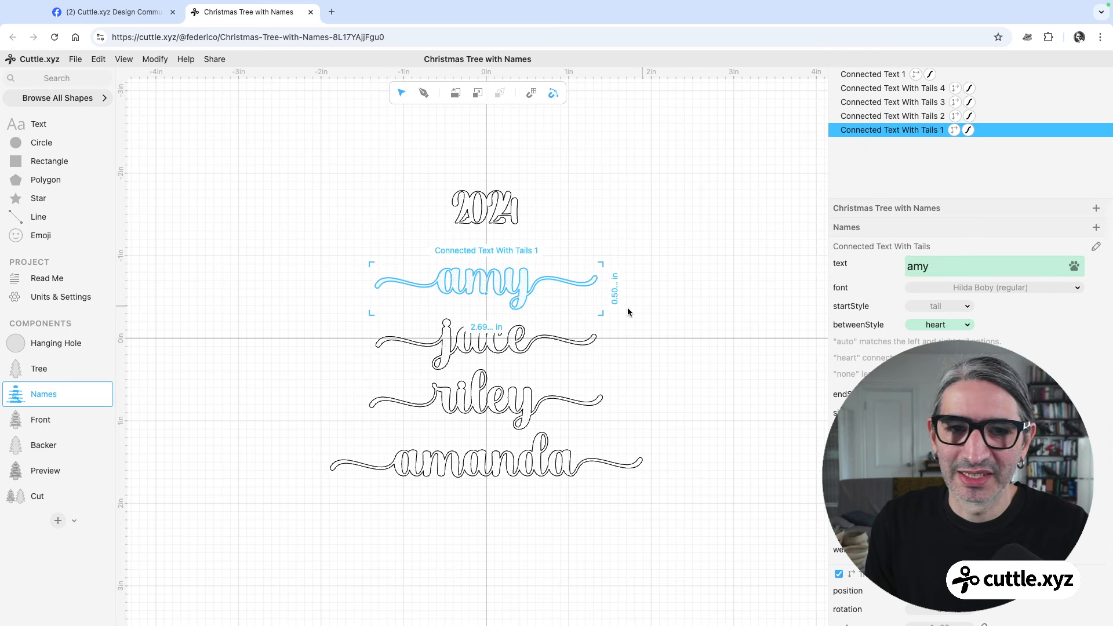
{"action": "left_click", "coordinate": [511, 347]}
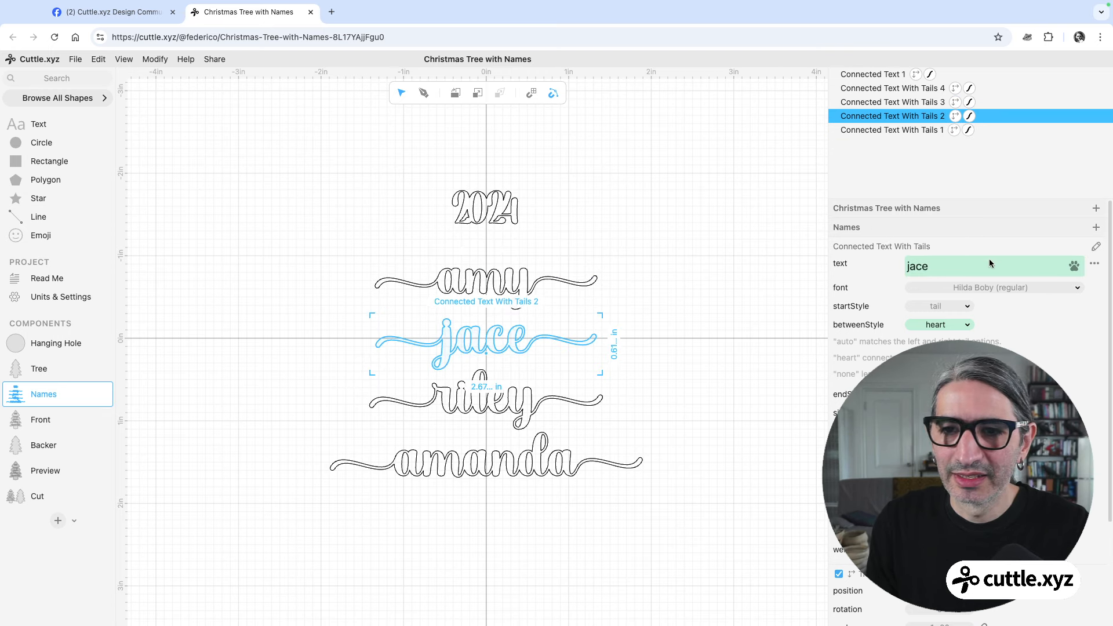
{"action": "type", "text": "y"}
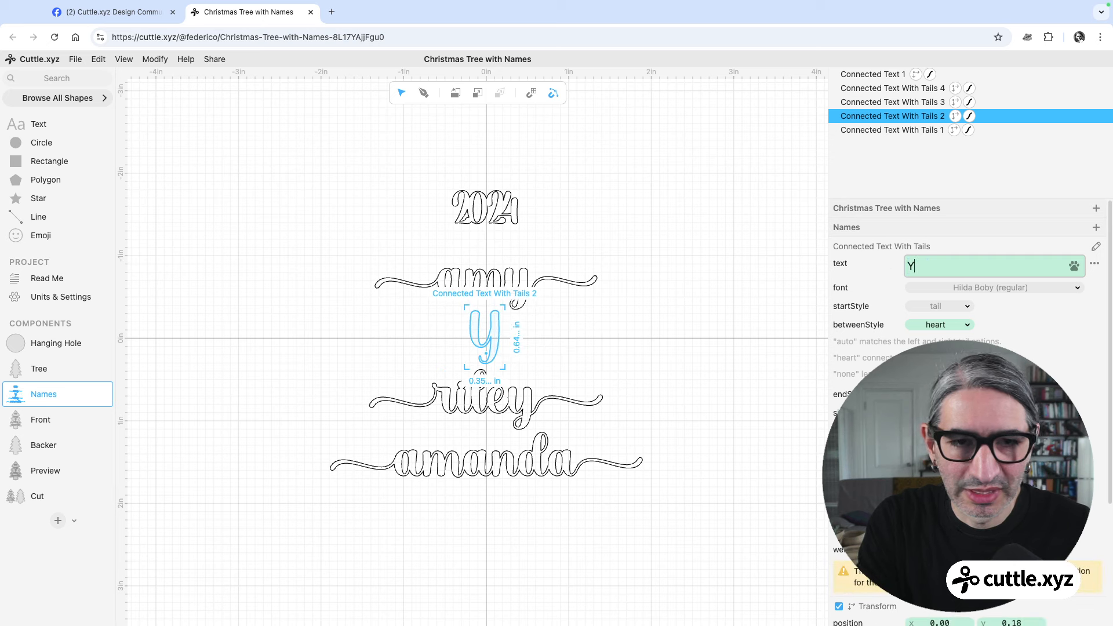
{"action": "key", "text": "BackSpace"}
{"action": "type", "text": "u"}
{"action": "key", "text": "BackSpace"}
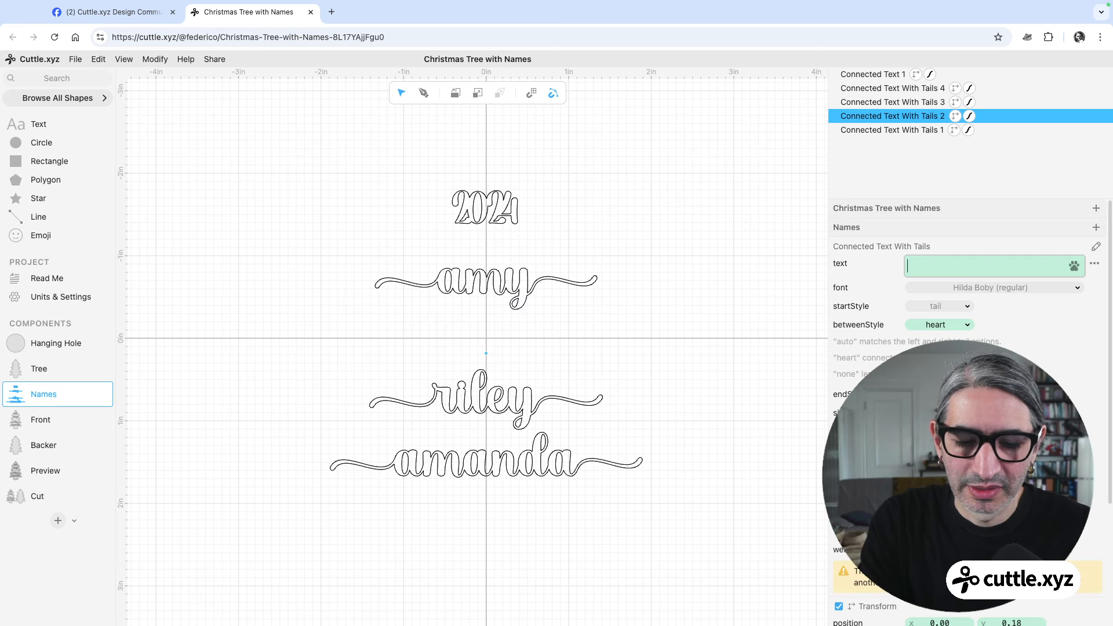
{"action": "type", "text": "thomas"}
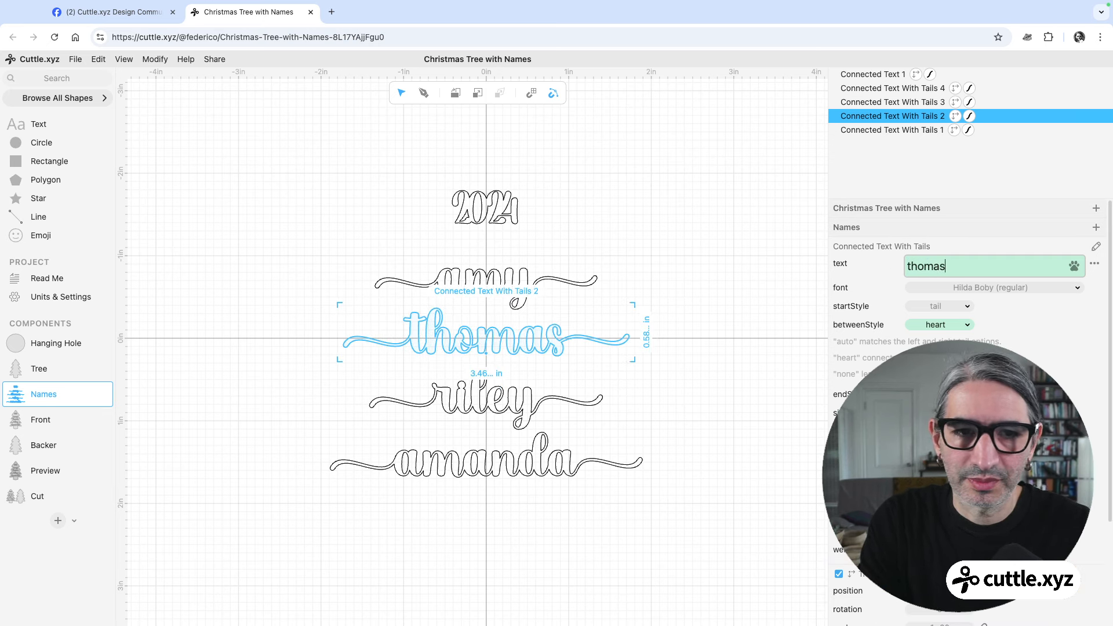
{"action": "left_click", "coordinate": [558, 402]}
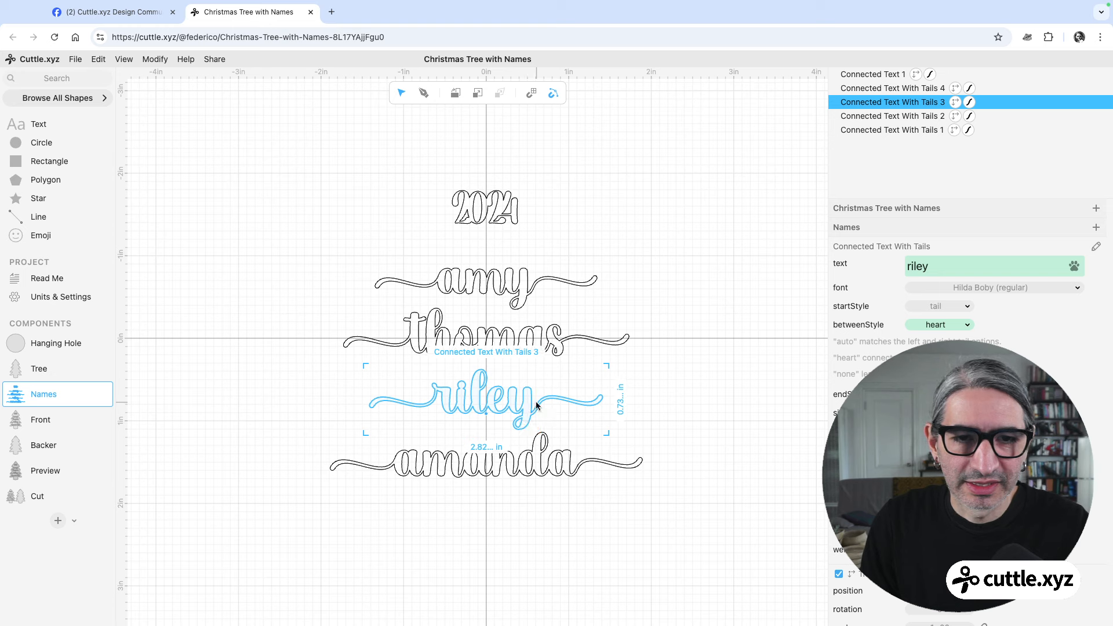
{"action": "left_click", "coordinate": [947, 261]}
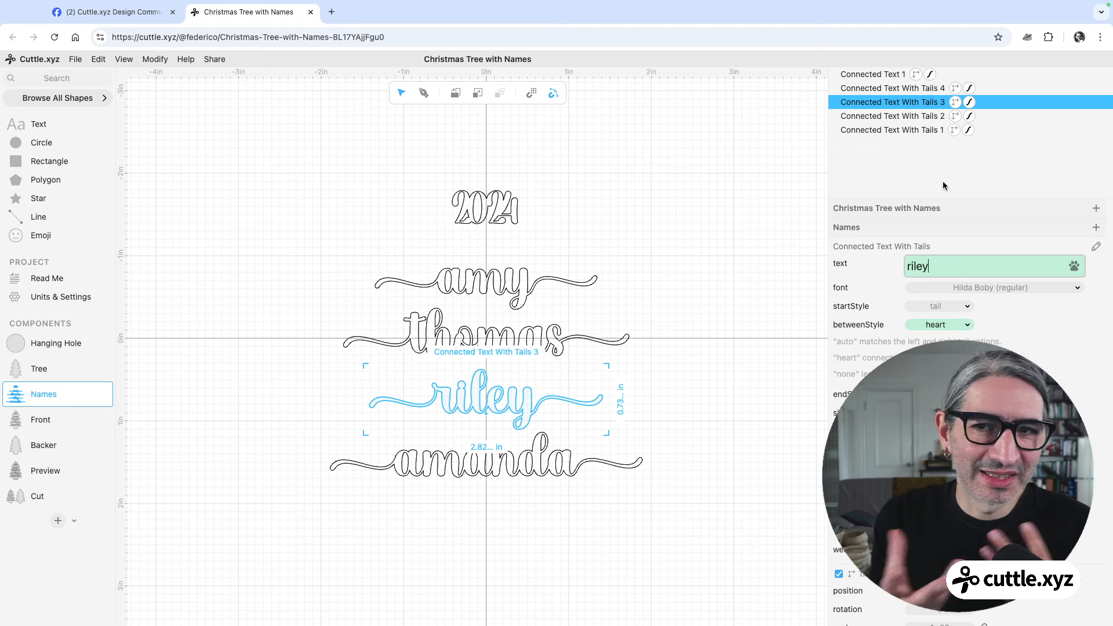
{"action": "left_click", "coordinate": [696, 265]}
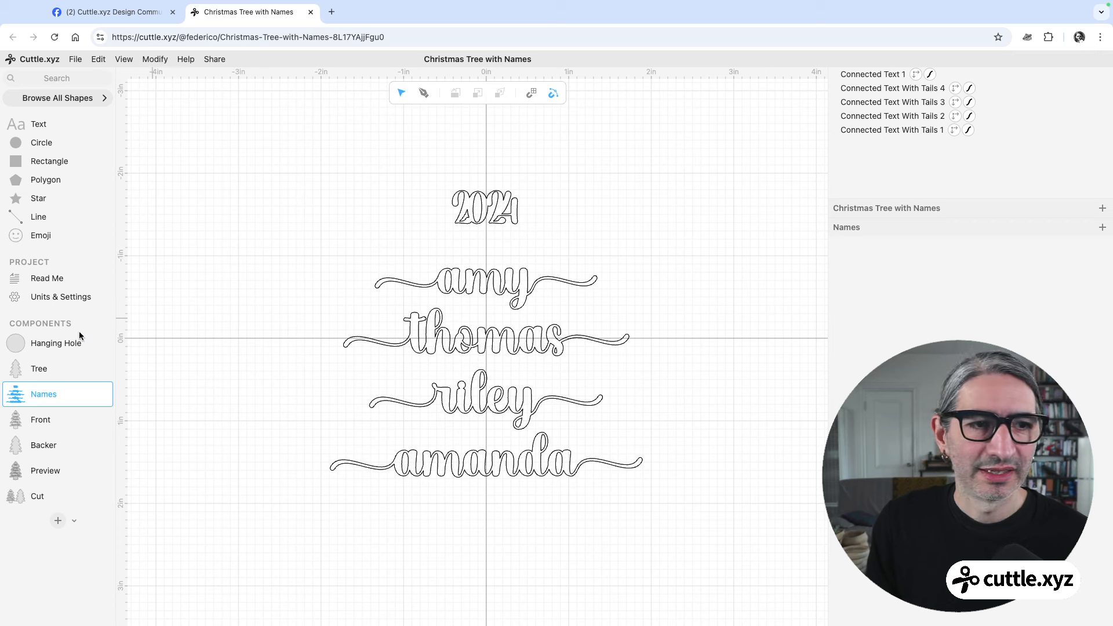
Inspect the circle's position relative to the origin in the Hanging Hole component.
{"action": "left_click", "coordinate": [36, 347]}
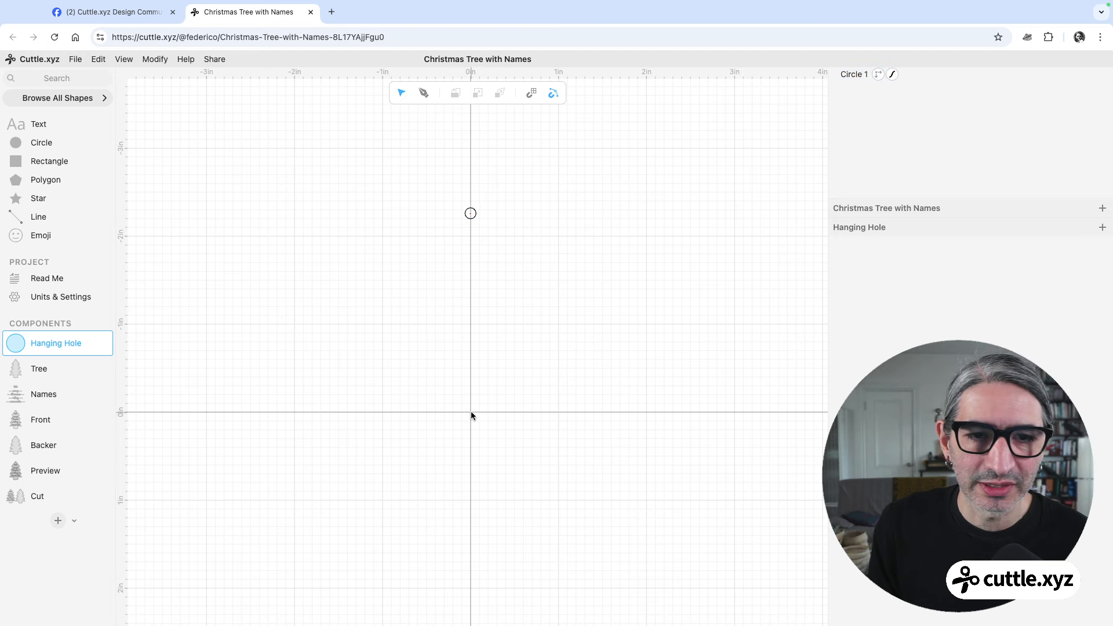
{"action": "left_click_drag", "start_coordinate": [470, 412], "coordinate": [481, 385]}
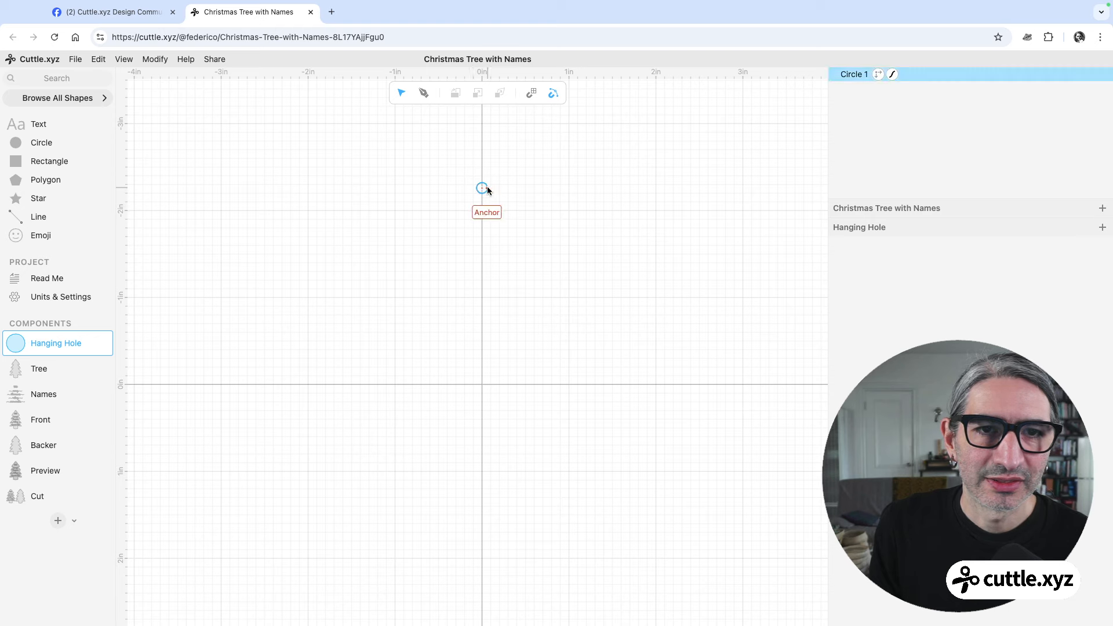
{"action": "left_click_drag", "start_coordinate": [458, 162], "coordinate": [632, 299]}
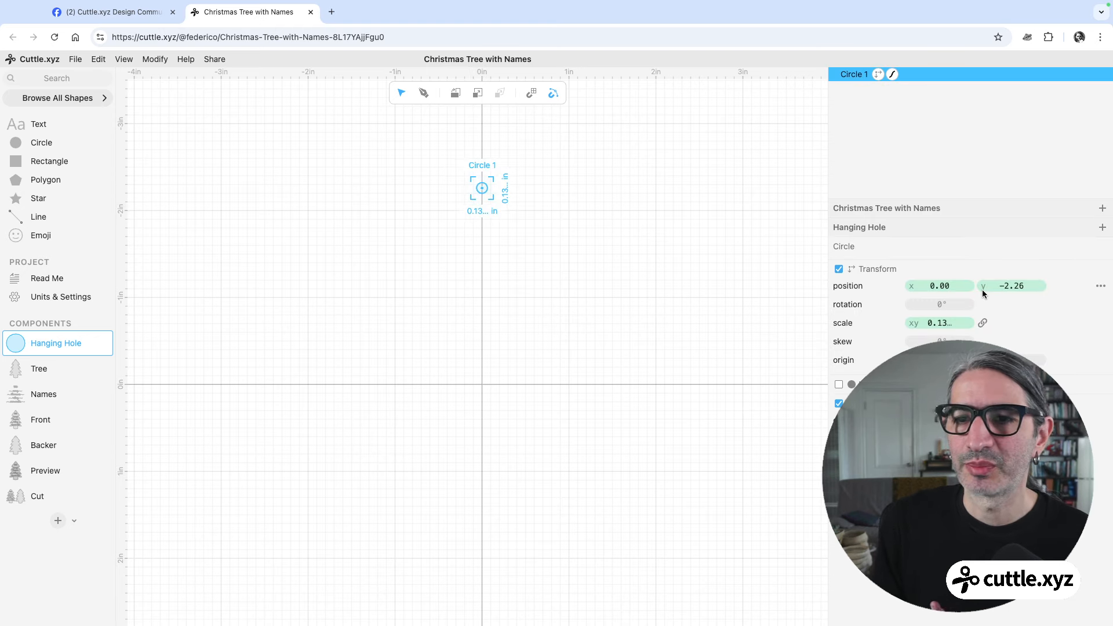
Try moving the tree away from the hanging hole in the Backer component and return it to x 0.00, y 0.00.
{"action": "left_click", "coordinate": [51, 448]}
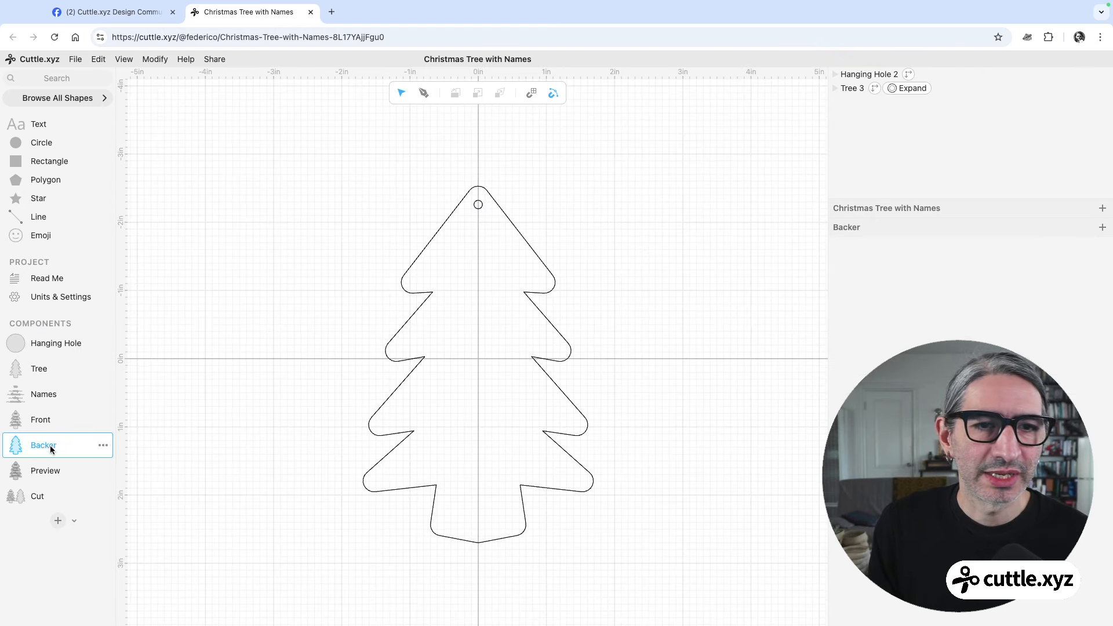
{"action": "left_click", "coordinate": [562, 350]}
{"action": "left_click_drag", "start_coordinate": [480, 360], "coordinate": [286, 343]}
{"action": "left_click", "coordinate": [411, 348]}
{"action": "left_click", "coordinate": [462, 411]}
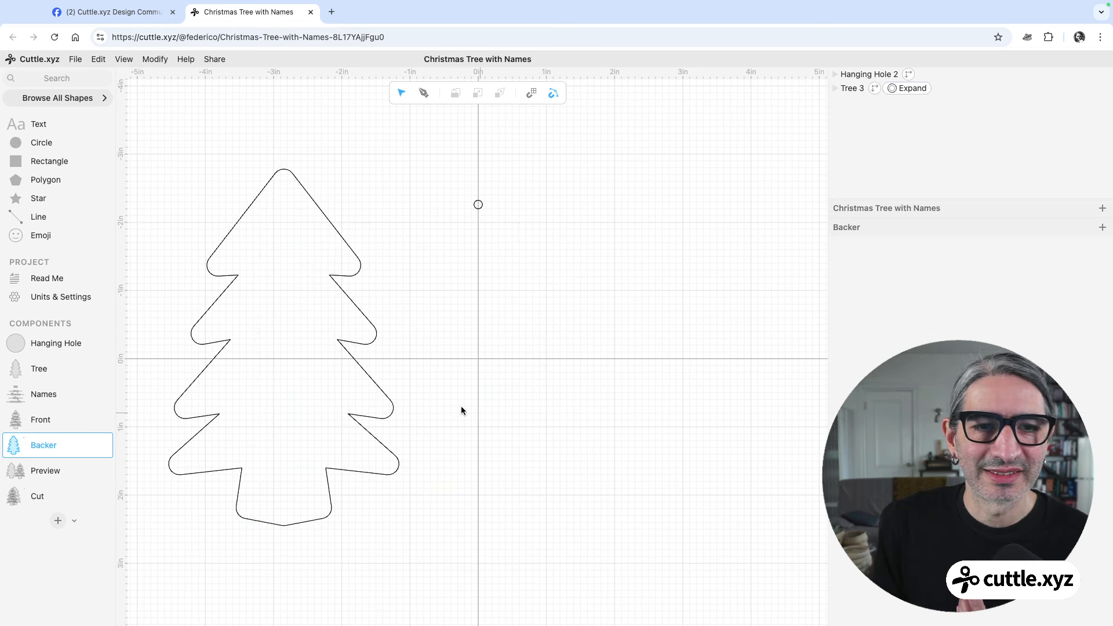
{"action": "left_click", "coordinate": [284, 348]}
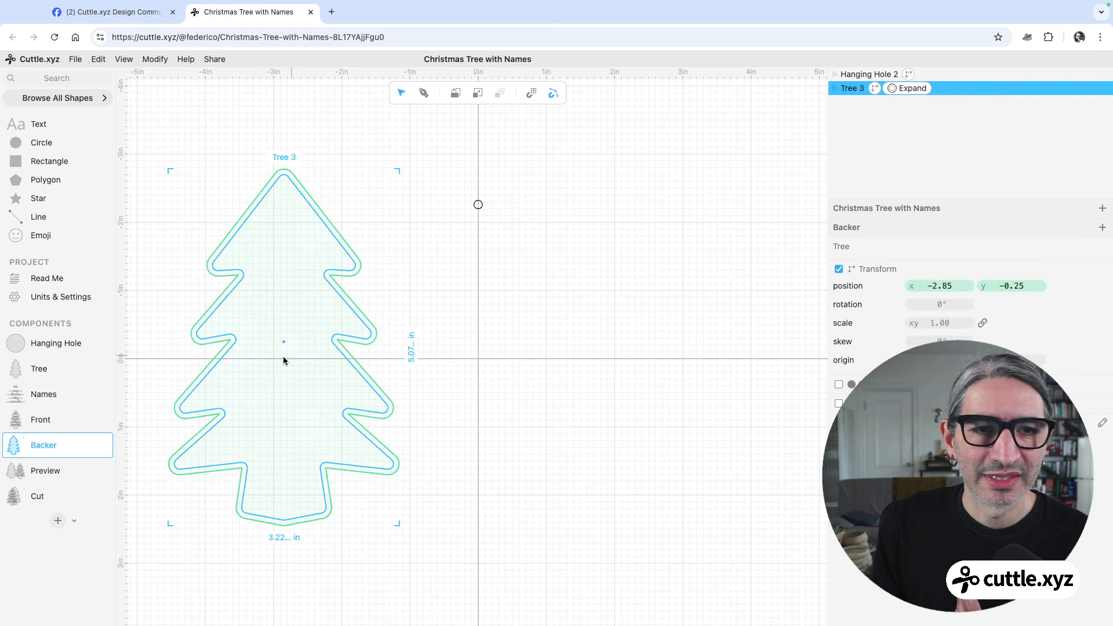
{"action": "left_click_drag", "start_coordinate": [285, 346], "coordinate": [474, 361]}
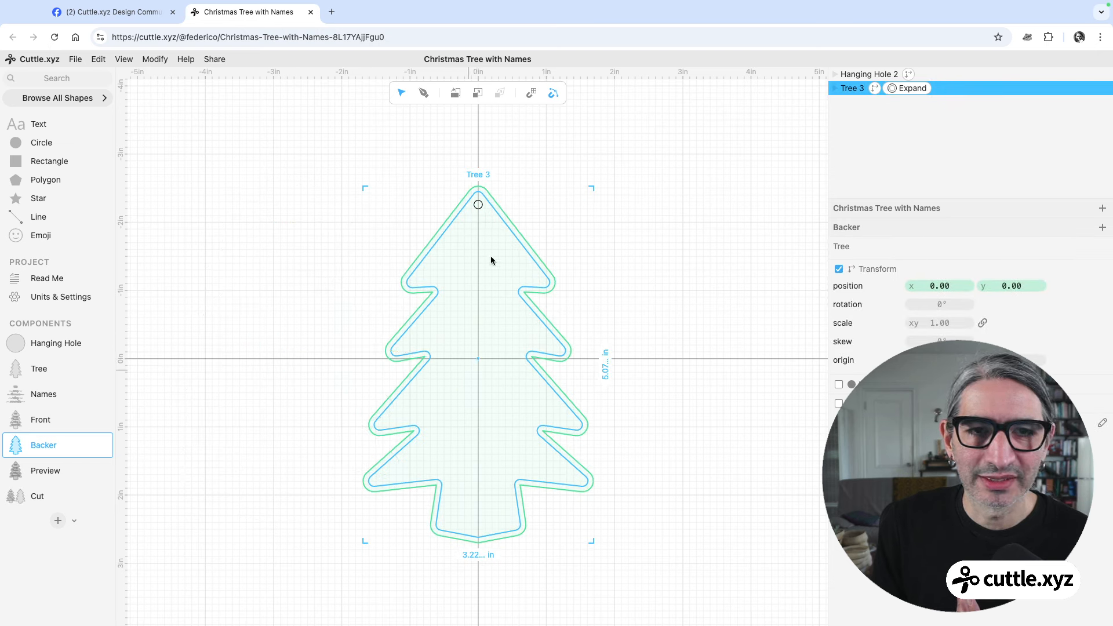
{"action": "left_click", "coordinate": [680, 292]}
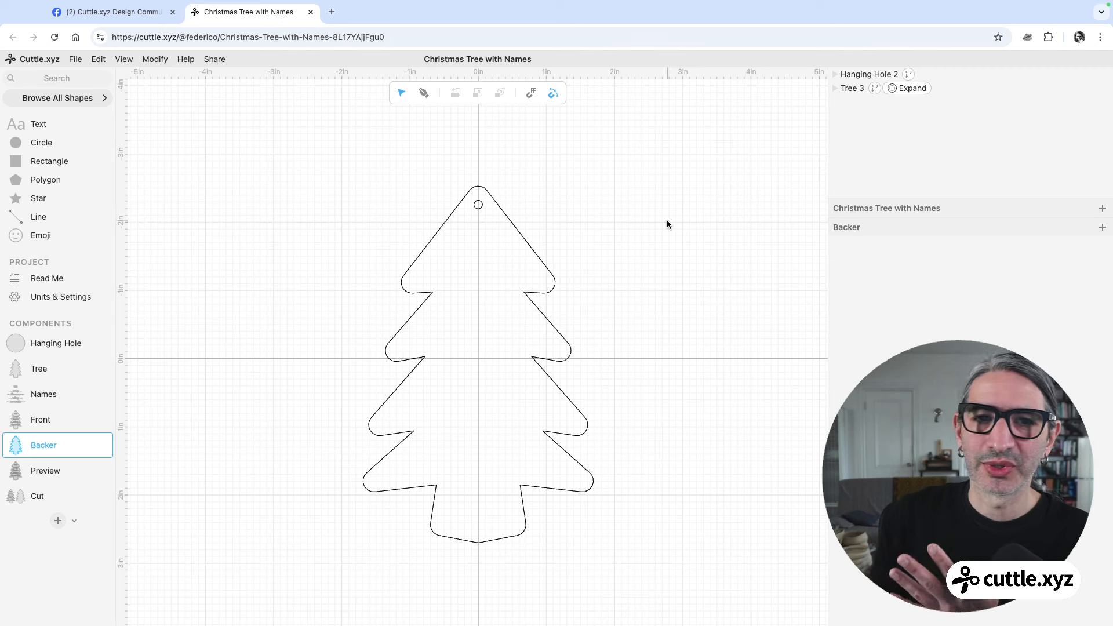
Check the hanging hole's position and anchor at the origin of the Backer component.
{"action": "left_click", "coordinate": [478, 206]}
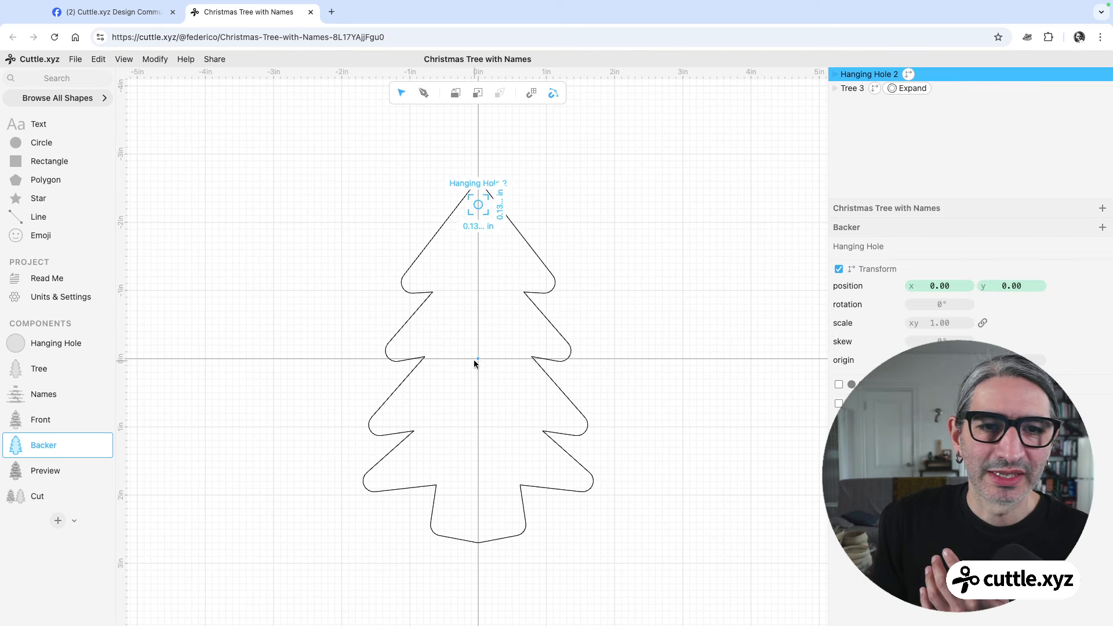
{"action": "mouse_move", "coordinate": [478, 358]}
{"action": "left_mouse_down"}
{"action": "mouse_move", "coordinate": [656, 306]}
{"action": "mouse_move", "coordinate": [671, 353]}
{"action": "mouse_move", "coordinate": [673, 321]}
{"action": "mouse_move", "coordinate": [478, 357]}
{"action": "left_mouse_up"}
{"action": "left_click", "coordinate": [625, 337]}
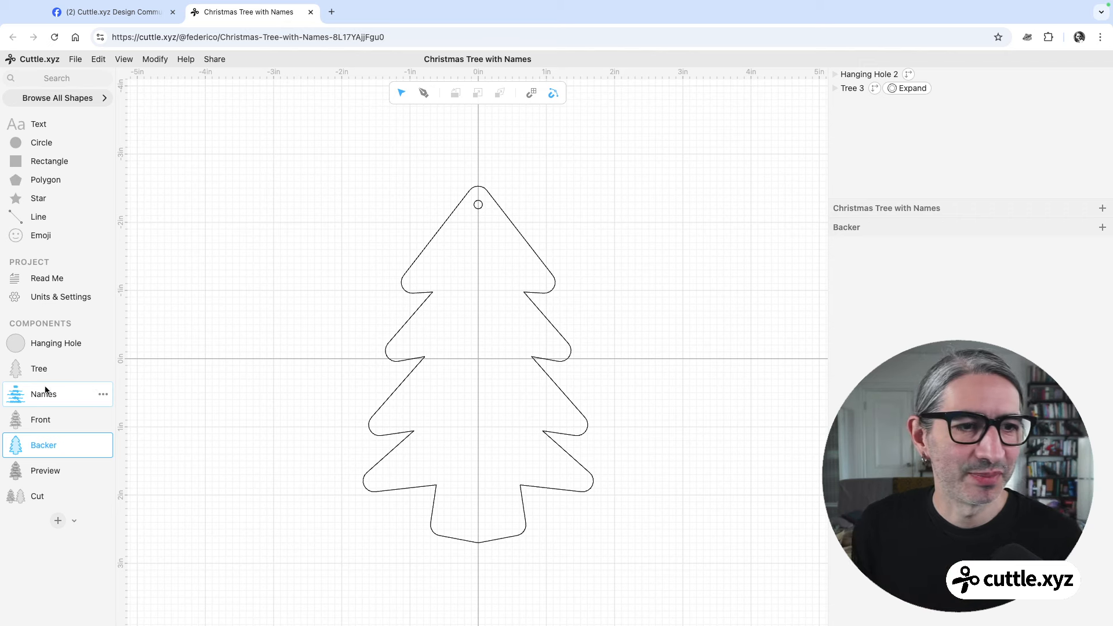
Change the year text in the Names component to 2025.
{"action": "left_click", "coordinate": [87, 386]}
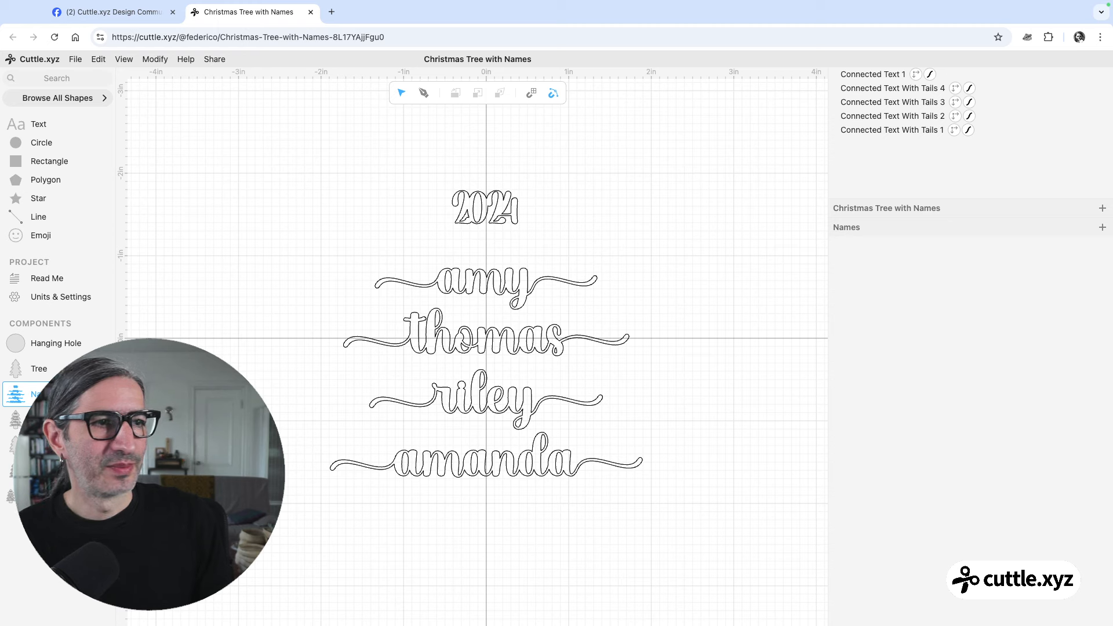
{"action": "left_click", "coordinate": [516, 214]}
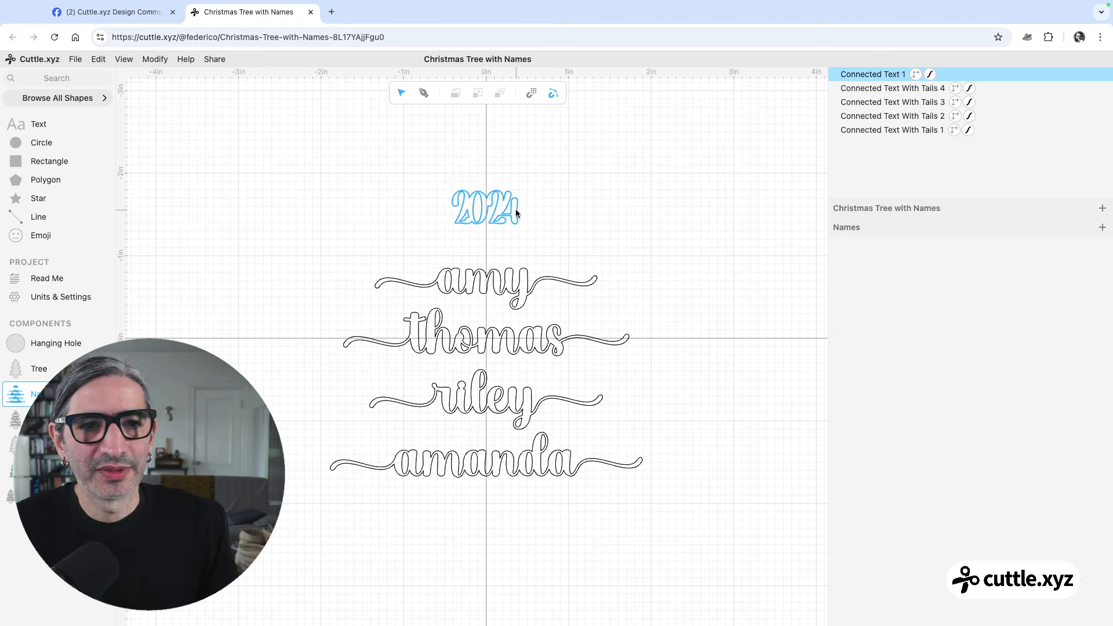
{"action": "left_click", "coordinate": [517, 214]}
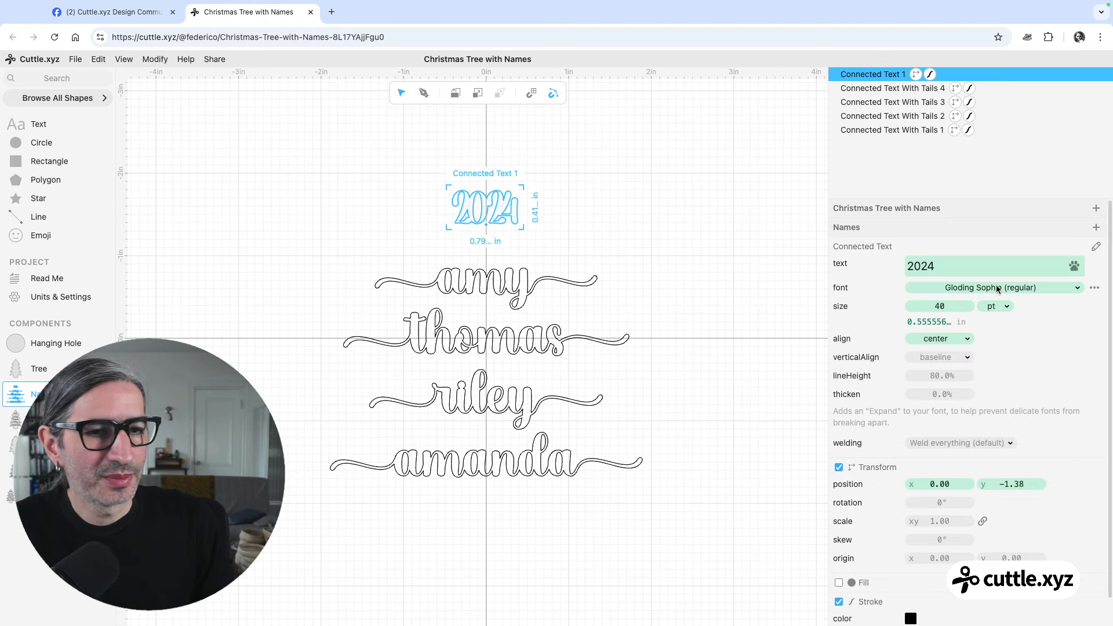
{"action": "left_click", "coordinate": [957, 270]}
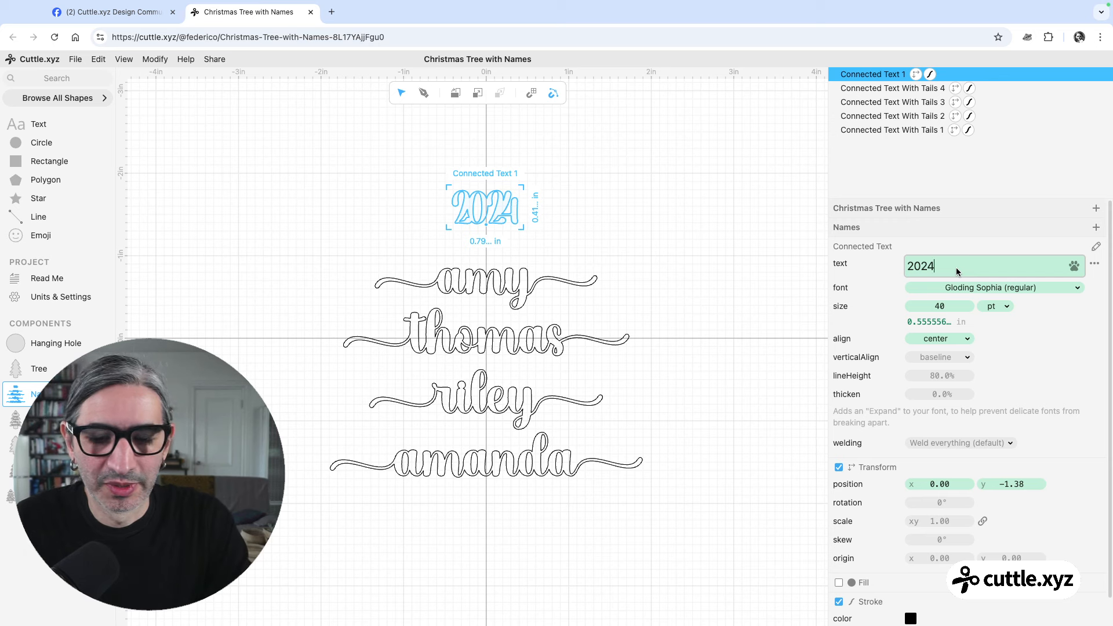
{"action": "key", "text": "BackSpace"}
{"action": "type", "text": "5"}
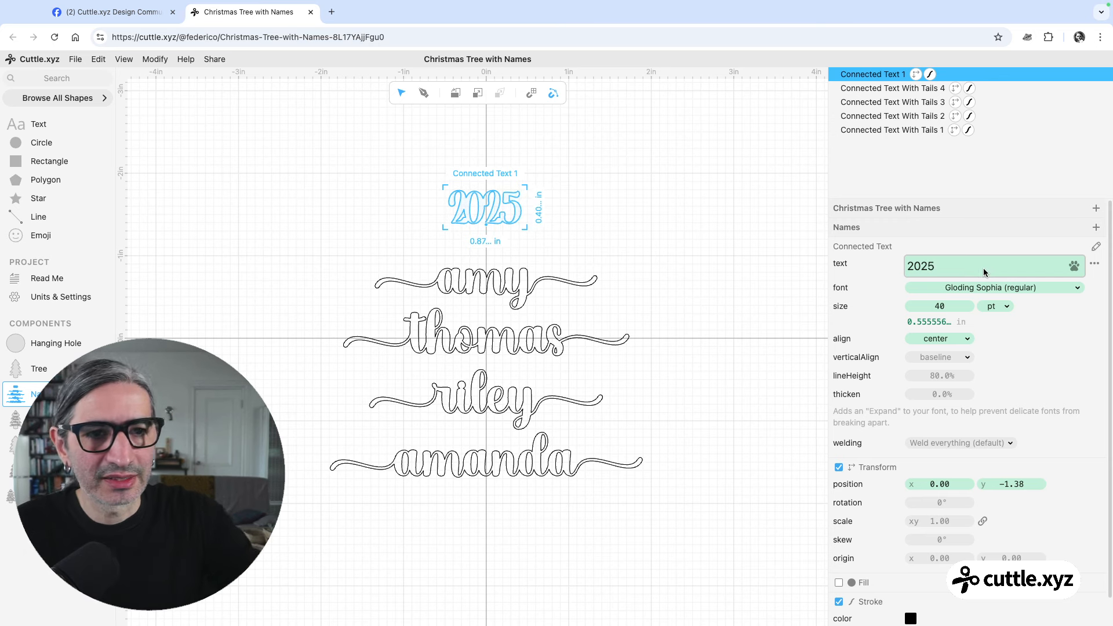
Extract the year text as a parameter, move it to the project level and rename it year.
{"action": "left_click", "coordinate": [1094, 266]}
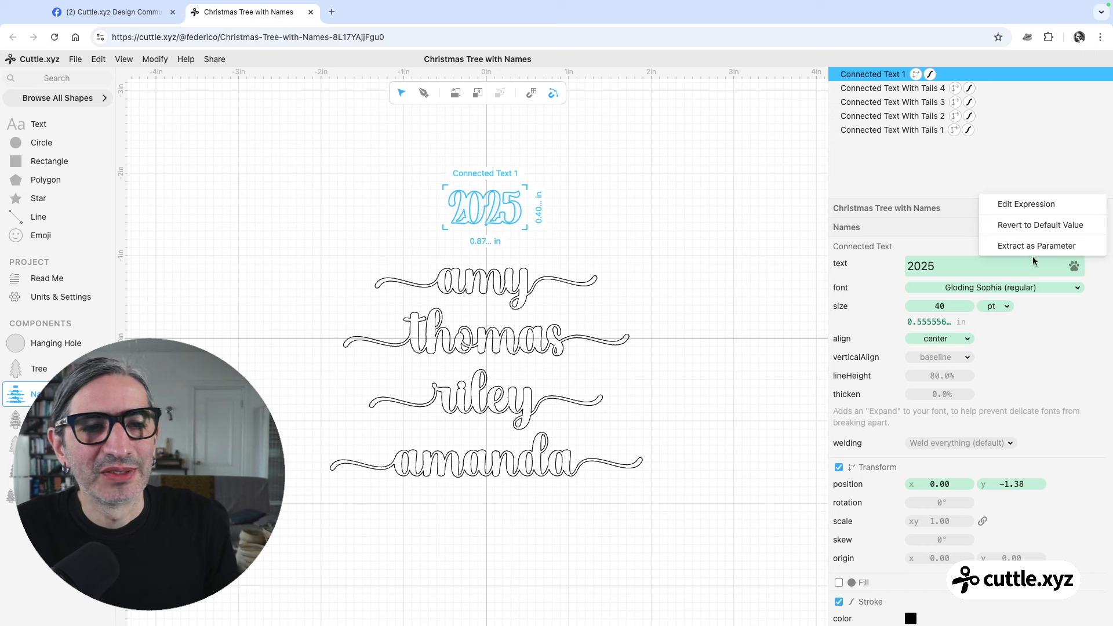
{"action": "left_click", "coordinate": [1050, 245]}
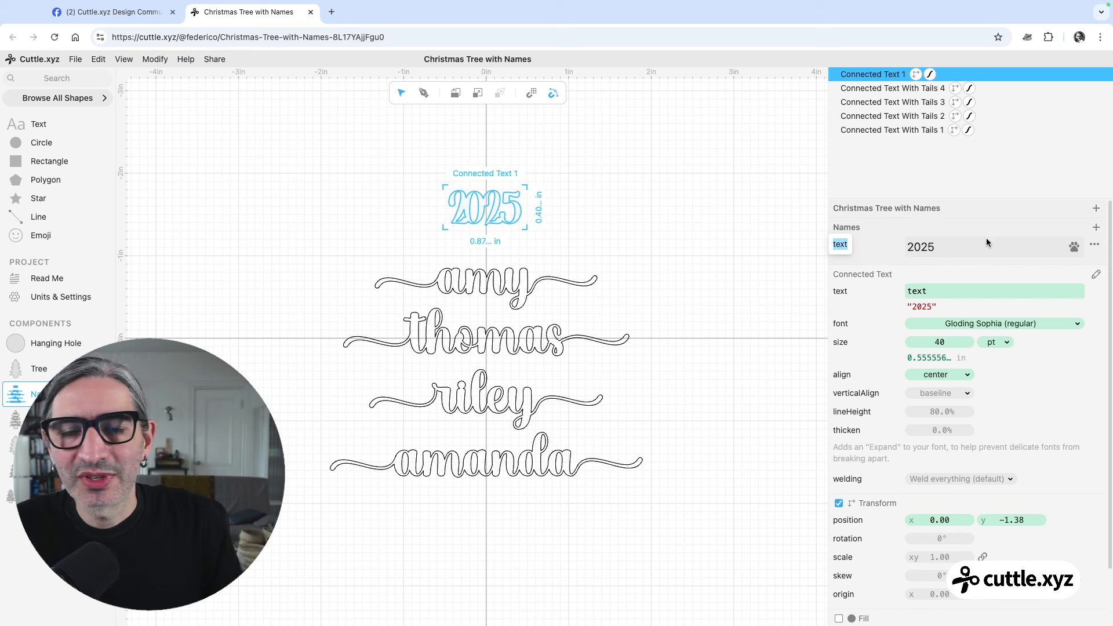
{"action": "left_click", "coordinate": [725, 270]}
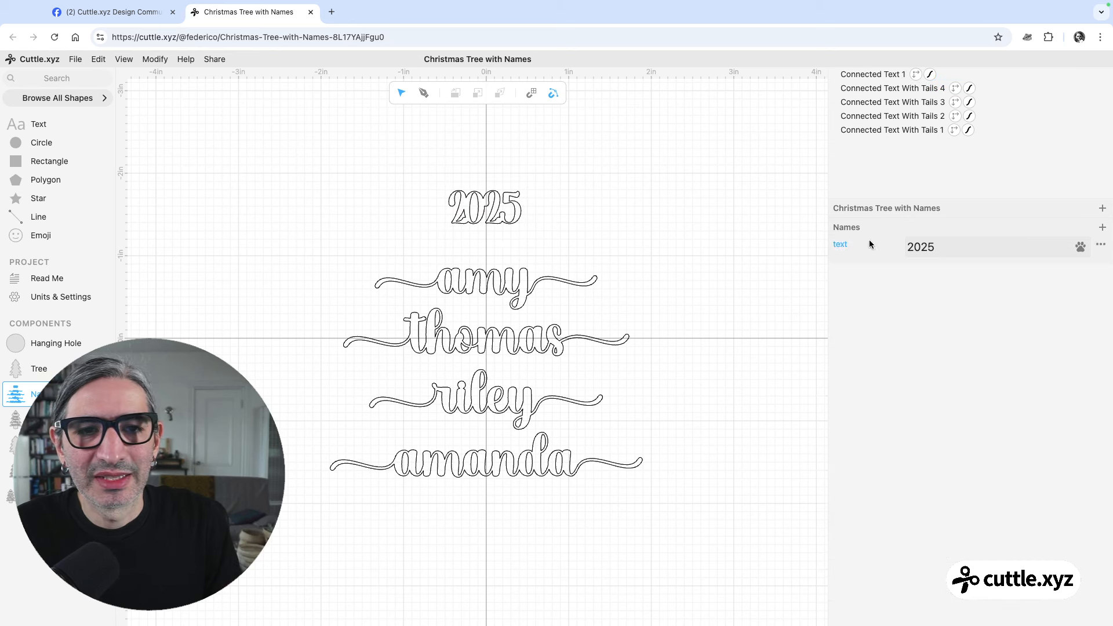
{"action": "left_click", "coordinate": [1101, 244]}
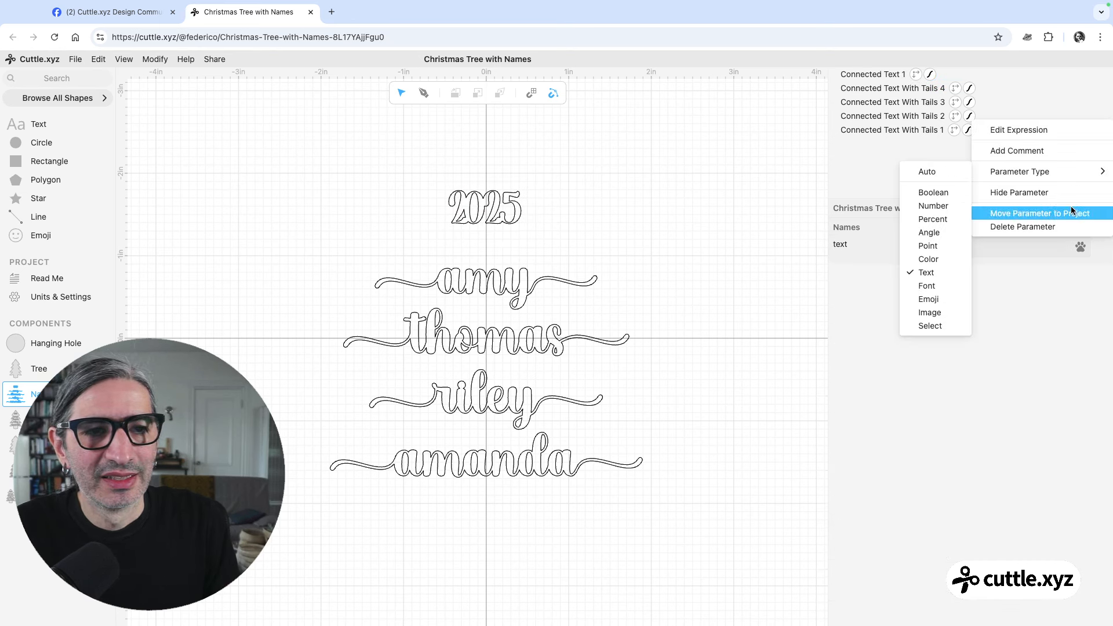
{"action": "left_click", "coordinate": [1035, 214]}
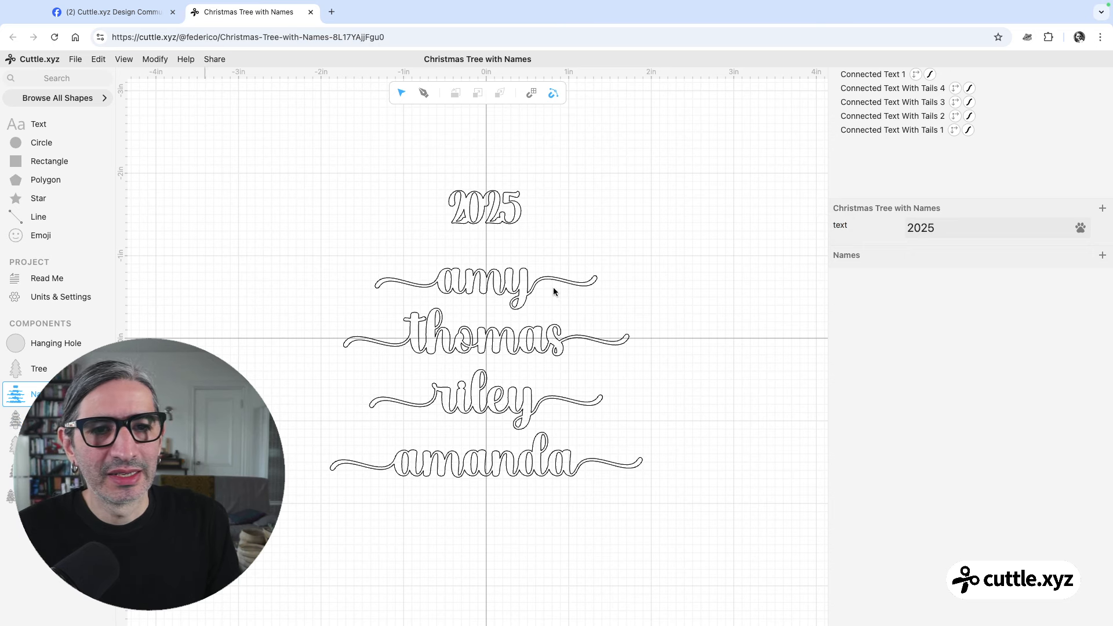
{"action": "double_click", "coordinate": [840, 225]}
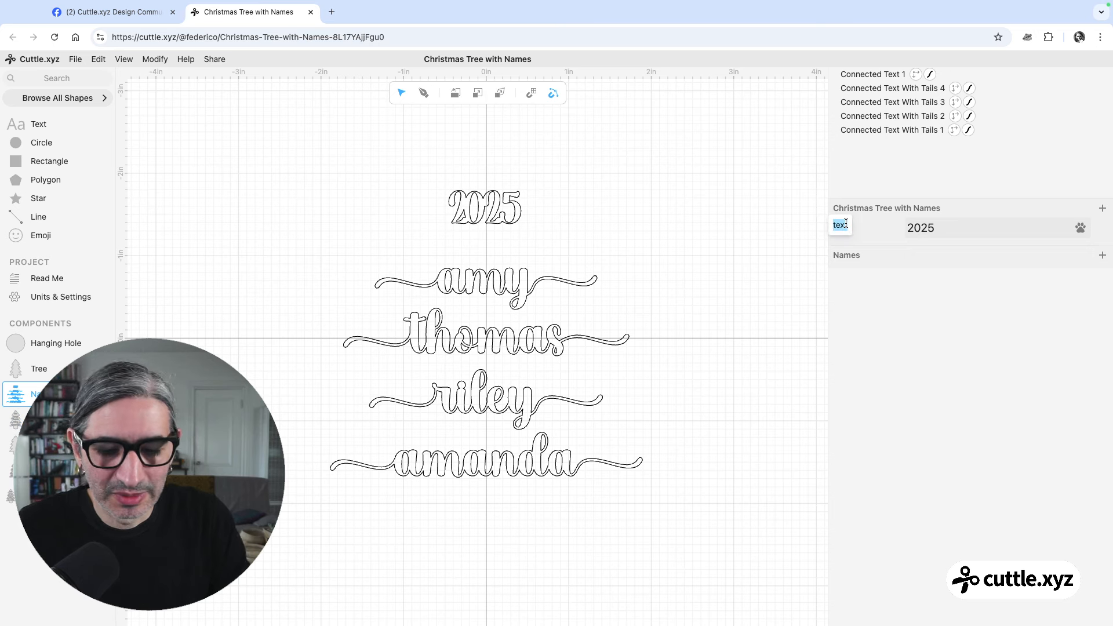
{"action": "type", "text": "year"}
{"action": "left_click", "coordinate": [795, 207]}
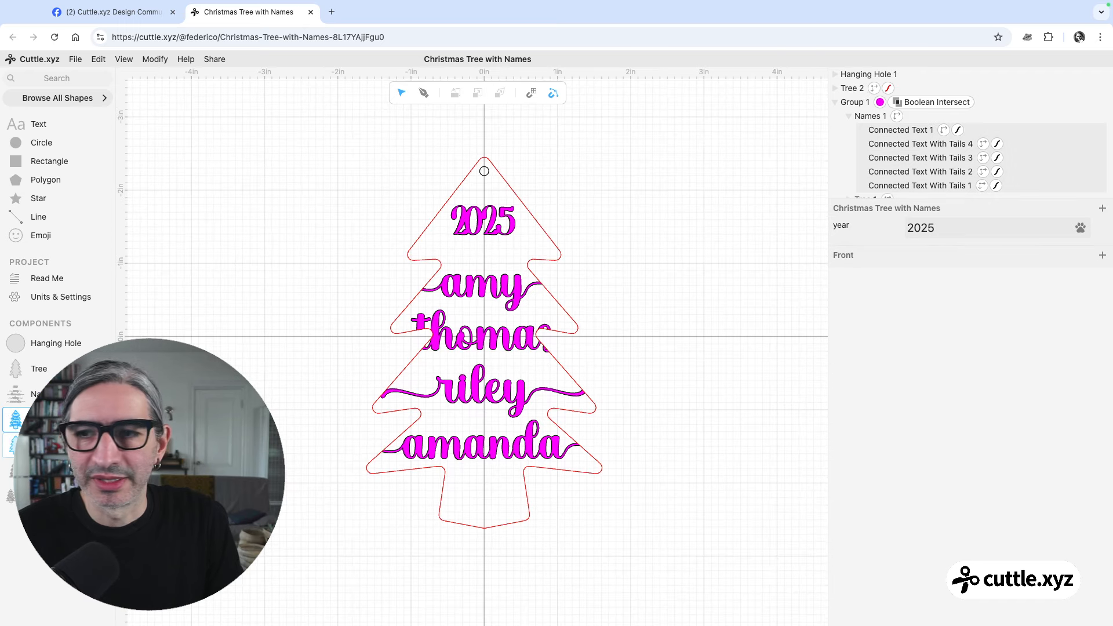
Look through the other components, including Front and Cut, to check that they share the project-level year parameter.
{"action": "left_click", "coordinate": [46, 445]}
{"action": "left_click", "coordinate": [46, 470]}
{"action": "left_click", "coordinate": [47, 496]}
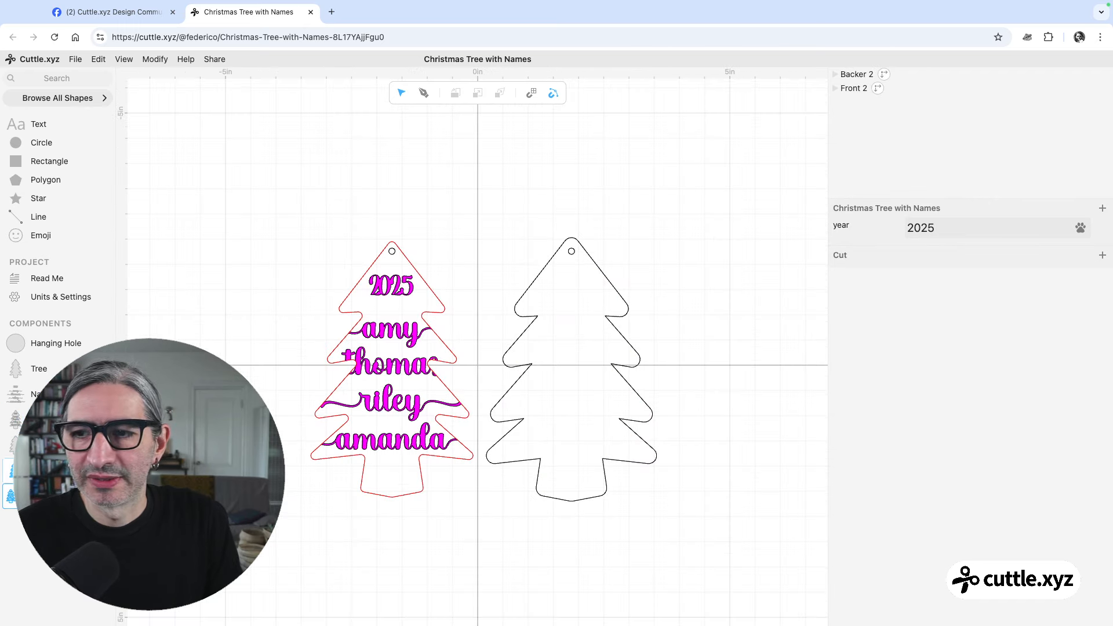
{"action": "left_click", "coordinate": [46, 420]}
Set the project's year parameter to 2024 from the Names component.
{"action": "left_click", "coordinate": [46, 395]}
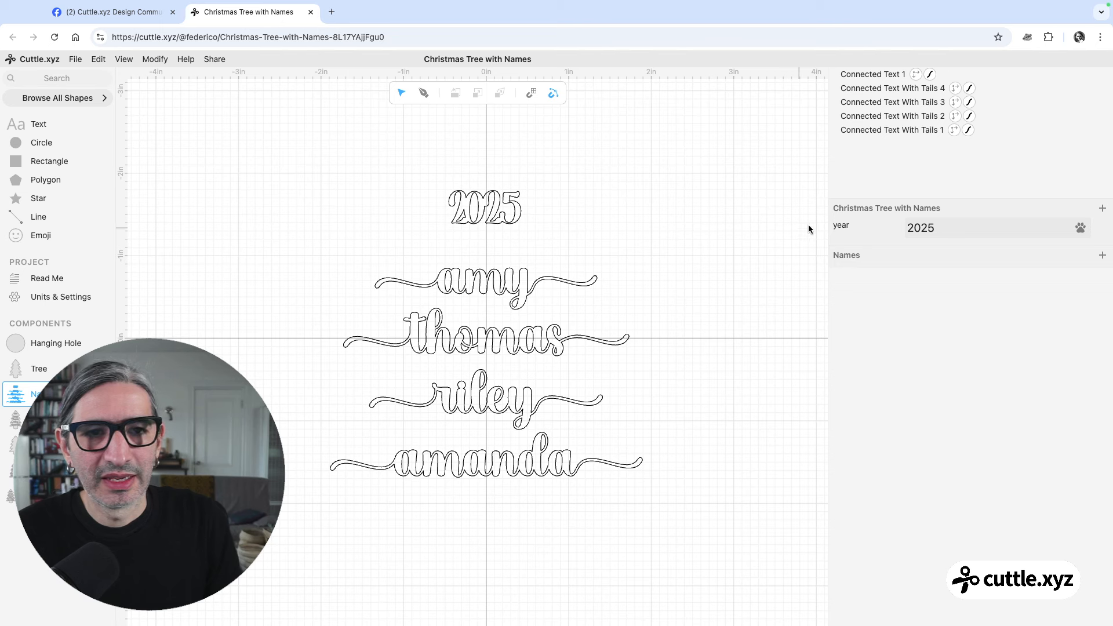
{"action": "left_click", "coordinate": [984, 228]}
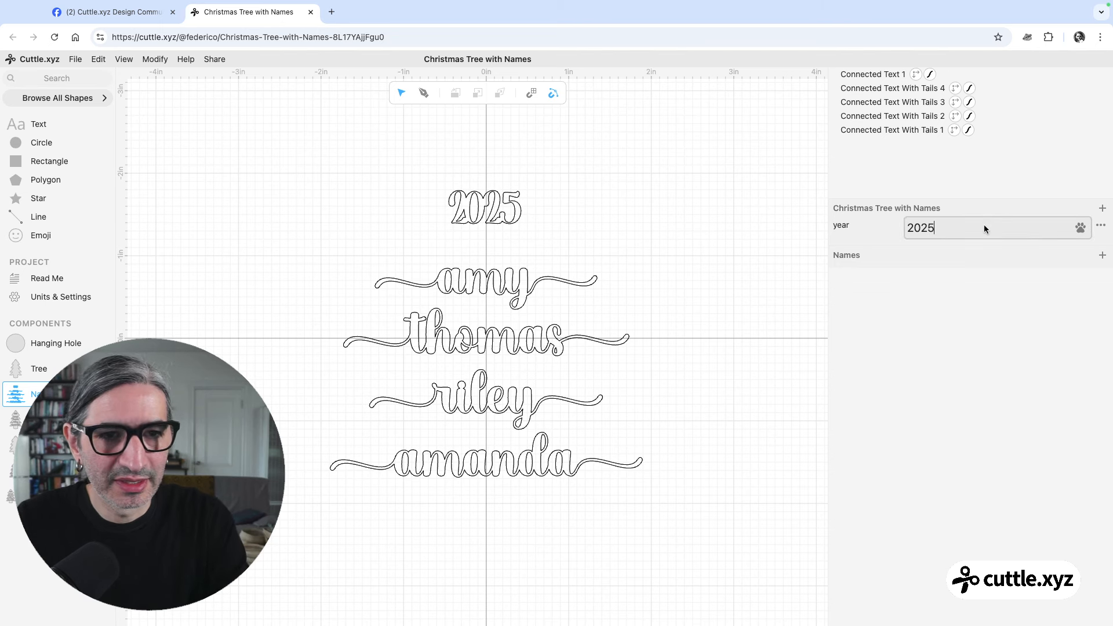
{"action": "key", "text": "BackSpace"}
{"action": "type", "text": "4"}
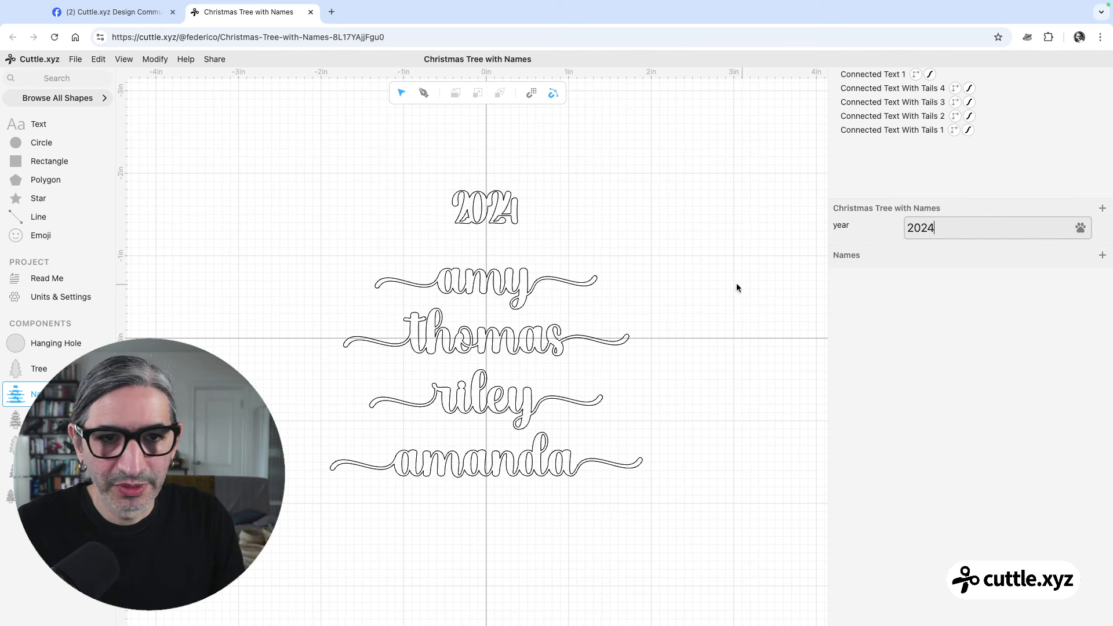
{"action": "left_click", "coordinate": [726, 284]}
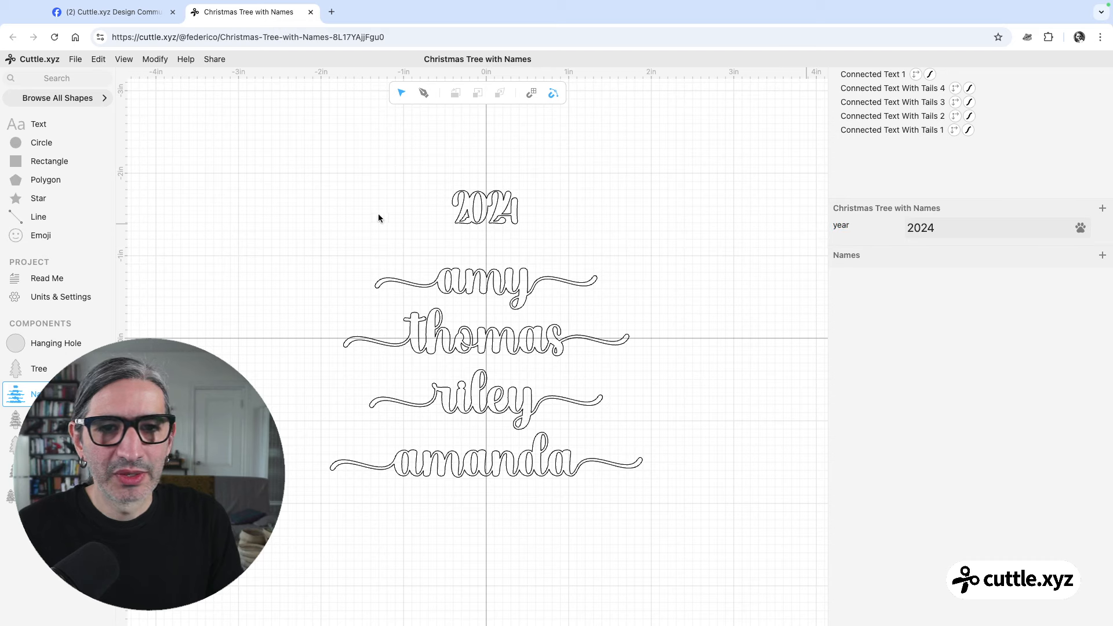
Set the year parameter to 2025 from the Read Me page.
{"action": "left_click", "coordinate": [47, 278]}
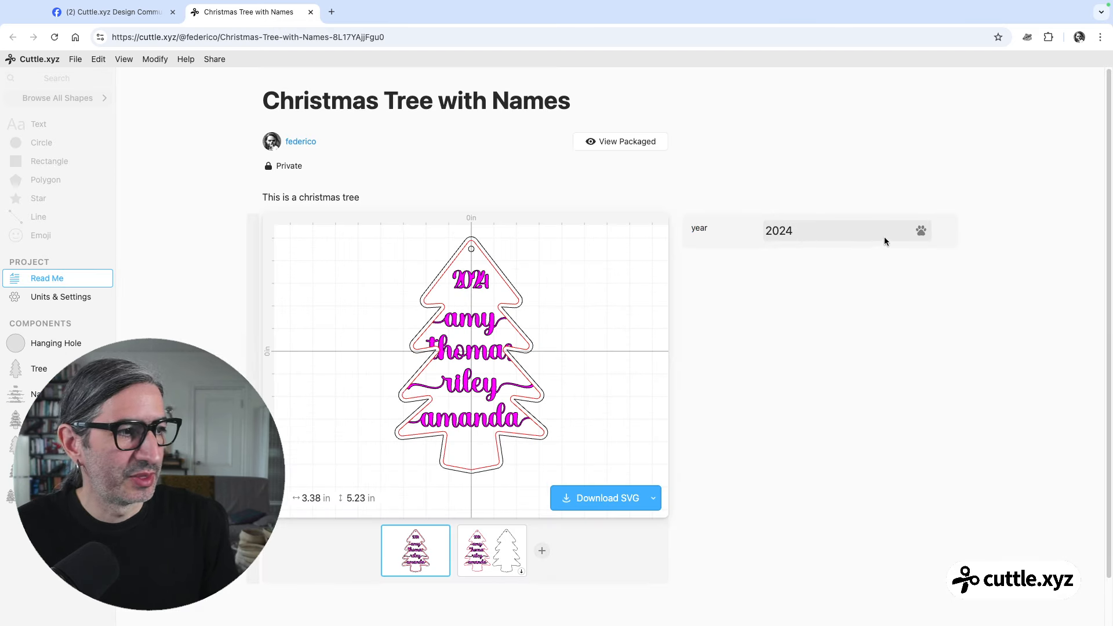
{"action": "left_click", "coordinate": [812, 231]}
{"action": "key", "text": "BackSpace"}
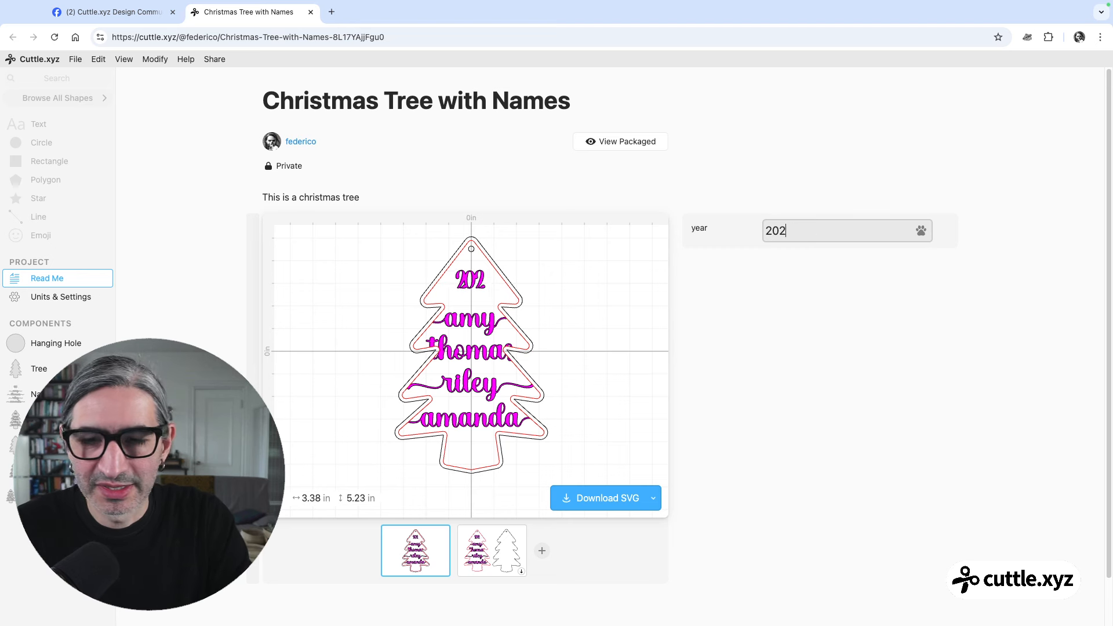
{"action": "type", "text": "5"}
{"action": "left_click", "coordinate": [758, 309]}
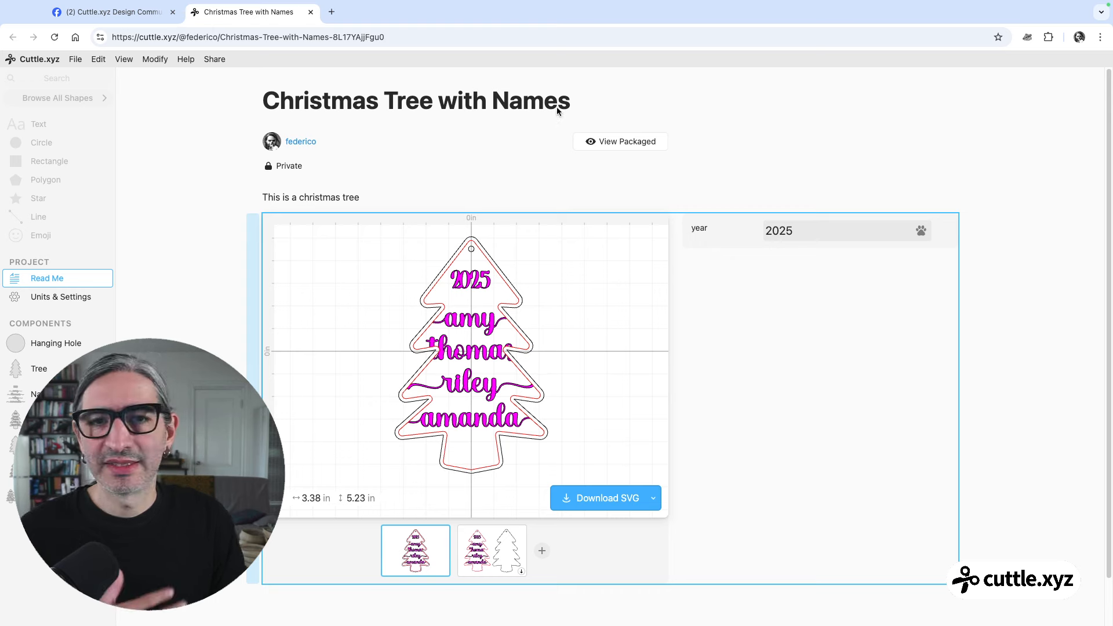
Extract the first name's text in the Names component as a parameter called name1 and move it to the project.
{"action": "left_click", "coordinate": [58, 395]}
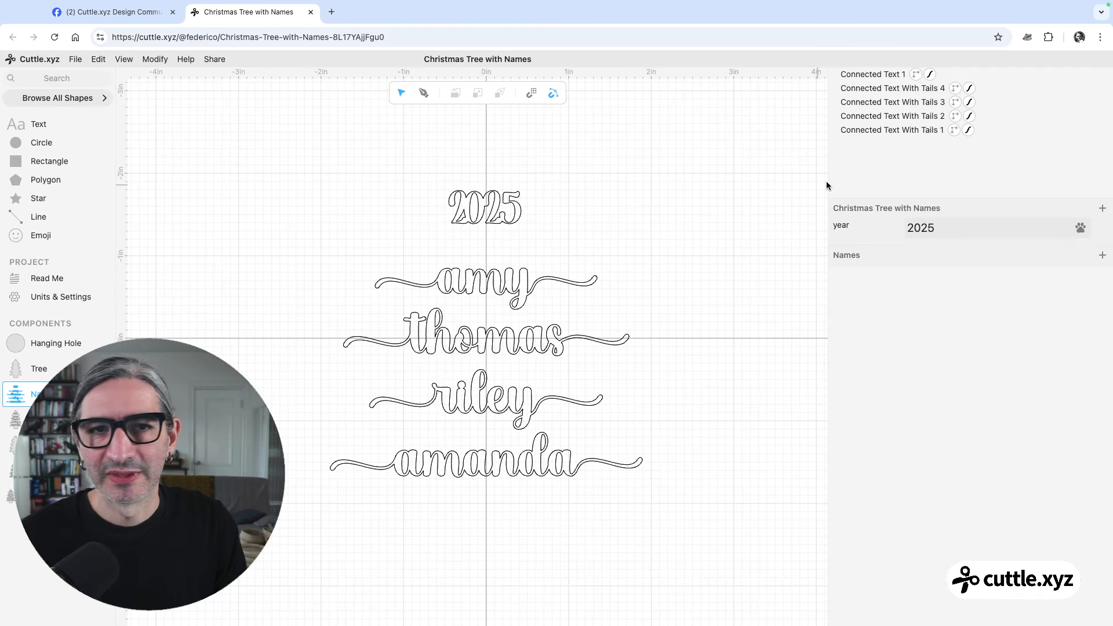
{"action": "left_click", "coordinate": [493, 276]}
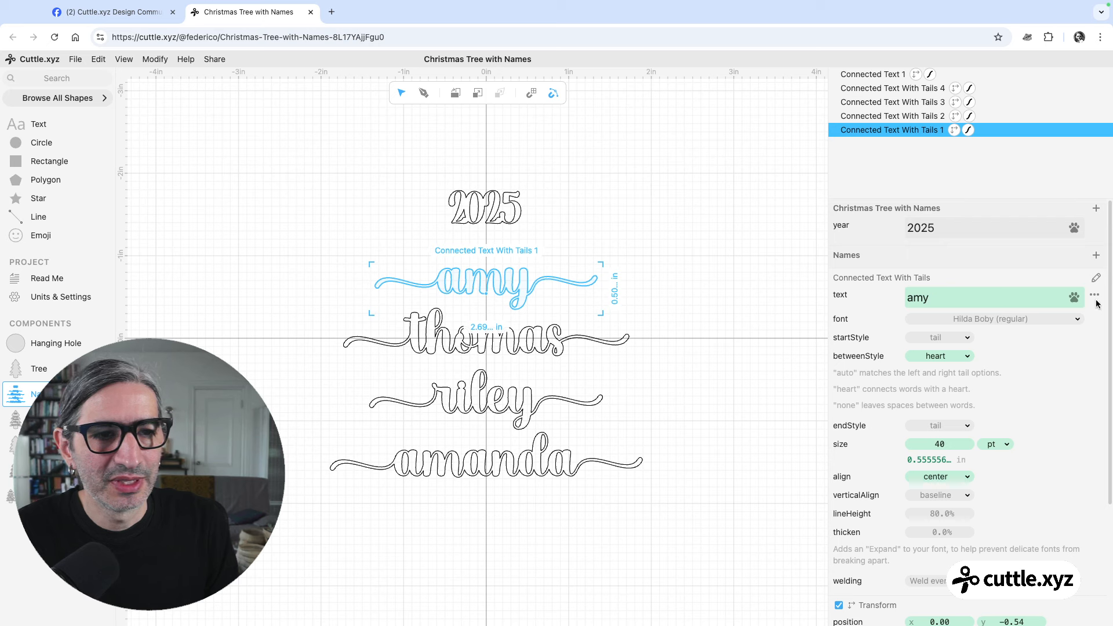
{"action": "left_click", "coordinate": [1094, 295]}
{"action": "left_click", "coordinate": [1053, 280]}
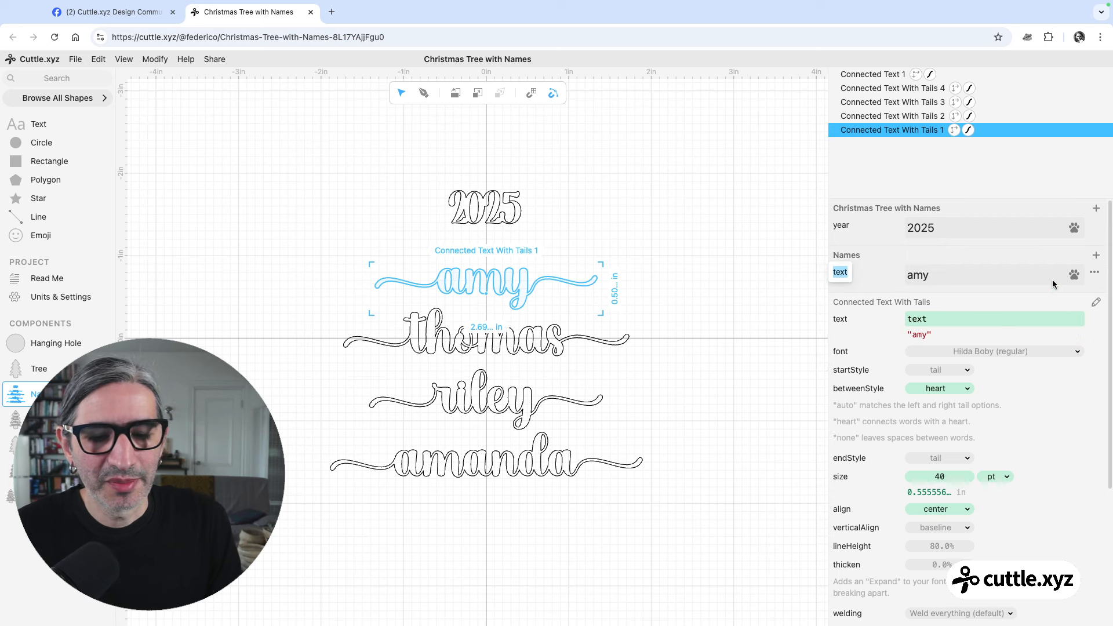
{"action": "type", "text": "name1"}
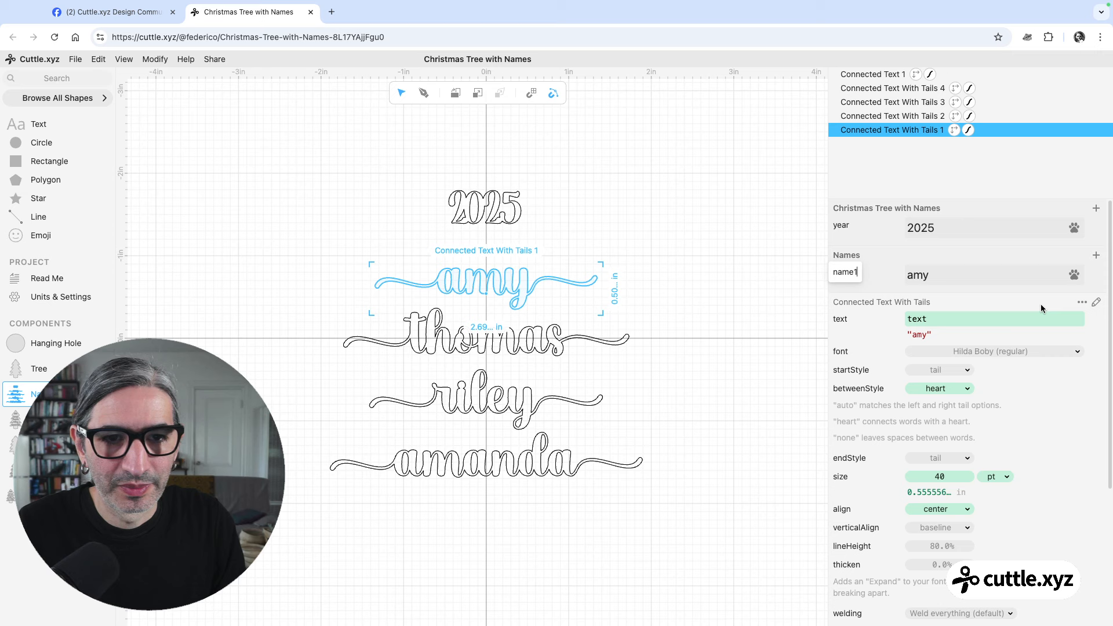
{"action": "left_click", "coordinate": [741, 356]}
{"action": "left_click", "coordinate": [1100, 274]}
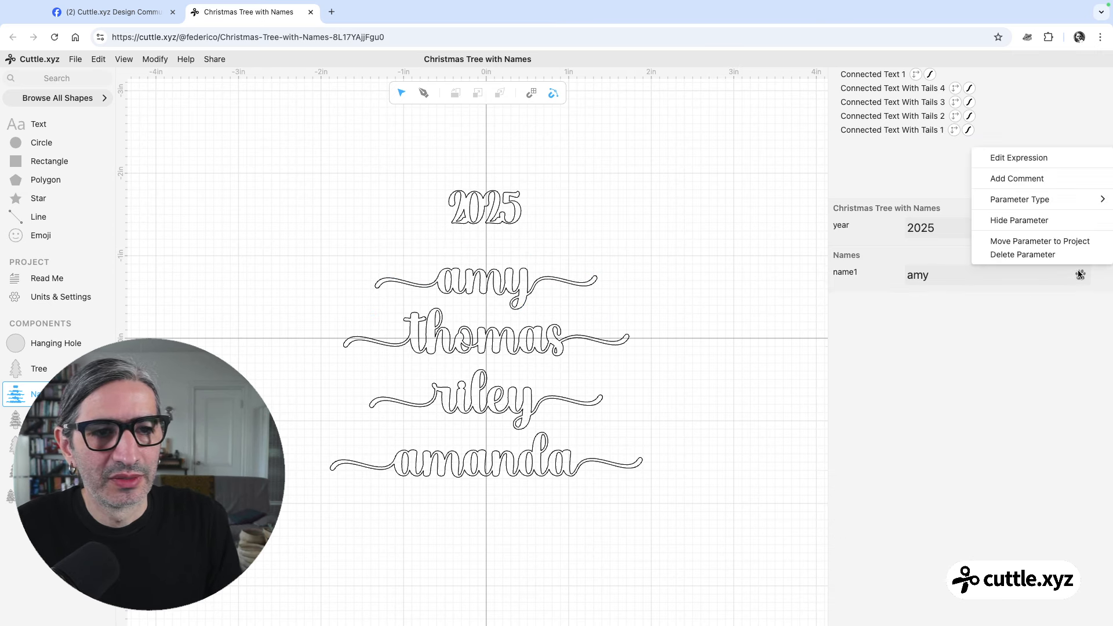
{"action": "left_click", "coordinate": [1065, 242]}
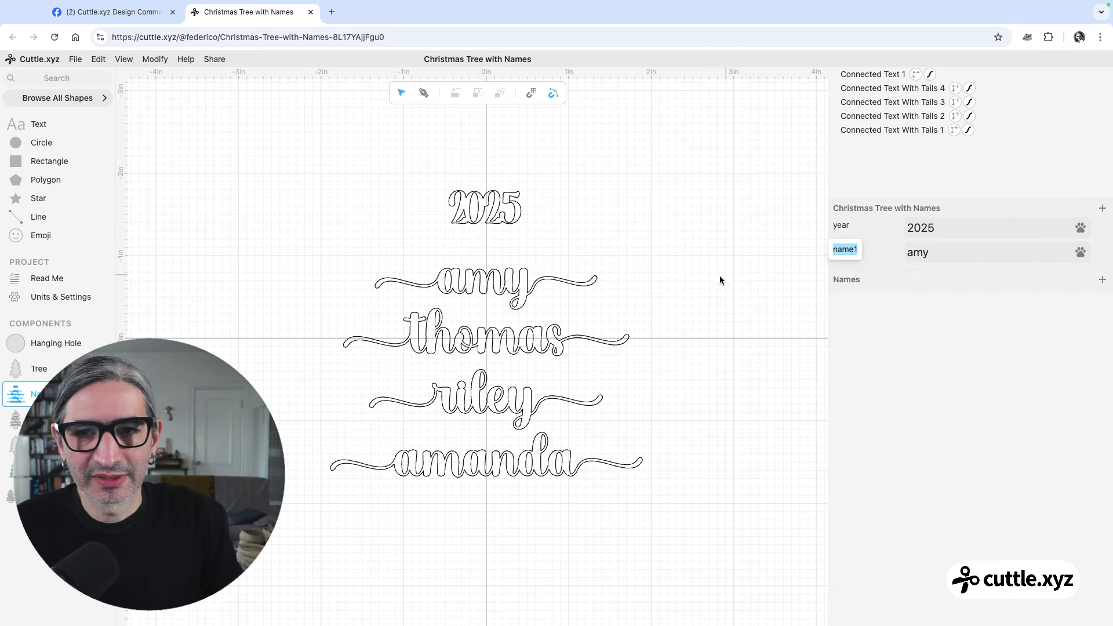
Extract the second name's text as a parameter called name2 and move it to the project.
{"action": "right_click", "coordinate": [515, 341]}
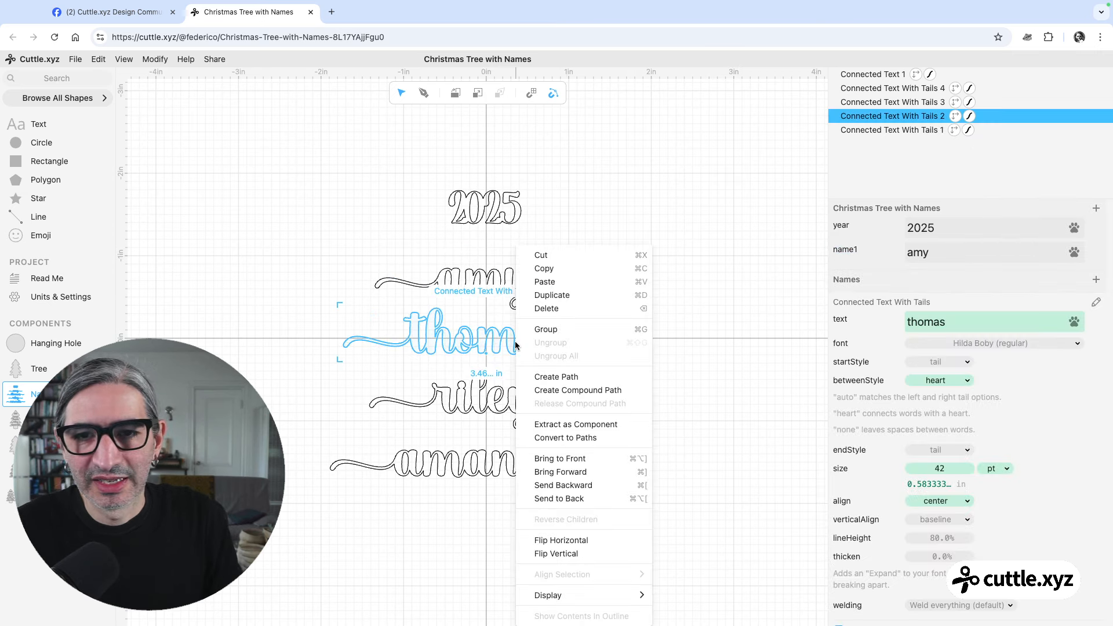
{"action": "left_click", "coordinate": [1098, 324]}
{"action": "left_click", "coordinate": [1098, 323]}
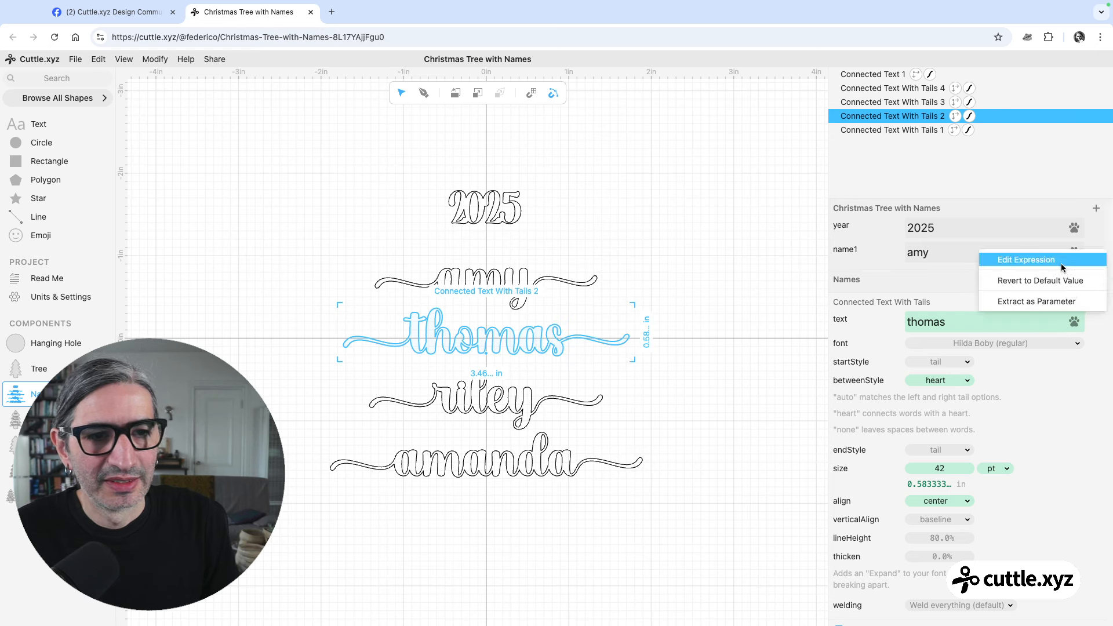
{"action": "left_click", "coordinate": [1061, 303]}
{"action": "type", "text": "name2"}
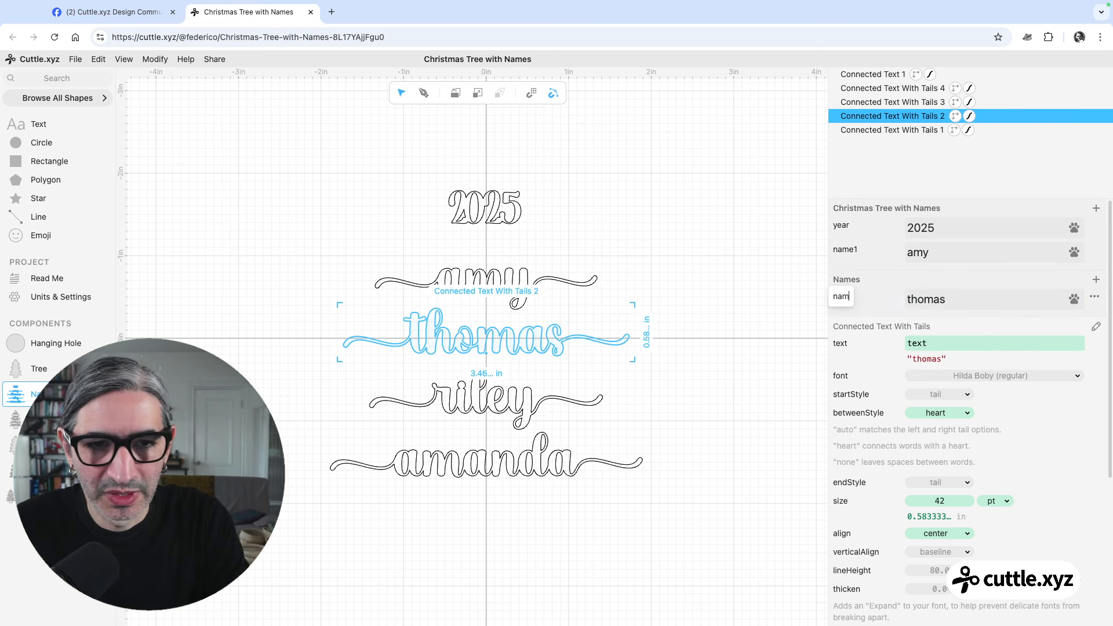
{"action": "left_click", "coordinate": [1095, 298]}
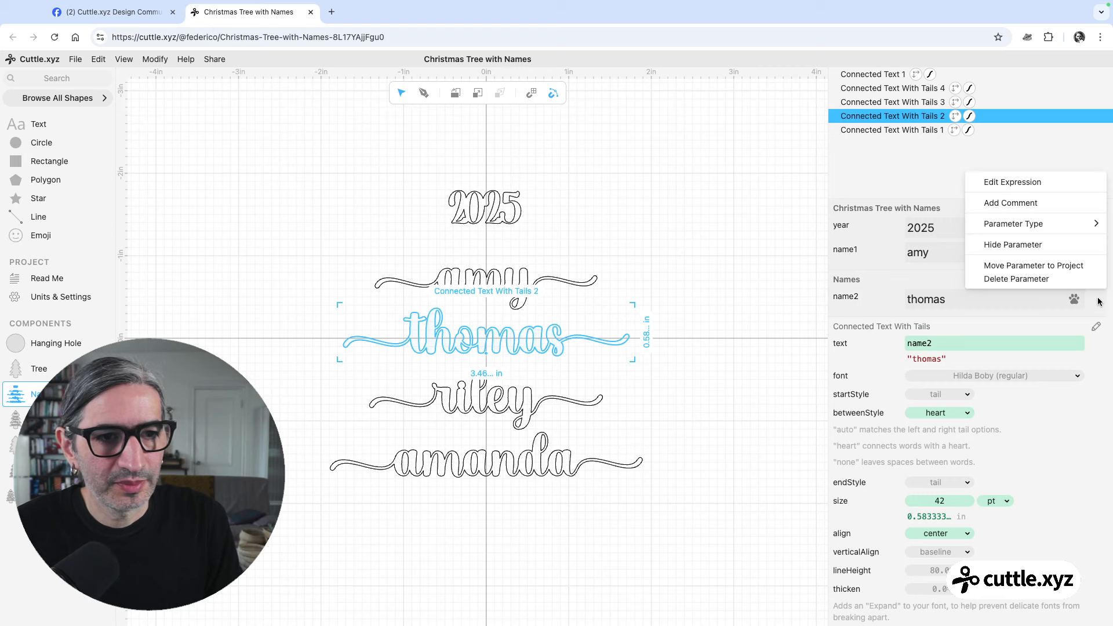
{"action": "left_click", "coordinate": [1055, 265]}
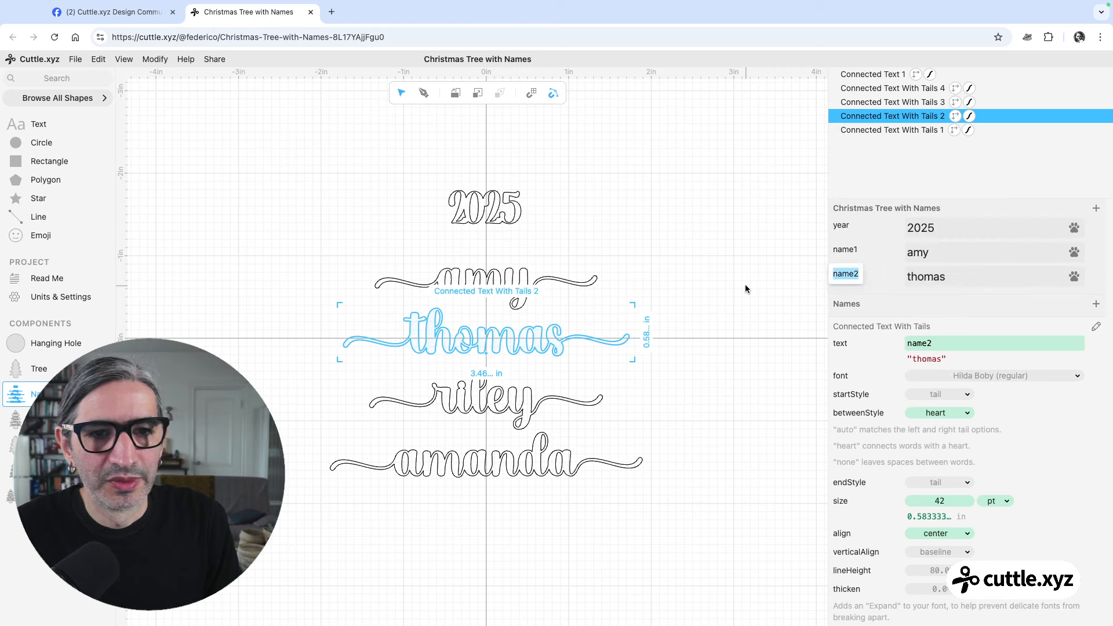
Extract the third name's text as a parameter called name3 and move it to the project.
{"action": "left_click", "coordinate": [510, 406]}
{"action": "right_click", "coordinate": [653, 387]}
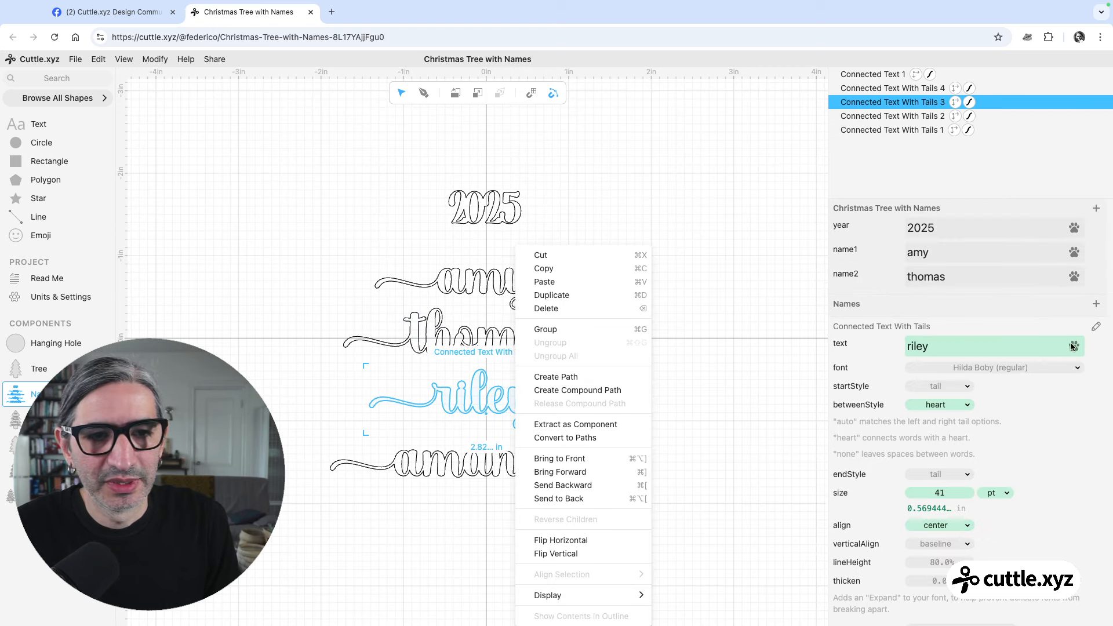
{"action": "left_click", "coordinate": [1105, 347]}
{"action": "left_click", "coordinate": [1096, 346]}
{"action": "left_click", "coordinate": [1073, 326]}
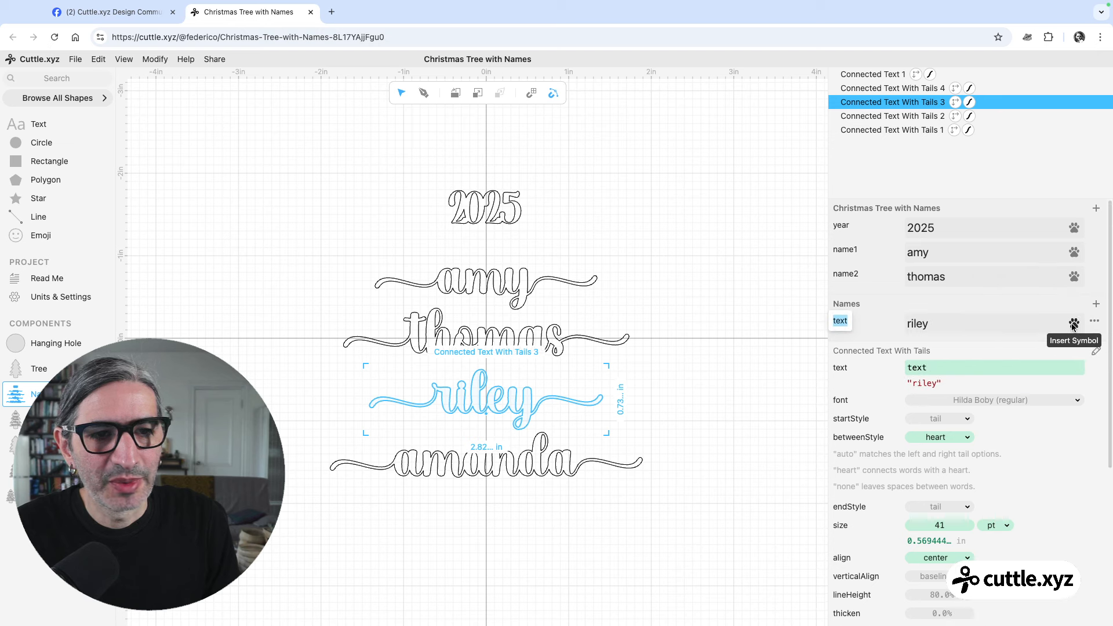
{"action": "type", "text": "name"}
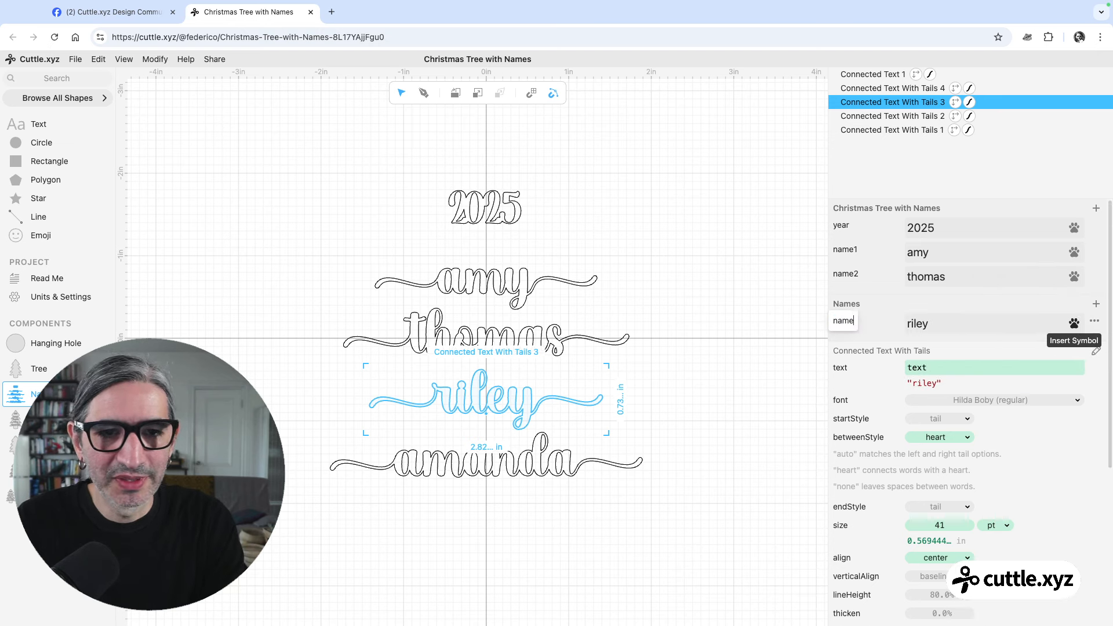
{"action": "type", "text": "3"}
{"action": "left_click", "coordinate": [666, 404]}
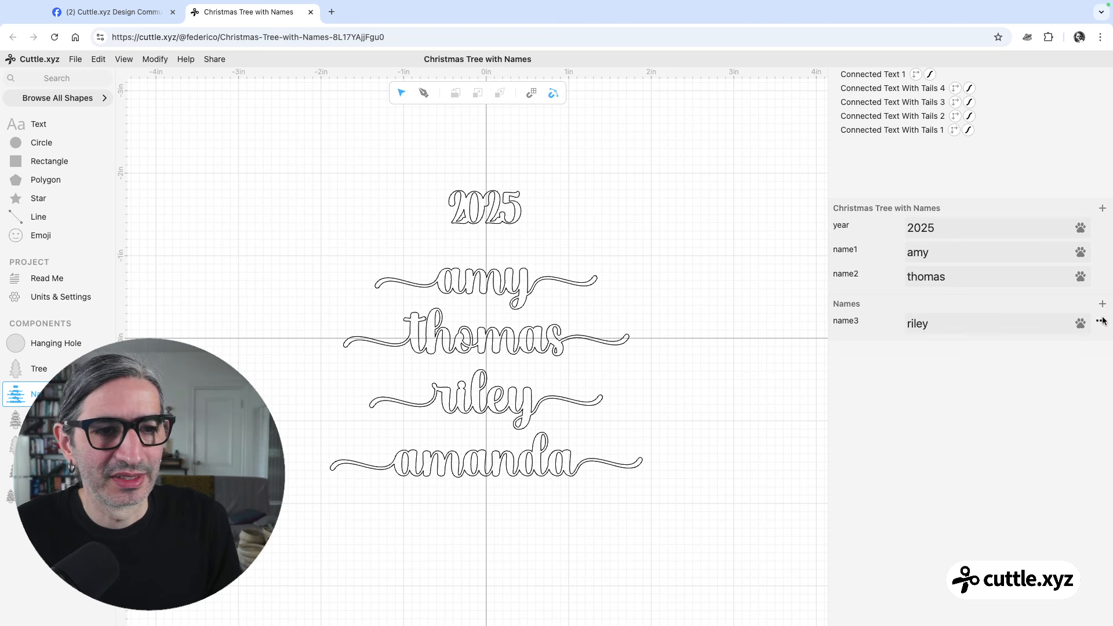
{"action": "left_click", "coordinate": [1102, 321]}
{"action": "left_click", "coordinate": [1064, 286]}
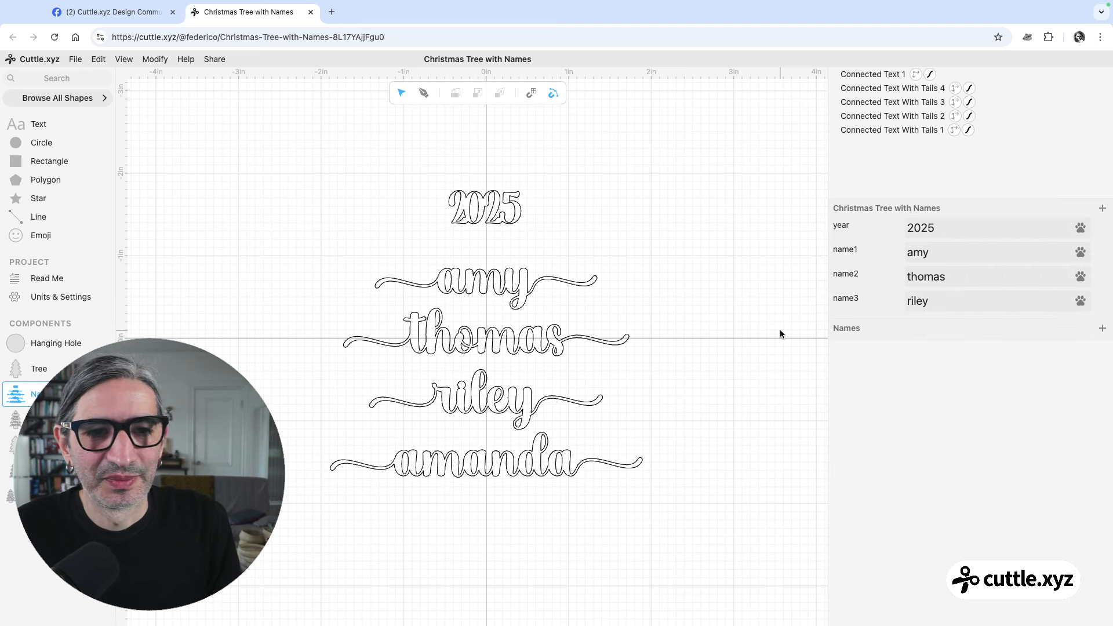
Extract the fourth name's text as a parameter called name4 and move it to the project.
{"action": "left_click", "coordinate": [542, 450]}
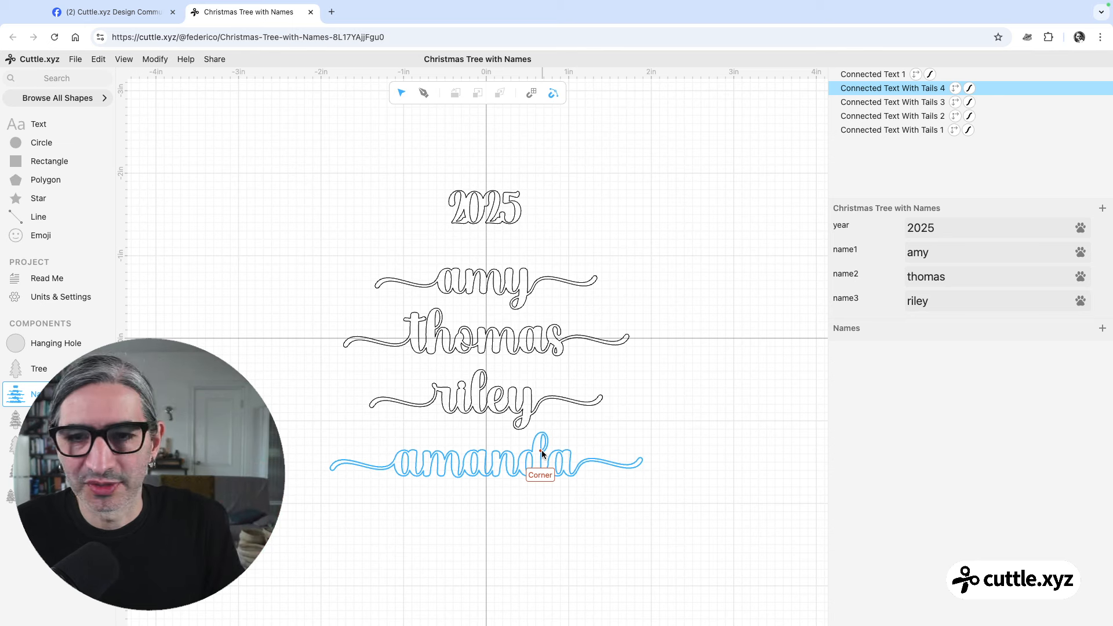
{"action": "right_click", "coordinate": [541, 450]}
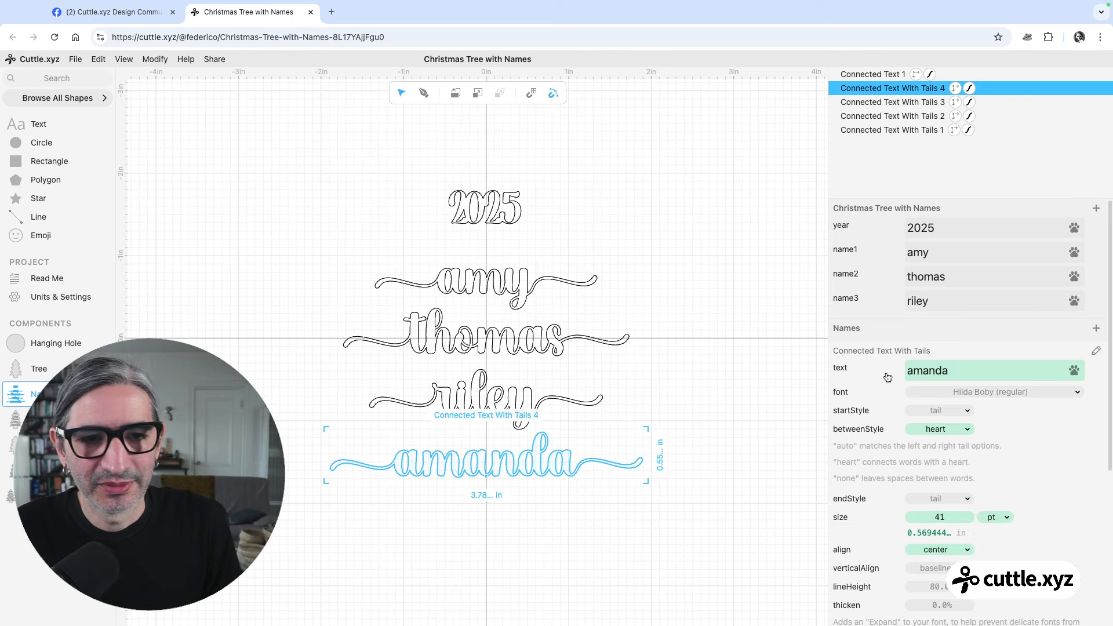
{"action": "left_click", "coordinate": [1096, 370]}
{"action": "left_click", "coordinate": [1043, 349]}
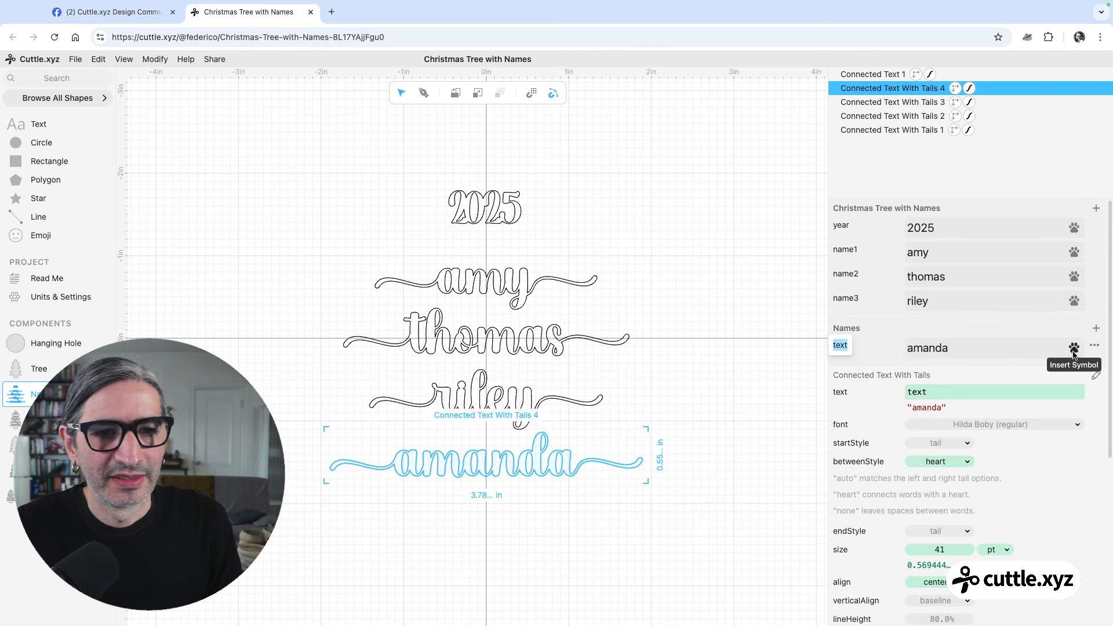
{"action": "left_click", "coordinate": [1095, 346]}
{"action": "left_click", "coordinate": [1083, 316]}
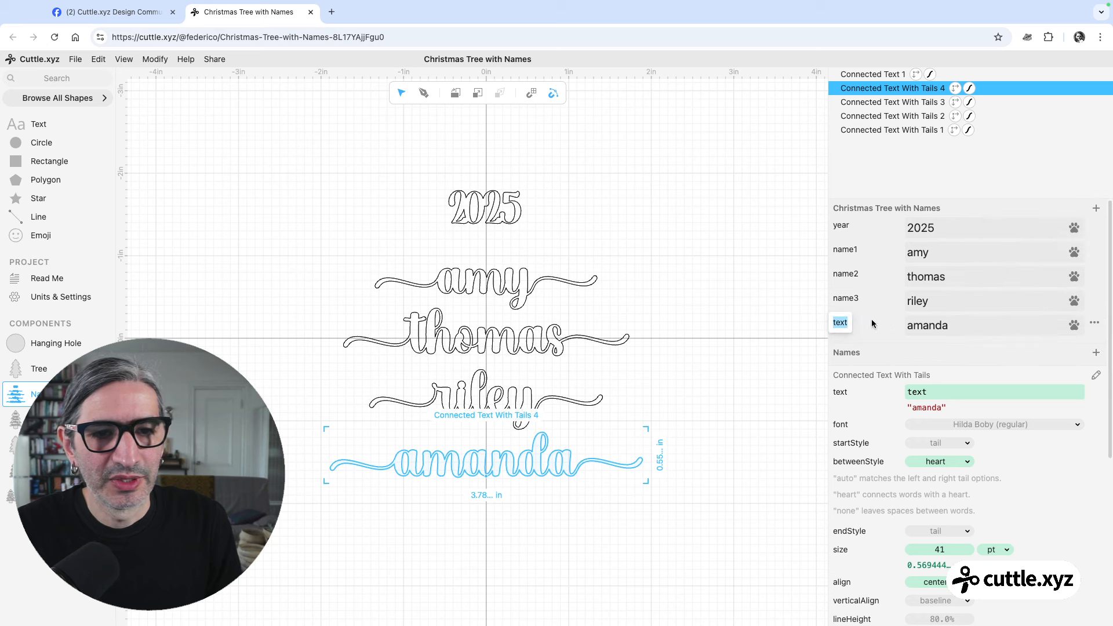
{"action": "type", "text": "nam"}
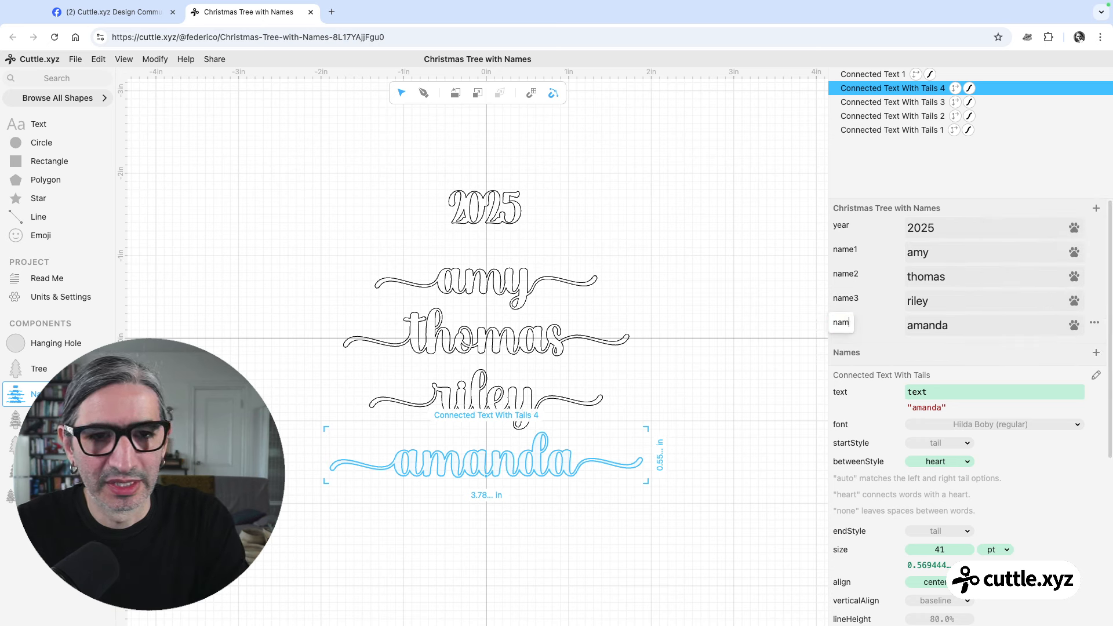
{"action": "type", "text": "e4"}
{"action": "left_click", "coordinate": [714, 331]}
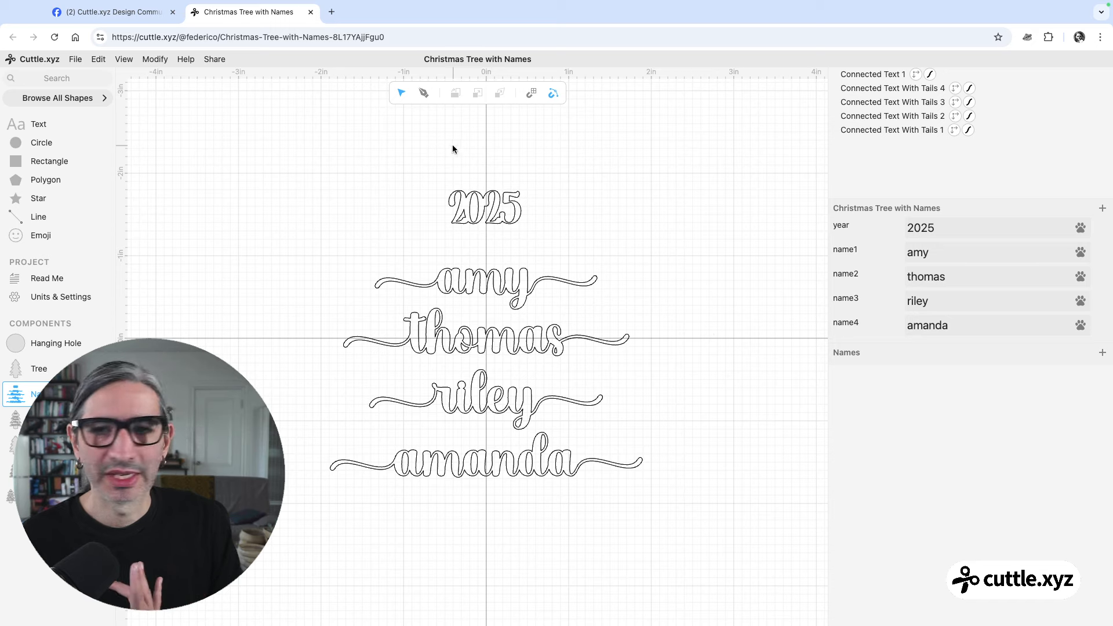
Replace the name3 value on the Read Me page with a longer first name.
{"action": "left_click", "coordinate": [51, 278]}
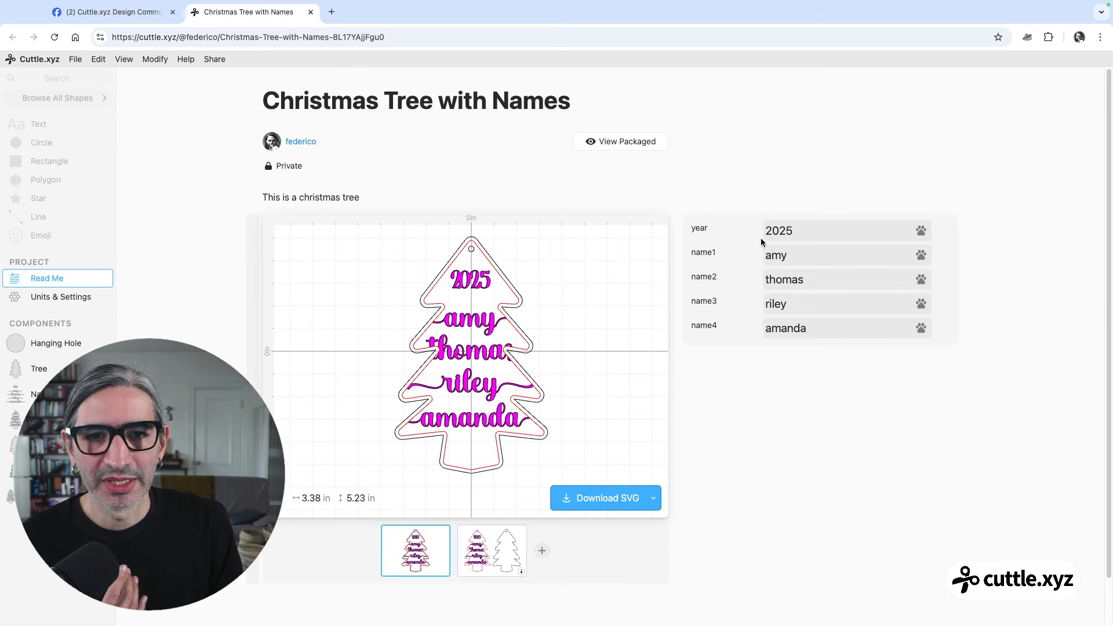
{"action": "left_click", "coordinate": [805, 256]}
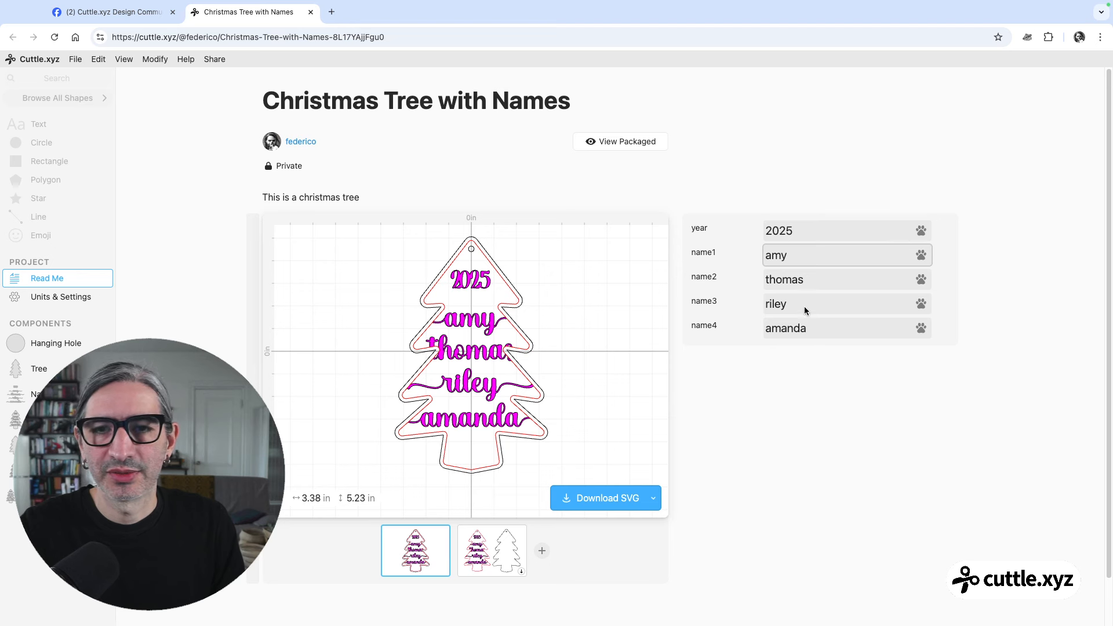
{"action": "double_click", "coordinate": [810, 284]}
{"action": "left_click", "coordinate": [827, 312]}
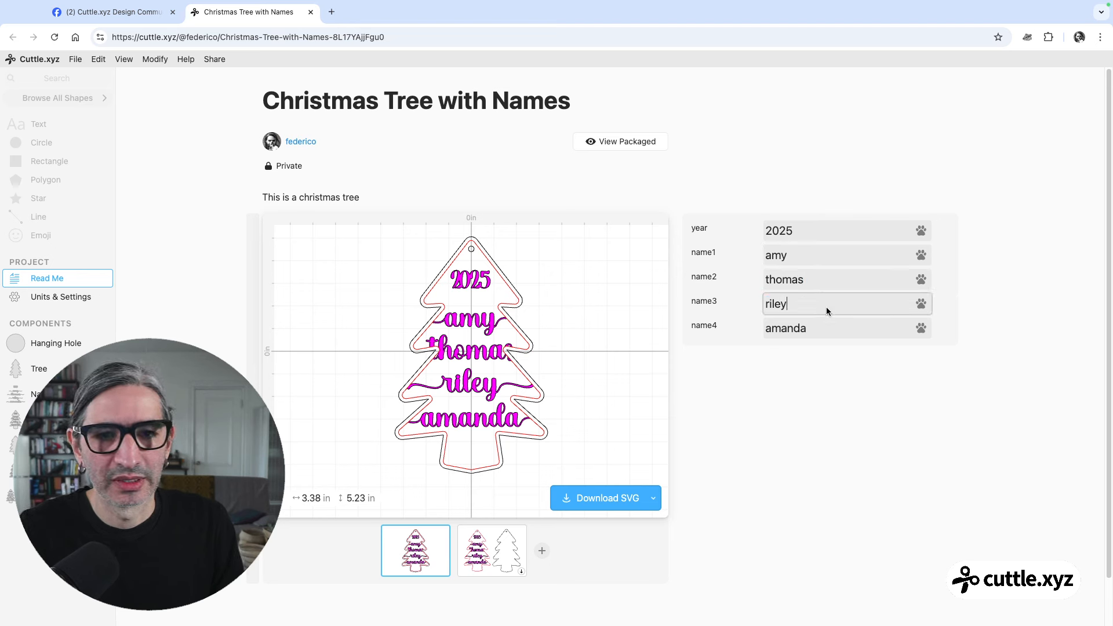
{"action": "key", "text": "BackSpace"}
{"action": "key", "text": "BackSpace"}
{"action": "key", "text": "BackSpace"}
{"action": "key", "text": "BackSpace"}
{"action": "key", "text": "BackSpace"}
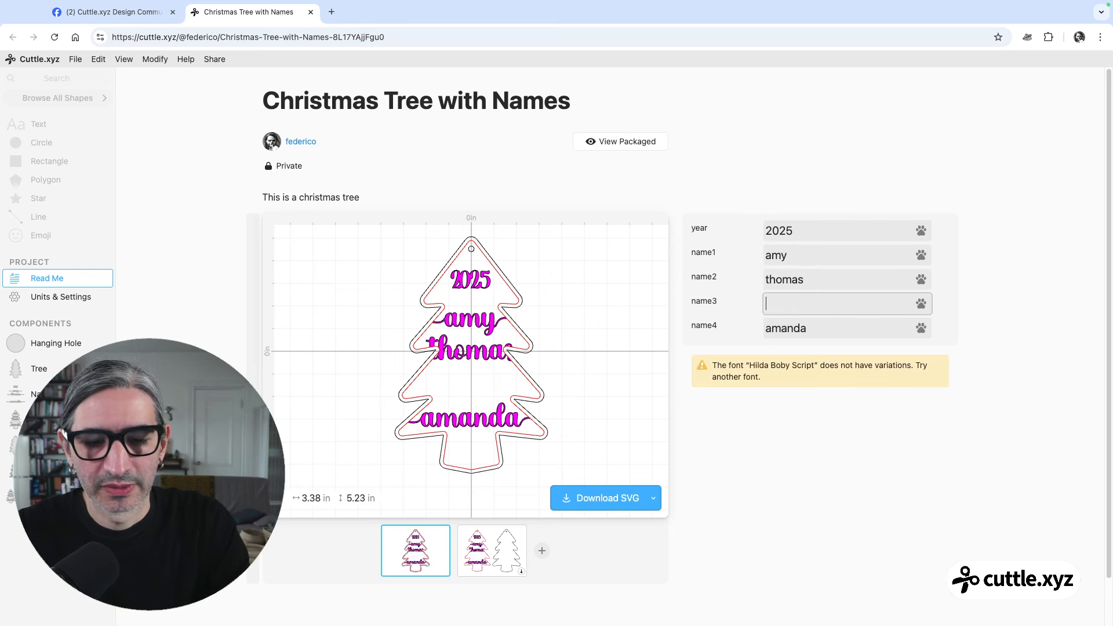
{"action": "type", "text": "monique"}
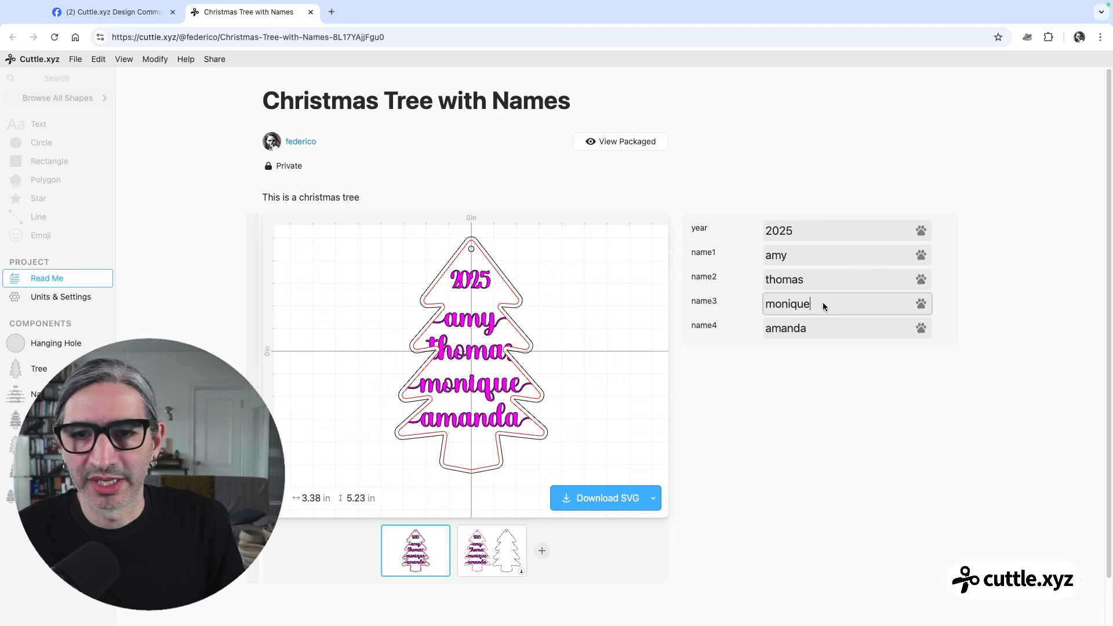
Replace the name2 value with a shorter, four-letter first name.
{"action": "left_click", "coordinate": [835, 329]}
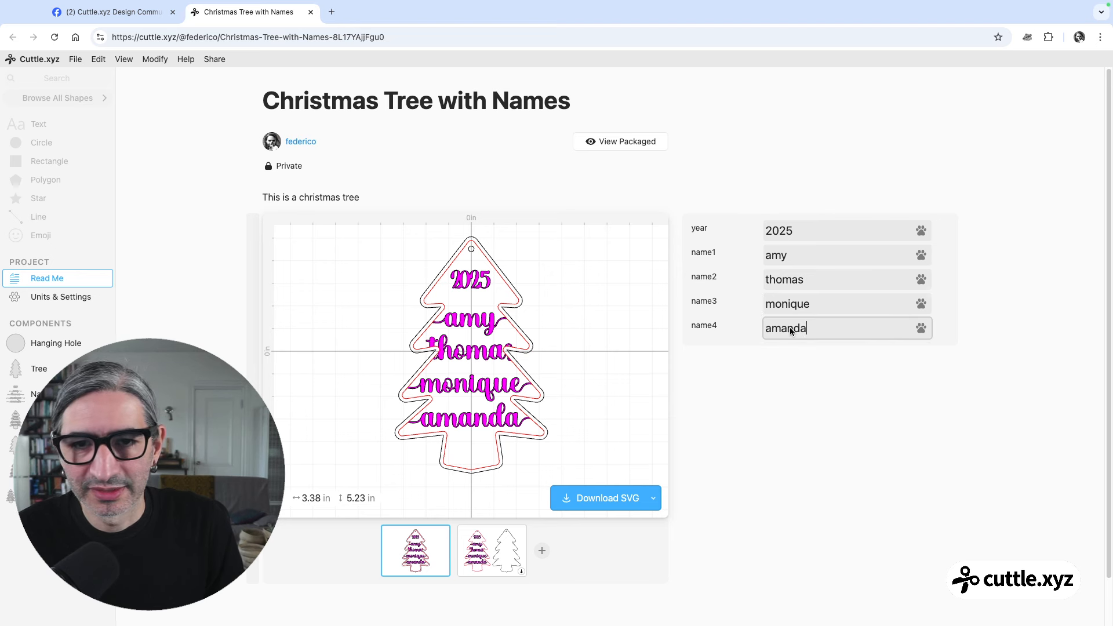
{"action": "left_click_drag", "start_coordinate": [847, 328], "coordinate": [747, 332]}
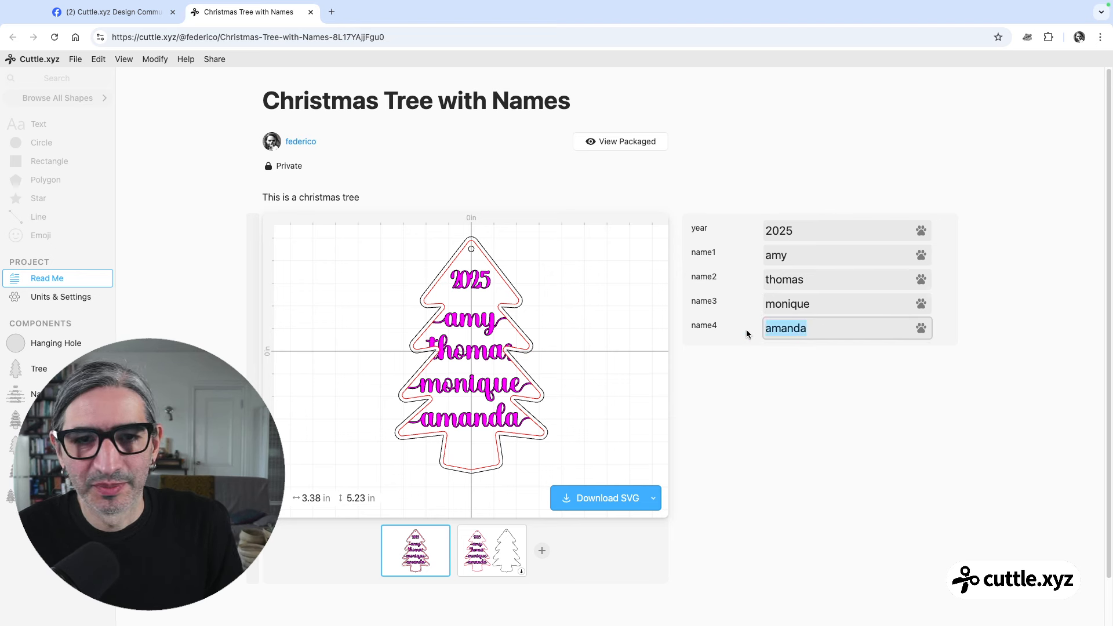
{"action": "left_click", "coordinate": [822, 256]}
{"action": "left_click_drag", "start_coordinate": [824, 290], "coordinate": [729, 279]}
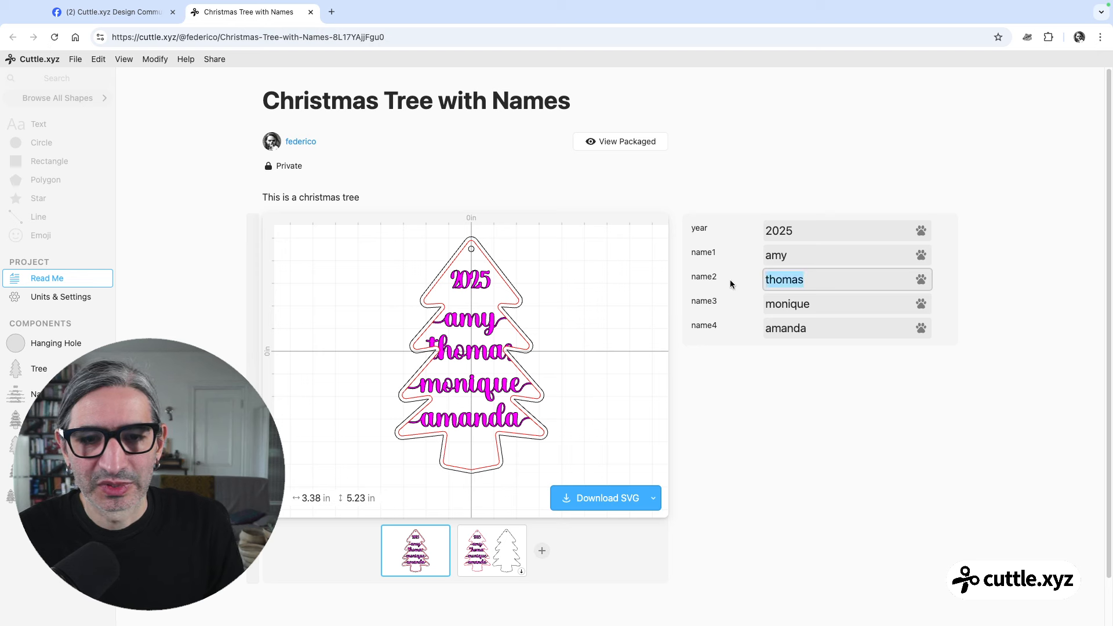
{"action": "type", "text": "toby"}
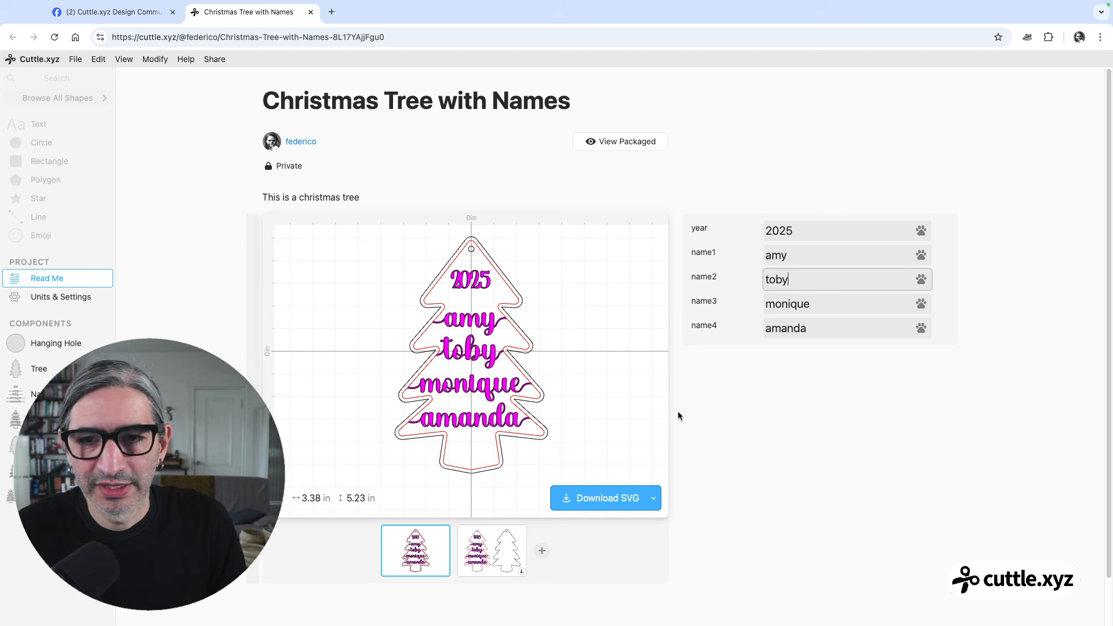
View the Cut layout with the updated names and return to the Preview on the Read Me page.
{"action": "left_click", "coordinate": [565, 421]}
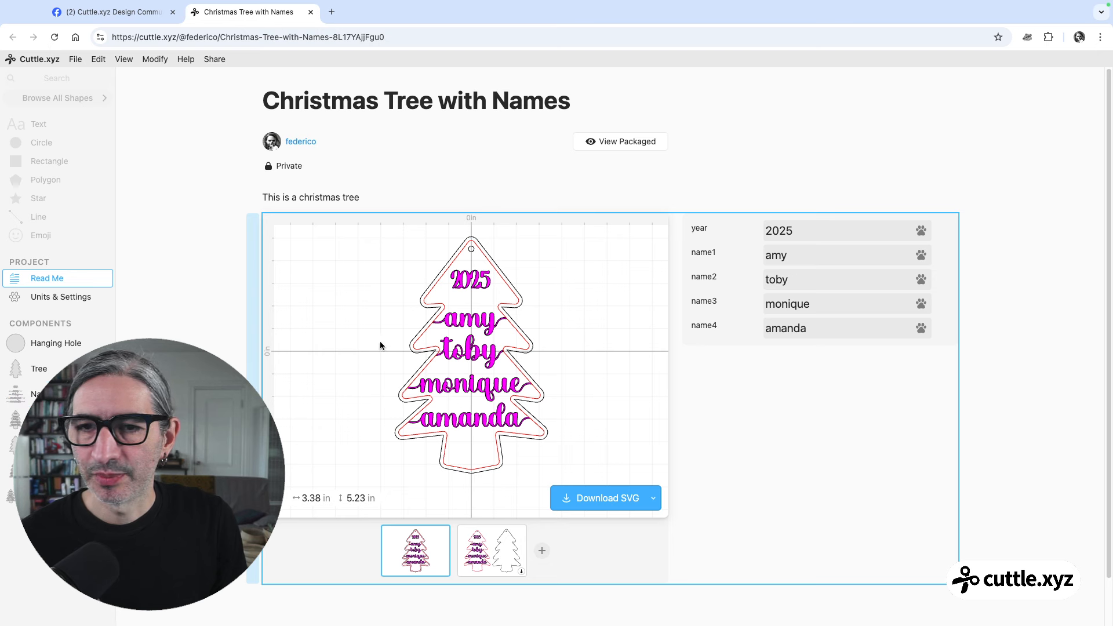
{"action": "left_click", "coordinate": [478, 541]}
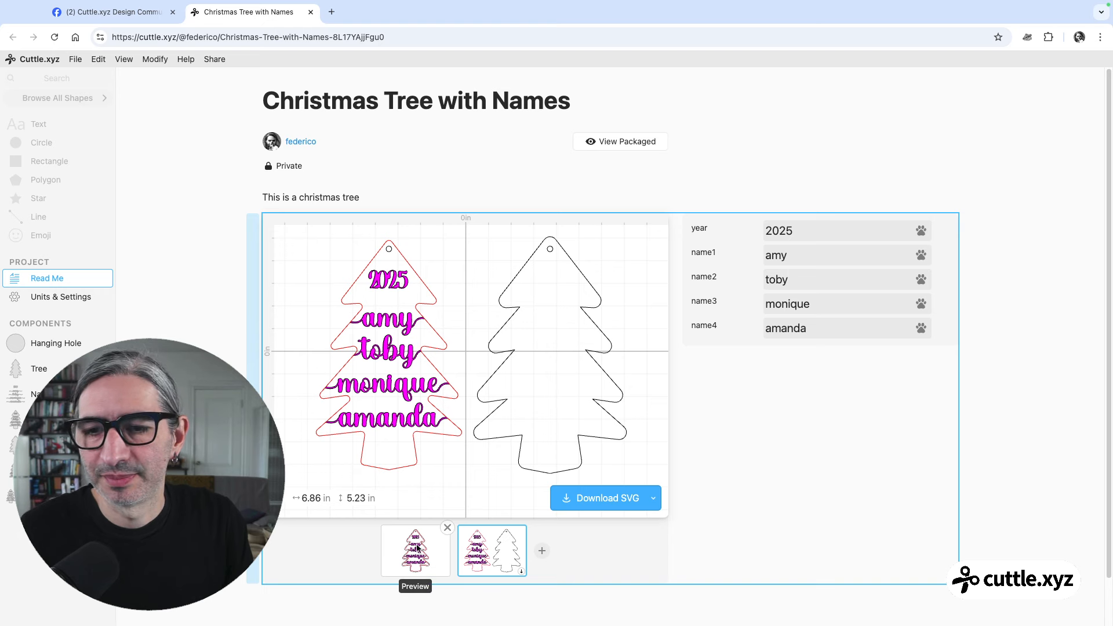
{"action": "left_click", "coordinate": [415, 546]}
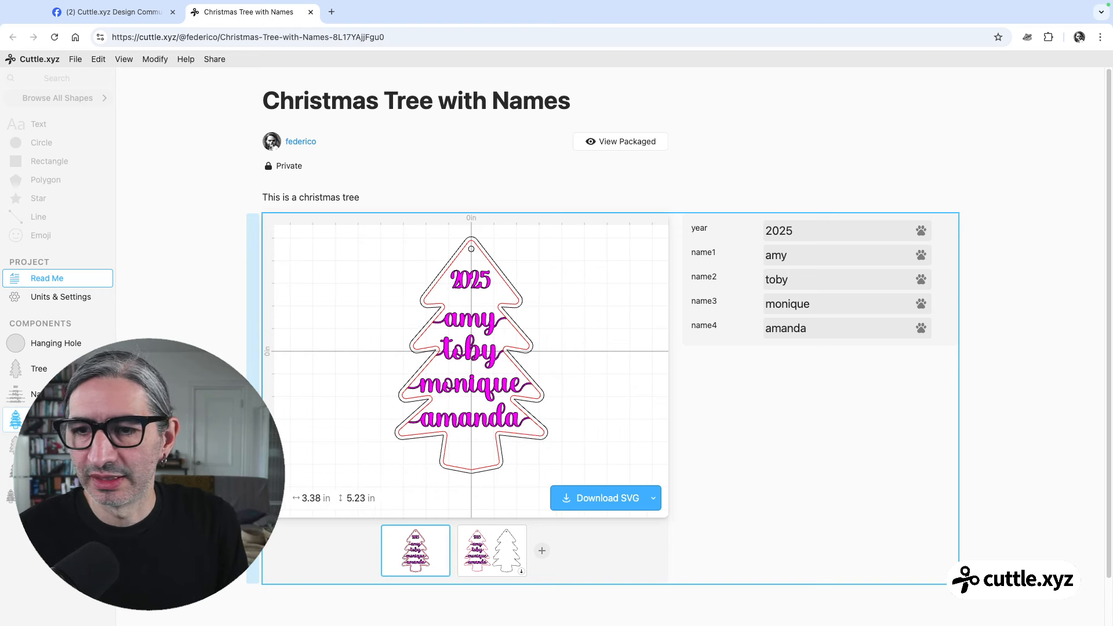
Group the hanging hole, tree outline and names together in the Front component.
{"action": "left_click", "coordinate": [50, 360]}
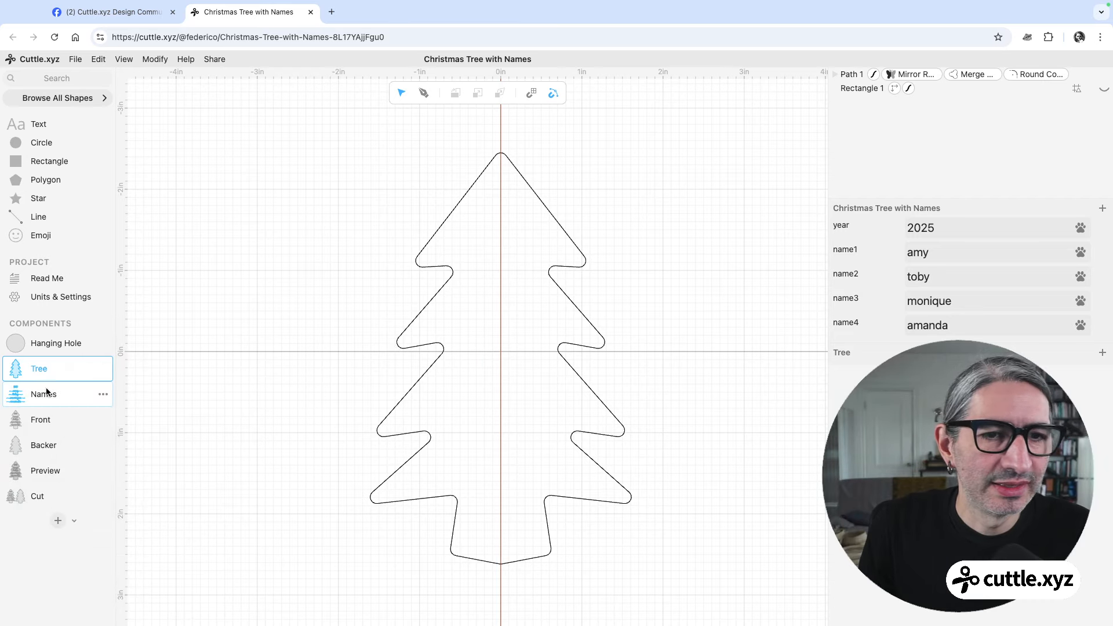
{"action": "left_click", "coordinate": [63, 420]}
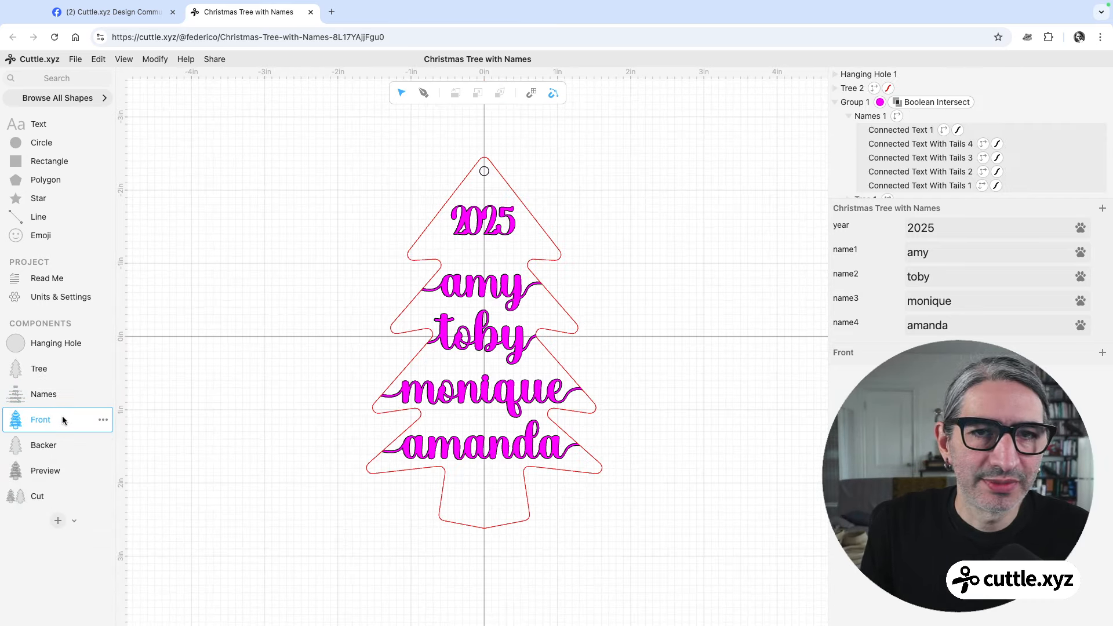
{"action": "scroll", "coordinate": [705, 309], "scroll_direction": "down", "scroll_amount": 2}
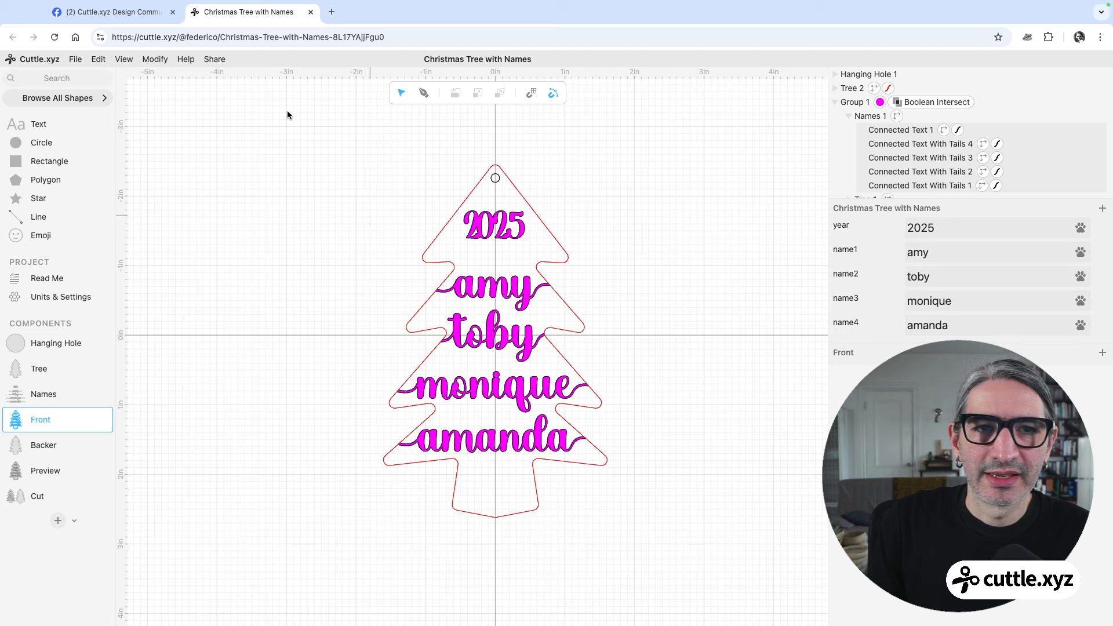
{"action": "left_click_drag", "start_coordinate": [333, 141], "coordinate": [697, 573]}
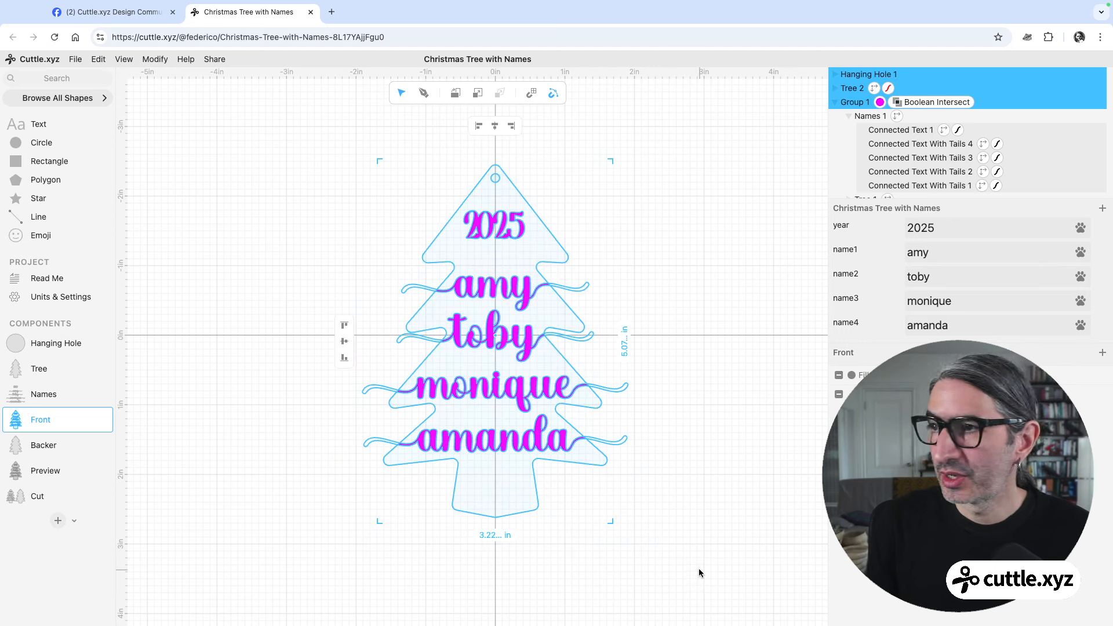
{"action": "right_click", "coordinate": [526, 204]}
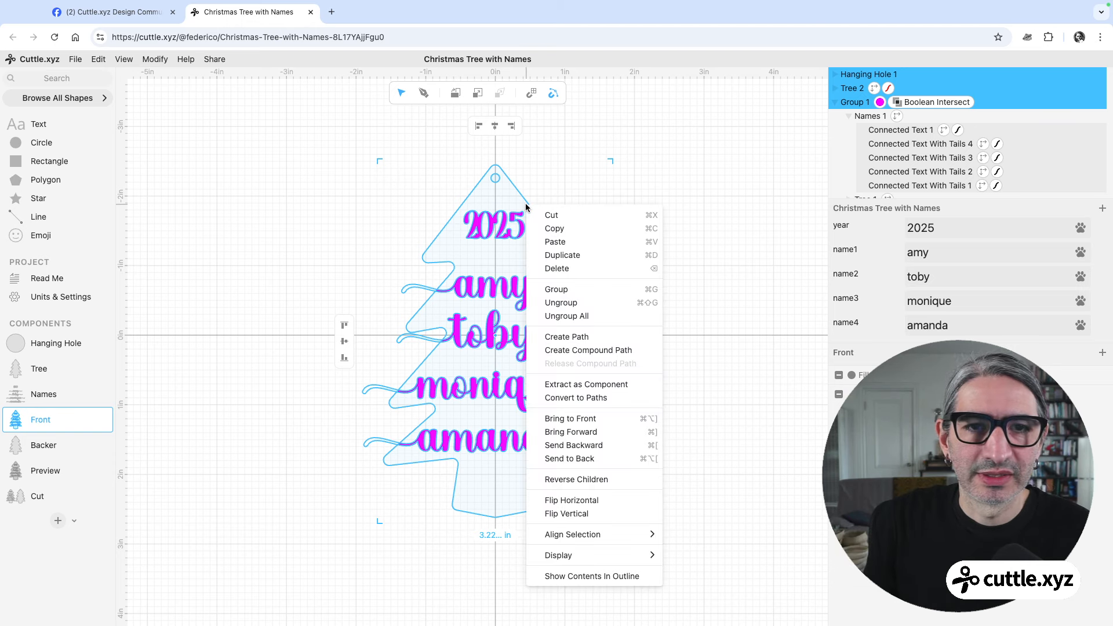
{"action": "left_click", "coordinate": [567, 293]}
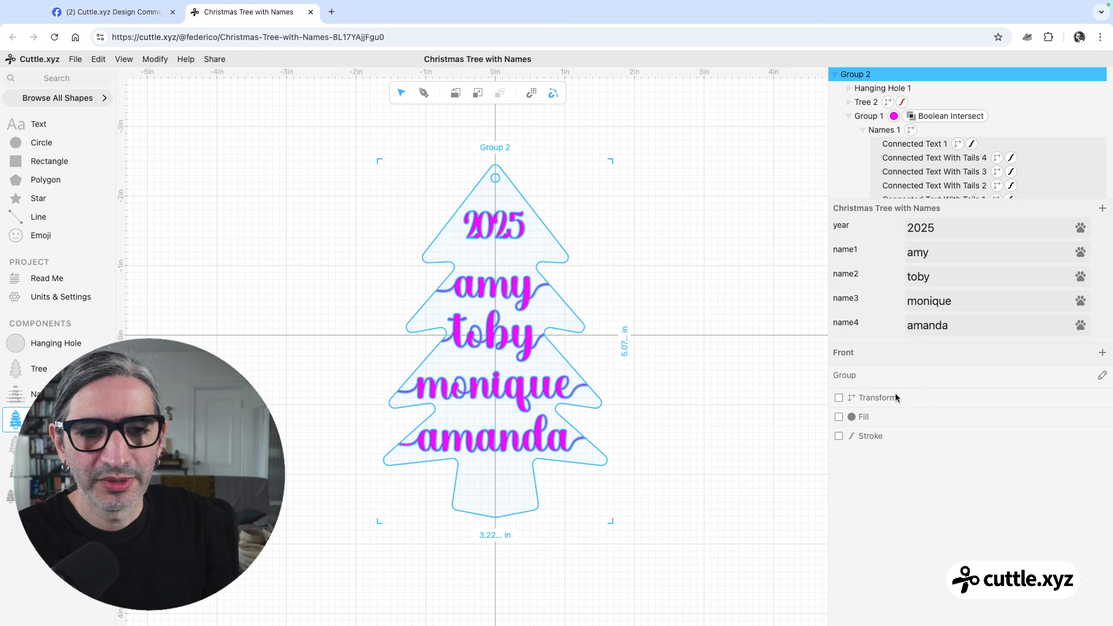
Add a Transform to the new group, try a scale of 0.88, and set the scale back to 1.
{"action": "left_click", "coordinate": [839, 397]}
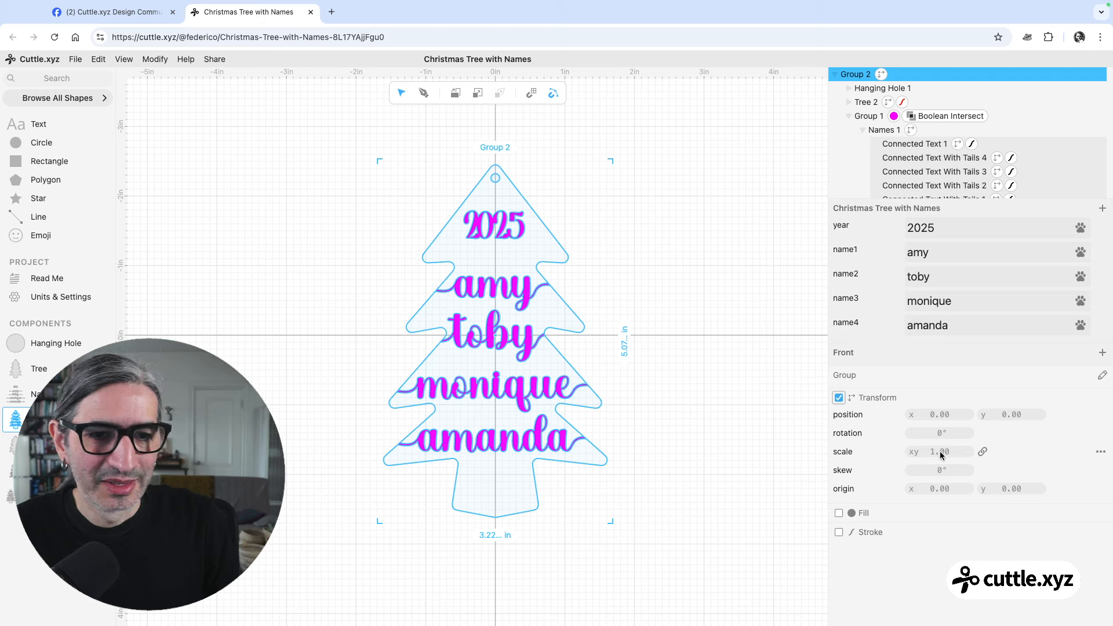
{"action": "left_click_drag", "start_coordinate": [939, 454], "coordinate": [920, 457]}
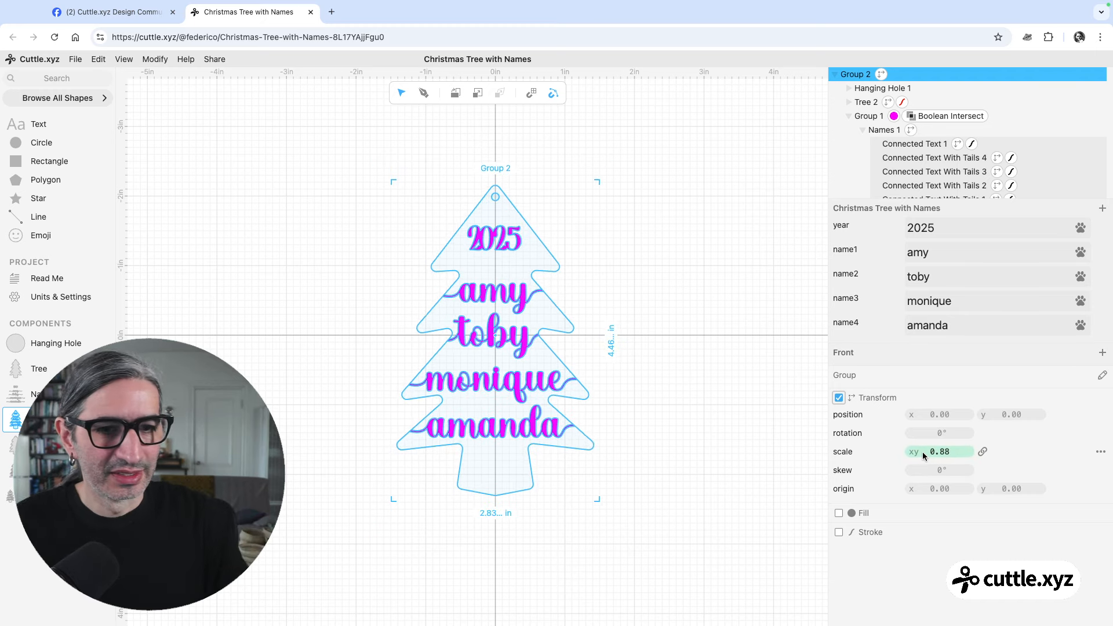
{"action": "left_click", "coordinate": [927, 452]}
{"action": "type", "text": "1"}
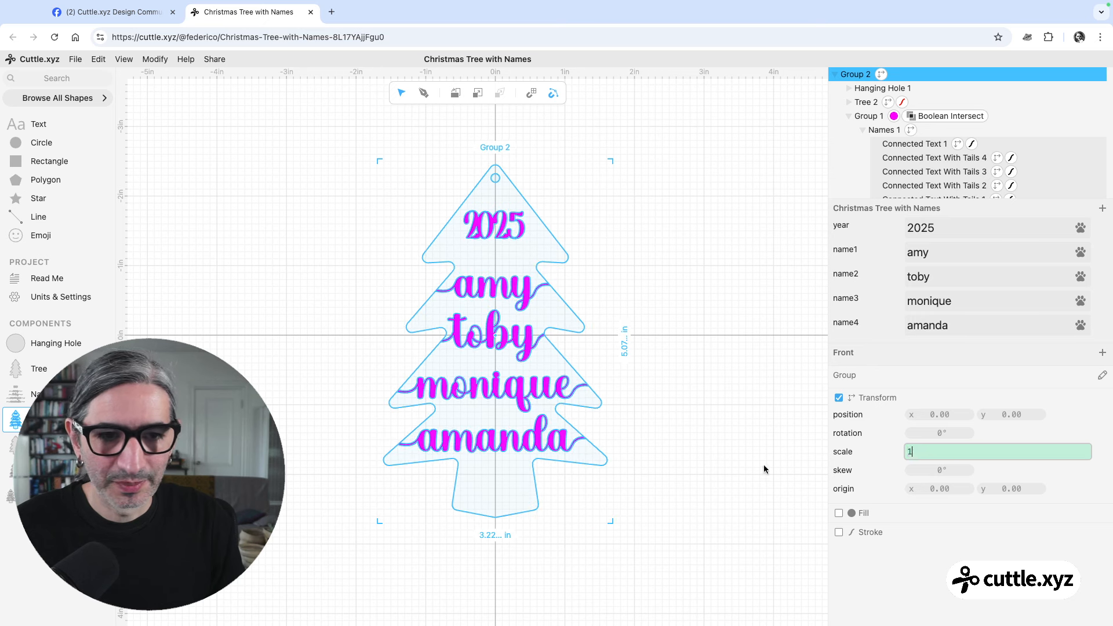
{"action": "left_click", "coordinate": [765, 467]}
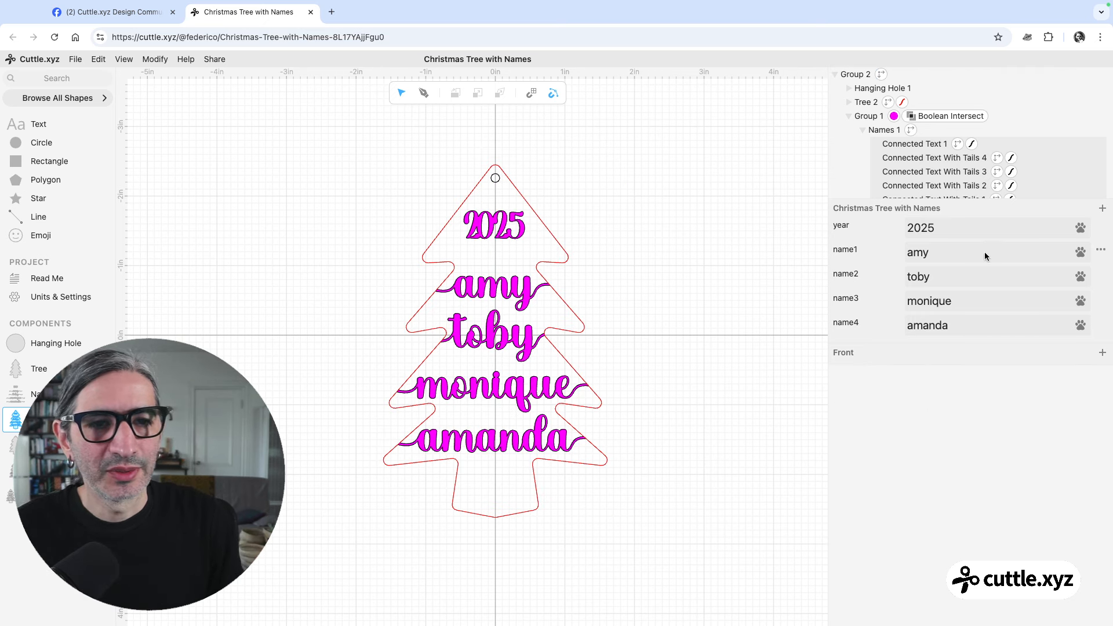
Create a project parameter called scale with a value of 1.
{"action": "left_click", "coordinate": [1102, 208]}
{"action": "type", "text": "sa"}
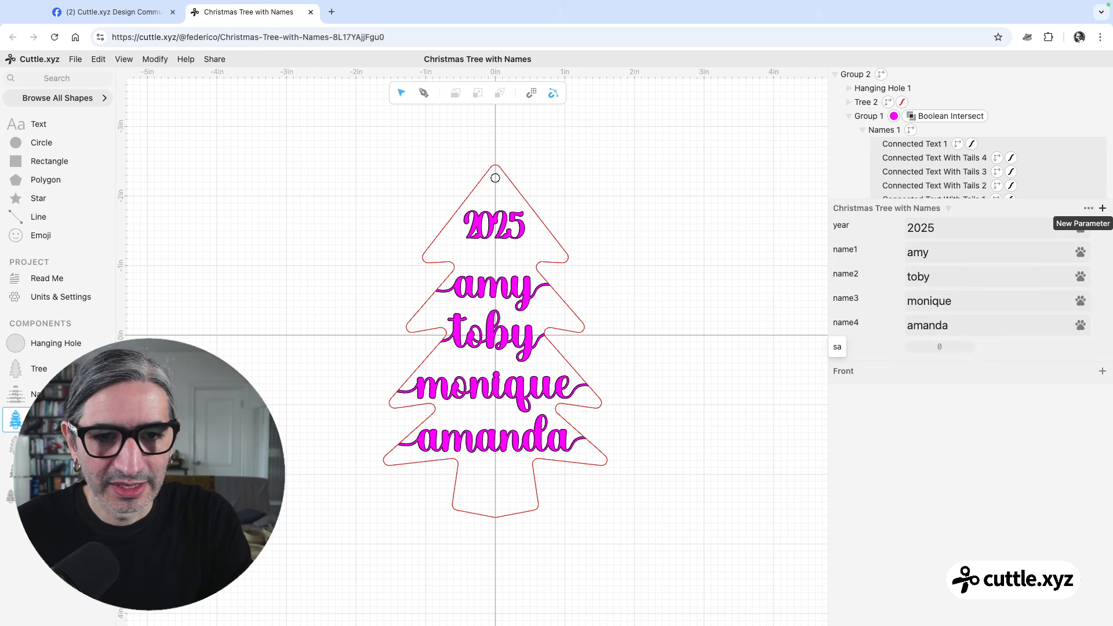
{"action": "key", "text": "BackSpace"}
{"action": "type", "text": "cale"}
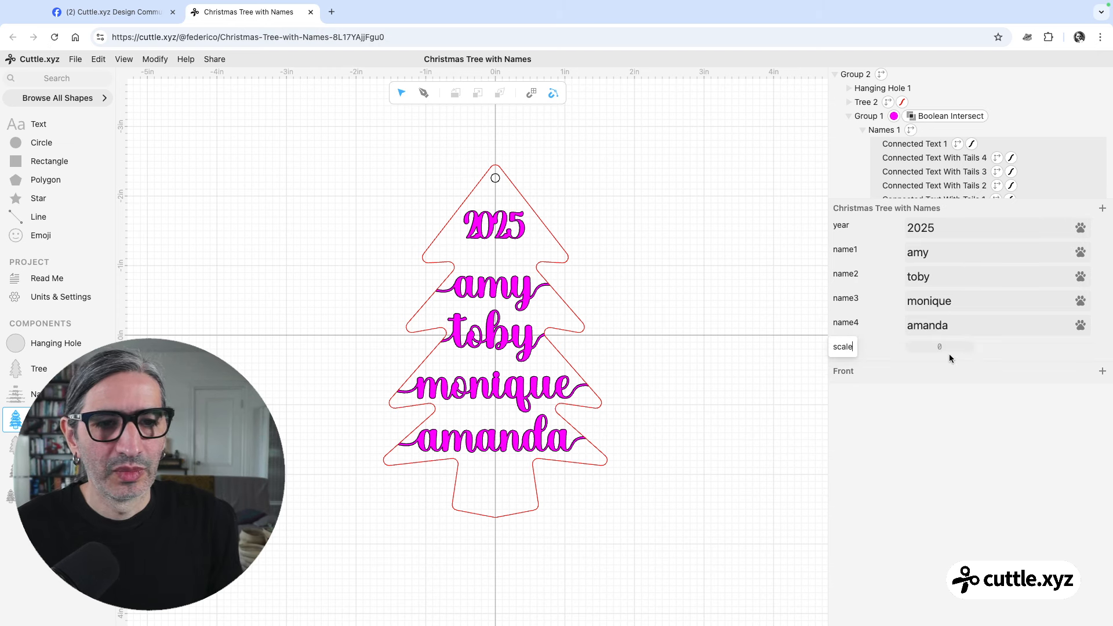
{"action": "key", "text": "Tab"}
{"action": "type", "text": "1"}
{"action": "key", "text": "Return"}
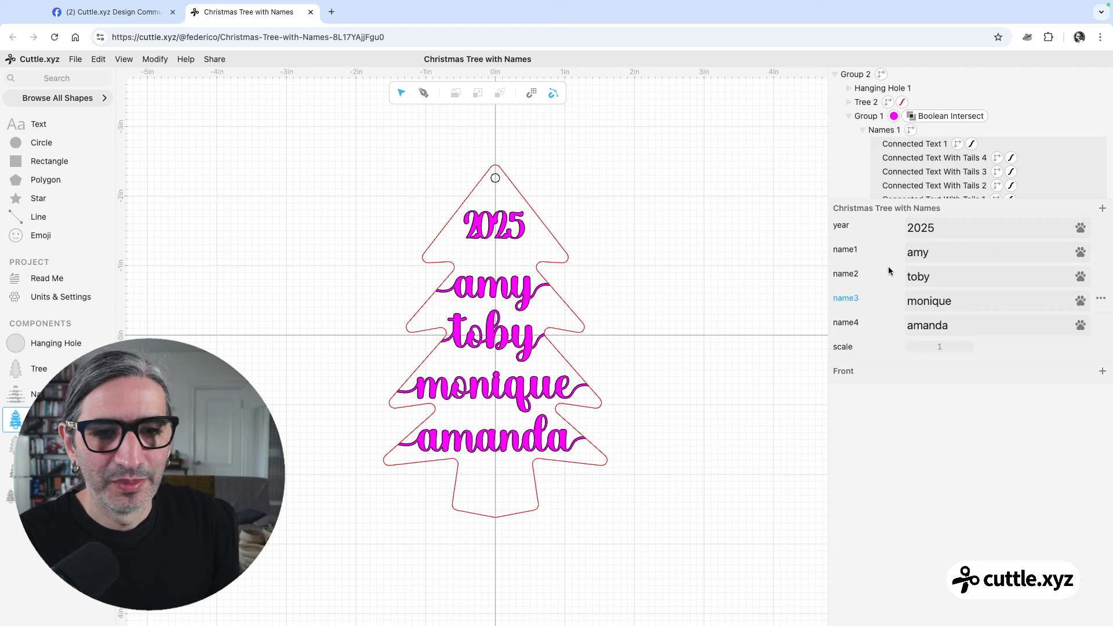
Link the Front group's Transform scale to the project's scale parameter.
{"action": "left_click_drag", "start_coordinate": [612, 159], "coordinate": [514, 264]}
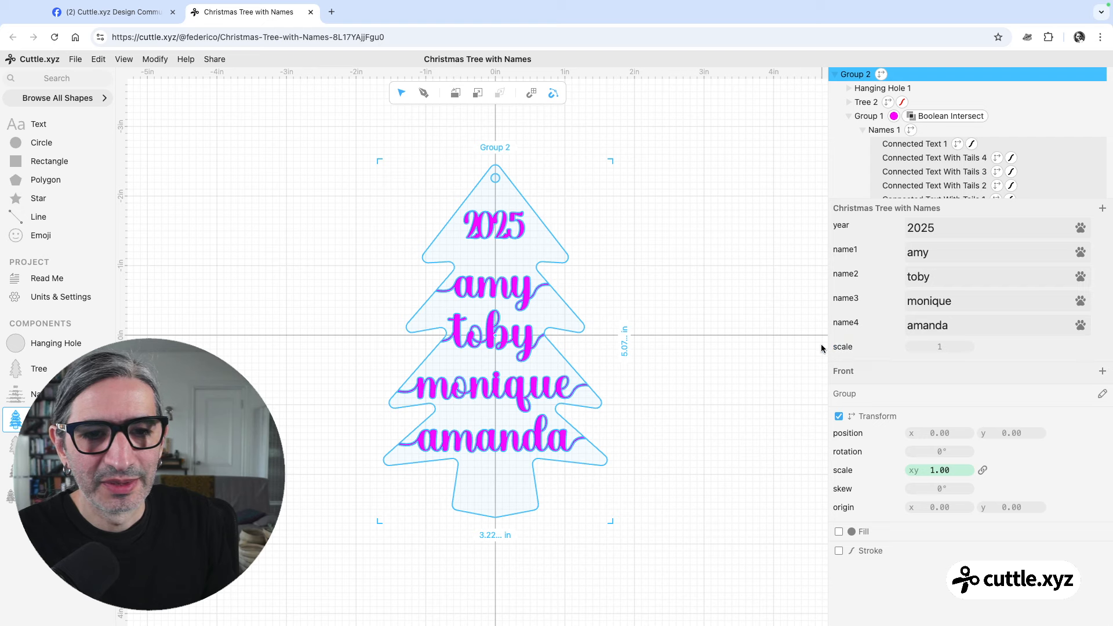
{"action": "left_click_drag", "start_coordinate": [823, 349], "coordinate": [819, 366]}
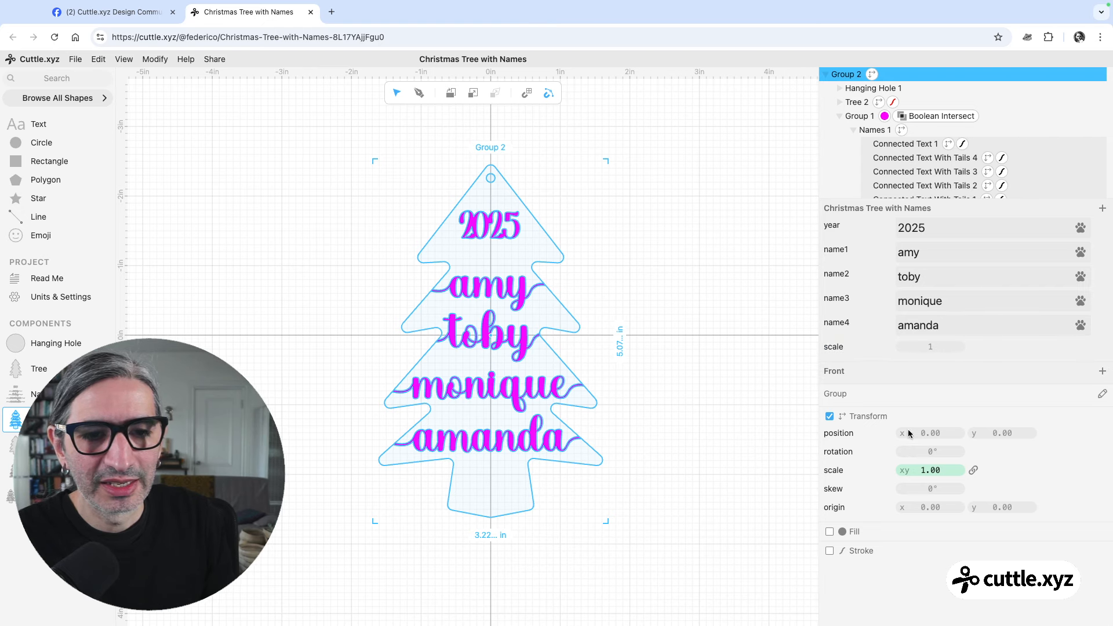
{"action": "left_click", "coordinate": [930, 470]}
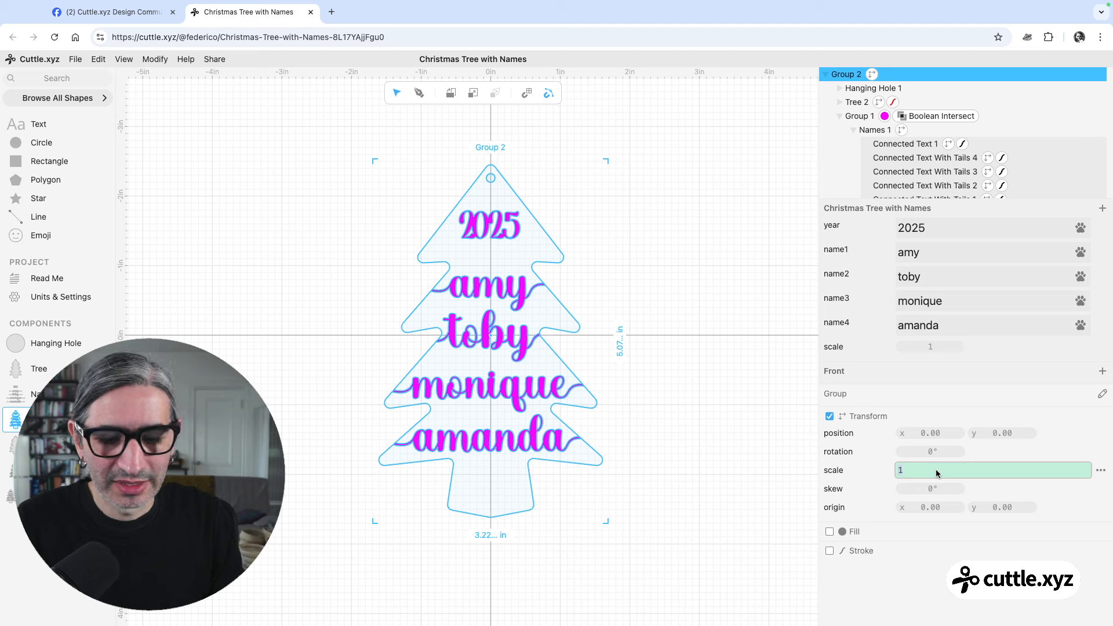
{"action": "type", "text": "scale"}
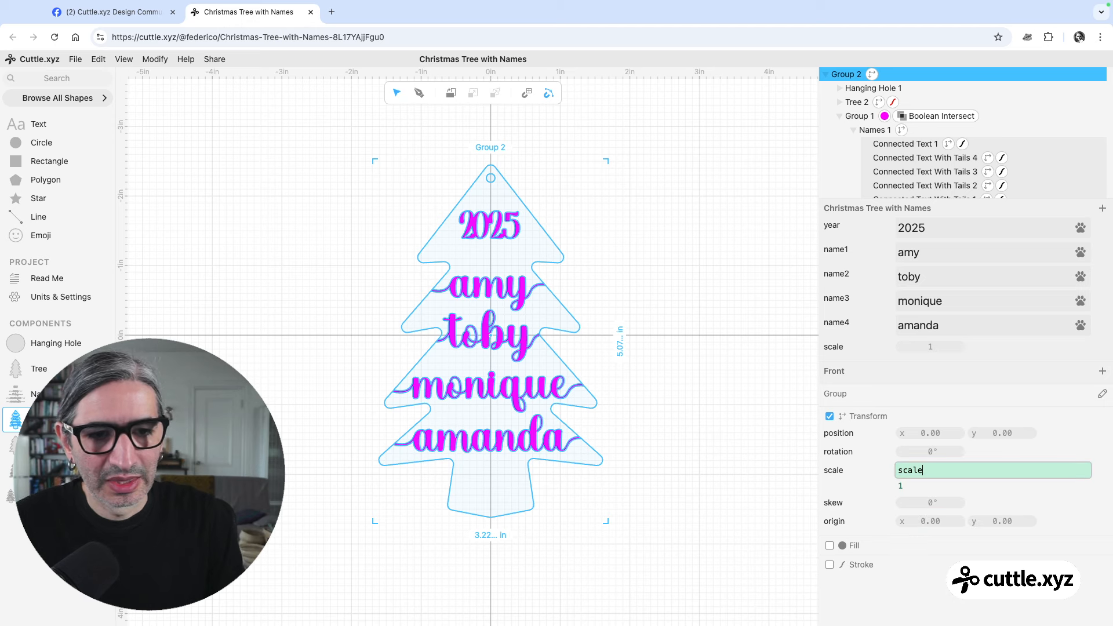
Give the project's scale parameter two-decimal precision by entering 1.00, and raise it to 1.09.
{"action": "left_click", "coordinate": [776, 422]}
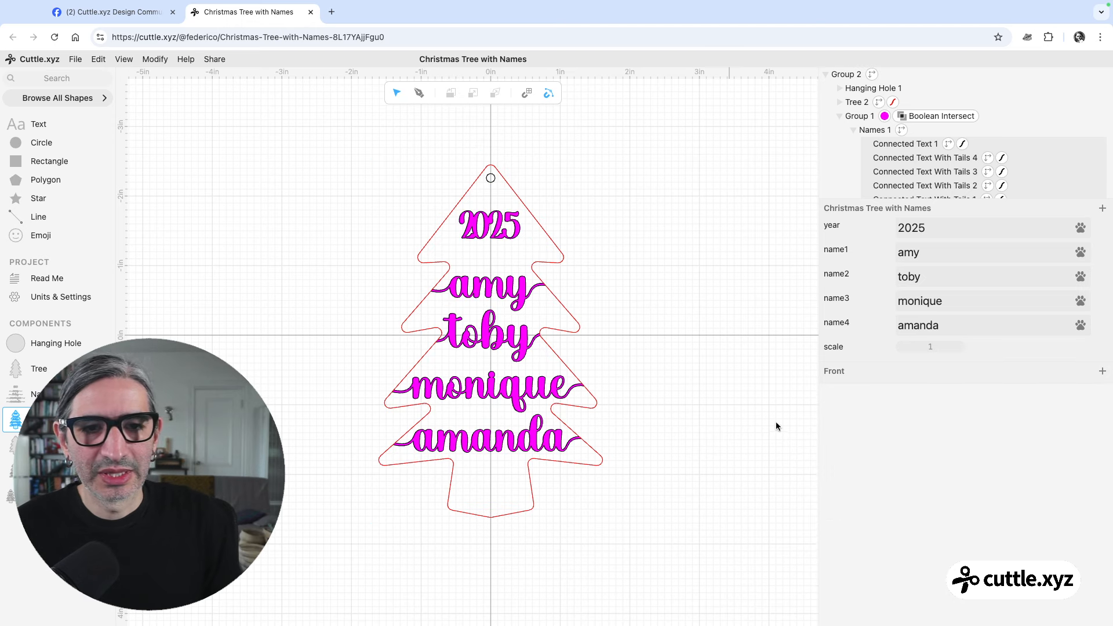
{"action": "left_click", "coordinate": [932, 345]}
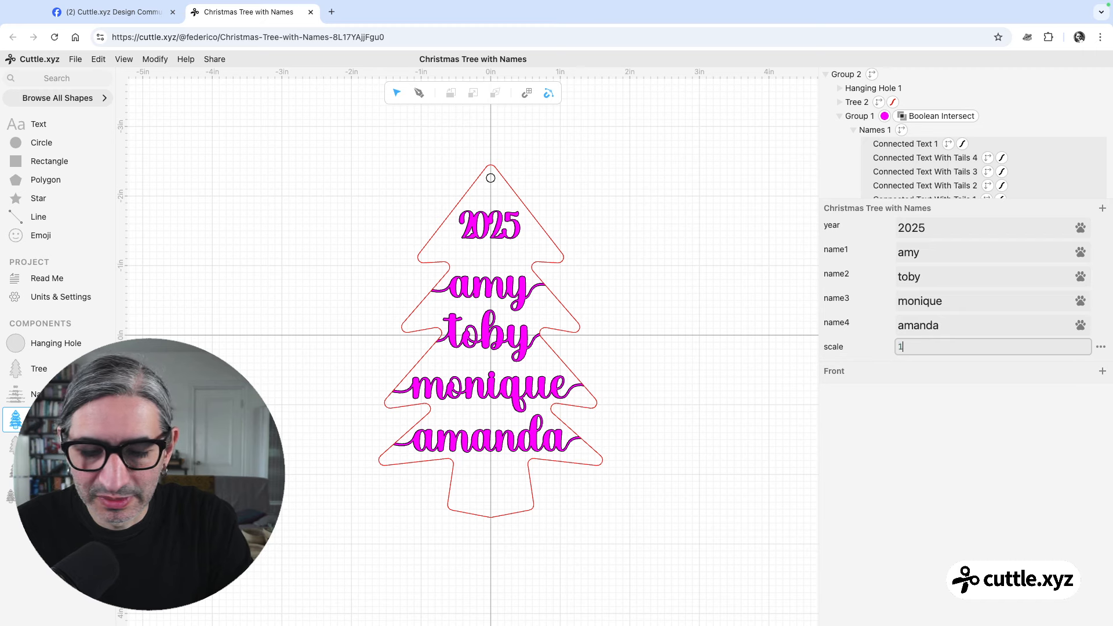
{"action": "type", "text": ".00"}
{"action": "key", "text": "Return"}
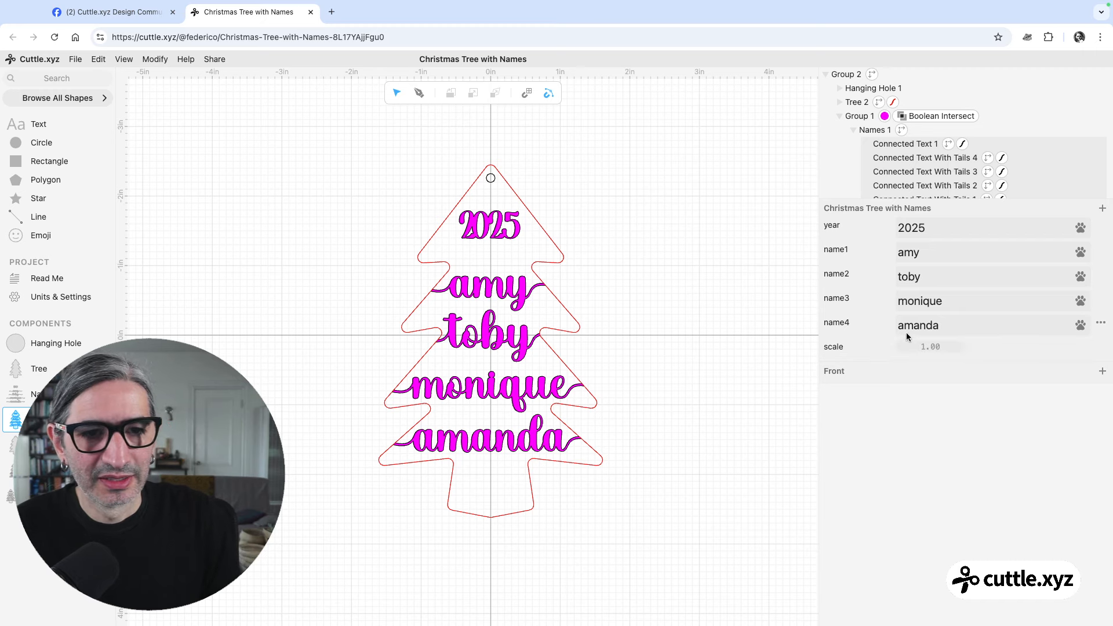
{"action": "left_click_drag", "start_coordinate": [931, 345], "coordinate": [945, 344]}
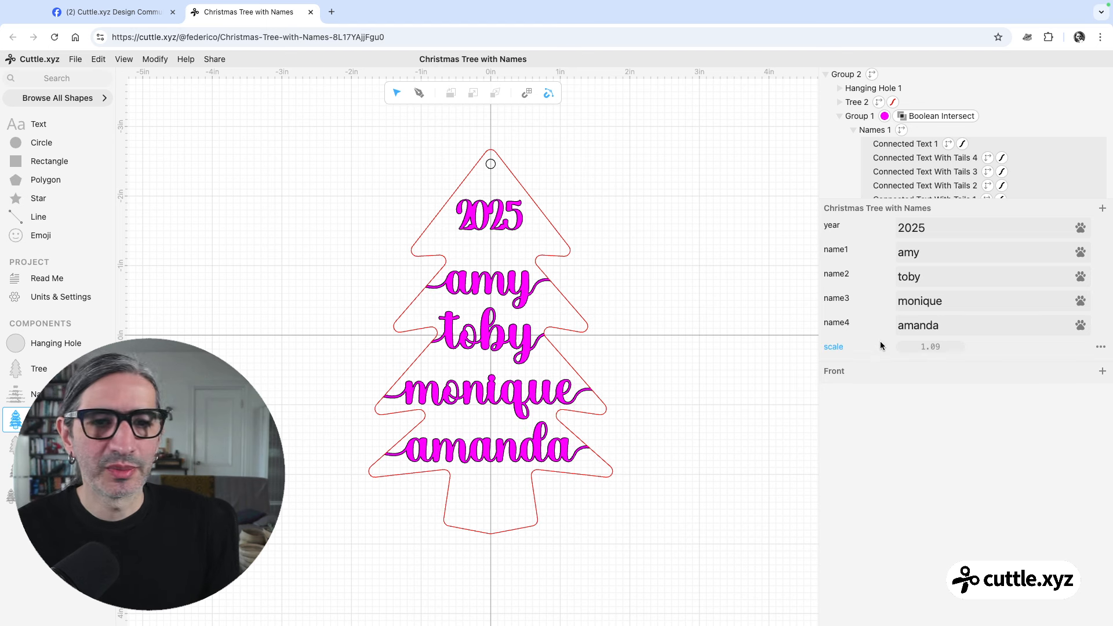
Group the hanging hole and the expanded tree together in the Backer component.
{"action": "left_click", "coordinate": [14, 445]}
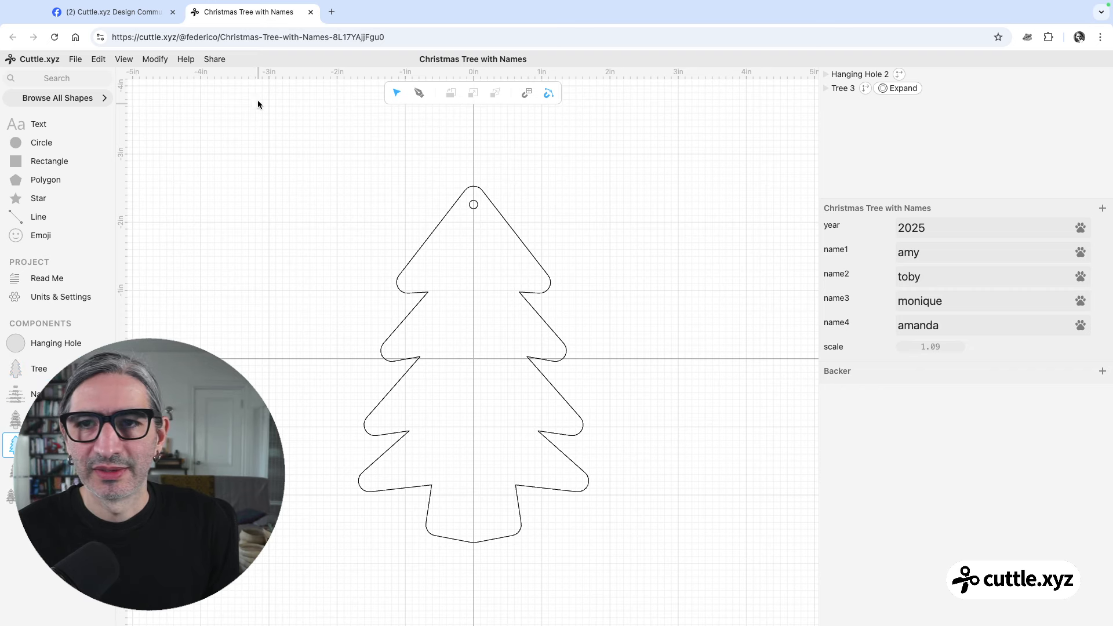
{"action": "left_click_drag", "start_coordinate": [257, 105], "coordinate": [660, 546]}
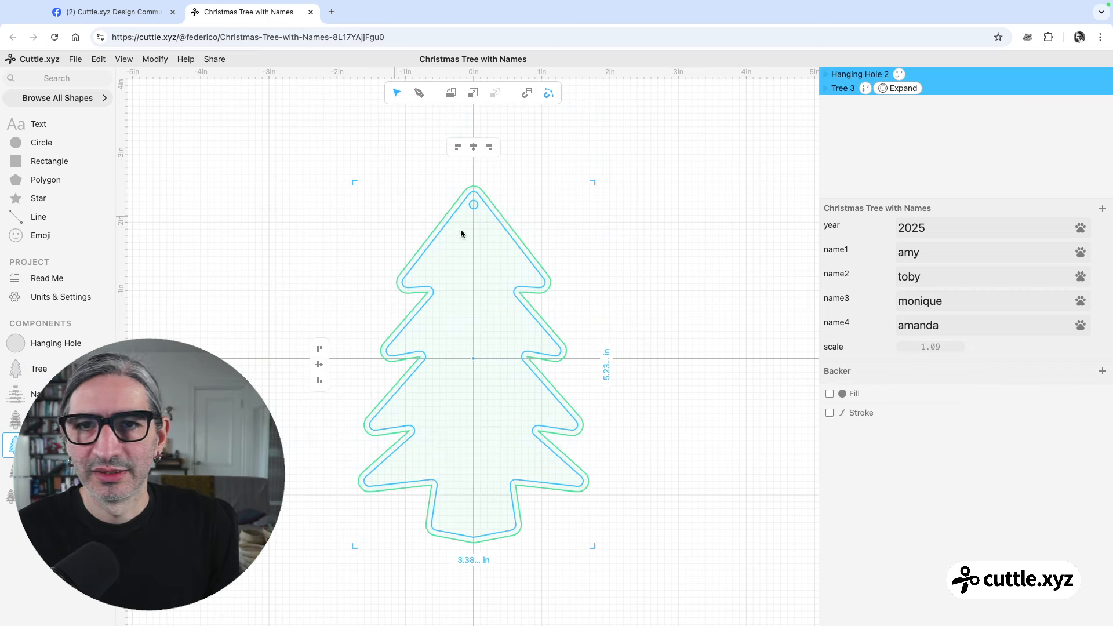
{"action": "right_click", "coordinate": [485, 205]}
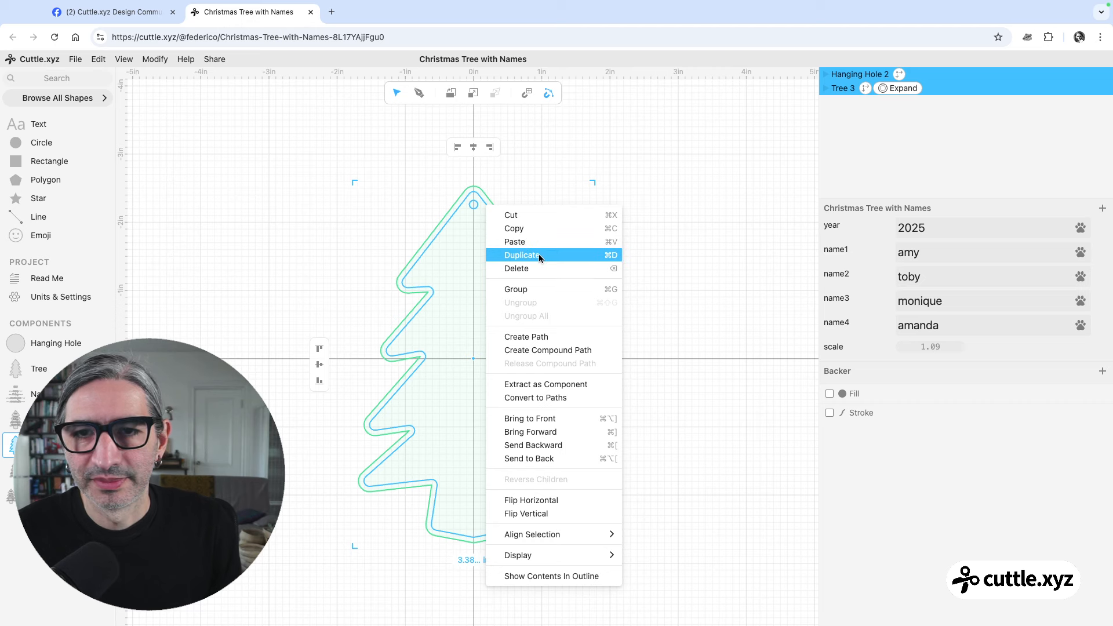
{"action": "left_click", "coordinate": [542, 290]}
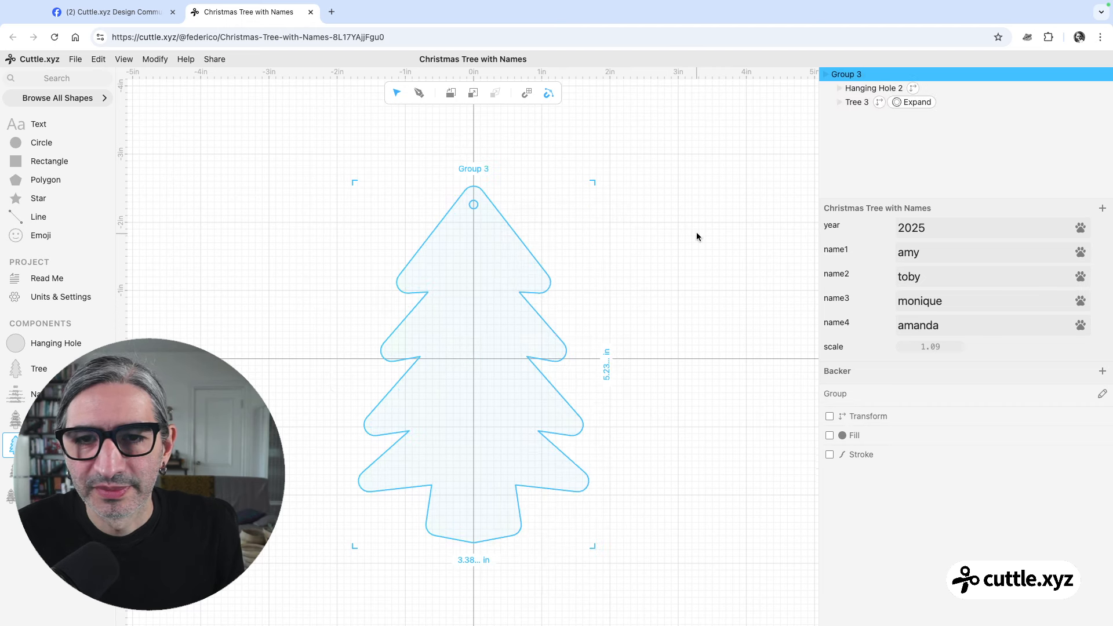
Add a Transform to the Backer group with its scale linked to the scale parameter, and set that parameter to 1.28.
{"action": "left_click", "coordinate": [830, 416]}
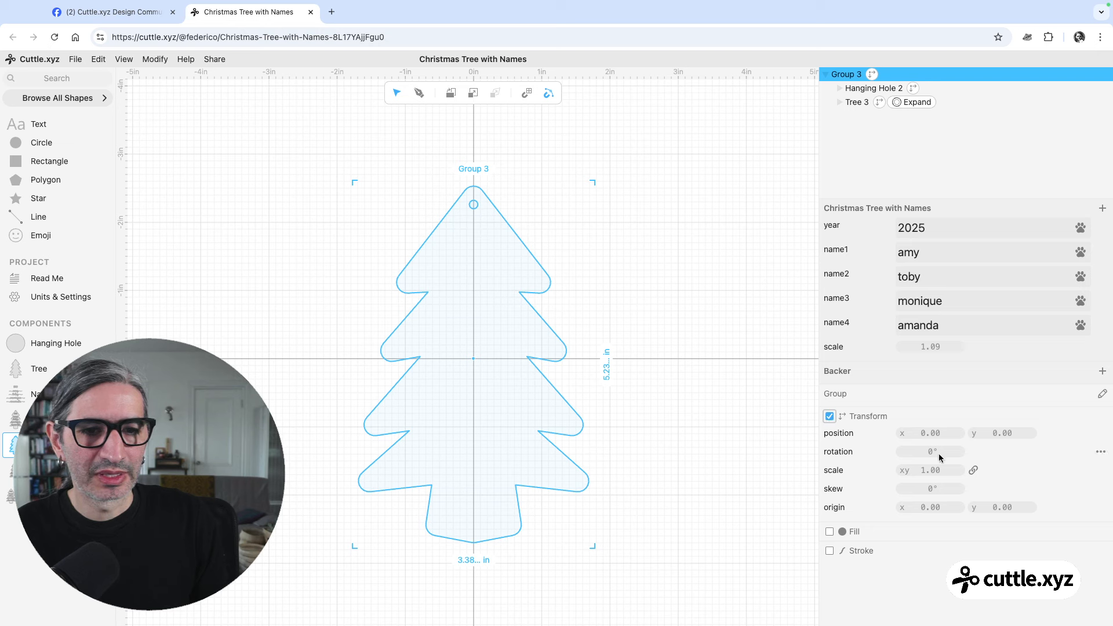
{"action": "left_click", "coordinate": [932, 472]}
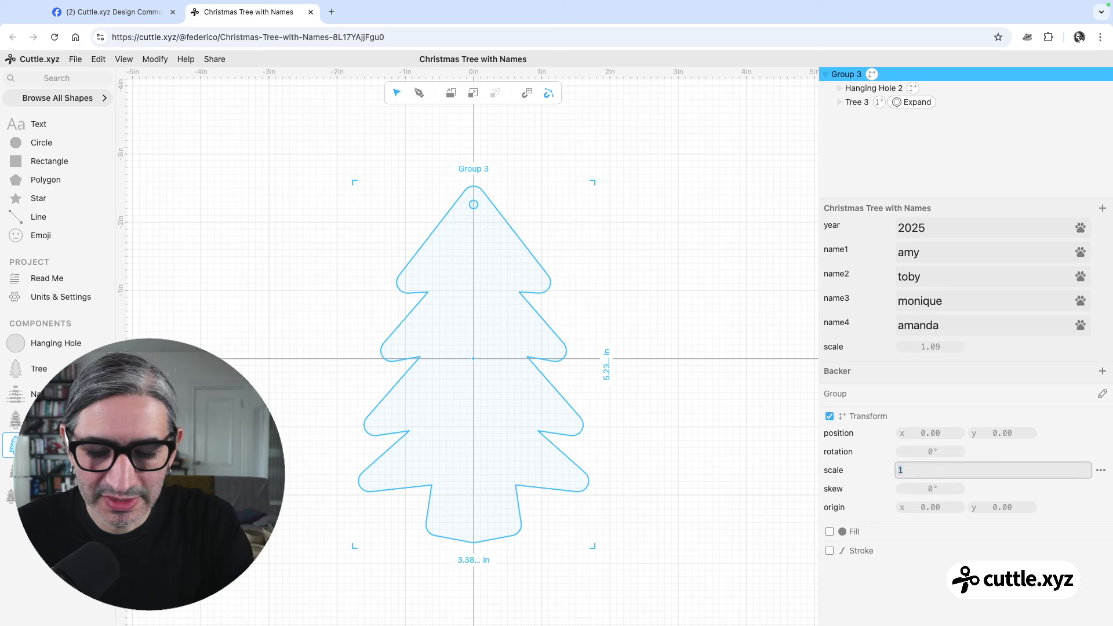
{"action": "type", "text": "scale"}
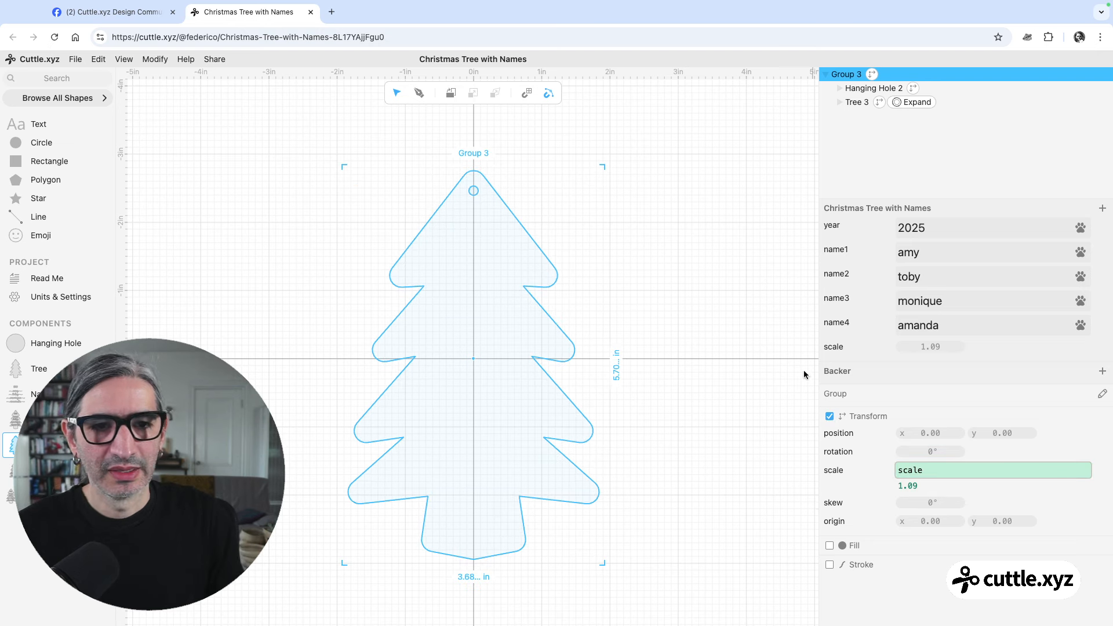
{"action": "left_click", "coordinate": [801, 363]}
{"action": "left_click_drag", "start_coordinate": [930, 347], "coordinate": [967, 339]}
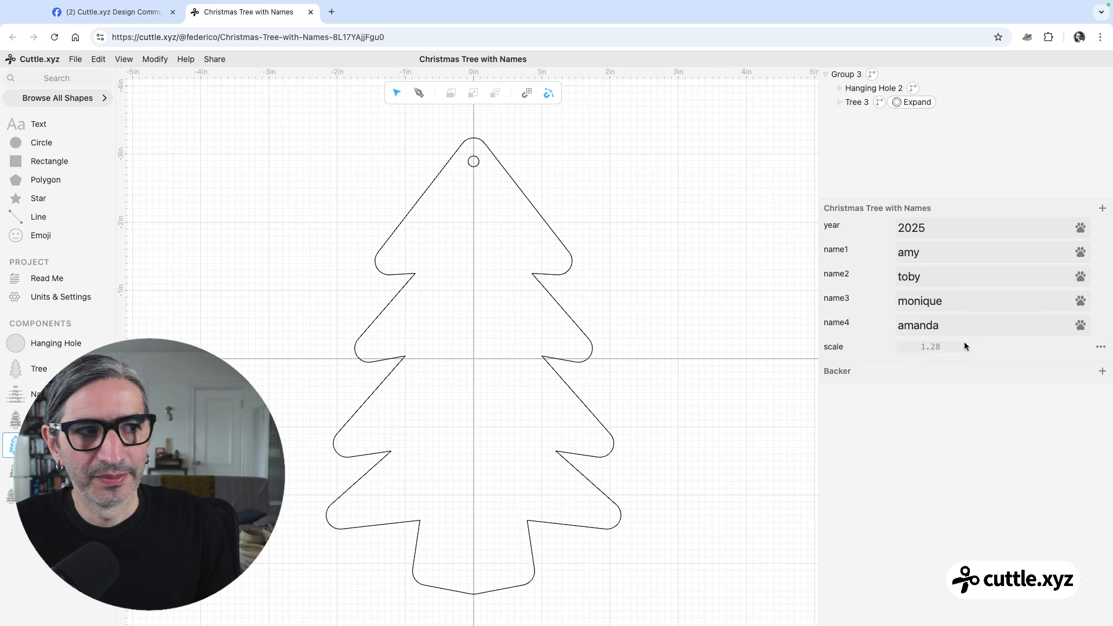
On the Read Me page, try a scale of 1.41 on the preview, switch to the cut layout and set the scale to 1.06.
{"action": "left_click", "coordinate": [43, 277]}
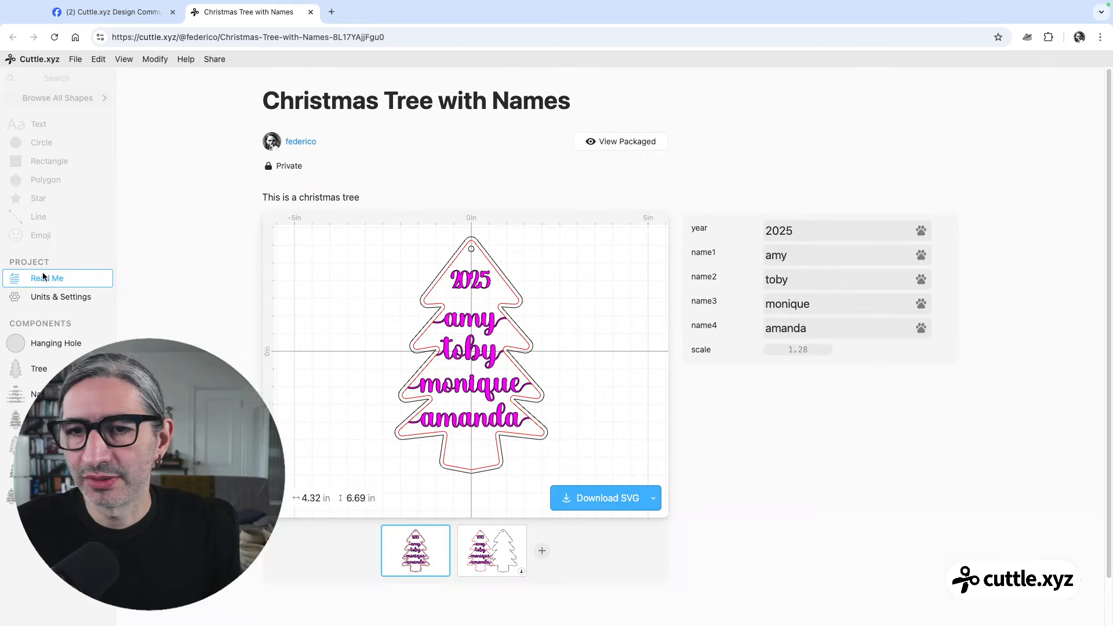
{"action": "scroll", "coordinate": [622, 342], "scroll_direction": "down", "scroll_amount": 2}
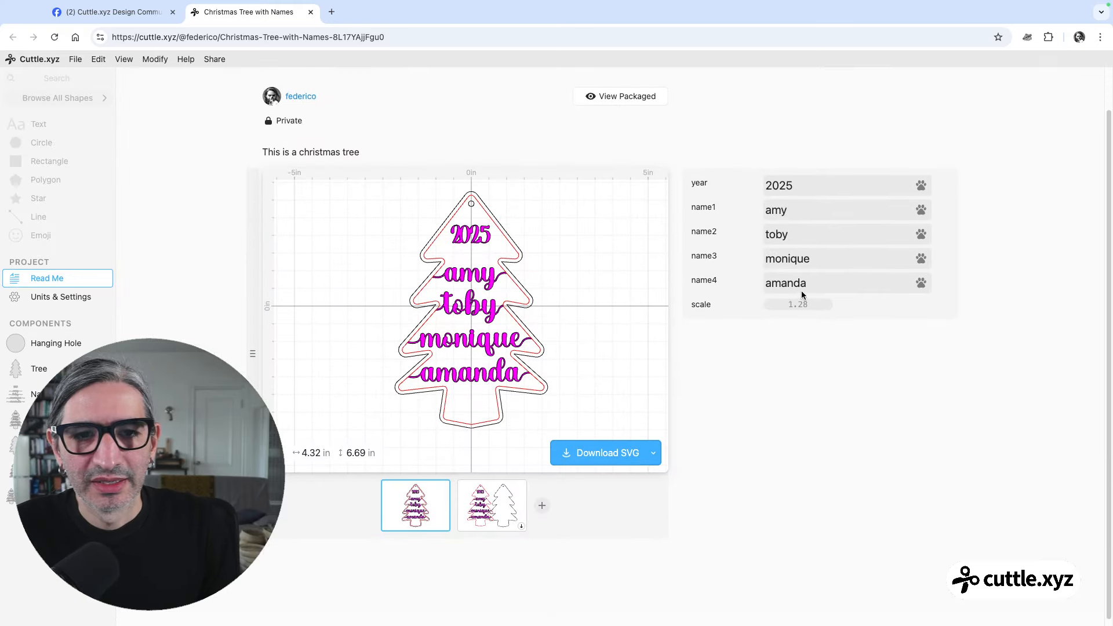
{"action": "left_click_drag", "start_coordinate": [798, 304], "coordinate": [824, 312]}
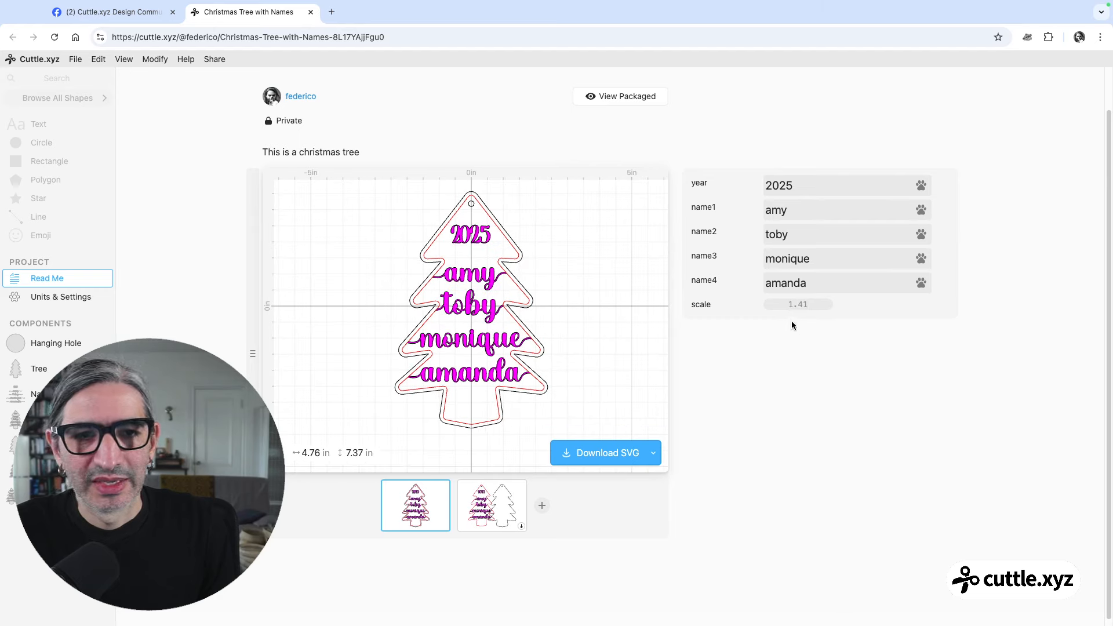
{"action": "left_click", "coordinate": [490, 506]}
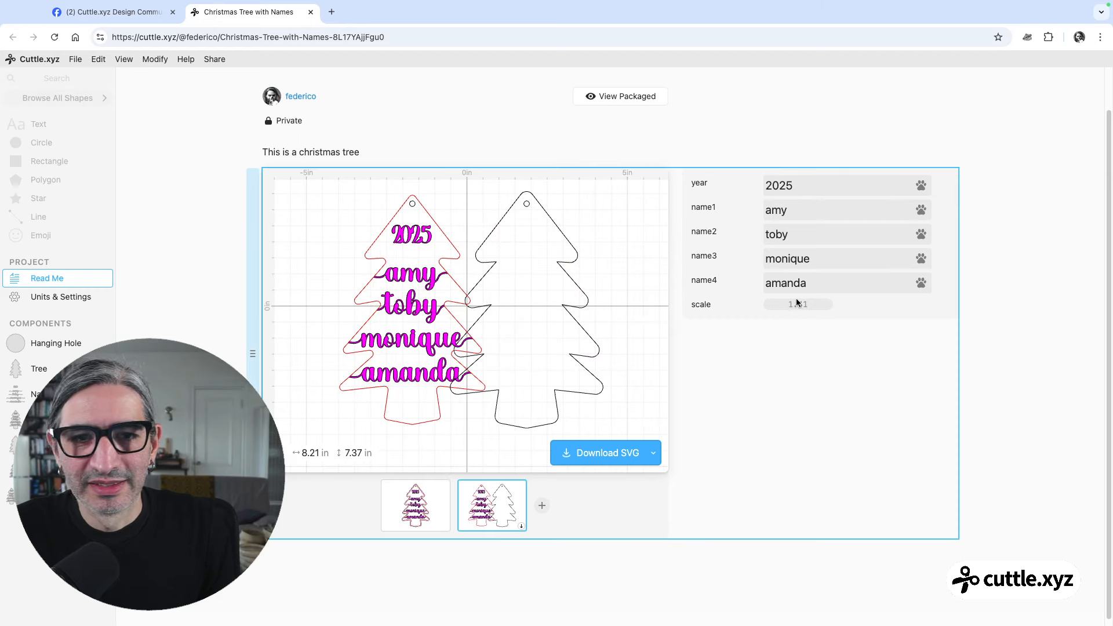
{"action": "left_click_drag", "start_coordinate": [798, 304], "coordinate": [738, 325]}
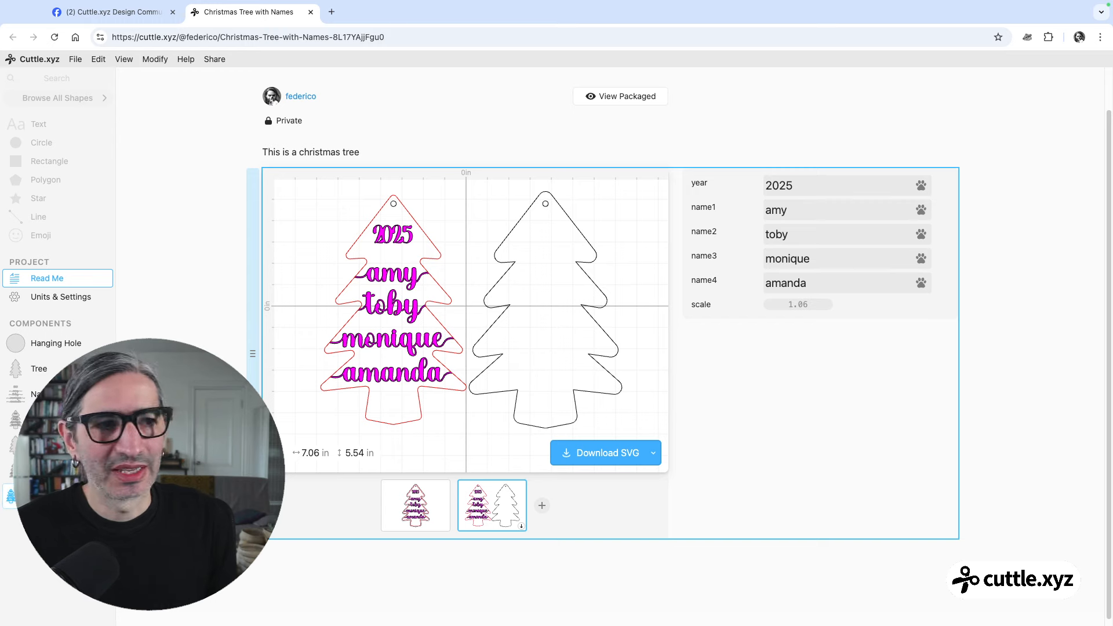
Open the Cut component with the front and backer trees.
{"action": "left_click", "coordinate": [58, 496]}
{"action": "scroll", "coordinate": [429, 360], "scroll_direction": "down", "scroll_amount": 2}
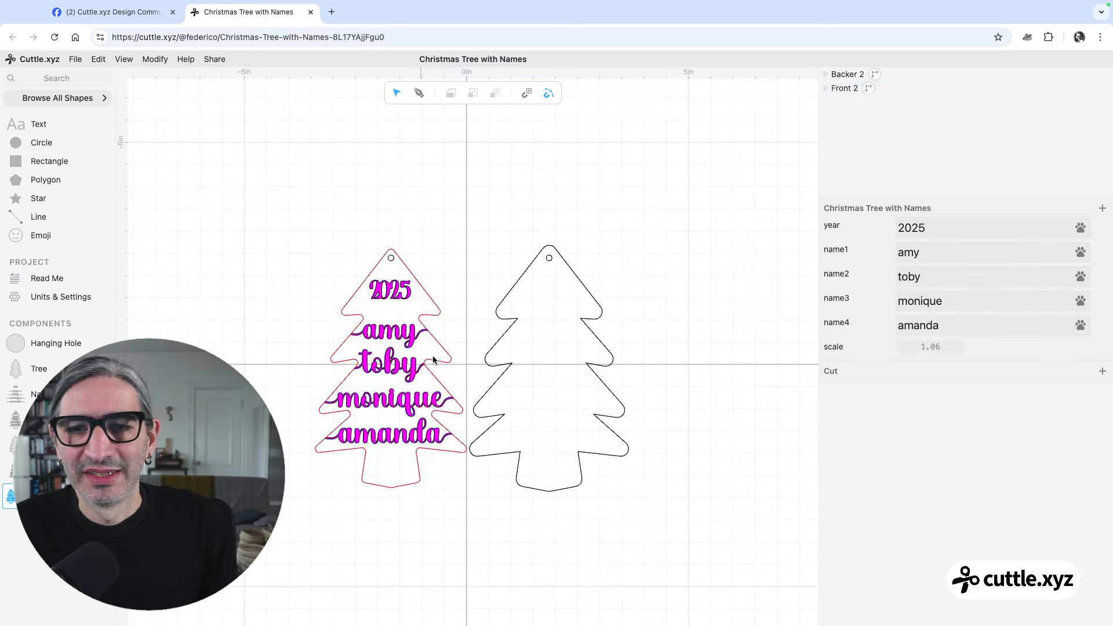
{"action": "scroll", "coordinate": [435, 359], "scroll_direction": "up", "scroll_amount": 1}
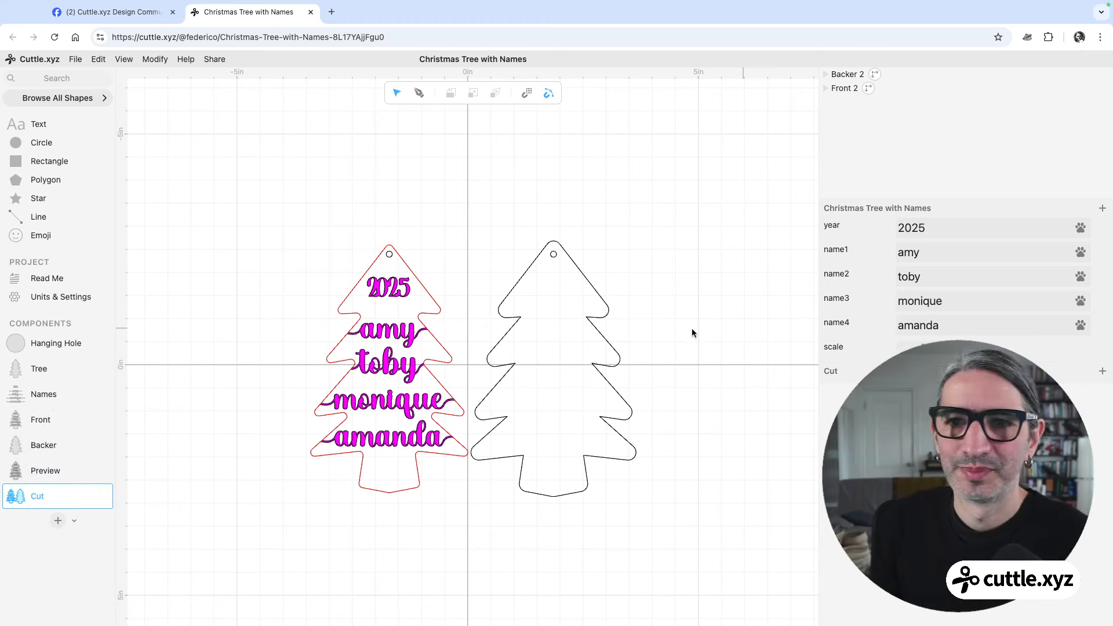
Move the front tree further away from the backer in the Cut component.
{"action": "left_click", "coordinate": [382, 283]}
{"action": "left_click_drag", "start_coordinate": [383, 283], "coordinate": [339, 263]}
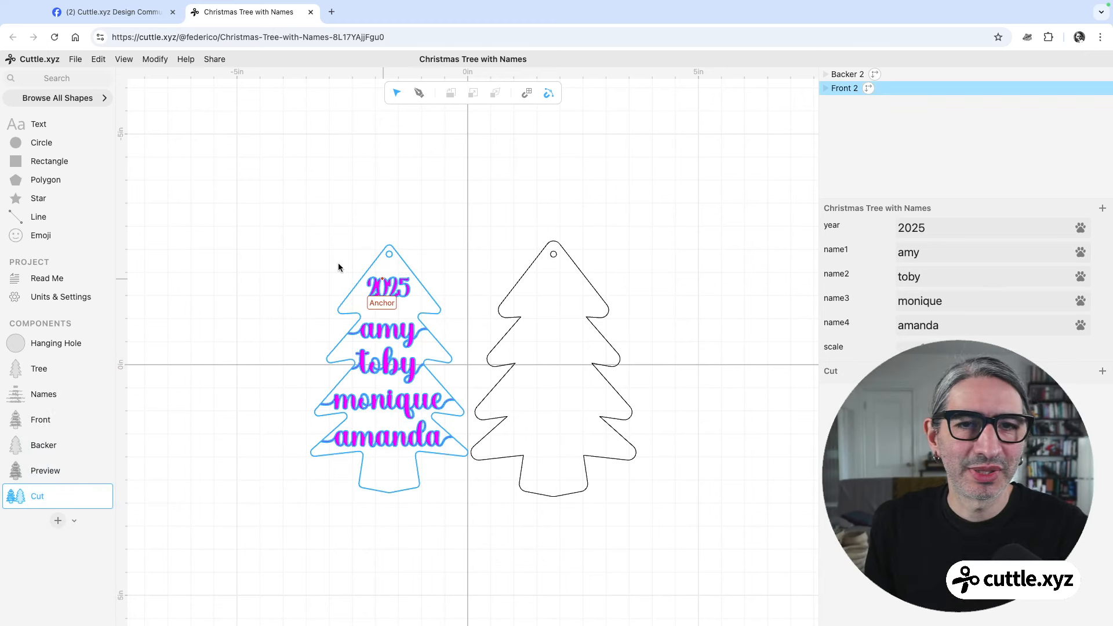
{"action": "left_click", "coordinate": [456, 181]}
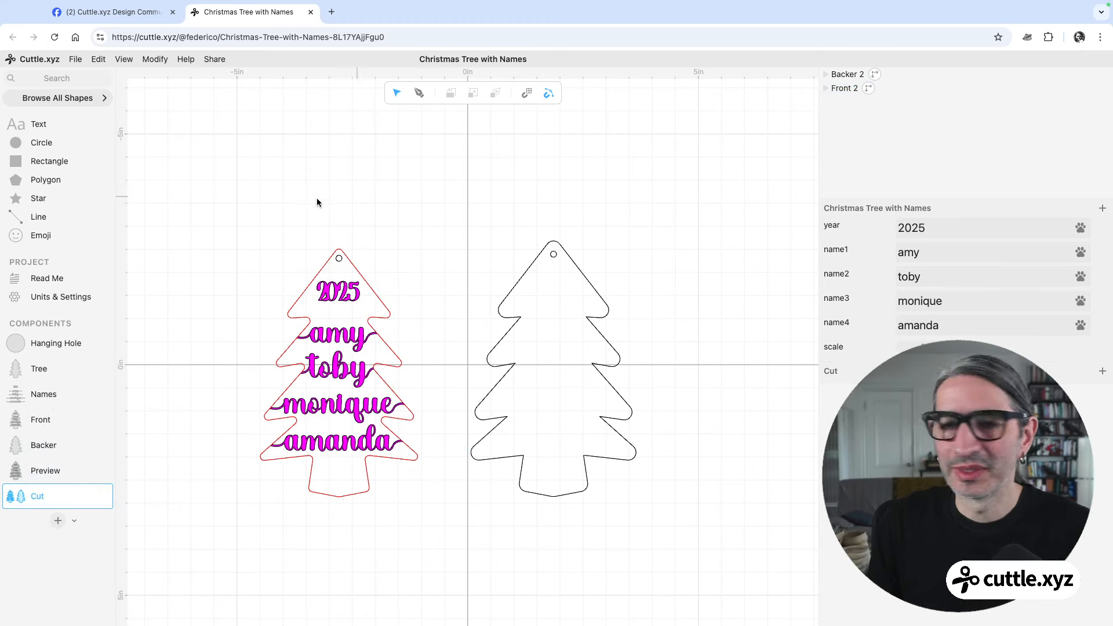
Replace the front and backer in the Cut component with an Auto Layout shape placed at the canvas origin.
{"action": "left_click_drag", "start_coordinate": [251, 199], "coordinate": [691, 496]}
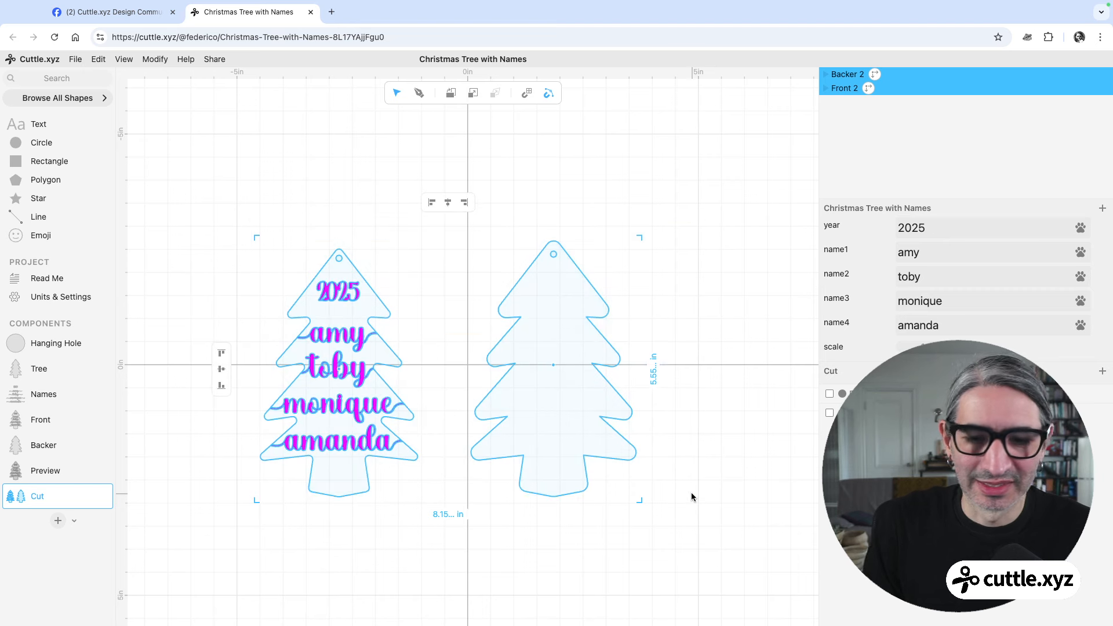
{"action": "key", "text": "Delete"}
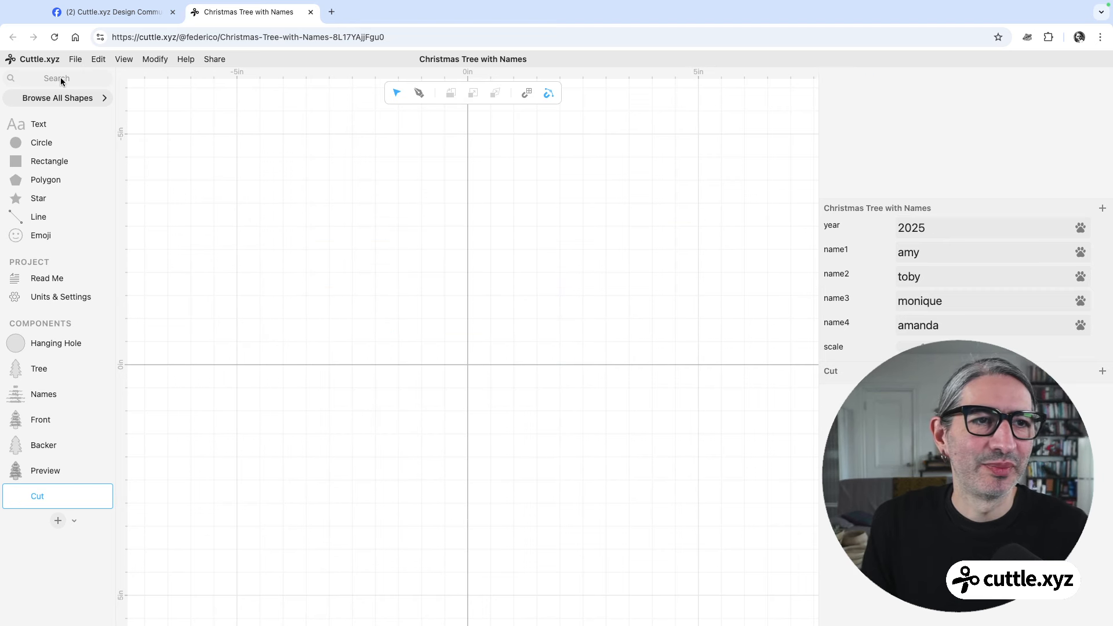
{"action": "left_click", "coordinate": [63, 81]}
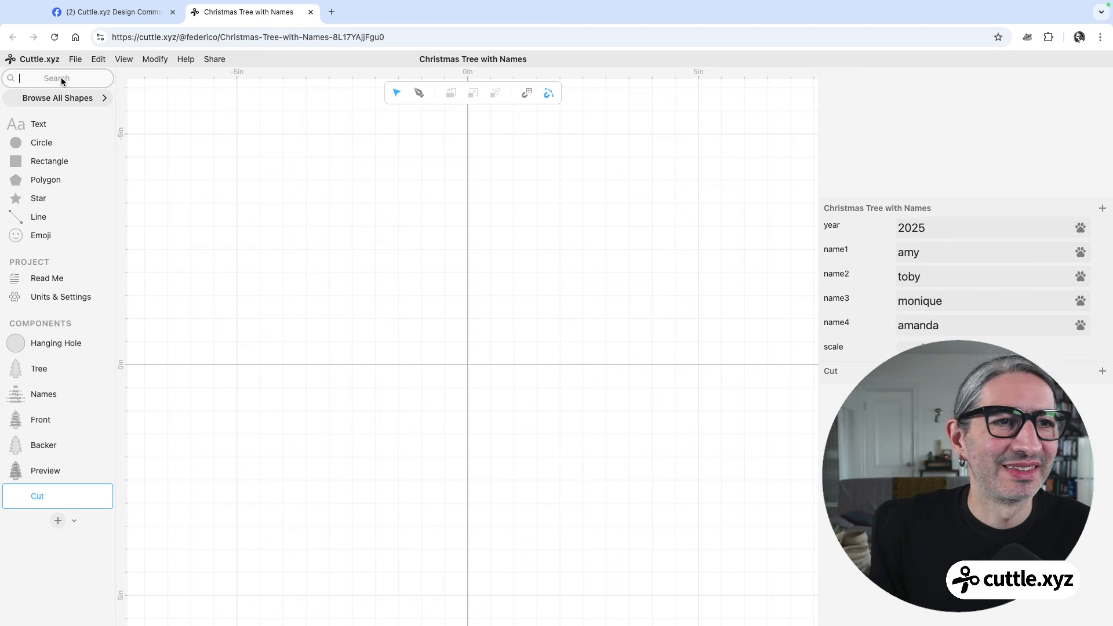
{"action": "type", "text": "au"}
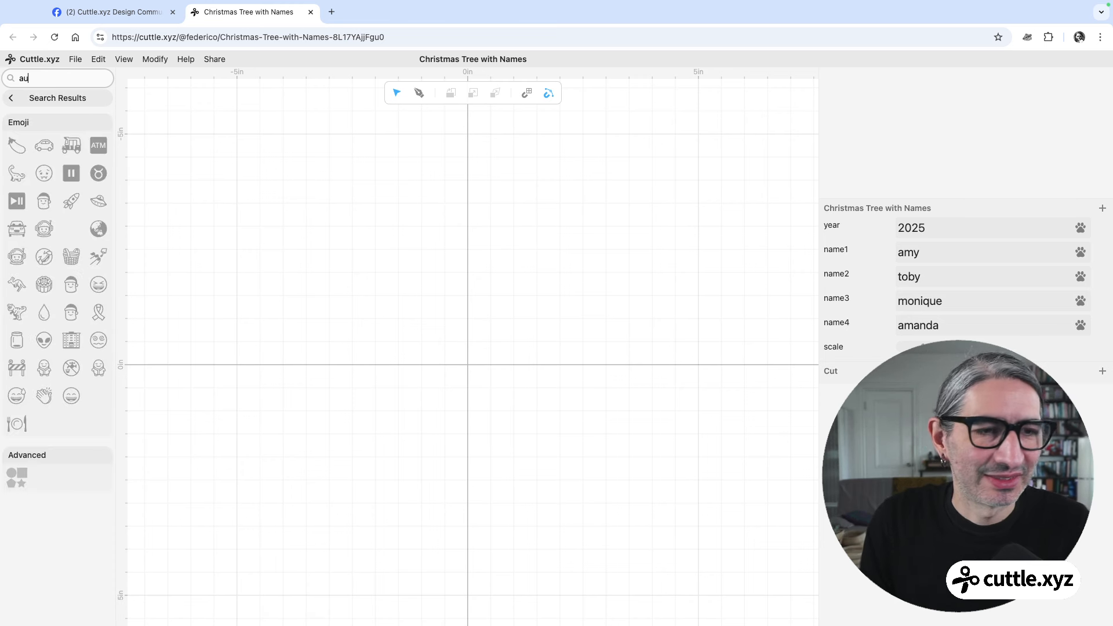
{"action": "type", "text": "to"}
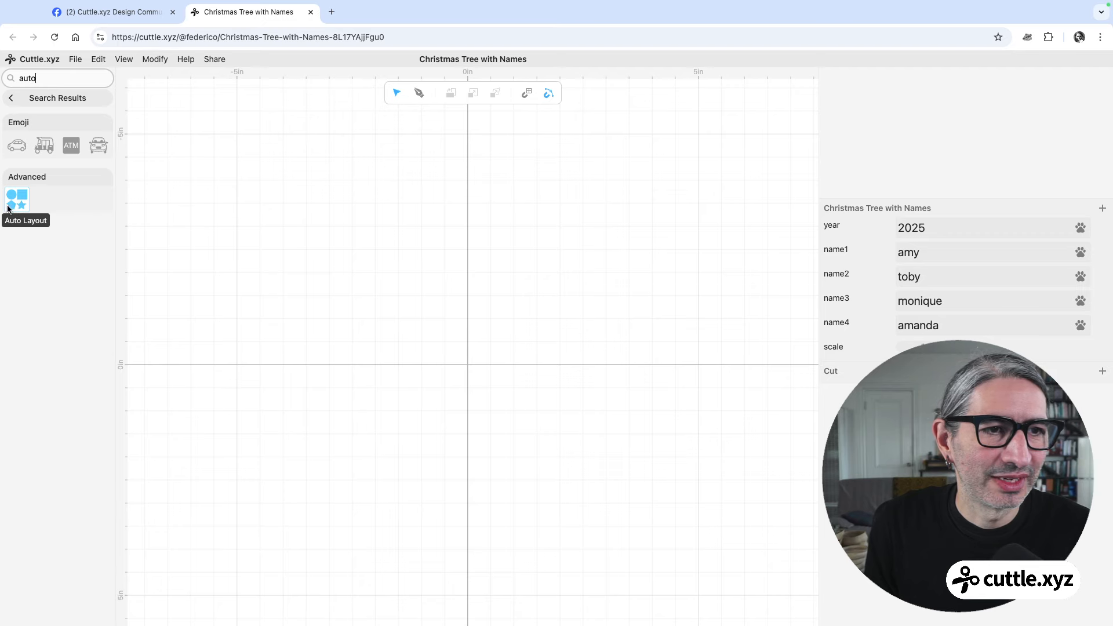
{"action": "left_click_drag", "start_coordinate": [13, 199], "coordinate": [470, 365]}
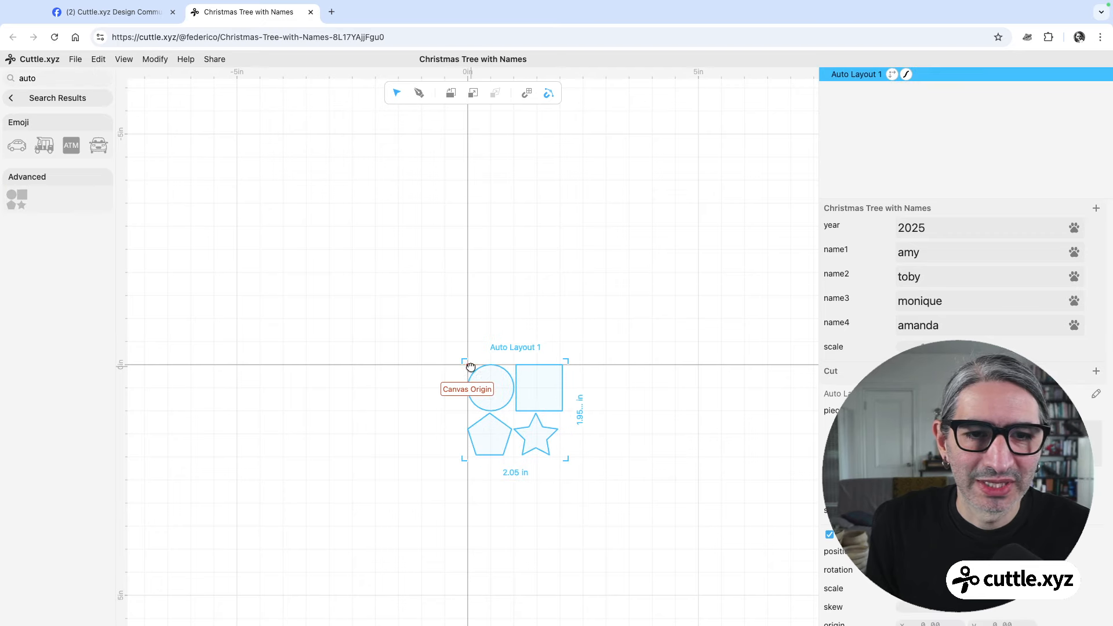
{"action": "left_click", "coordinate": [447, 340]}
{"action": "left_click", "coordinate": [56, 97]}
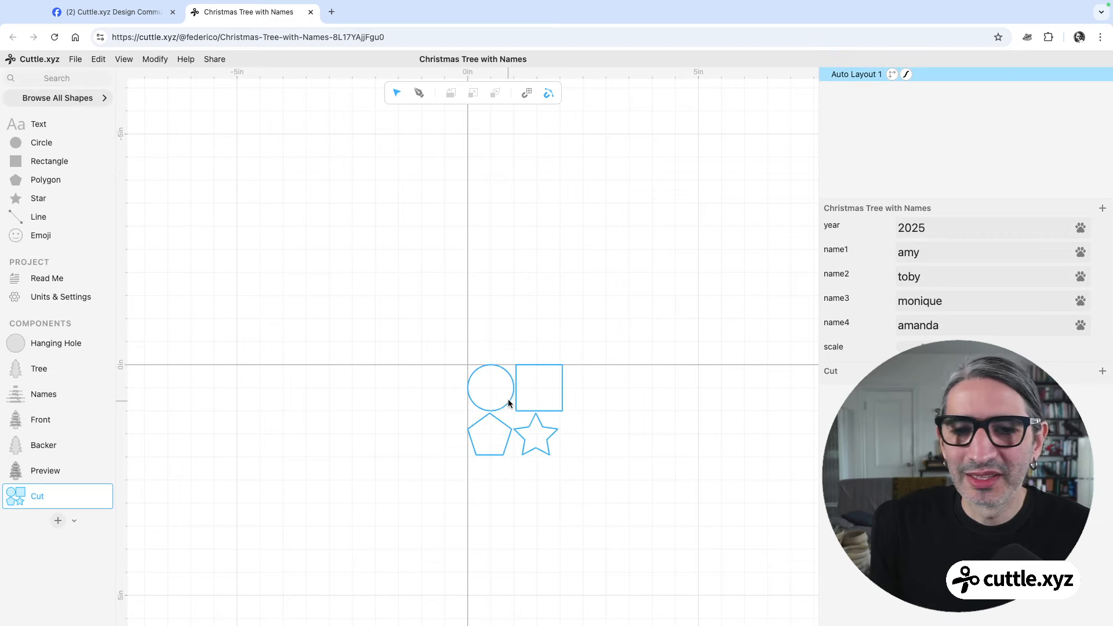
{"action": "left_click_drag", "start_coordinate": [533, 400], "coordinate": [469, 366]}
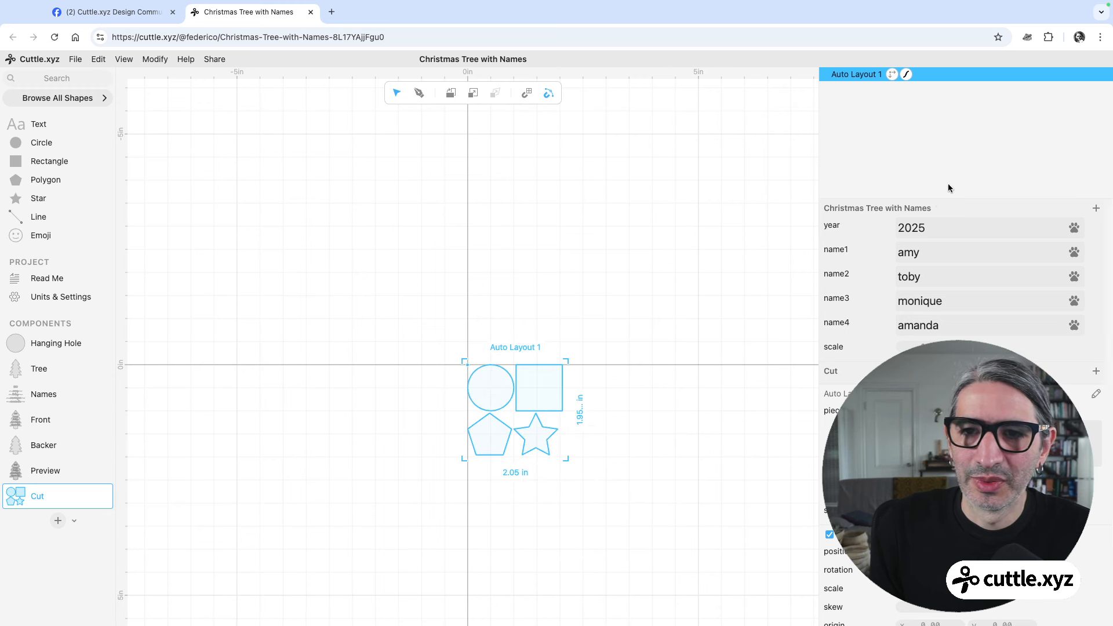
Replace the sample shapes in the Auto Layout's pieces list with the Front and Backer components.
{"action": "left_click", "coordinate": [940, 209]}
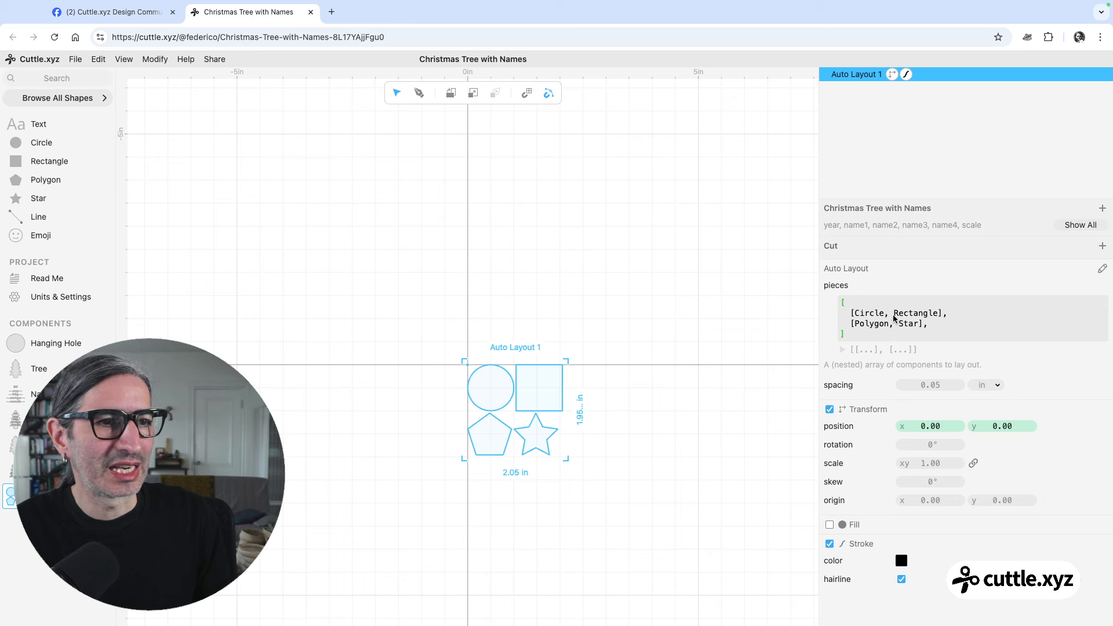
{"action": "left_click", "coordinate": [922, 325]}
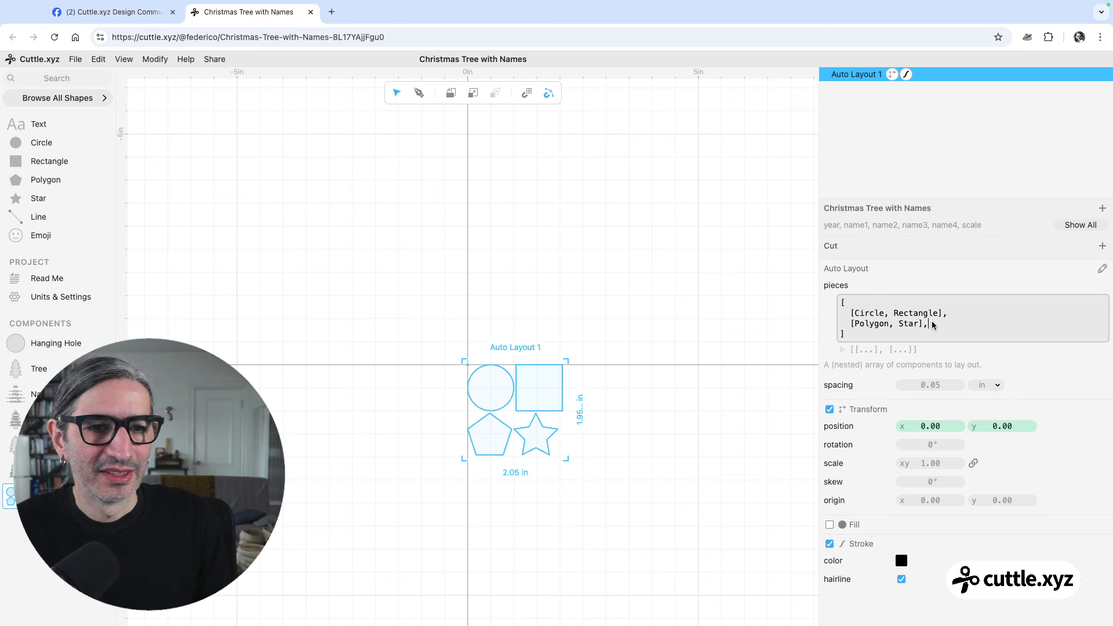
{"action": "left_click_drag", "start_coordinate": [933, 325], "coordinate": [853, 318]}
{"action": "key", "text": "BackSpace"}
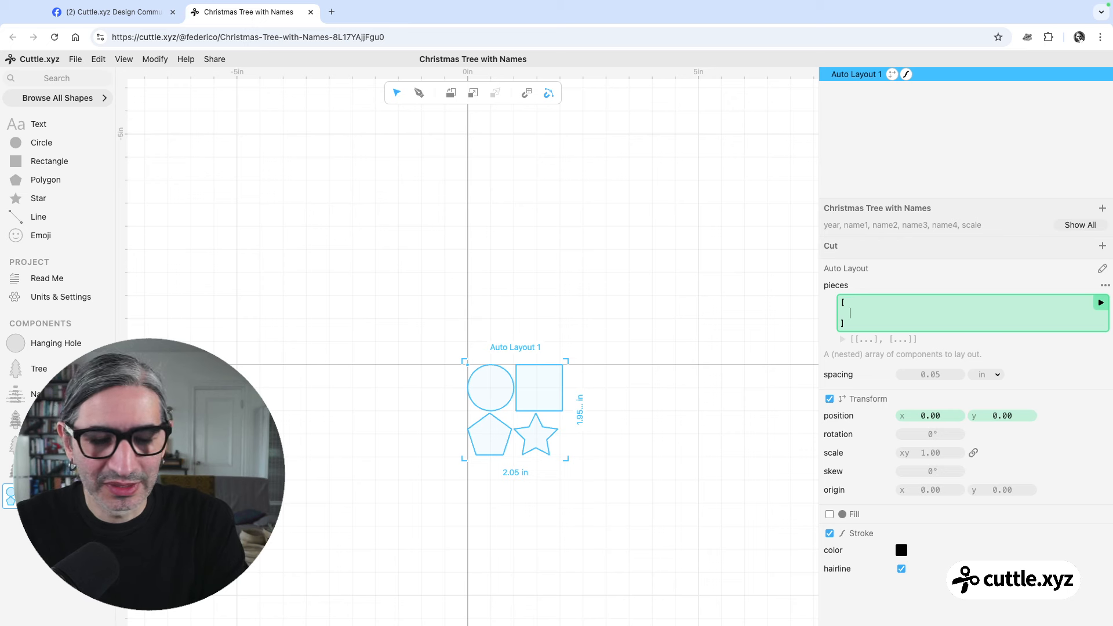
{"action": "type", "text": "F"}
{"action": "key", "text": "Return"}
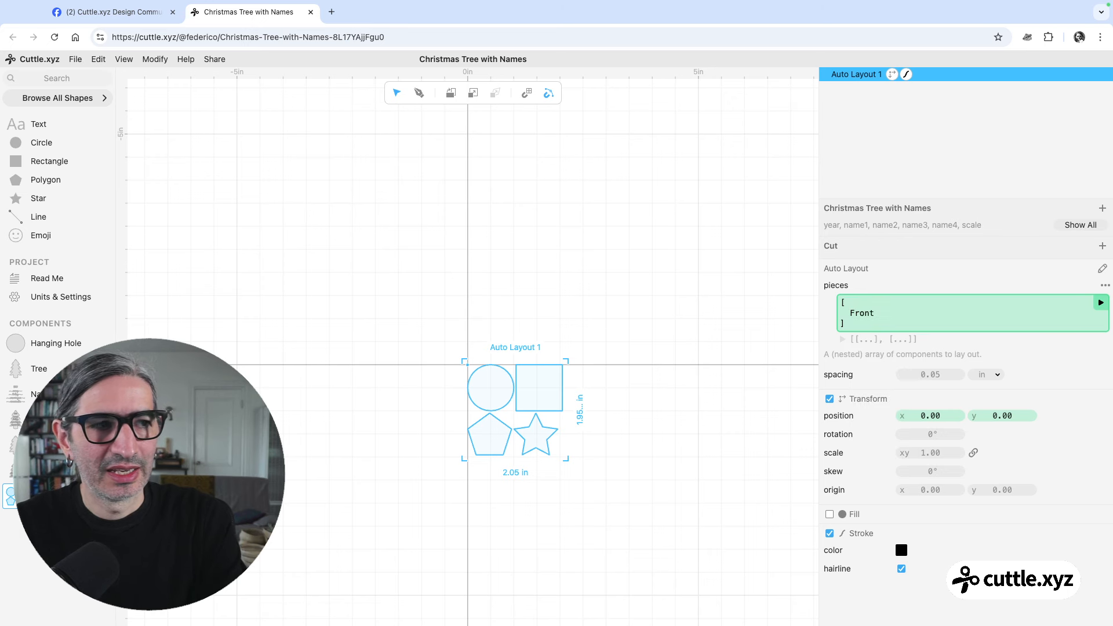
{"action": "type", "text": ", "}
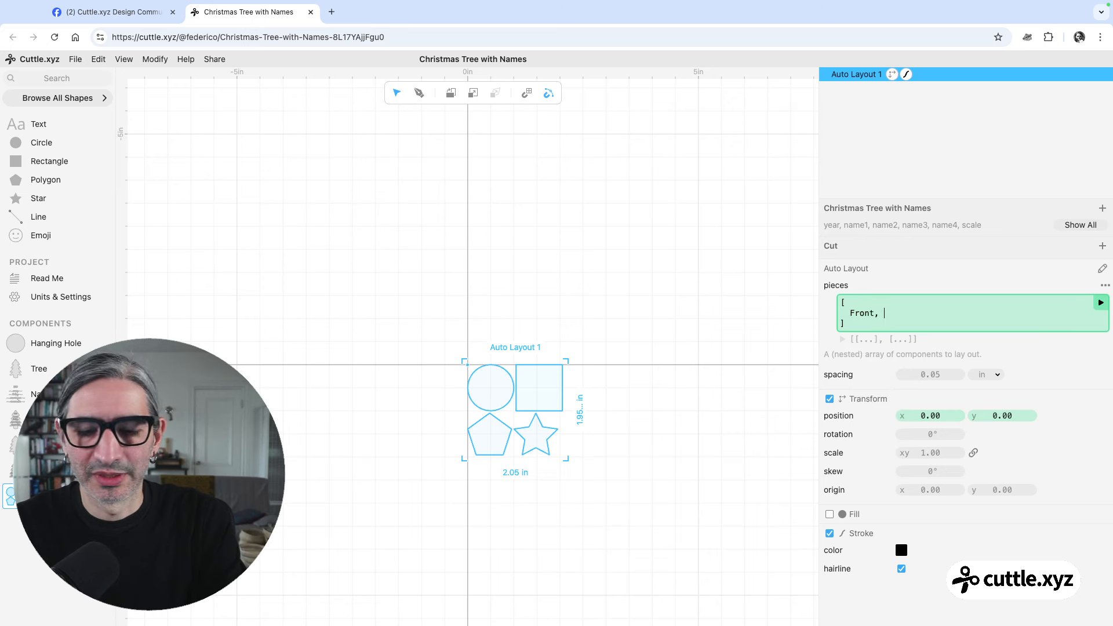
{"action": "type", "text": "b"}
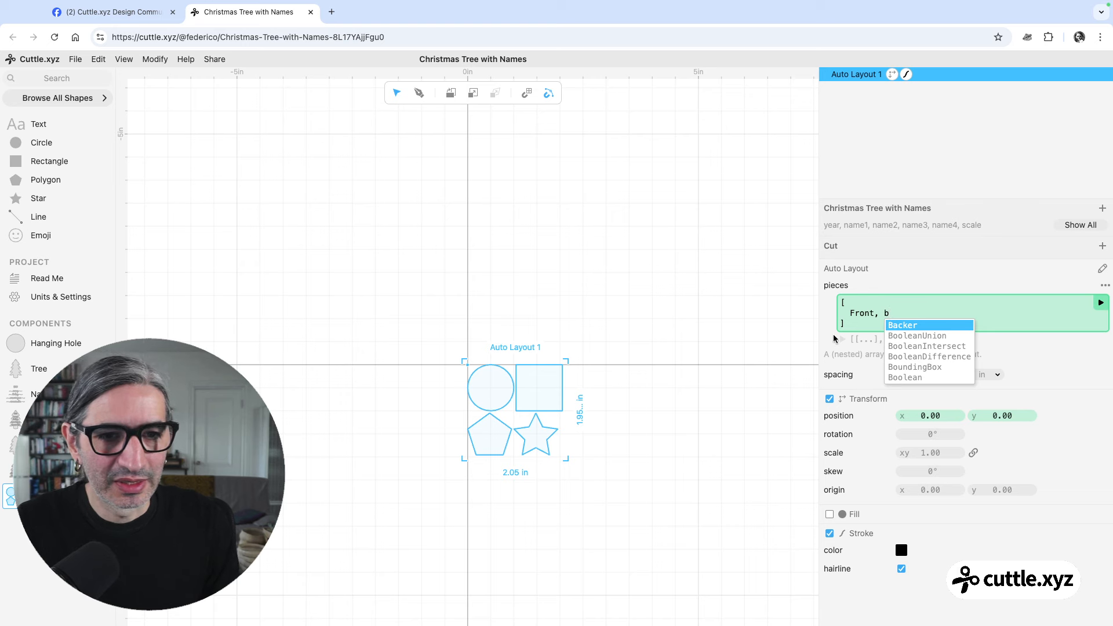
{"action": "left_click", "coordinate": [914, 327]}
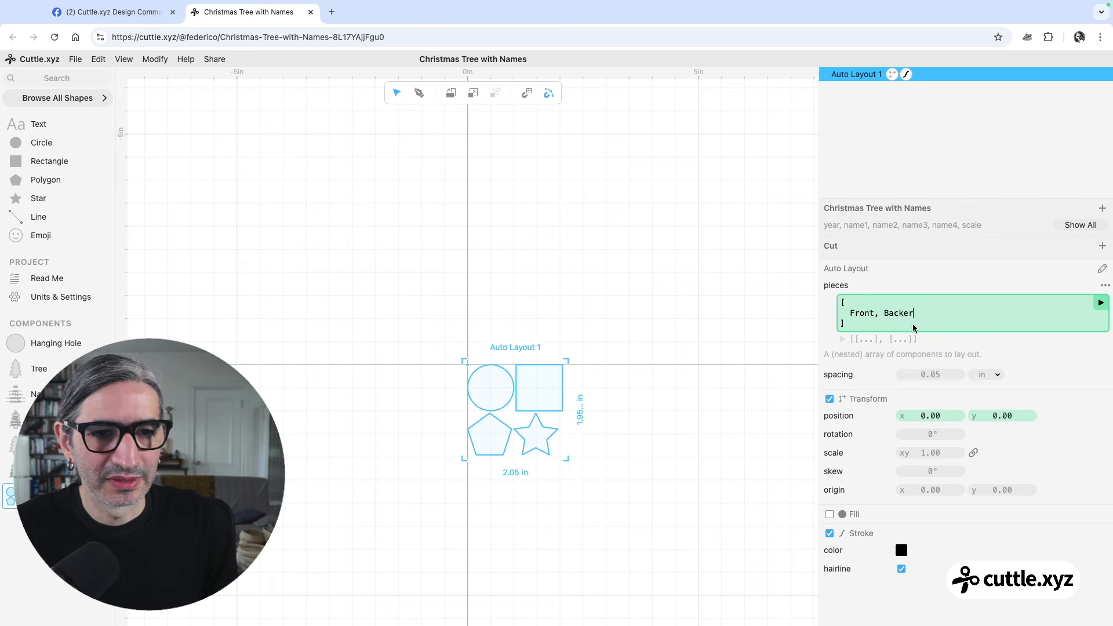
{"action": "left_click", "coordinate": [1102, 303]}
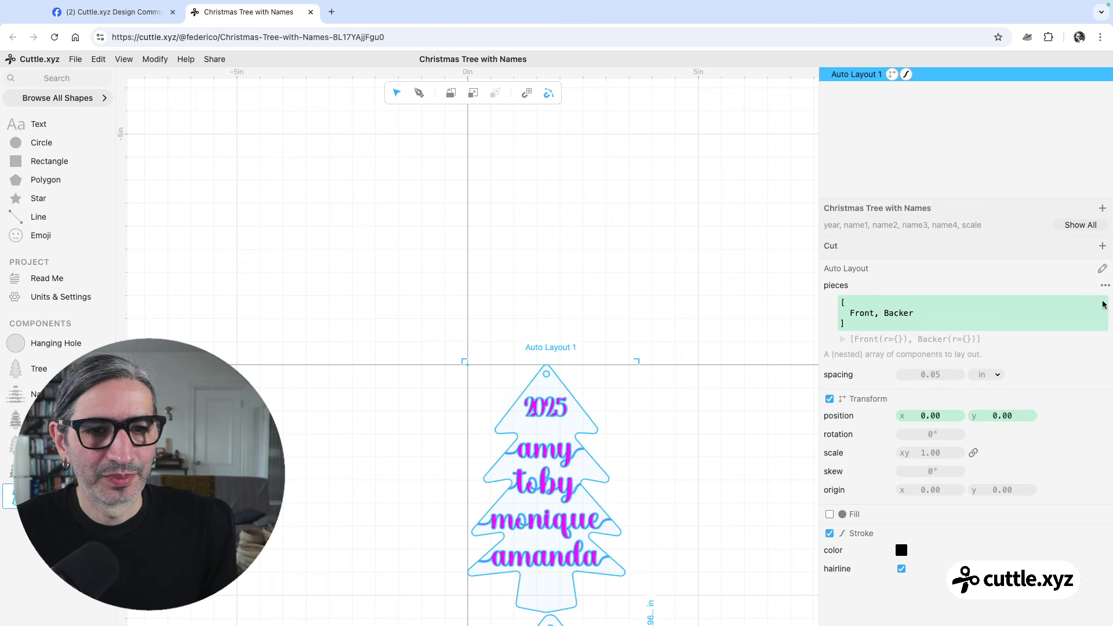
Remove the stroke from the Auto Layout shape so the front and backer keep their own line colors.
{"action": "scroll", "coordinate": [752, 341], "scroll_direction": "down", "scroll_amount": 5}
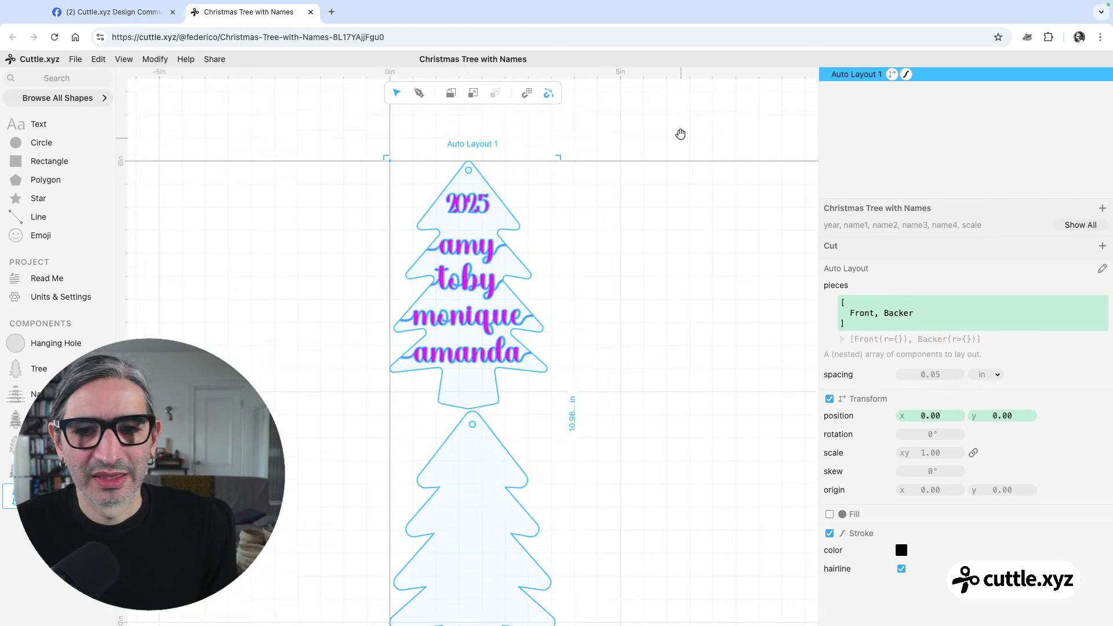
{"action": "left_click", "coordinate": [666, 245]}
{"action": "scroll", "coordinate": [667, 245], "scroll_direction": "right", "scroll_amount": 1}
{"action": "scroll", "coordinate": [635, 305], "scroll_direction": "up", "scroll_amount": 1}
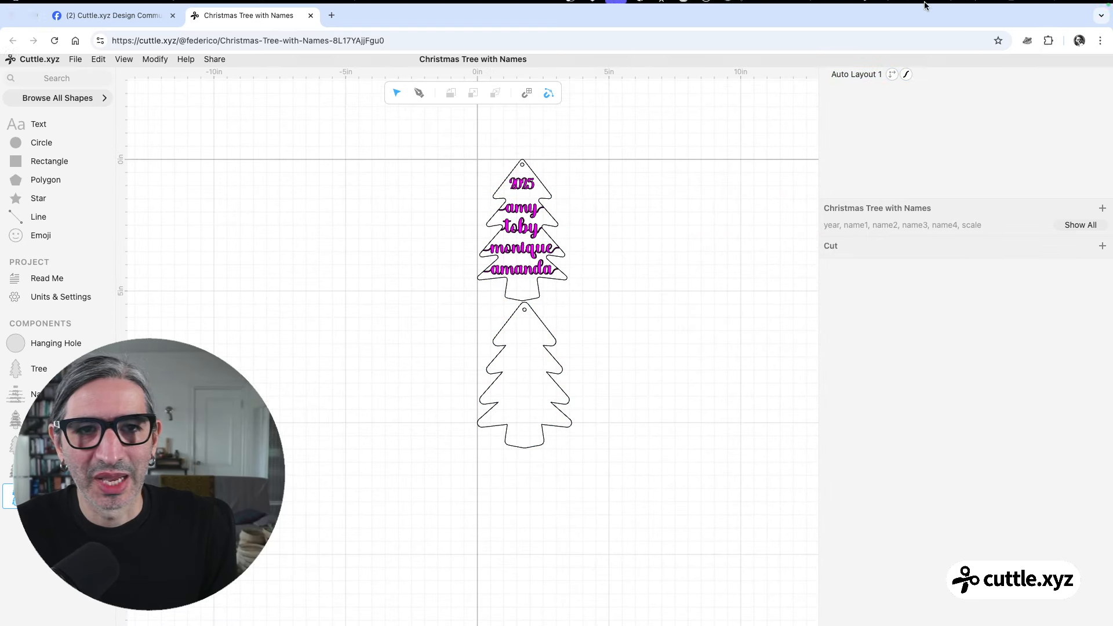
{"action": "left_click", "coordinate": [906, 76]}
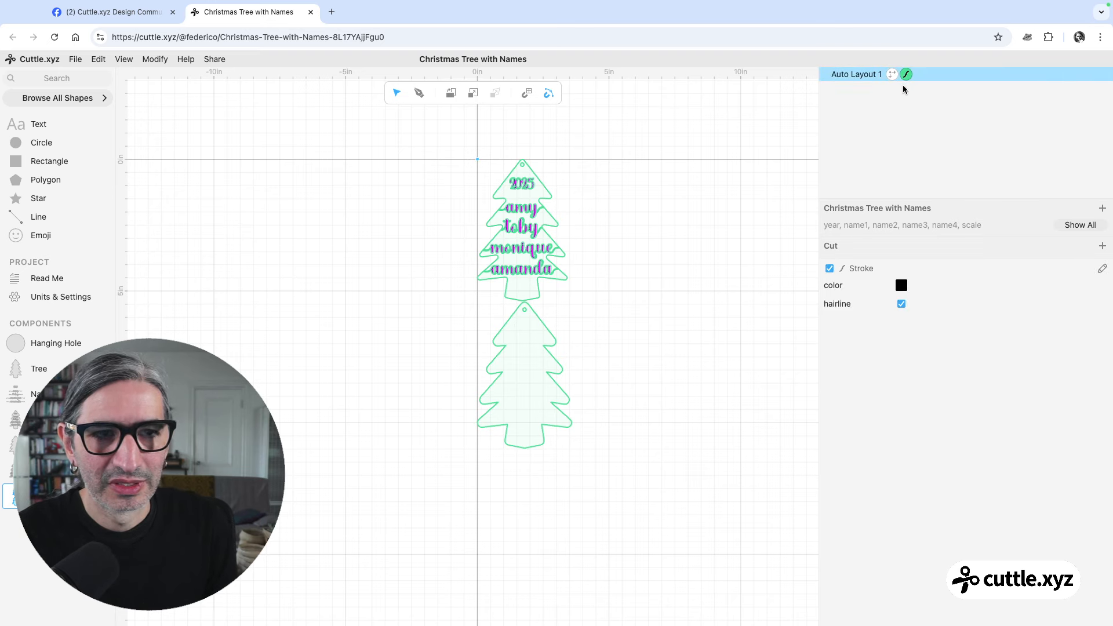
{"action": "key", "text": "Delete"}
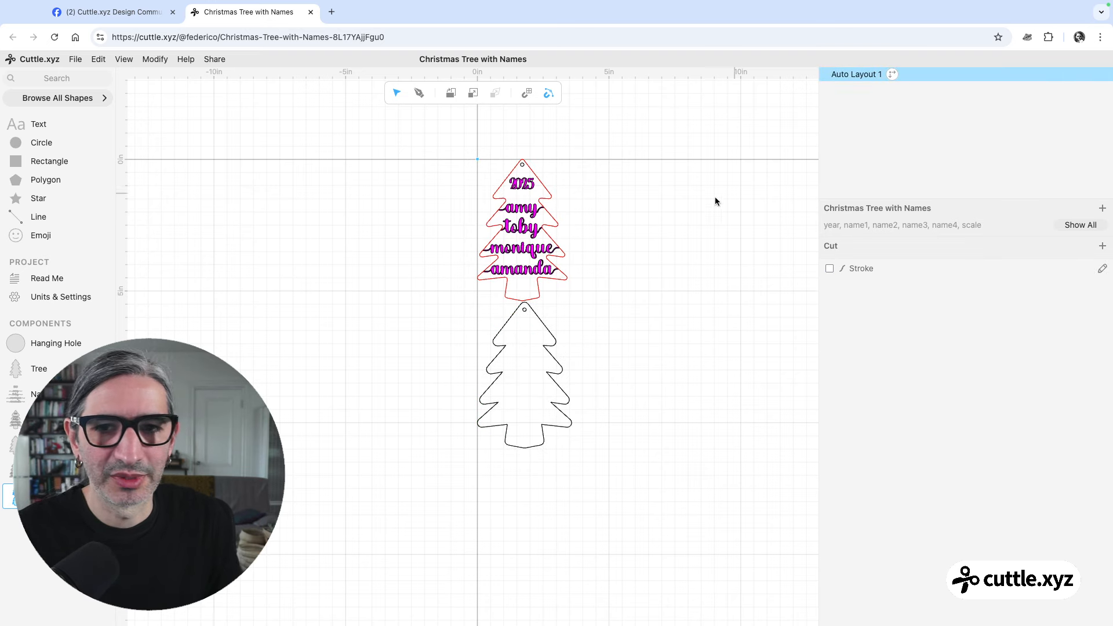
{"action": "left_click", "coordinate": [595, 276]}
{"action": "scroll", "coordinate": [593, 276], "scroll_direction": "up", "scroll_amount": 2}
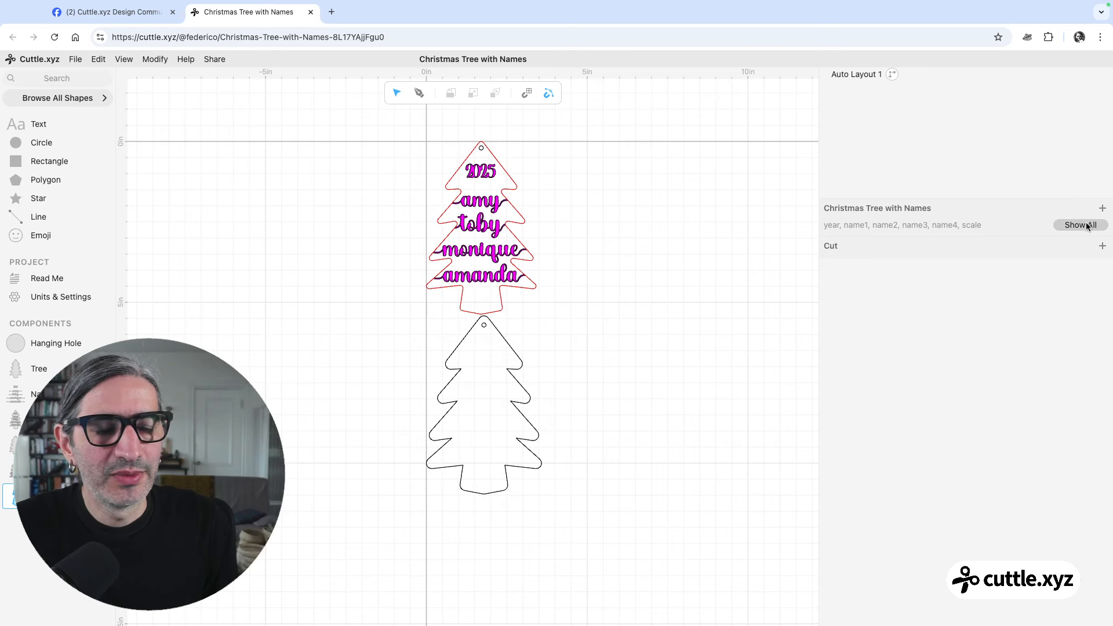
Nest the Auto Layout pieces as [Front, Backer] in an inner array to lay out both trees side by side.
{"action": "left_click", "coordinate": [870, 77]}
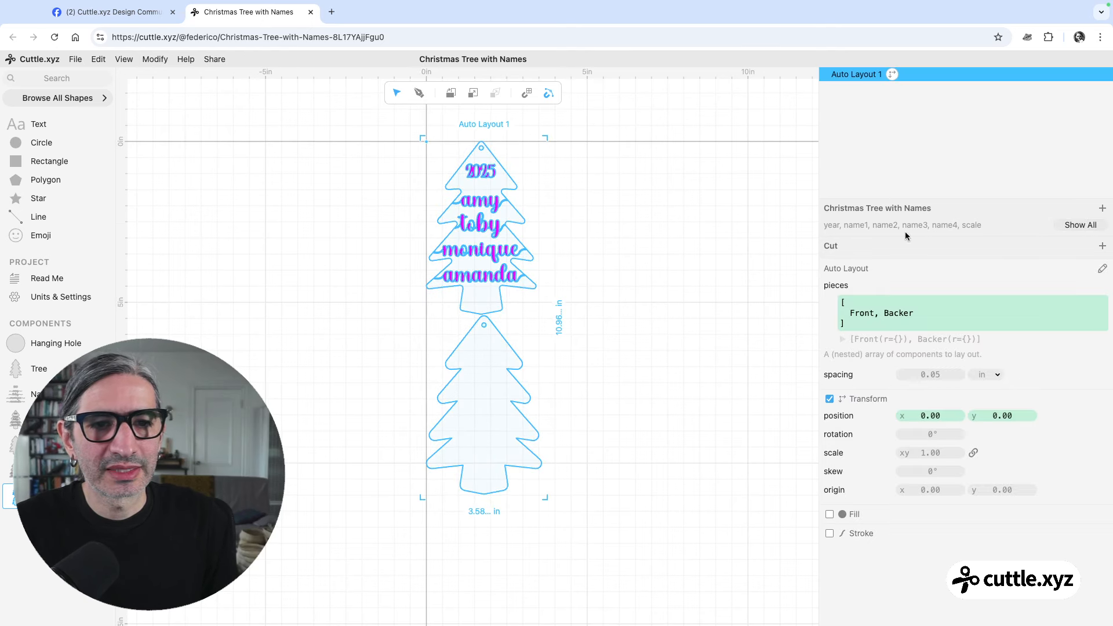
{"action": "left_click", "coordinate": [890, 312]}
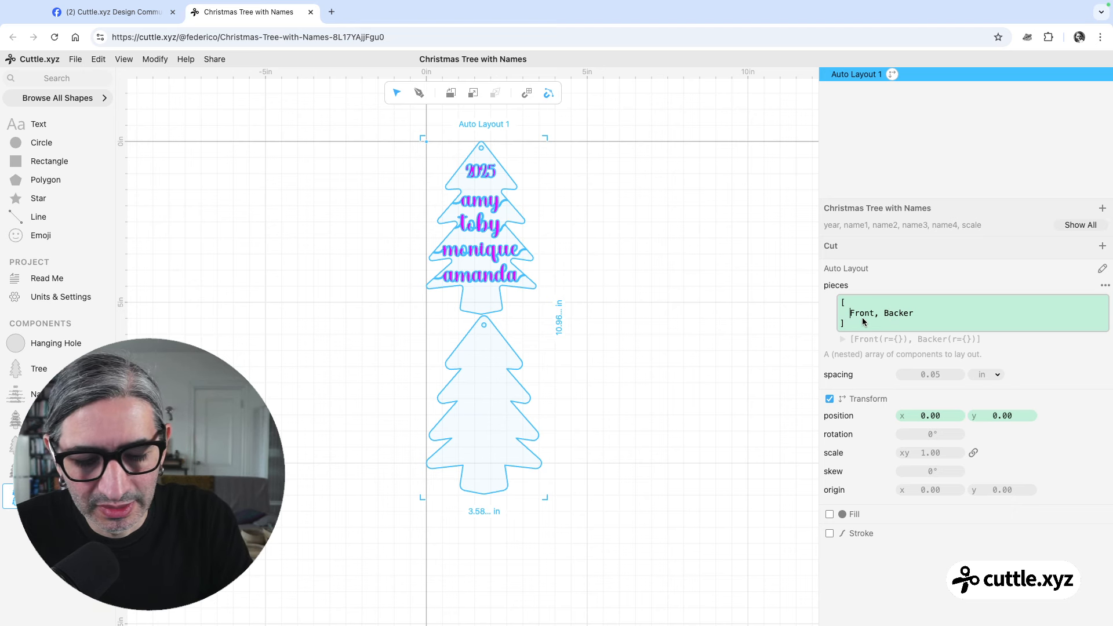
{"action": "type", "text": "["}
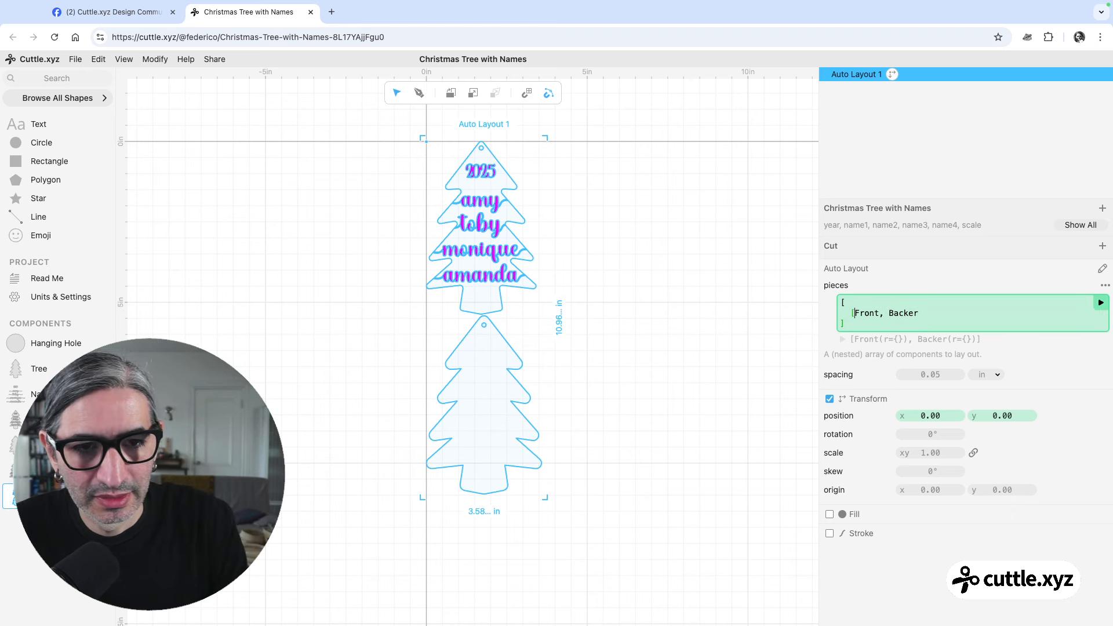
{"action": "type", "text": "]"}
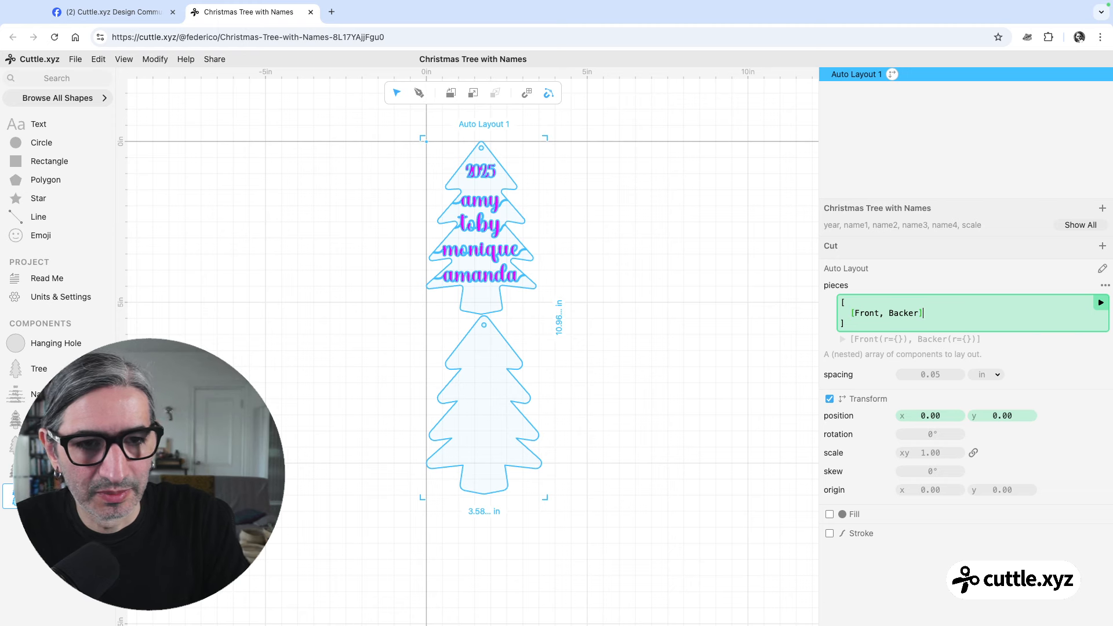
{"action": "left_click", "coordinate": [1101, 303]}
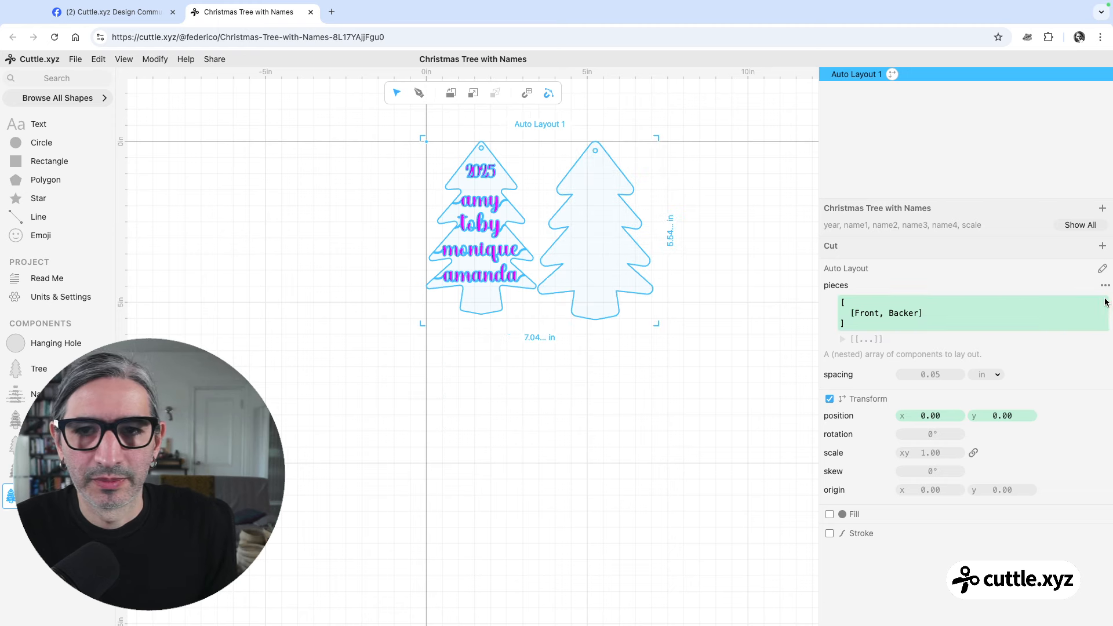
{"action": "left_click", "coordinate": [702, 359]}
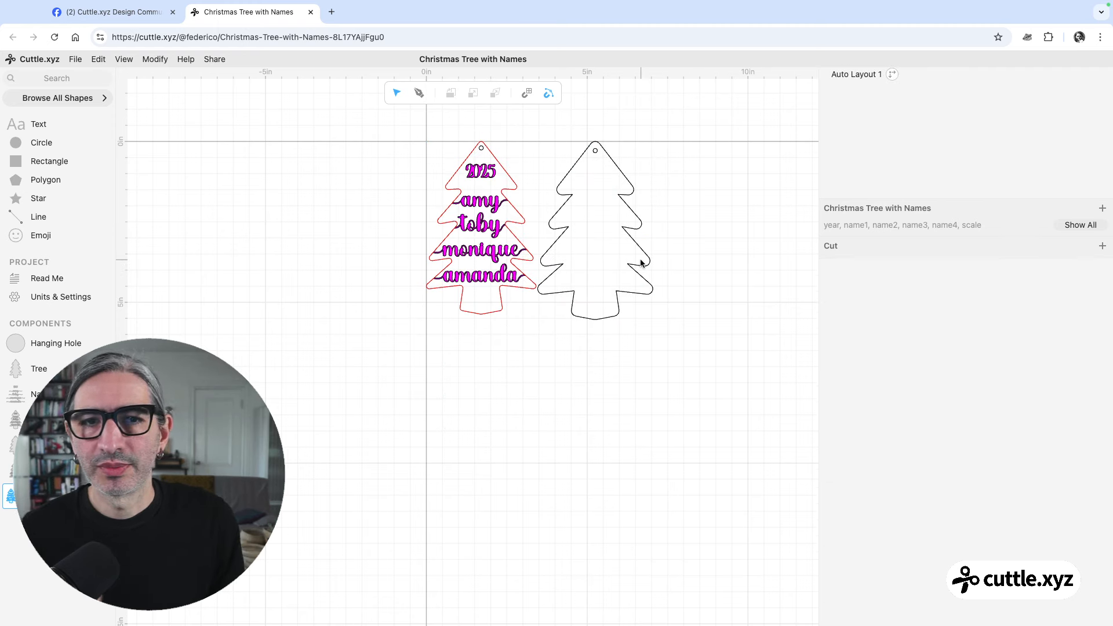
Set the project scale to 1.62 and slightly increase the Auto Layout's spacing between the two trees.
{"action": "left_click", "coordinate": [1080, 225]}
{"action": "left_click_drag", "start_coordinate": [927, 345], "coordinate": [1005, 346]}
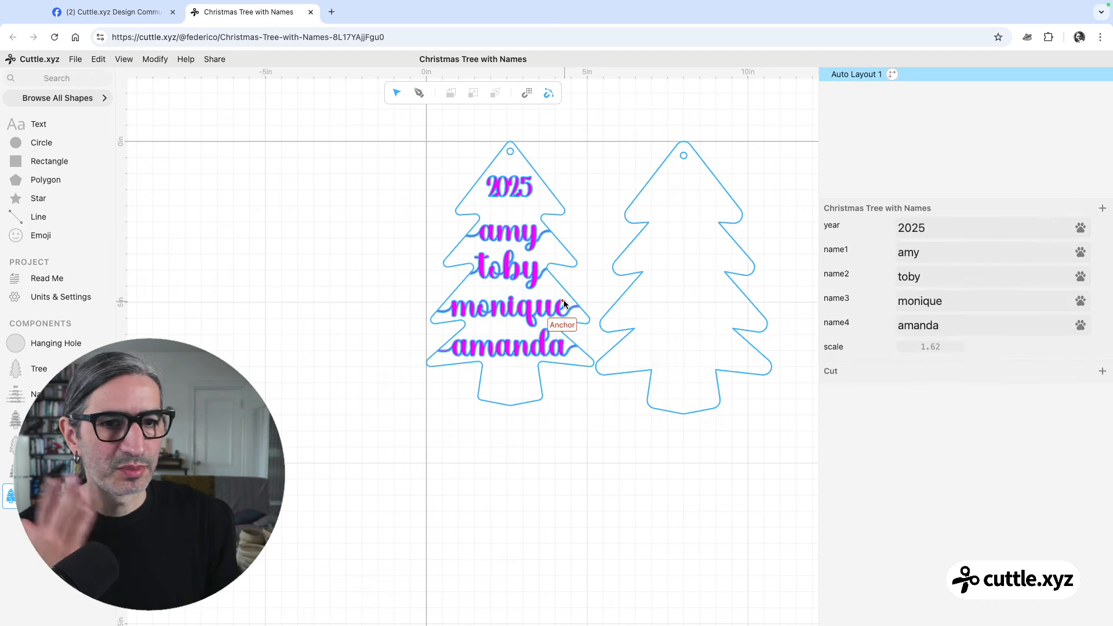
{"action": "left_click", "coordinate": [856, 75]}
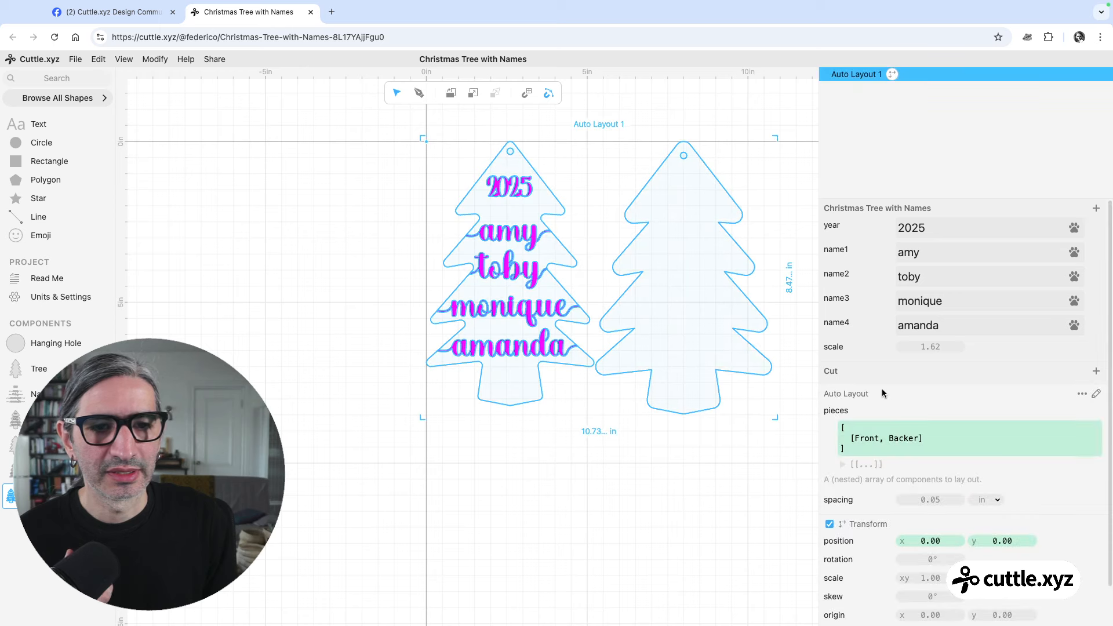
{"action": "left_click_drag", "start_coordinate": [935, 503], "coordinate": [947, 493]}
{"action": "left_click", "coordinate": [702, 533]}
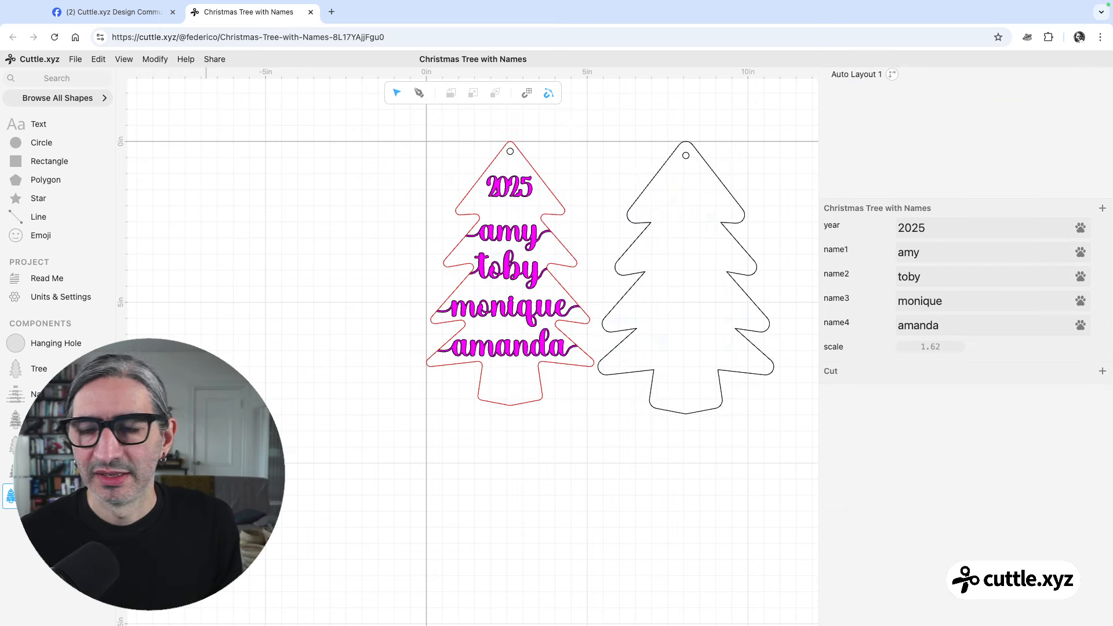
Review the tree preview and its parameters on the Read Me page.
{"action": "left_click", "coordinate": [47, 279]}
{"action": "scroll", "coordinate": [805, 477], "scroll_direction": "down", "scroll_amount": 1}
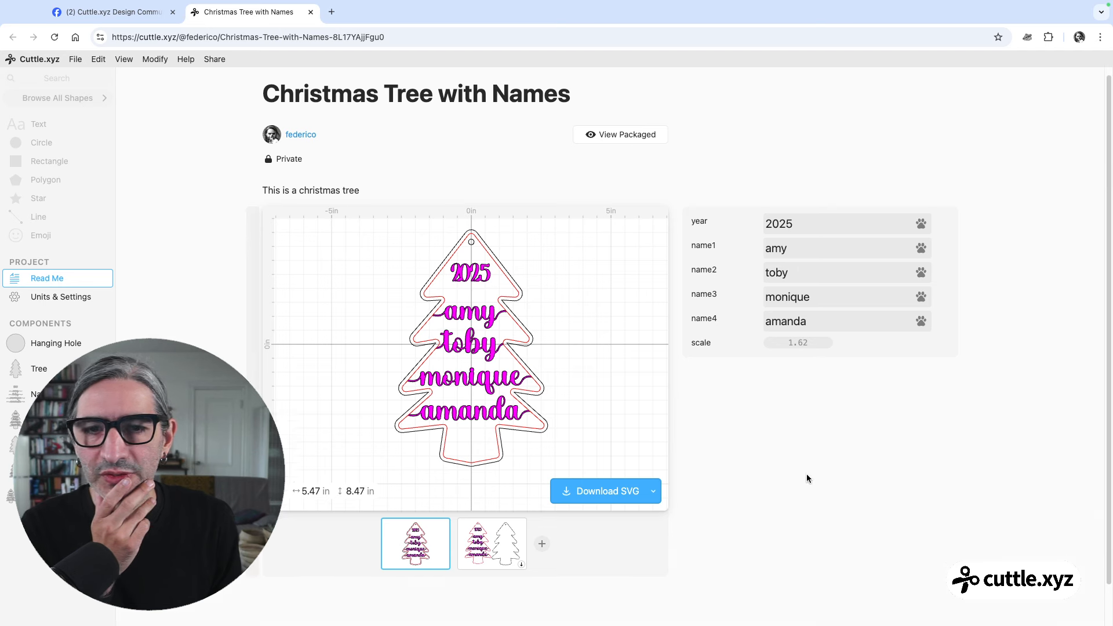
{"action": "scroll", "coordinate": [808, 479], "scroll_direction": "down", "scroll_amount": 1}
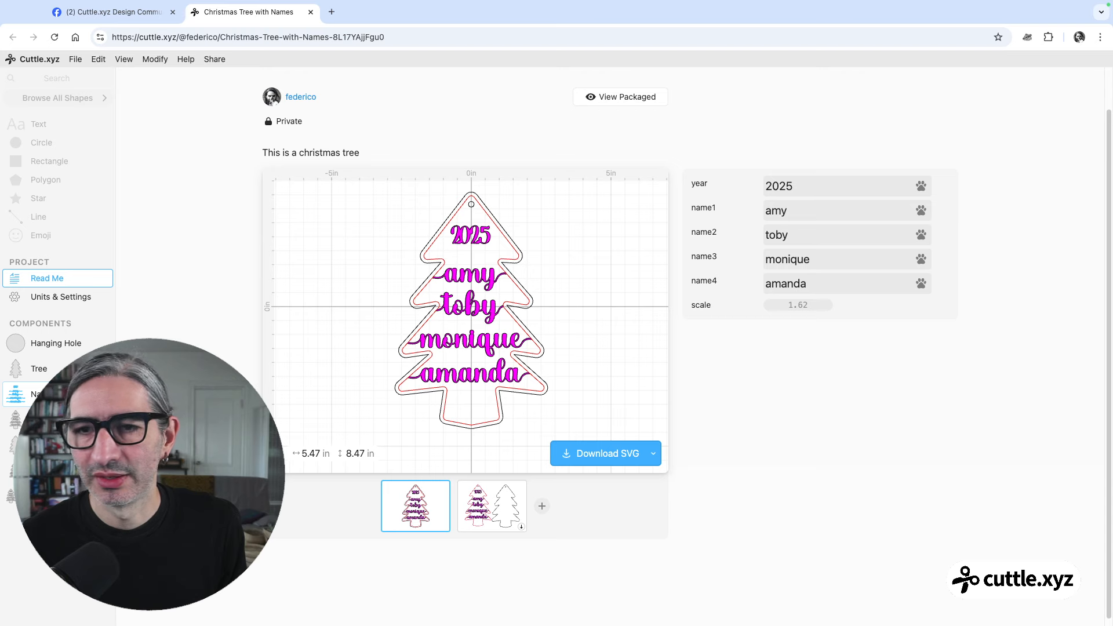
In the Names component, set the text size of the name1 line to 36 pt.
{"action": "left_click", "coordinate": [17, 394]}
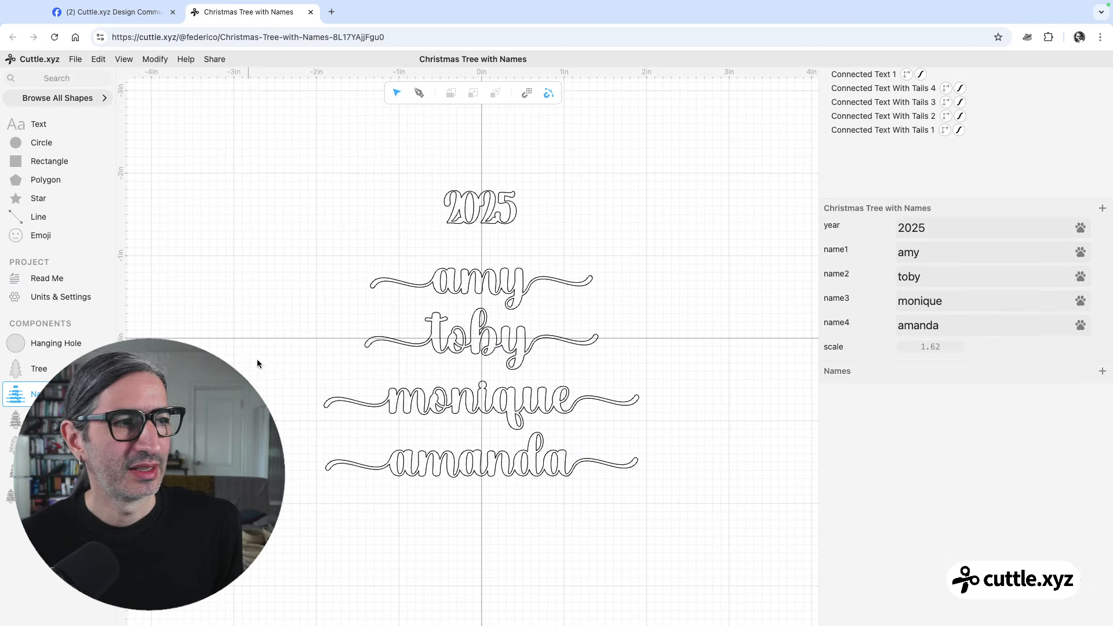
{"action": "left_click", "coordinate": [506, 293]}
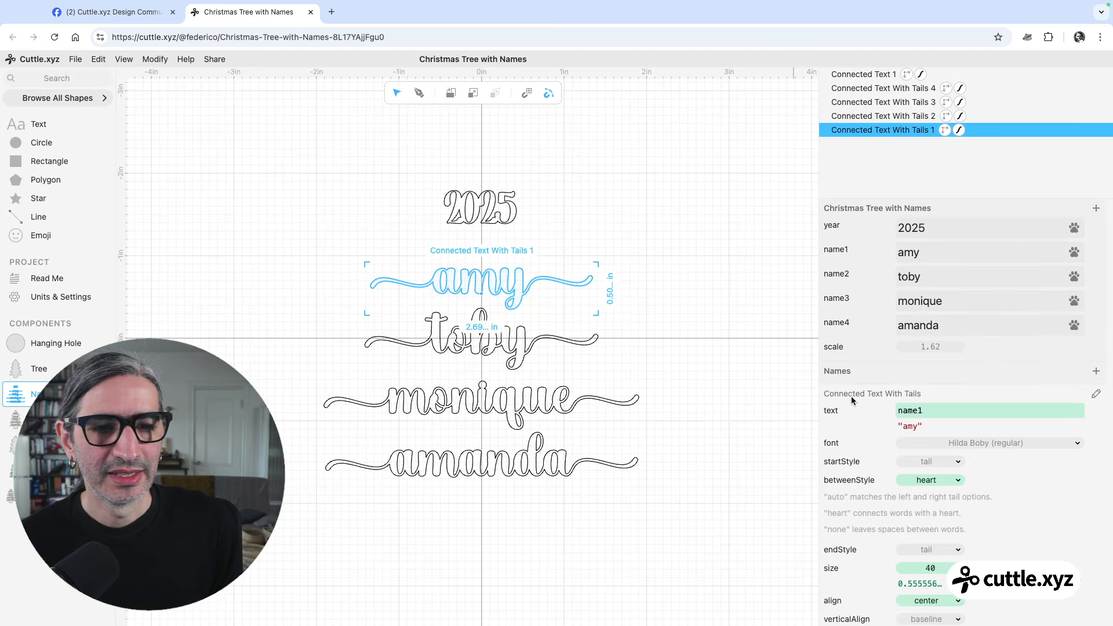
{"action": "scroll", "coordinate": [944, 483], "scroll_direction": "down", "scroll_amount": 1}
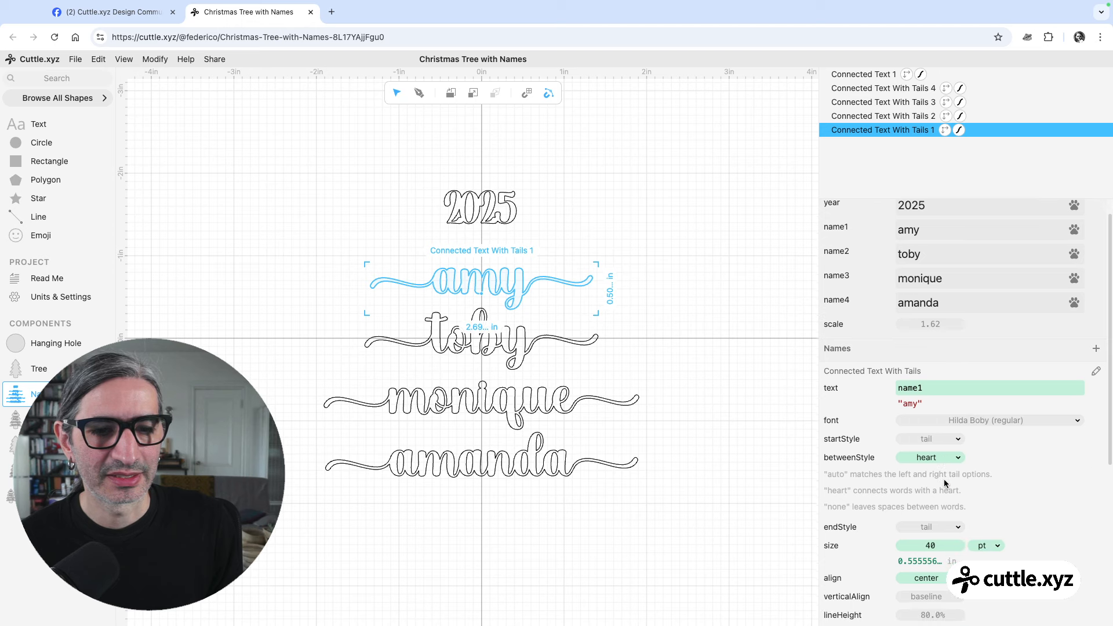
{"action": "scroll", "coordinate": [960, 283], "scroll_direction": "up", "scroll_amount": 1}
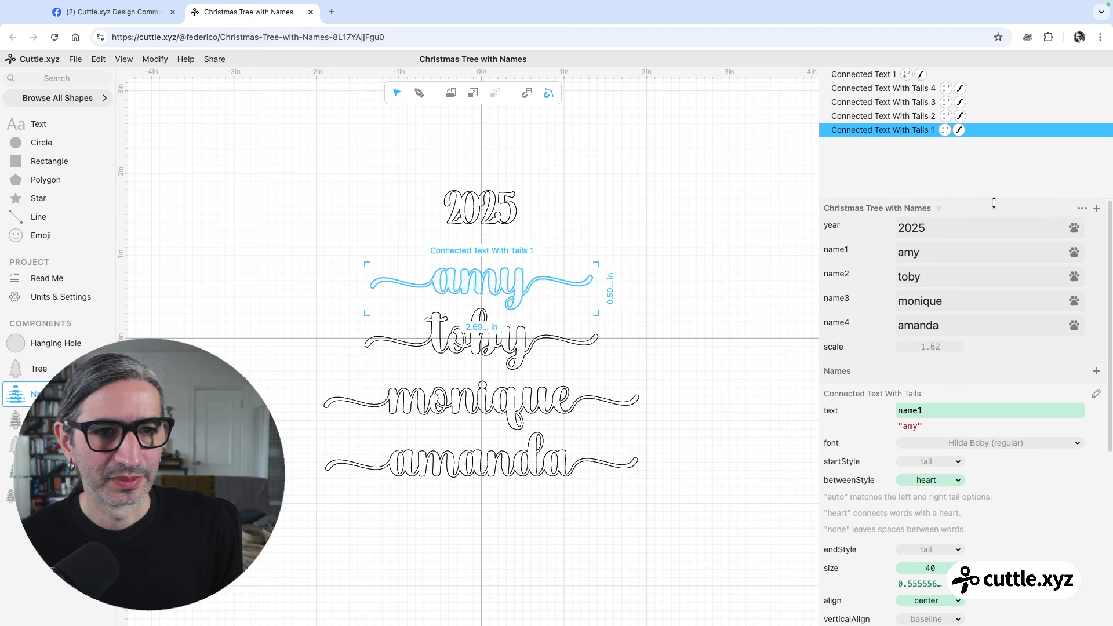
{"action": "left_click", "coordinate": [939, 209]}
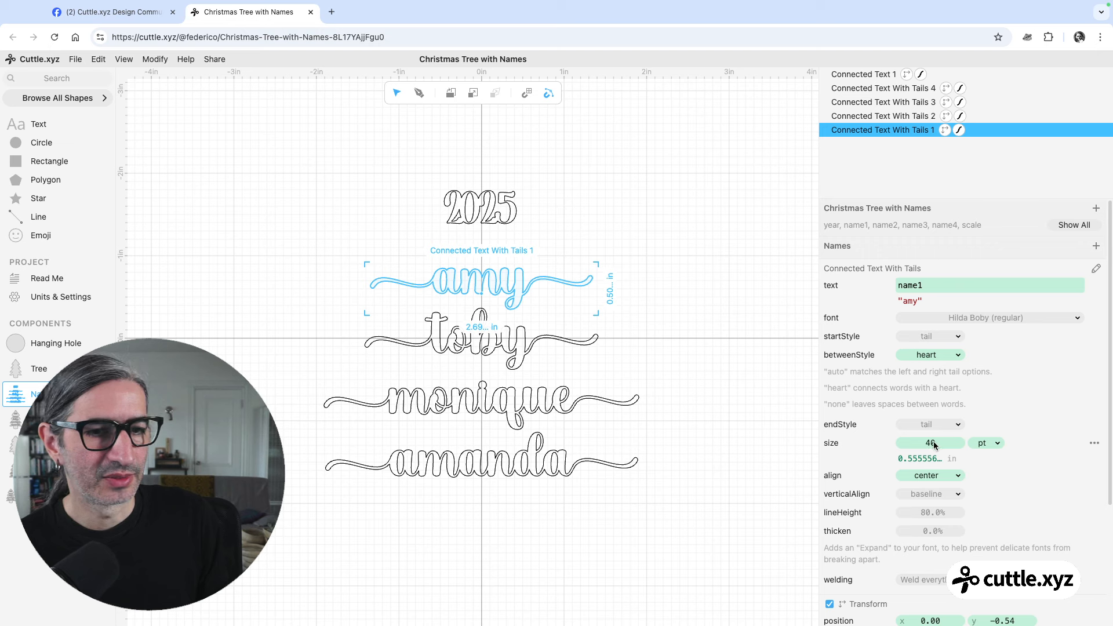
{"action": "left_click_drag", "start_coordinate": [931, 445], "coordinate": [926, 446]}
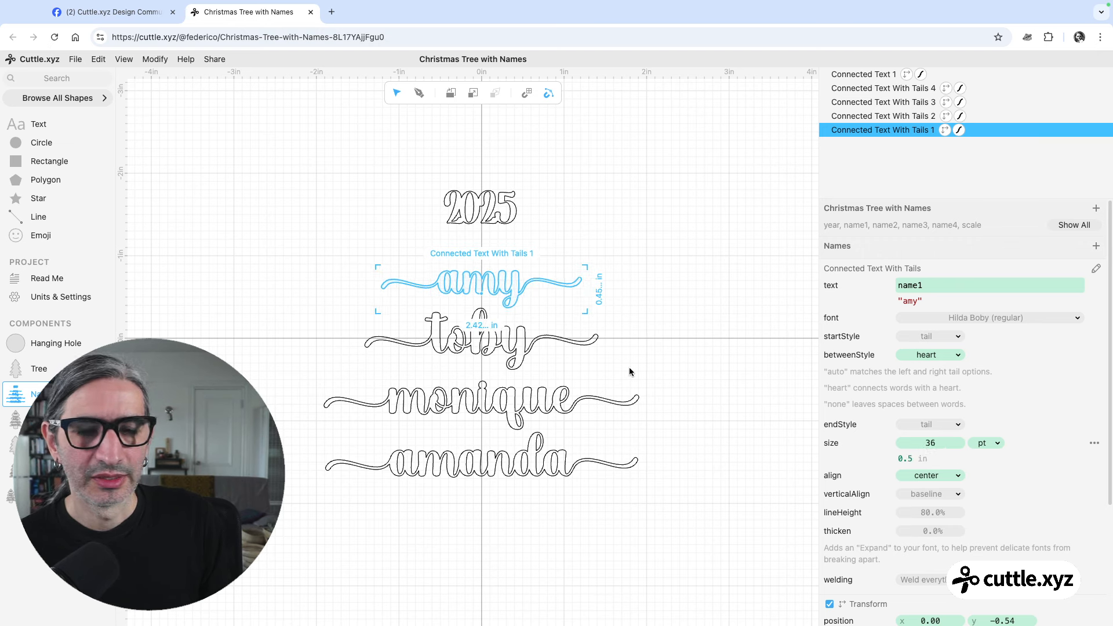
Slightly enlarge the name2 line, set the name3 line's size to 43 pt and return to the Read Me page.
{"action": "left_click", "coordinate": [527, 356]}
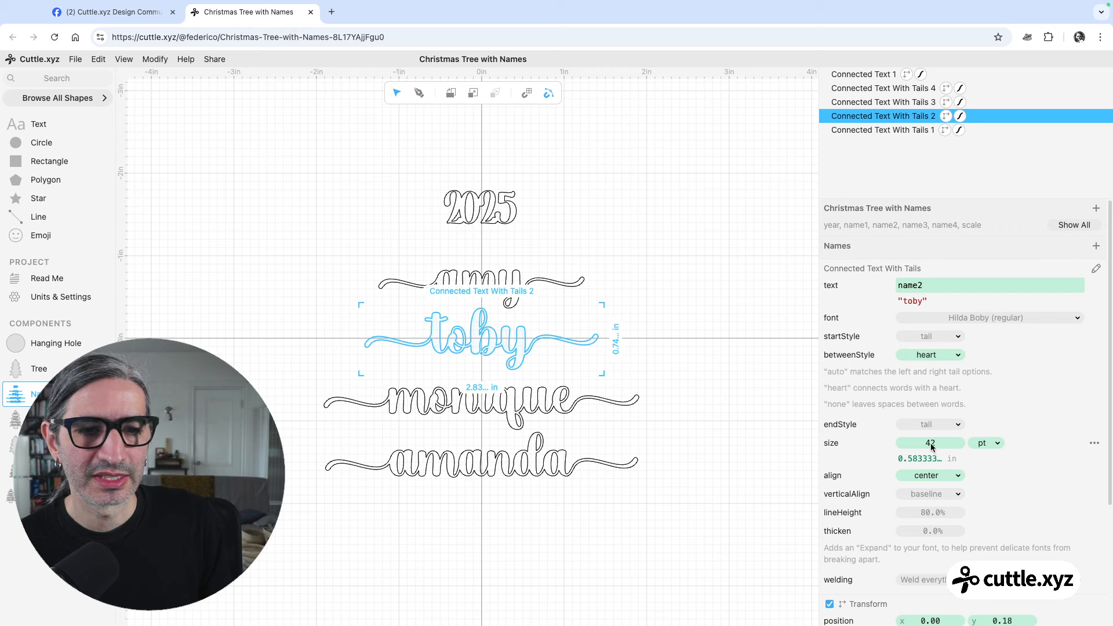
{"action": "left_click", "coordinate": [881, 102]}
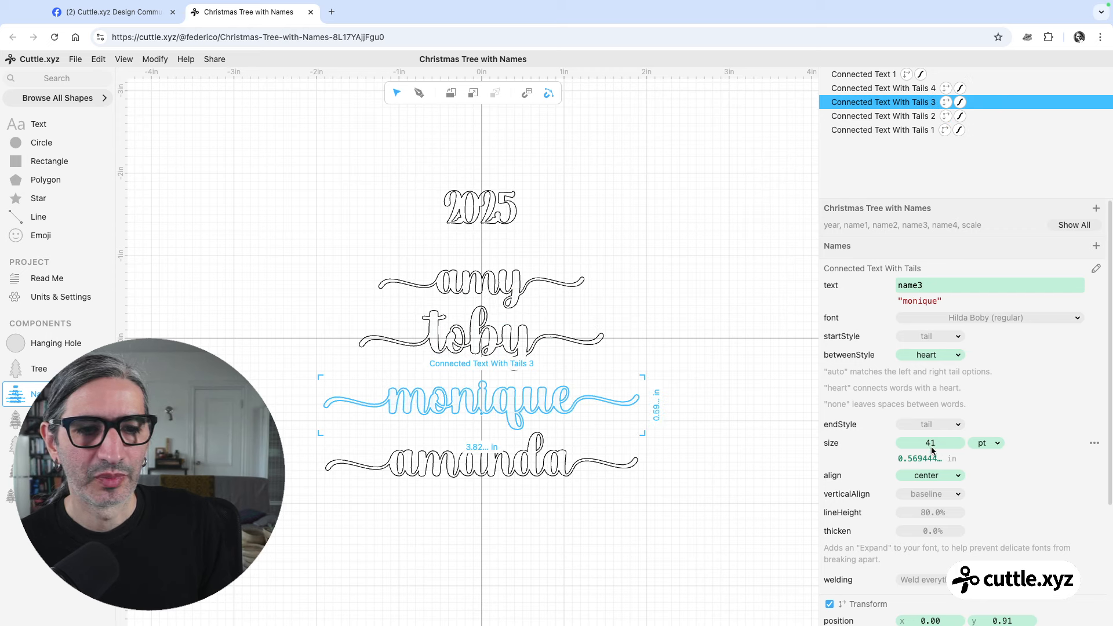
{"action": "left_click_drag", "start_coordinate": [930, 448], "coordinate": [903, 429]}
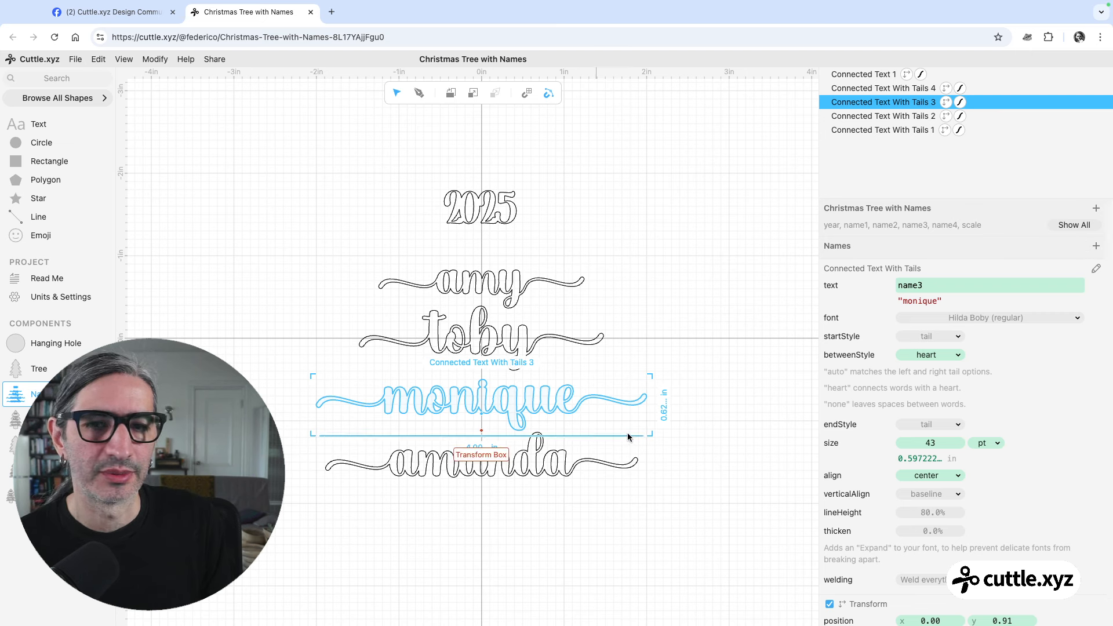
{"action": "left_click", "coordinate": [676, 480]}
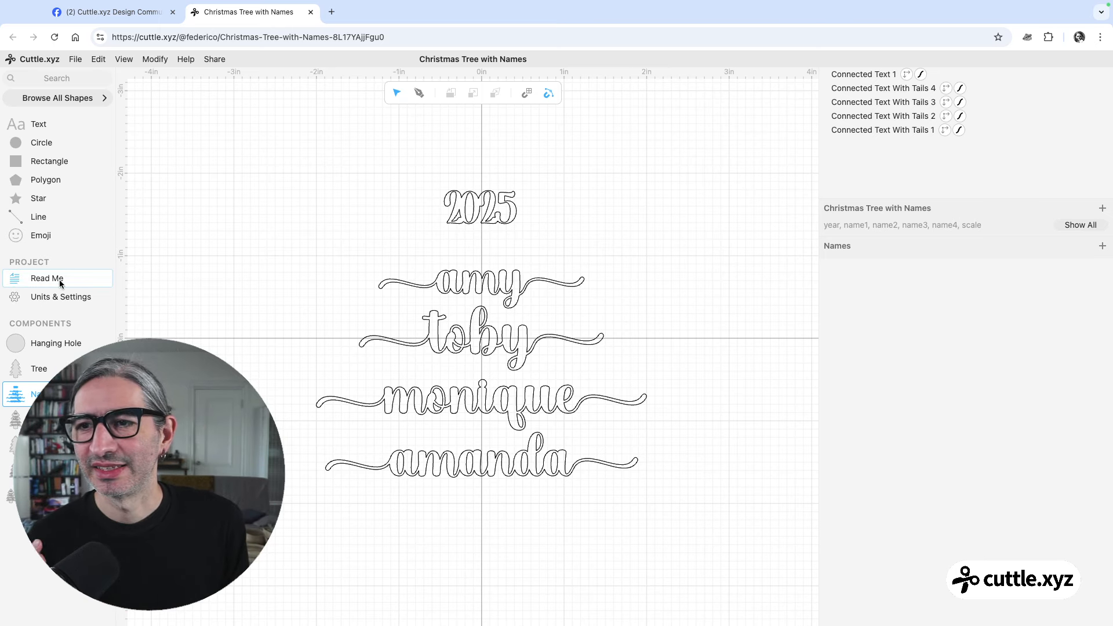
{"action": "left_click", "coordinate": [93, 280]}
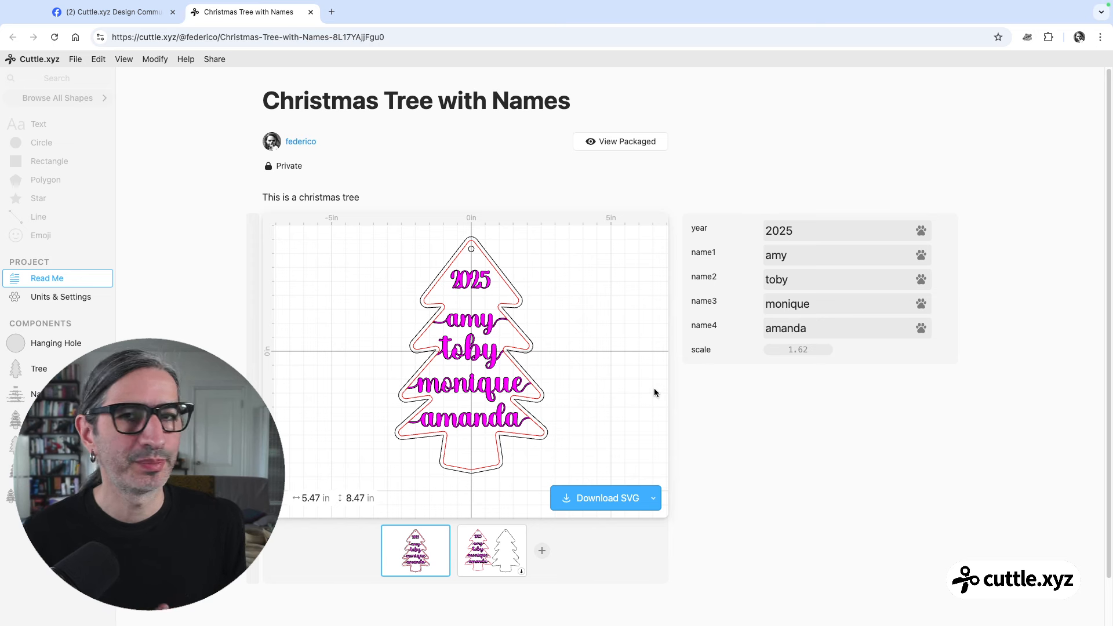